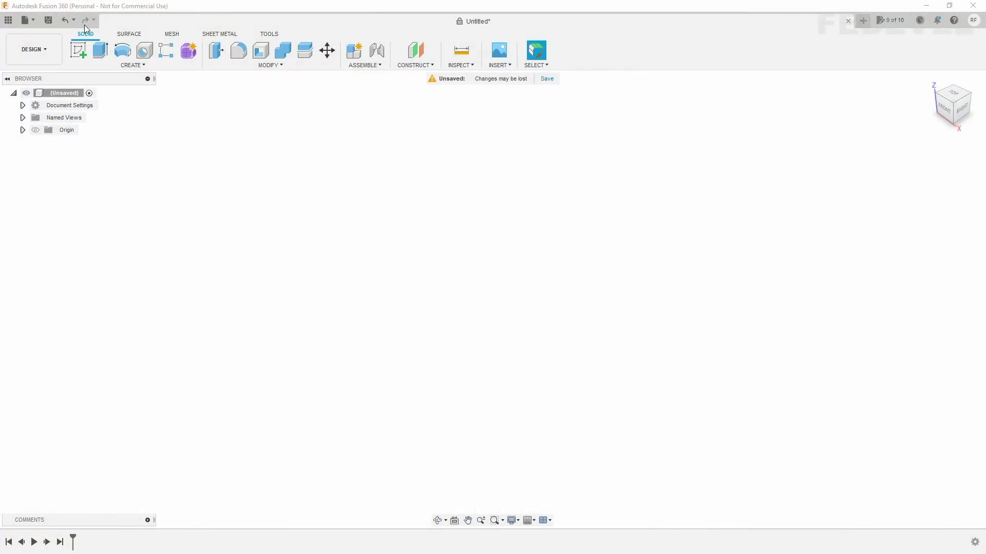
- Add a new component named Arduino under the root and start saving the design as Arduino BOX
{"action": "right_click", "coordinate": [63, 93]}
{"action": "left_click", "coordinate": [74, 103]}
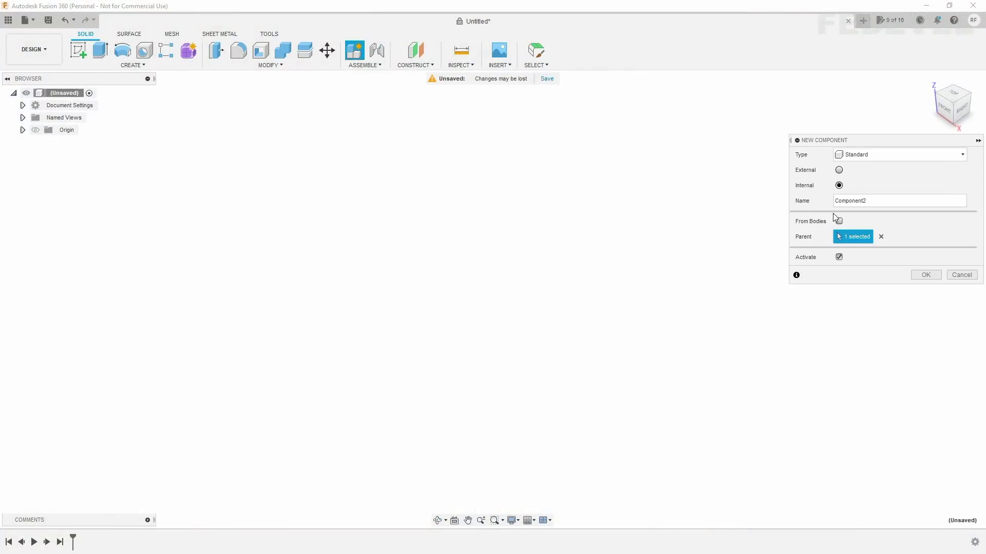
{"action": "type", "text": "Arduino"}
{"action": "left_click", "coordinate": [926, 275]}
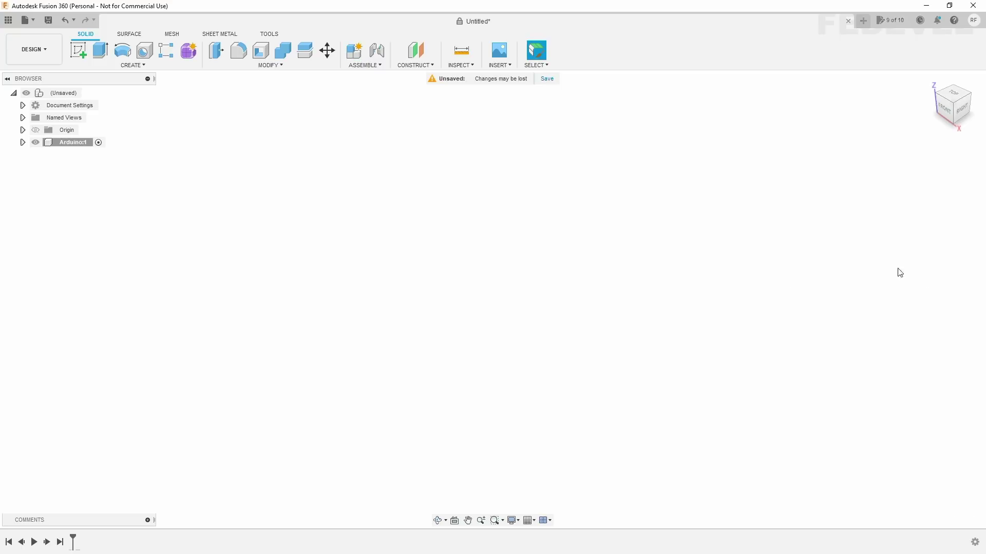
{"action": "left_click", "coordinate": [48, 20]}
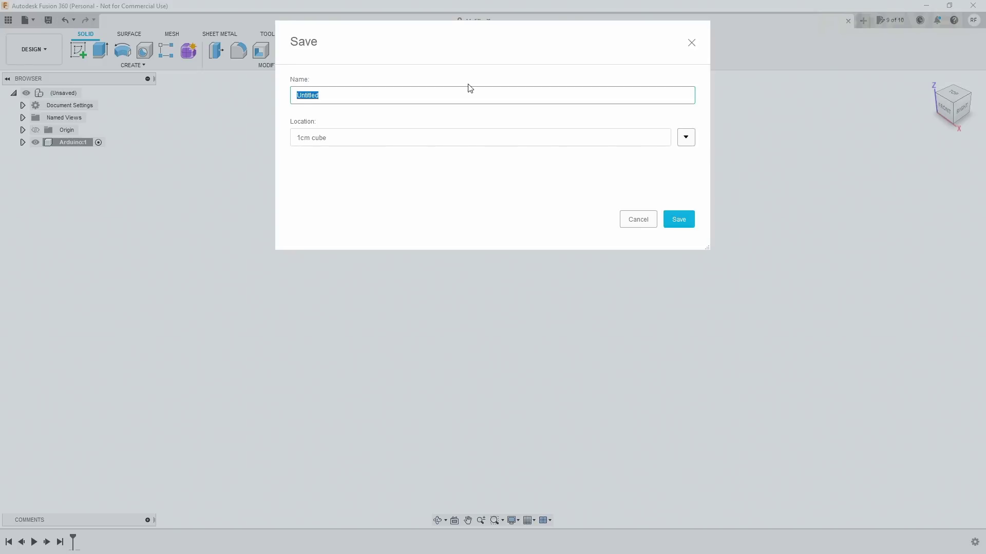
{"action": "type", "text": "Arduino BOX"}
- Save the design, then search the web for 'arduino uno 3d model'
{"action": "left_click", "coordinate": [677, 220]}
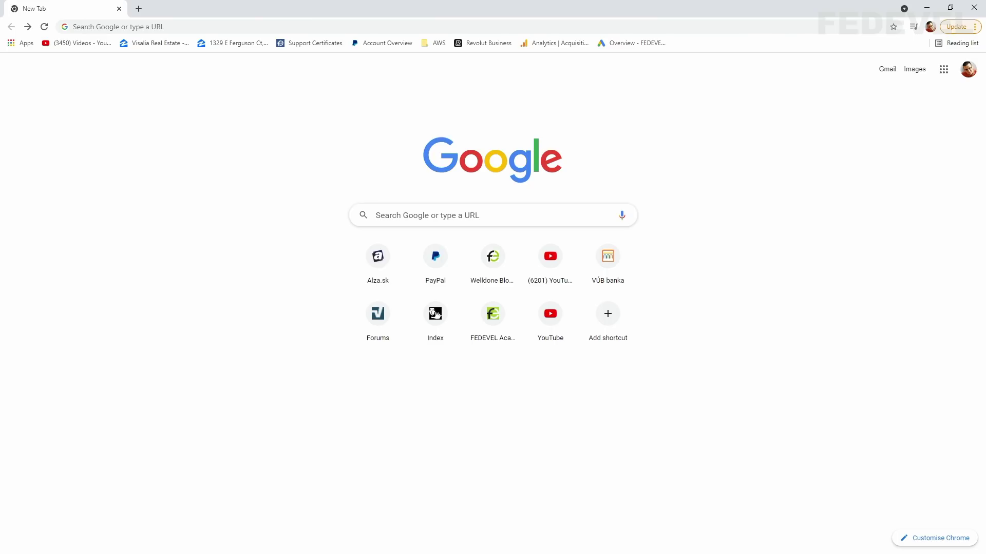
{"action": "left_click", "coordinate": [548, 218]}
{"action": "type", "text": "arduino uno 3d model"}
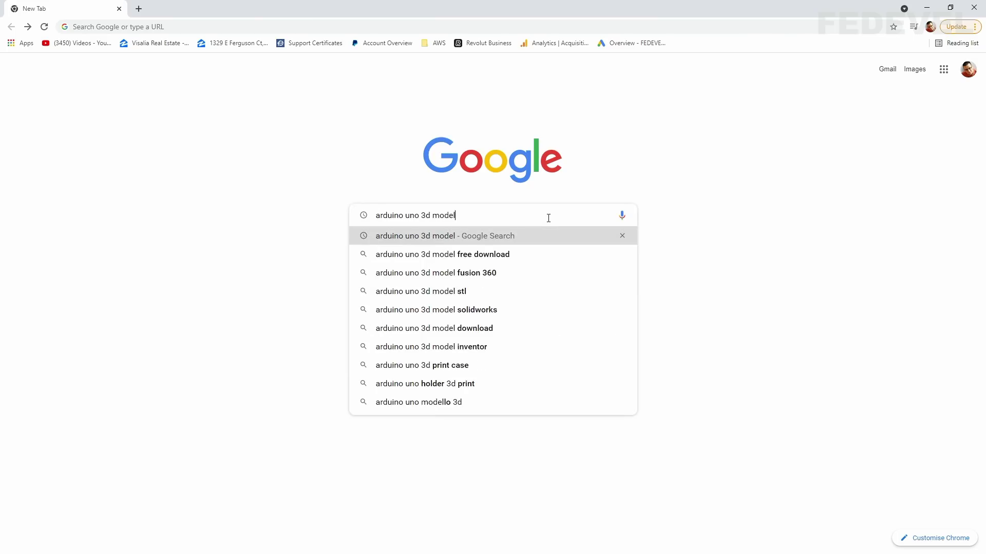
{"action": "key", "text": "Return"}
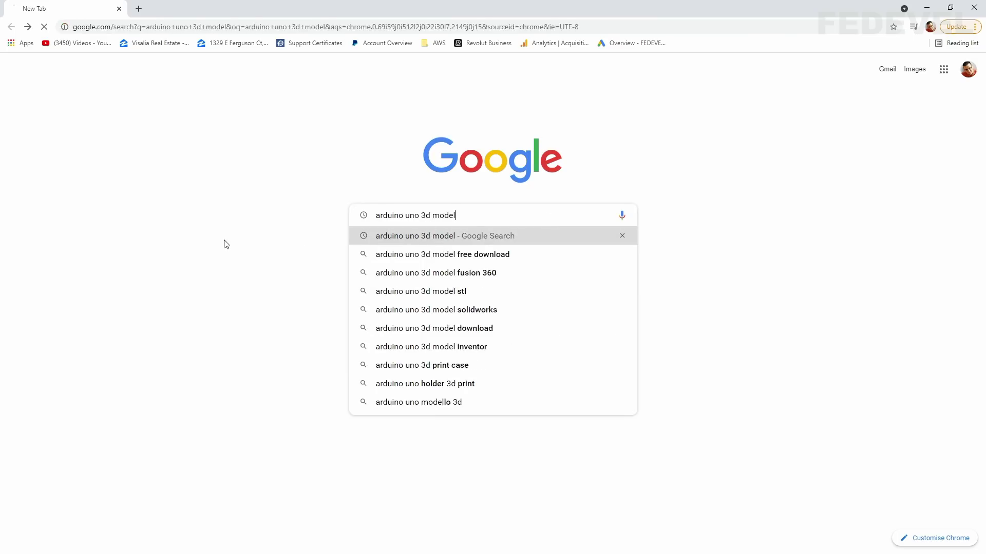
{"action": "scroll", "coordinate": [237, 264], "scroll_direction": "down", "scroll_amount": 7}
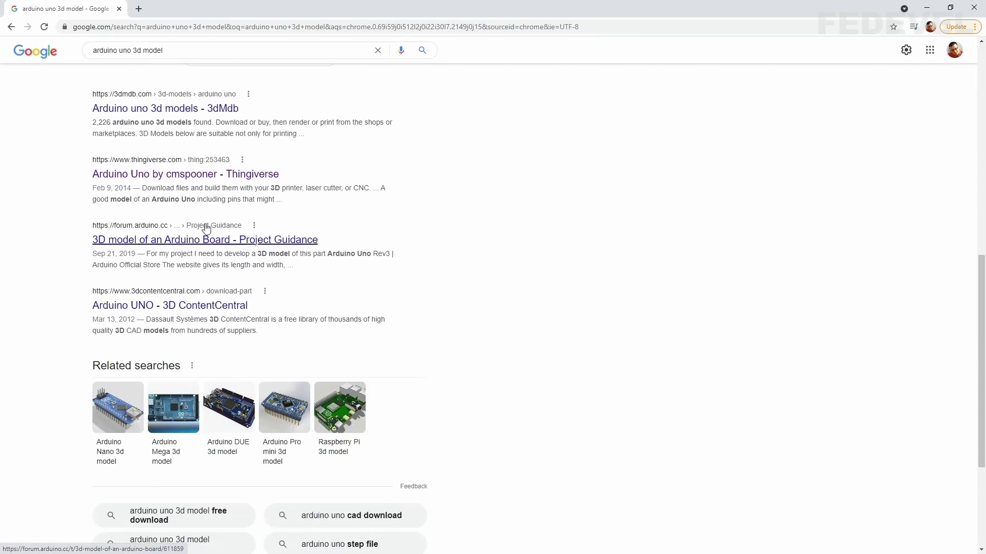
- Open the Thingiverse Arduino Uno model and download all of its files
{"action": "left_click", "coordinate": [160, 174]}
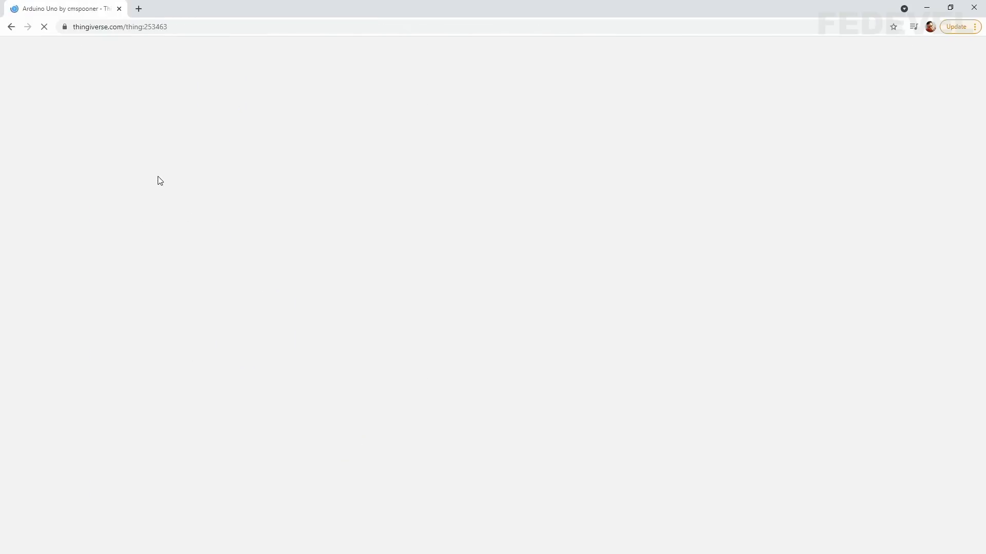
{"action": "scroll", "coordinate": [165, 180], "scroll_direction": "down", "scroll_amount": 4}
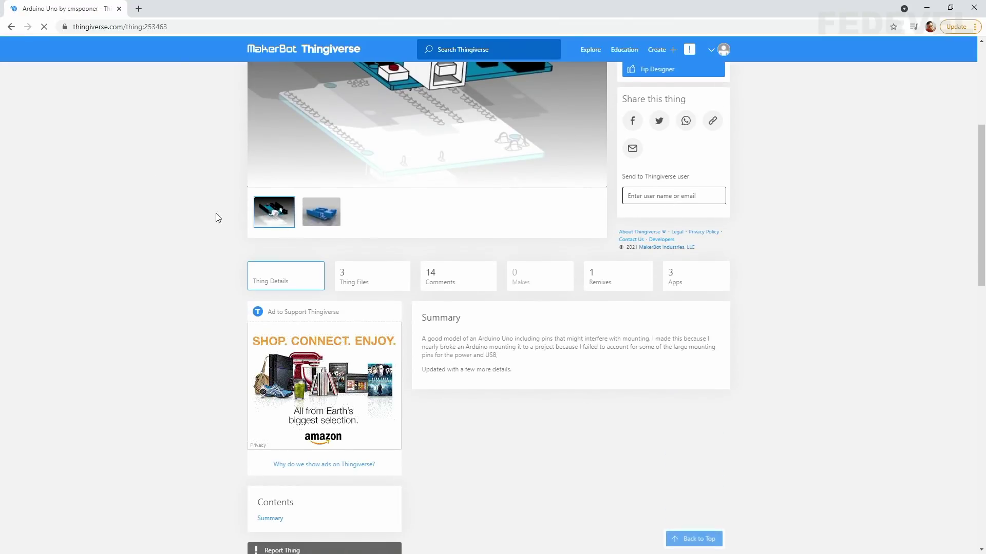
{"action": "left_click", "coordinate": [373, 279]}
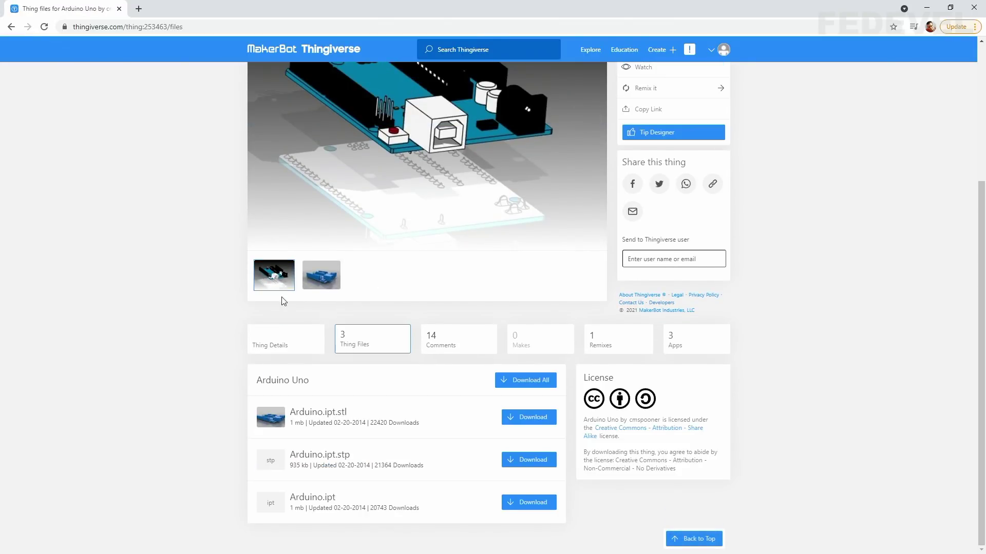
{"action": "left_click", "coordinate": [517, 380]}
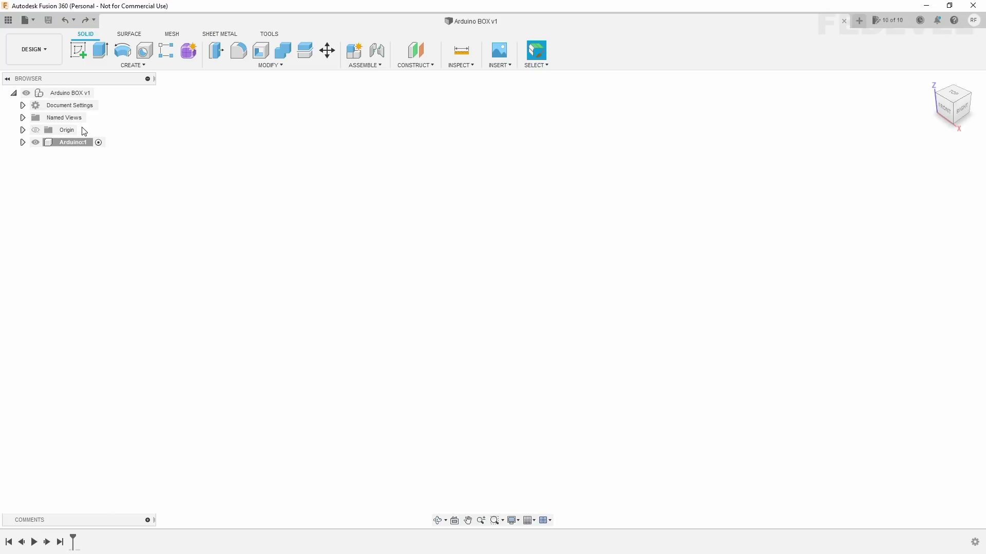
- Insert the Arduino.ipt.stl mesh, centred on the origin and moved to the ground plane
{"action": "left_click", "coordinate": [505, 73]}
{"action": "left_click", "coordinate": [540, 144]}
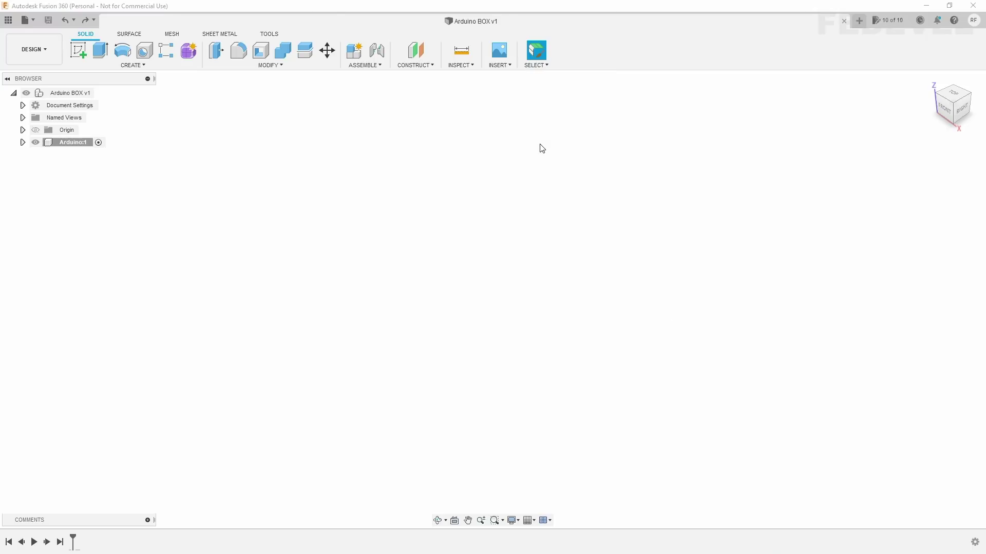
{"action": "type", "text": "Arduino.ipt"}
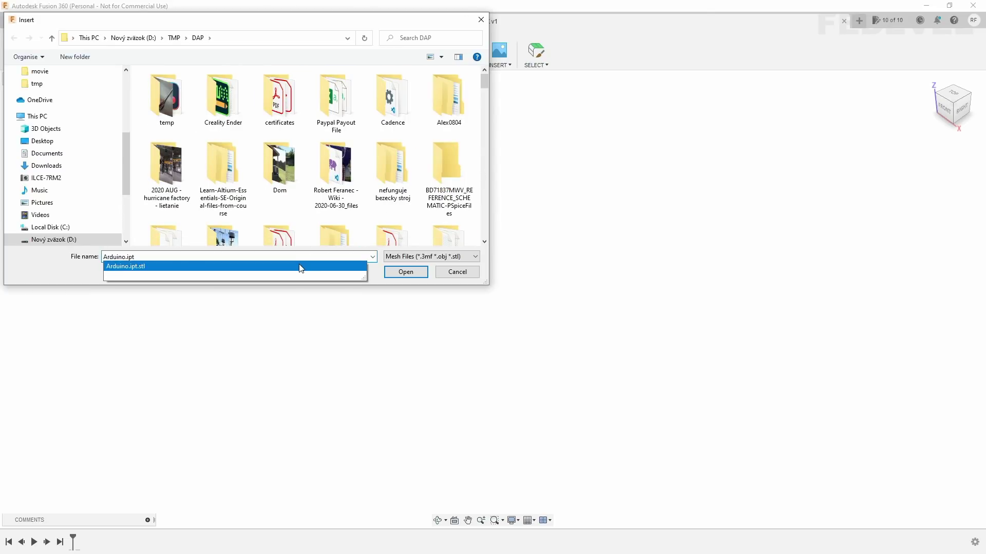
{"action": "left_click", "coordinate": [300, 267]}
{"action": "left_click", "coordinate": [402, 272]}
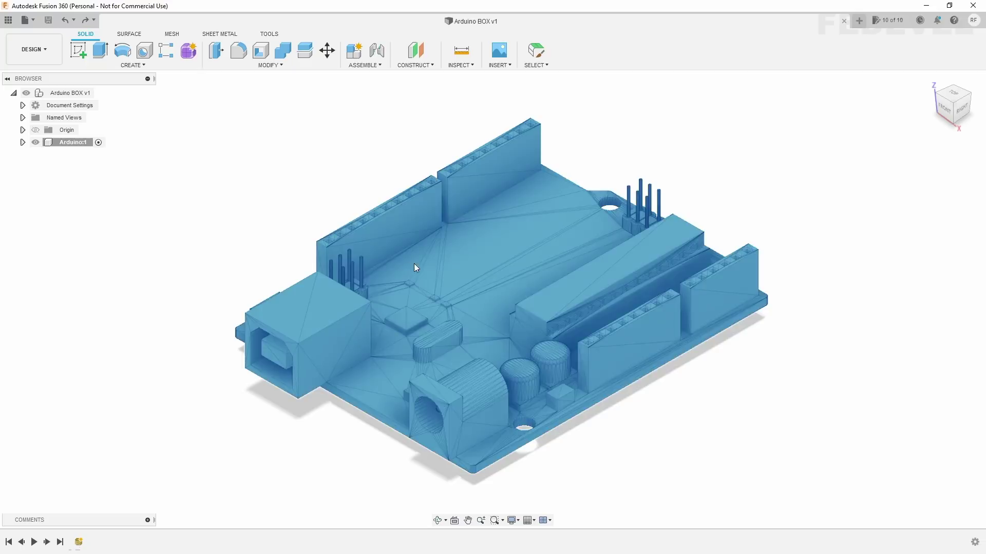
{"action": "left_click", "coordinate": [889, 206]}
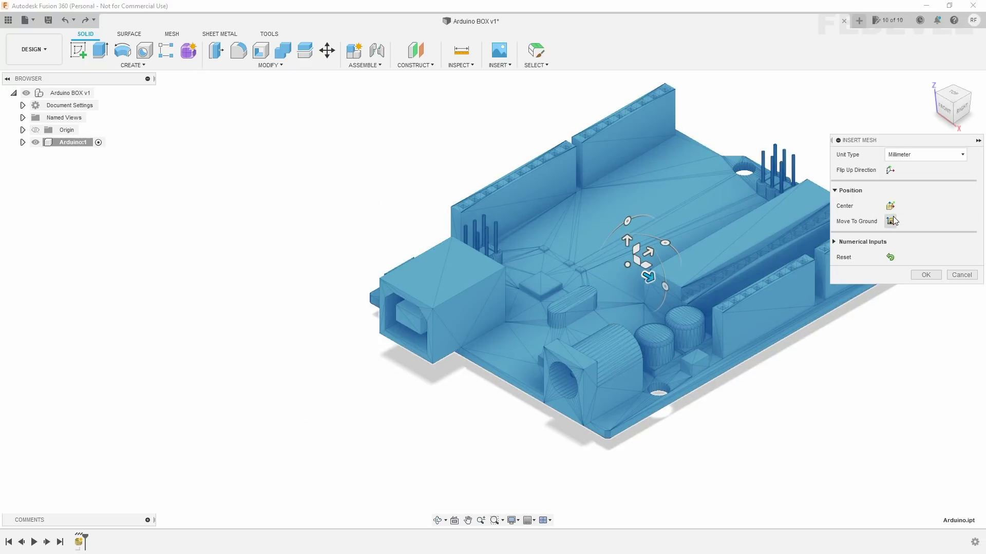
{"action": "left_click", "coordinate": [891, 221]}
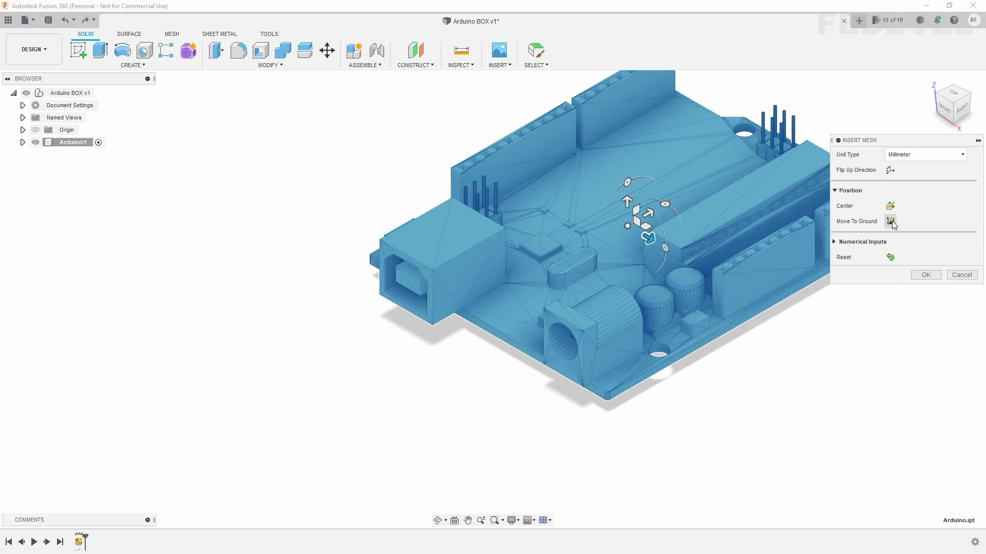
{"action": "left_click", "coordinate": [926, 276]}
{"action": "left_click", "coordinate": [931, 80]}
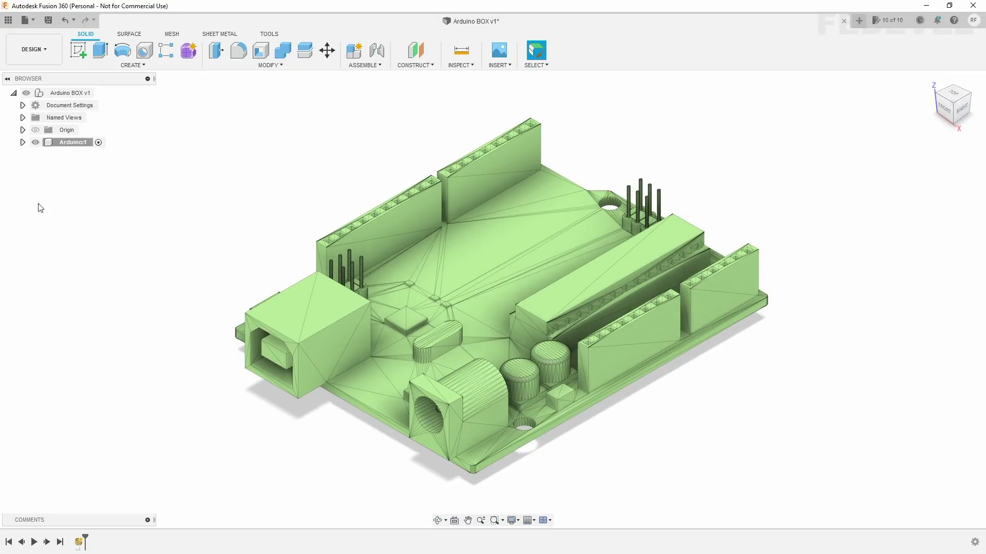
- Convert the Arduino.ipt mesh body into a solid with Convert Mesh (Parametric)
{"action": "left_click", "coordinate": [23, 142]}
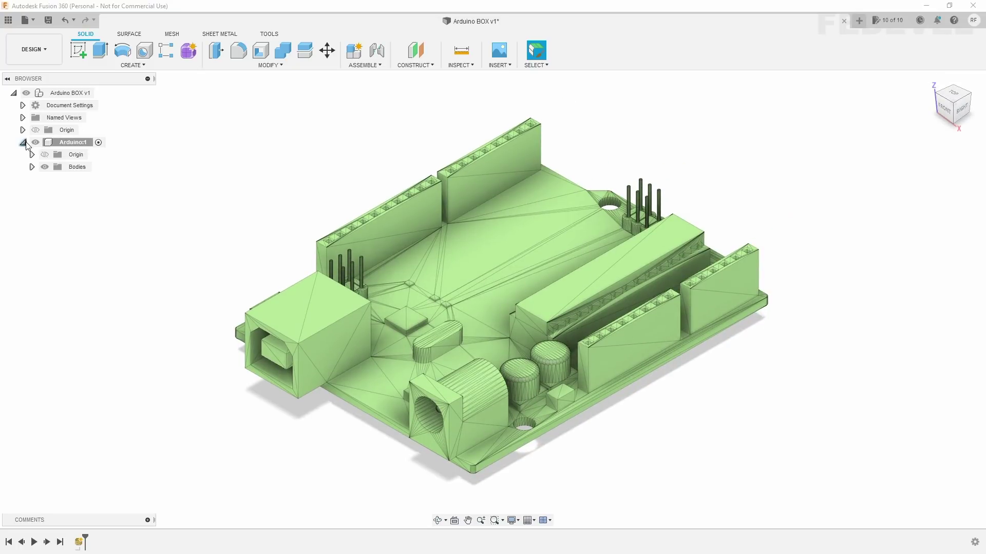
{"action": "left_click", "coordinate": [32, 167]}
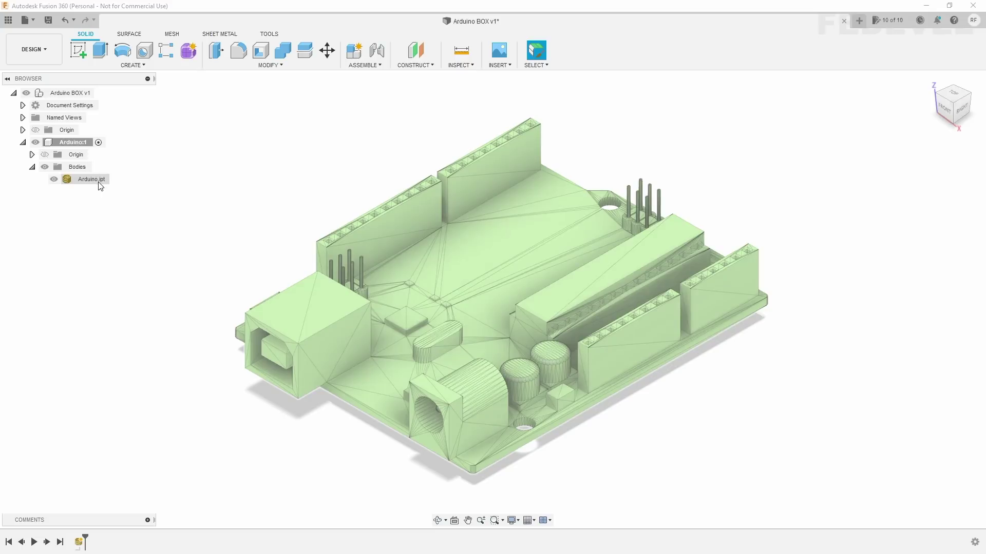
{"action": "left_click", "coordinate": [98, 183]}
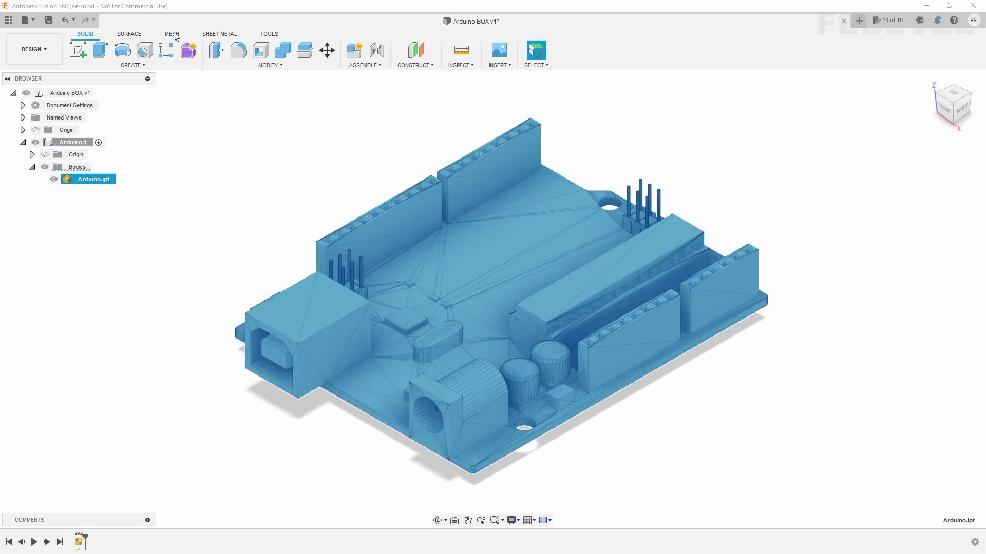
{"action": "left_click", "coordinate": [174, 34]}
{"action": "left_click", "coordinate": [267, 65]}
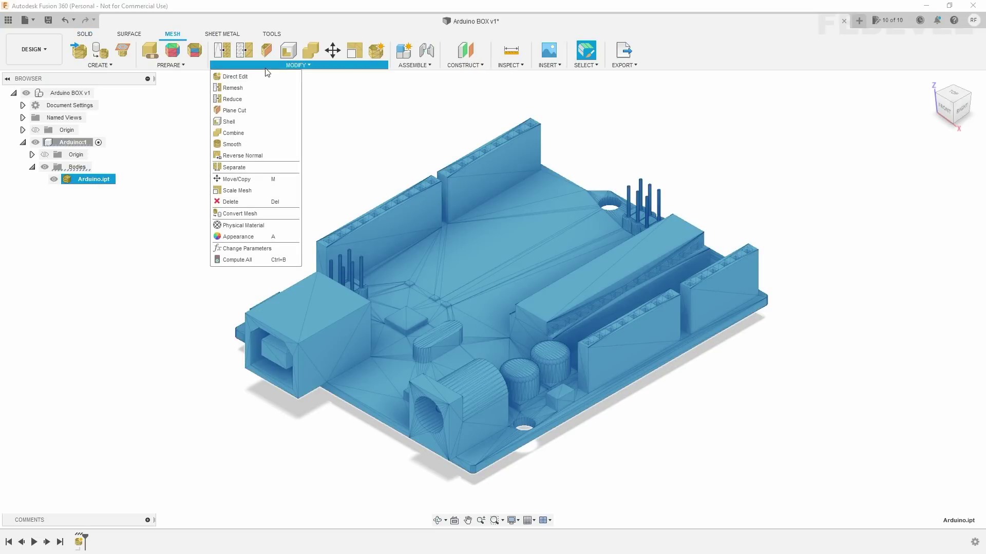
{"action": "left_click", "coordinate": [267, 212]}
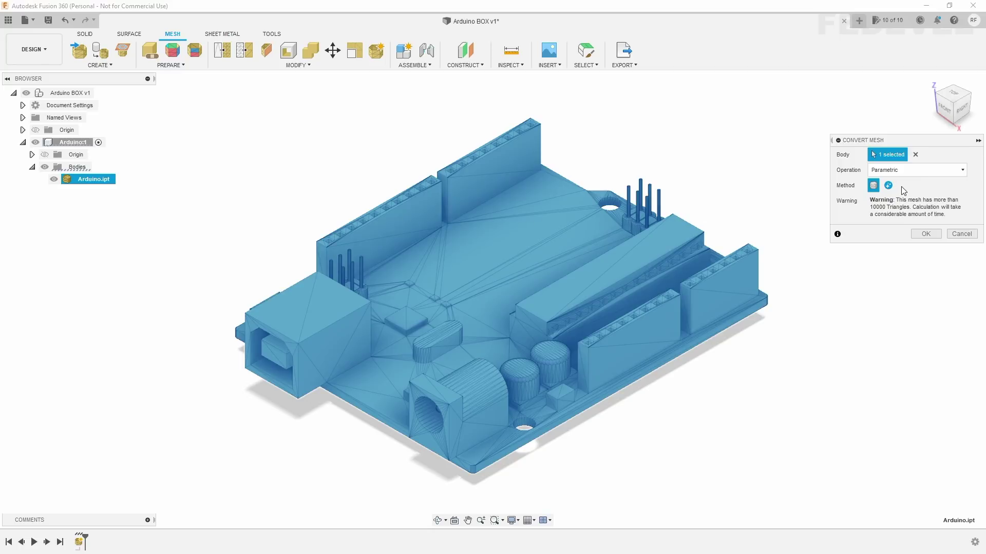
{"action": "left_click", "coordinate": [924, 234]}
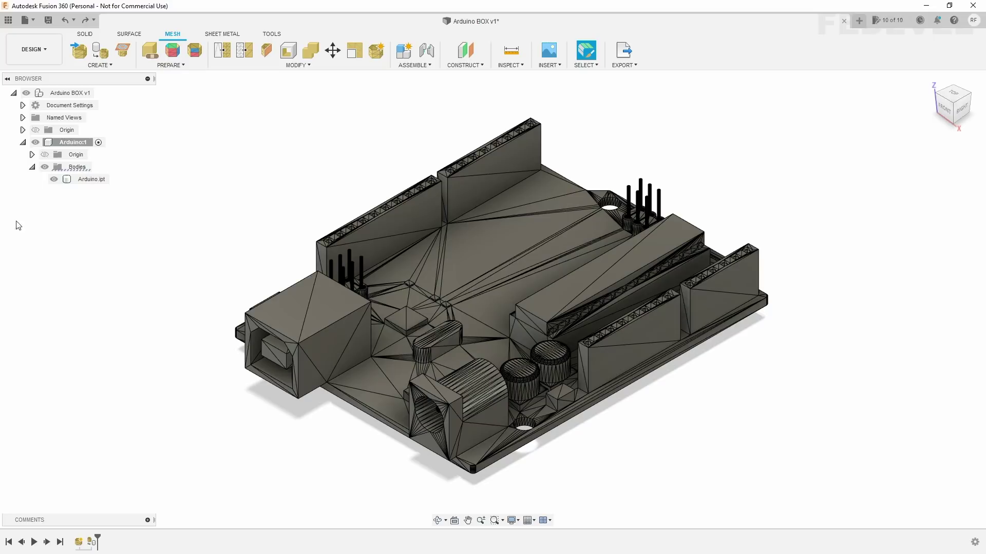
- Create a new component named BOX - BOTTOM under the root
{"action": "left_click", "coordinate": [72, 93]}
{"action": "right_click", "coordinate": [80, 94]}
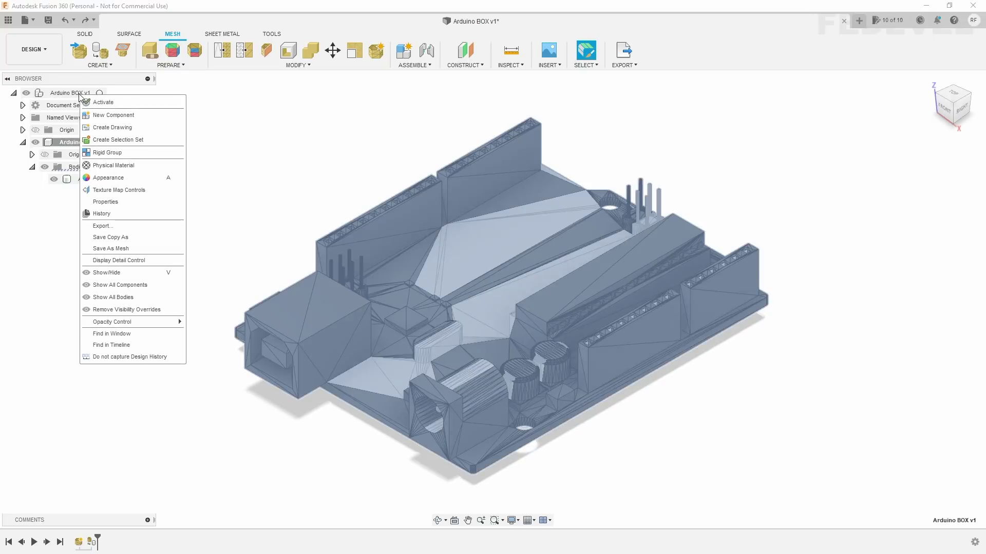
{"action": "left_click", "coordinate": [142, 116]}
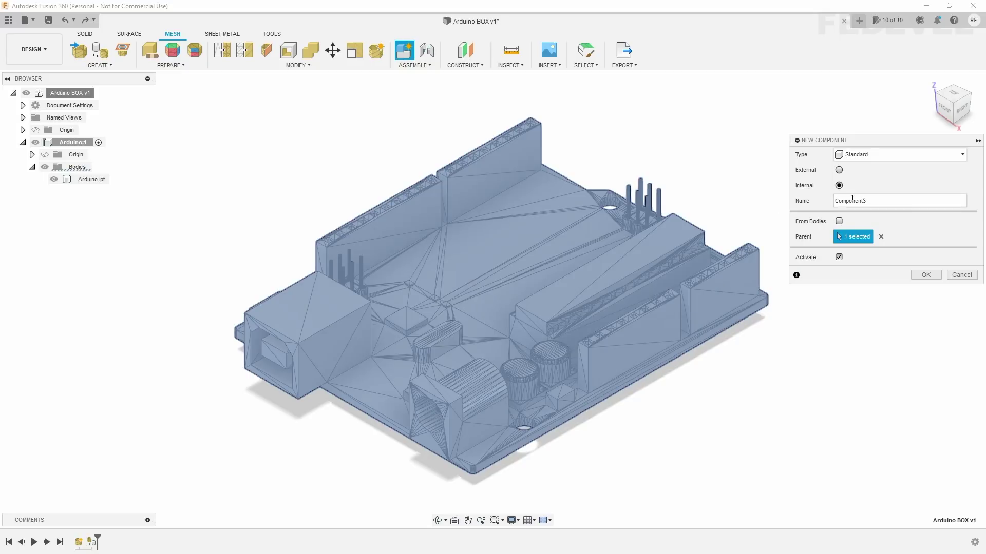
{"action": "type", "text": "BOX - BOTTOM"}
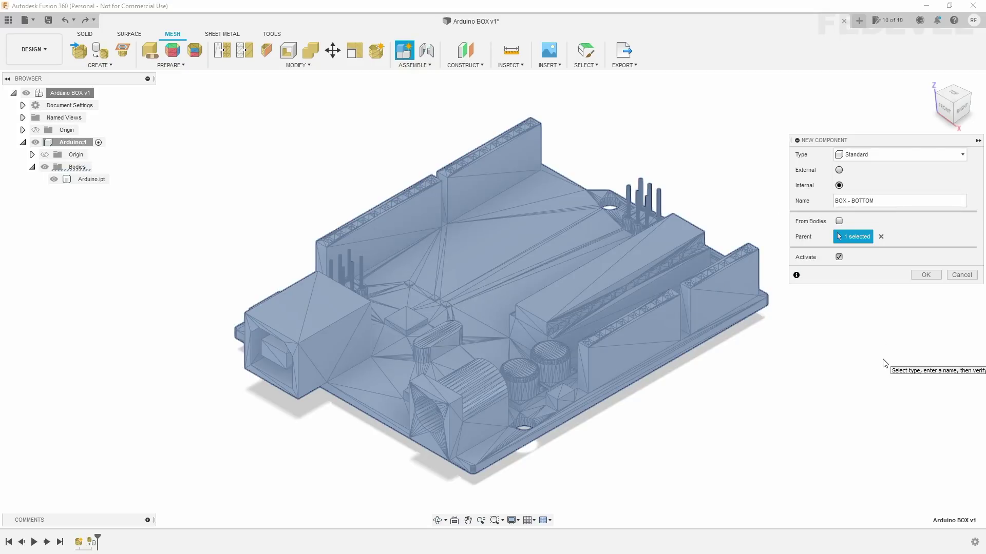
{"action": "left_click", "coordinate": [925, 276]}
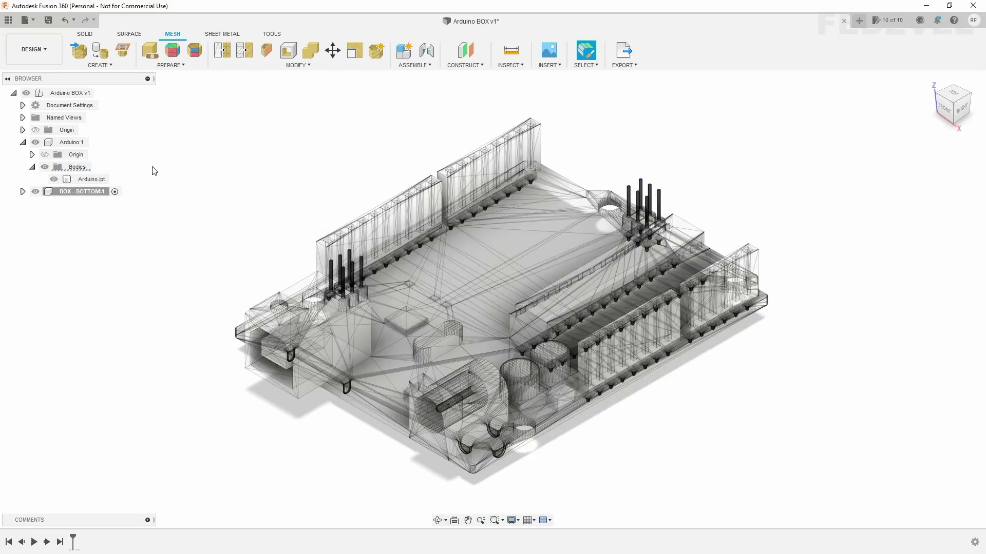
- Collapse Arduino:1, show the origin planes, and start a new sketch in Solid tools
{"action": "left_click", "coordinate": [22, 143]}
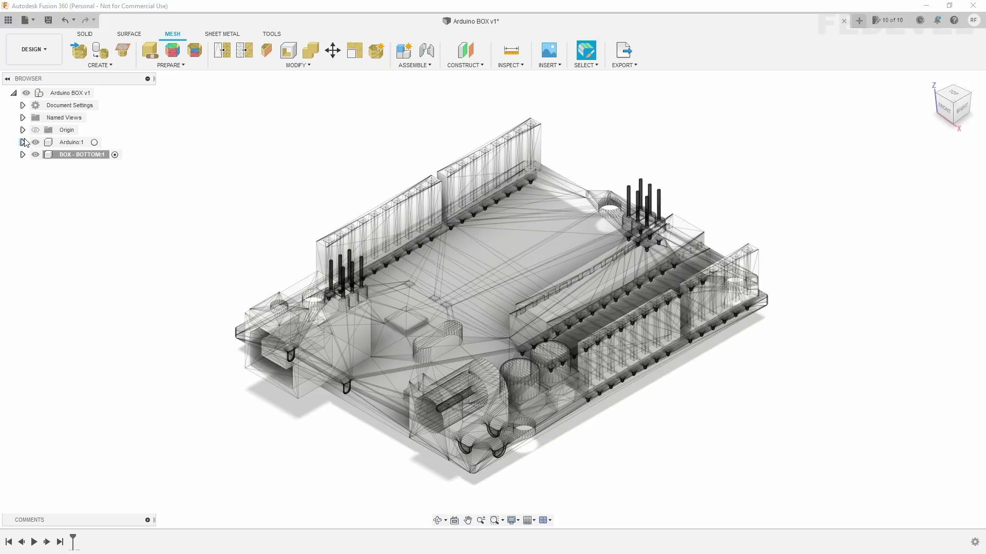
{"action": "left_click", "coordinate": [23, 130]}
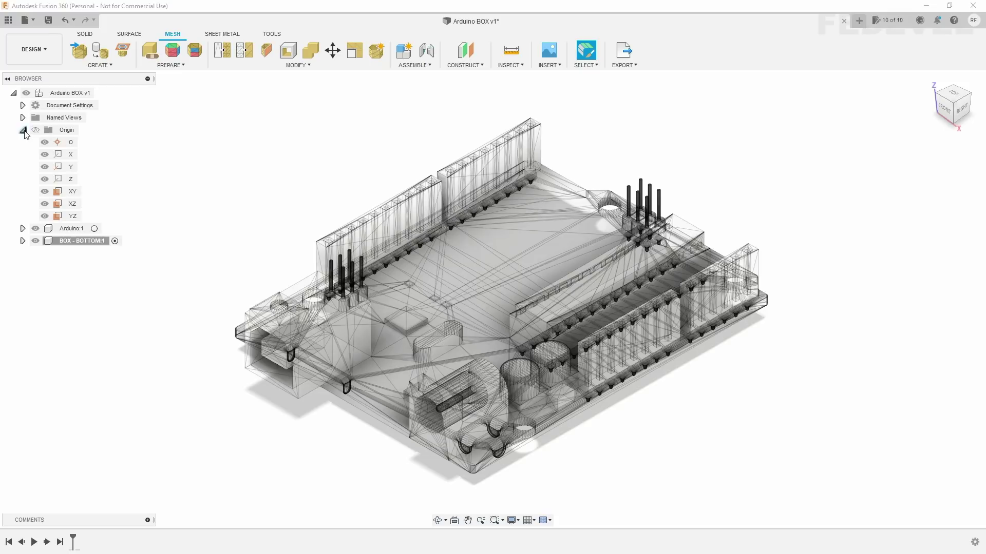
{"action": "left_click", "coordinate": [88, 35]}
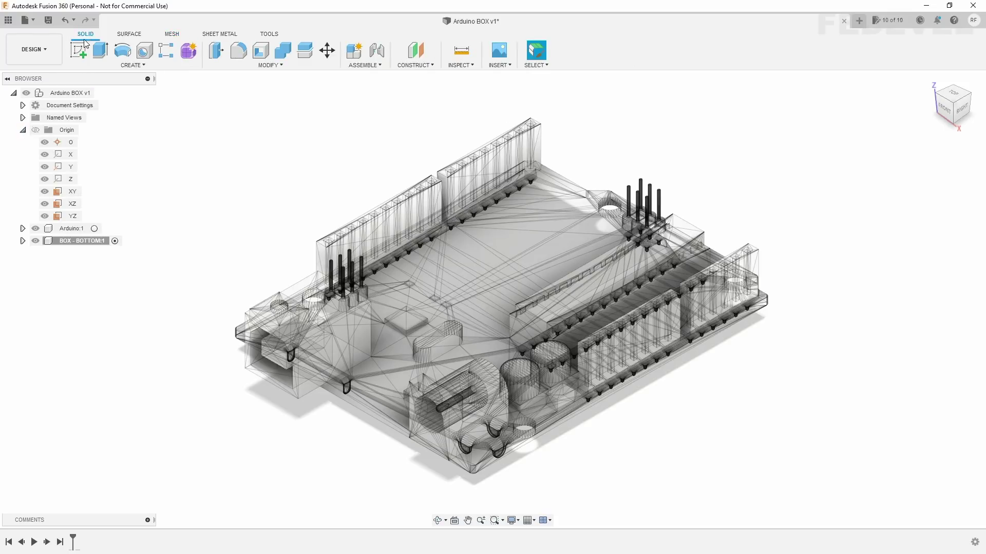
{"action": "left_click", "coordinate": [80, 56]}
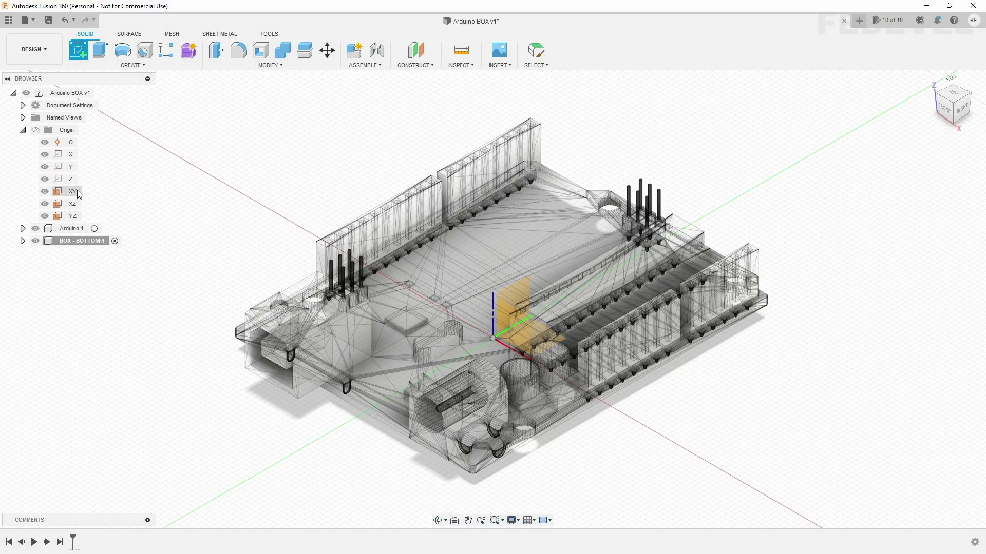
- Sketch on the XY plane a closed line loop around the board's four corners
{"action": "left_click", "coordinate": [73, 192]}
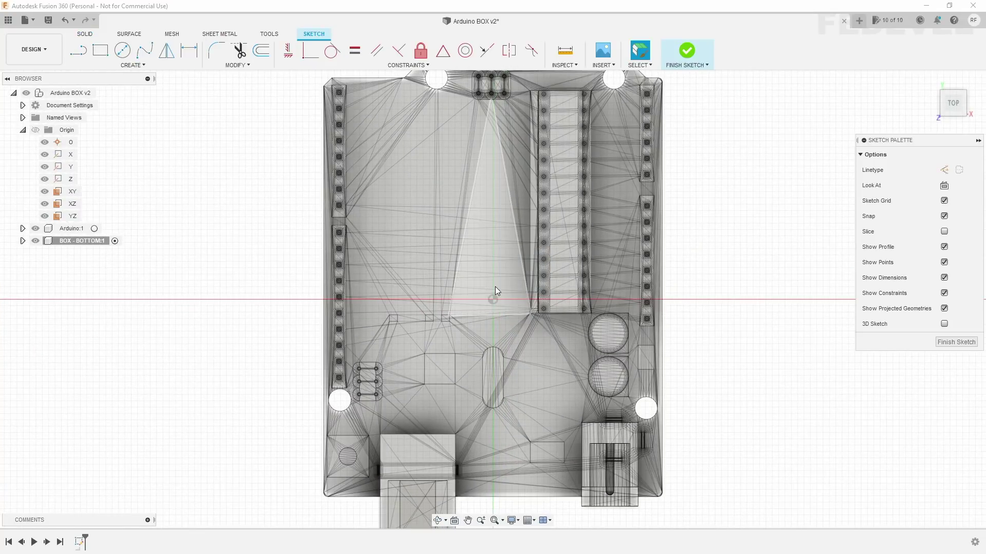
{"action": "scroll", "coordinate": [494, 294], "scroll_direction": "down", "scroll_amount": 1}
{"action": "scroll", "coordinate": [494, 294], "scroll_direction": "down", "scroll_amount": 1}
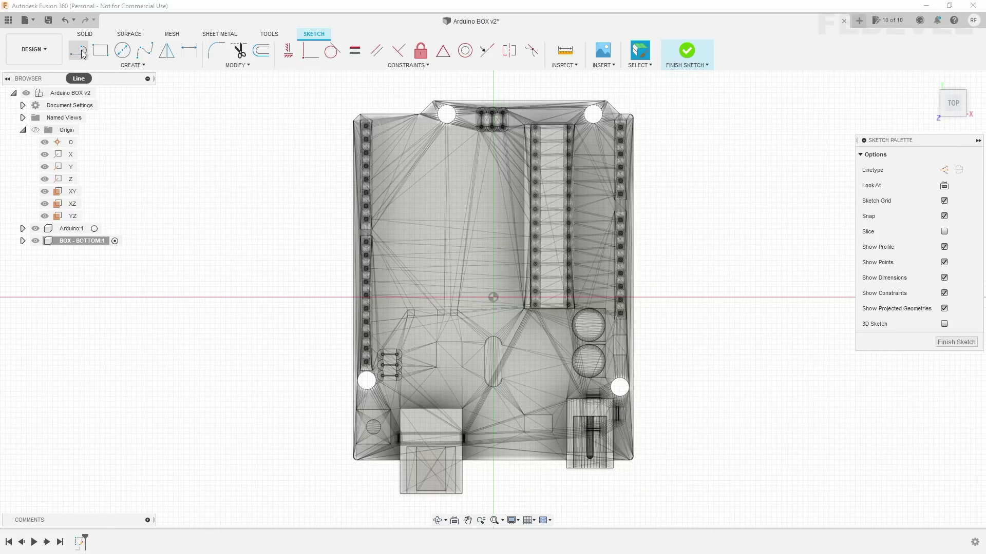
{"action": "key", "text": "l"}
{"action": "scroll", "coordinate": [631, 102], "scroll_direction": "up", "scroll_amount": 2}
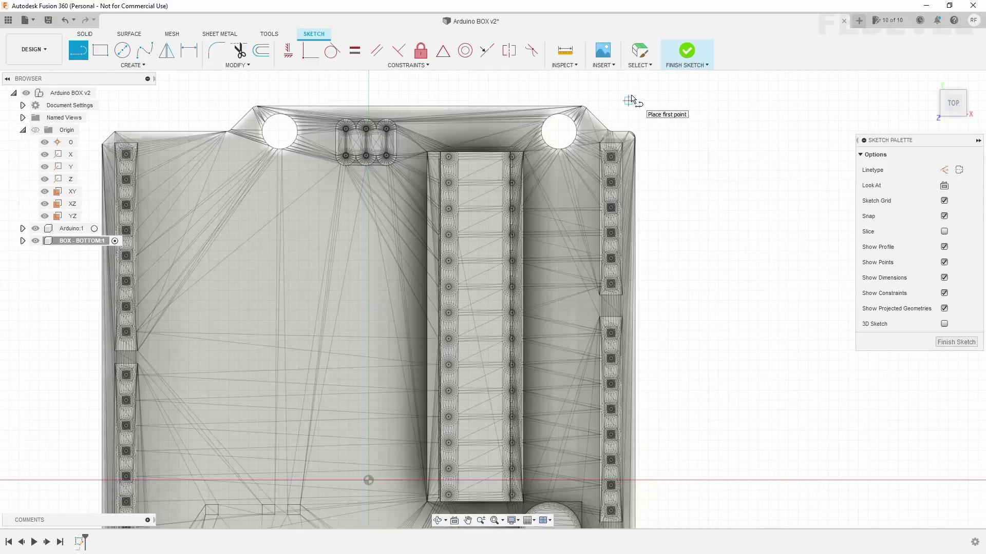
{"action": "scroll", "coordinate": [637, 106], "scroll_direction": "up", "scroll_amount": 2}
{"action": "left_click", "coordinate": [645, 105]}
{"action": "scroll", "coordinate": [645, 106], "scroll_direction": "down", "scroll_amount": 1}
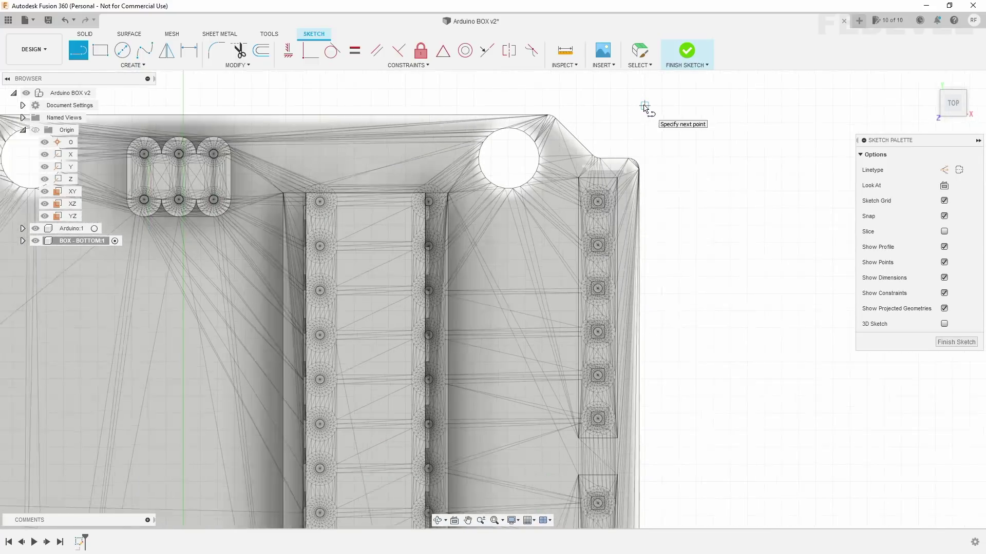
{"action": "scroll", "coordinate": [641, 106], "scroll_direction": "down", "scroll_amount": 2}
{"action": "scroll", "coordinate": [221, 123], "scroll_direction": "up", "scroll_amount": 1}
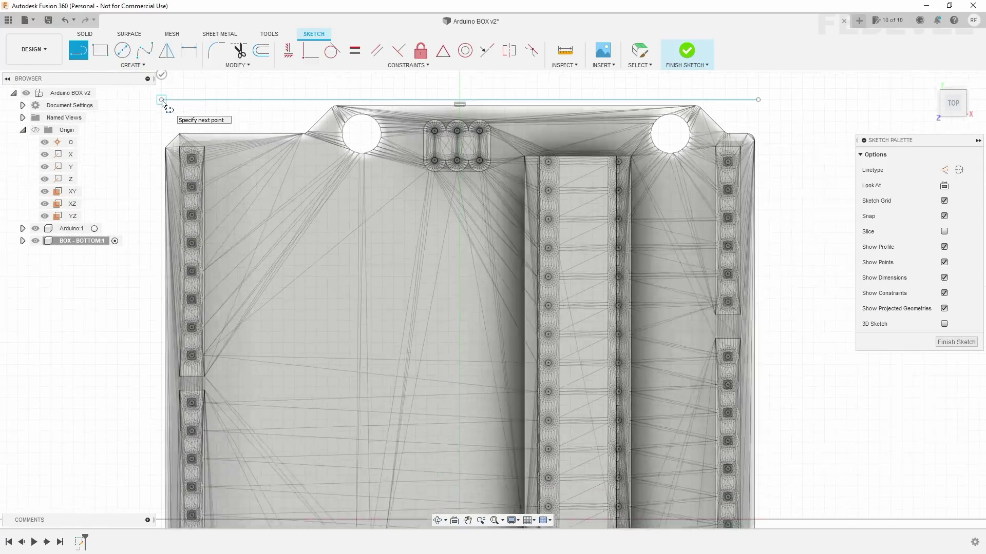
{"action": "scroll", "coordinate": [162, 103], "scroll_direction": "down", "scroll_amount": 2}
{"action": "left_click", "coordinate": [157, 99]}
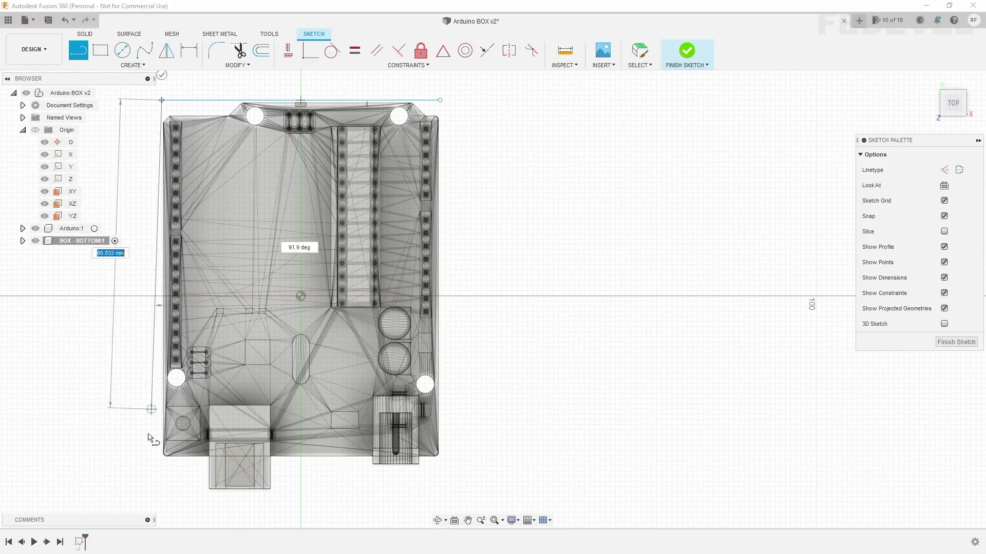
{"action": "scroll", "coordinate": [154, 480], "scroll_direction": "up", "scroll_amount": 2}
{"action": "scroll", "coordinate": [157, 480], "scroll_direction": "up", "scroll_amount": 2}
{"action": "scroll", "coordinate": [165, 473], "scroll_direction": "up", "scroll_amount": 1}
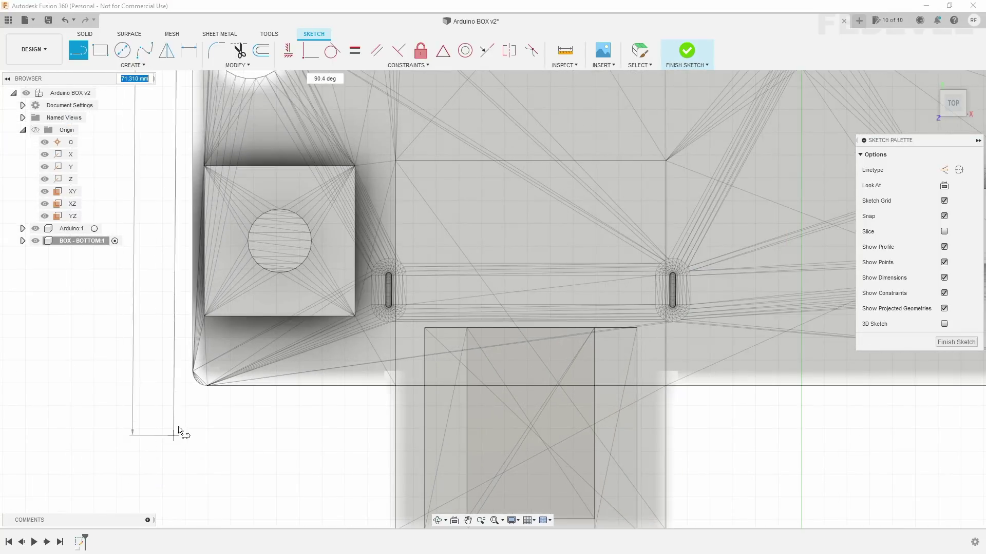
{"action": "scroll", "coordinate": [186, 408], "scroll_direction": "down", "scroll_amount": 3}
{"action": "left_click", "coordinate": [141, 384]}
{"action": "scroll", "coordinate": [452, 407], "scroll_direction": "up", "scroll_amount": 1}
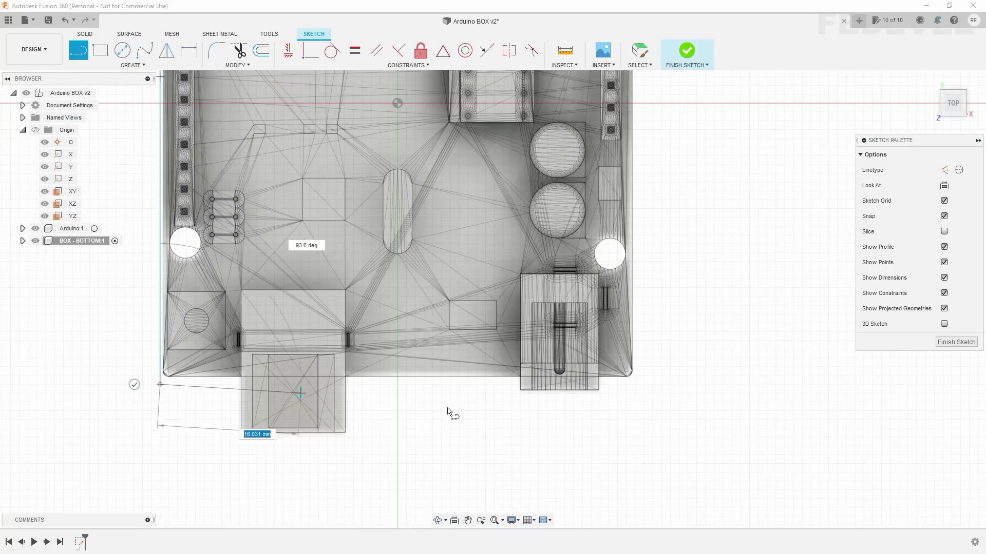
{"action": "scroll", "coordinate": [688, 378], "scroll_direction": "up", "scroll_amount": 2}
{"action": "scroll", "coordinate": [615, 403], "scroll_direction": "up", "scroll_amount": 1}
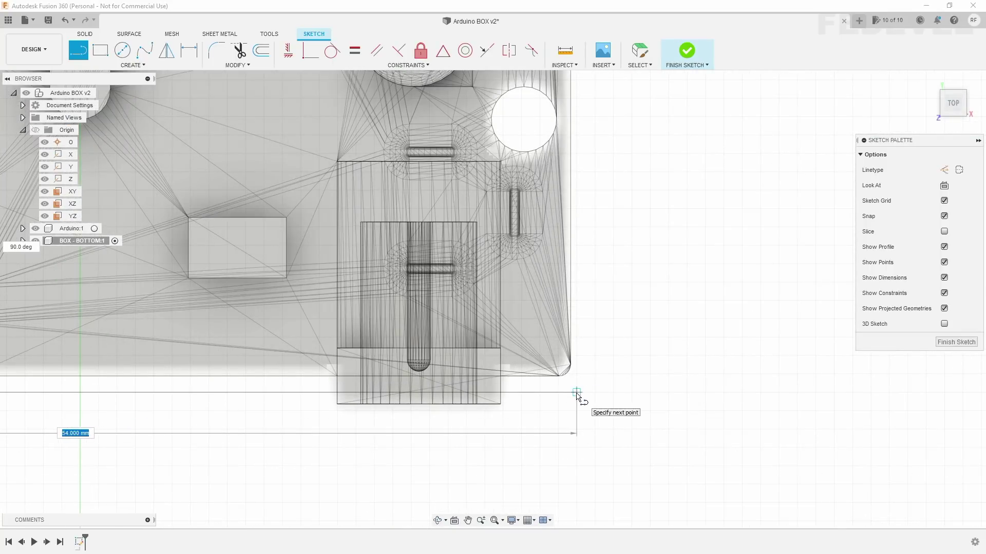
{"action": "left_click_drag", "start_coordinate": [579, 396], "coordinate": [611, 472]}
{"action": "scroll", "coordinate": [613, 467], "scroll_direction": "down", "scroll_amount": 2}
{"action": "scroll", "coordinate": [611, 471], "scroll_direction": "down", "scroll_amount": 2}
{"action": "scroll", "coordinate": [591, 106], "scroll_direction": "up", "scroll_amount": 3}
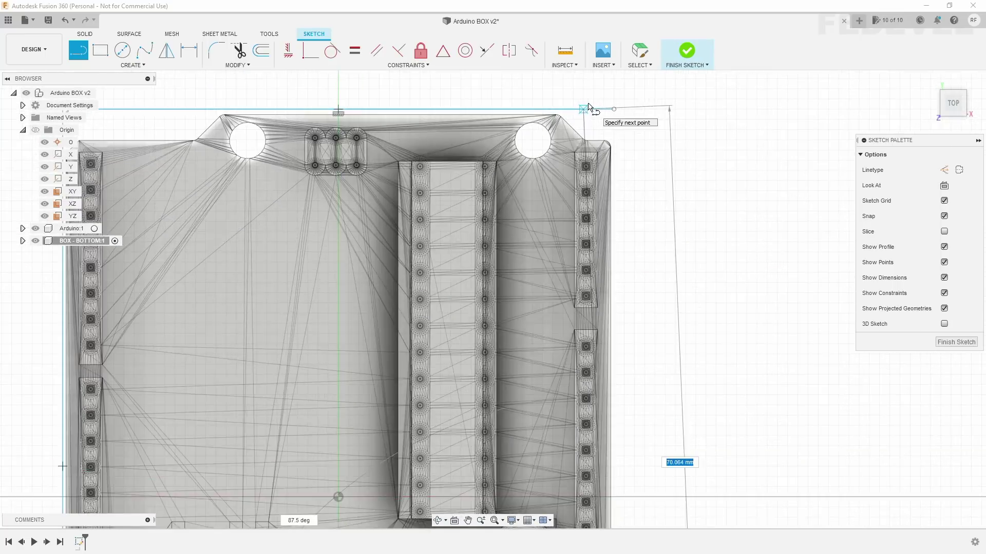
{"action": "scroll", "coordinate": [624, 110], "scroll_direction": "up", "scroll_amount": 2}
{"action": "left_click", "coordinate": [626, 112]}
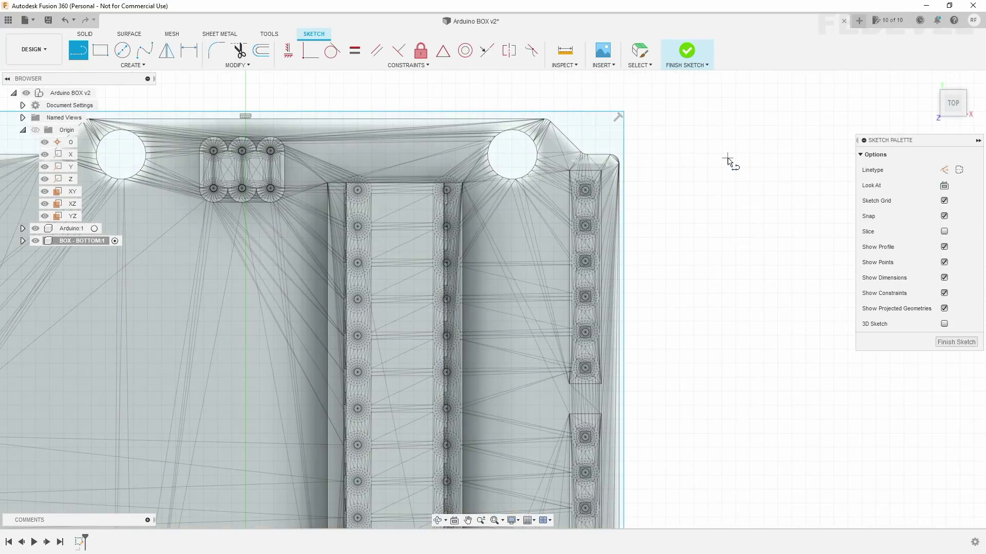
{"action": "key", "text": "Escape"}
- Drag the 54 mm bottom edge slightly up toward the board, then fit the view
{"action": "scroll", "coordinate": [716, 128], "scroll_direction": "down", "scroll_amount": 3}
{"action": "scroll", "coordinate": [619, 438], "scroll_direction": "up", "scroll_amount": 2}
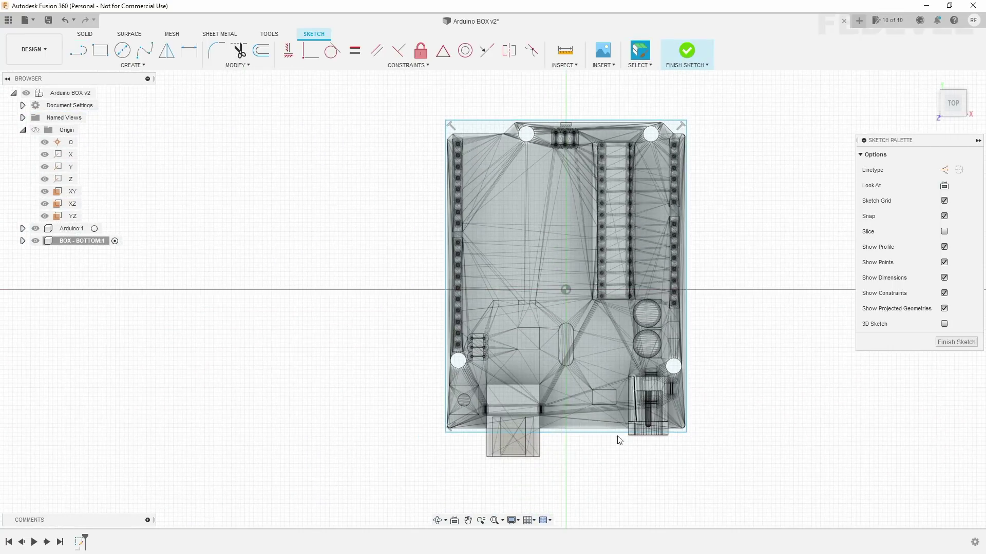
{"action": "scroll", "coordinate": [584, 460], "scroll_direction": "up", "scroll_amount": 2}
{"action": "scroll", "coordinate": [551, 446], "scroll_direction": "up", "scroll_amount": 2}
{"action": "scroll", "coordinate": [550, 445], "scroll_direction": "up", "scroll_amount": 1}
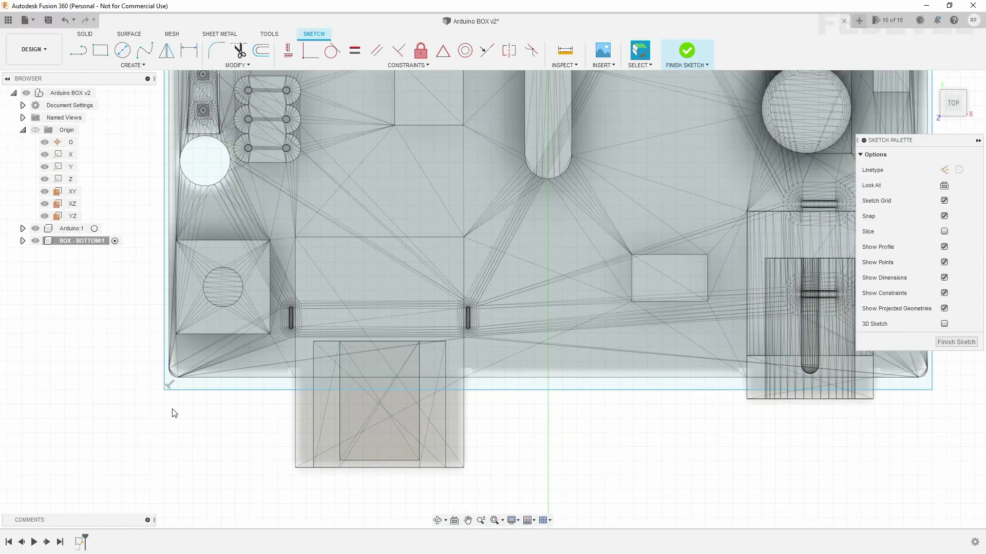
{"action": "left_click", "coordinate": [204, 393]}
{"action": "scroll", "coordinate": [231, 396], "scroll_direction": "up", "scroll_amount": 3}
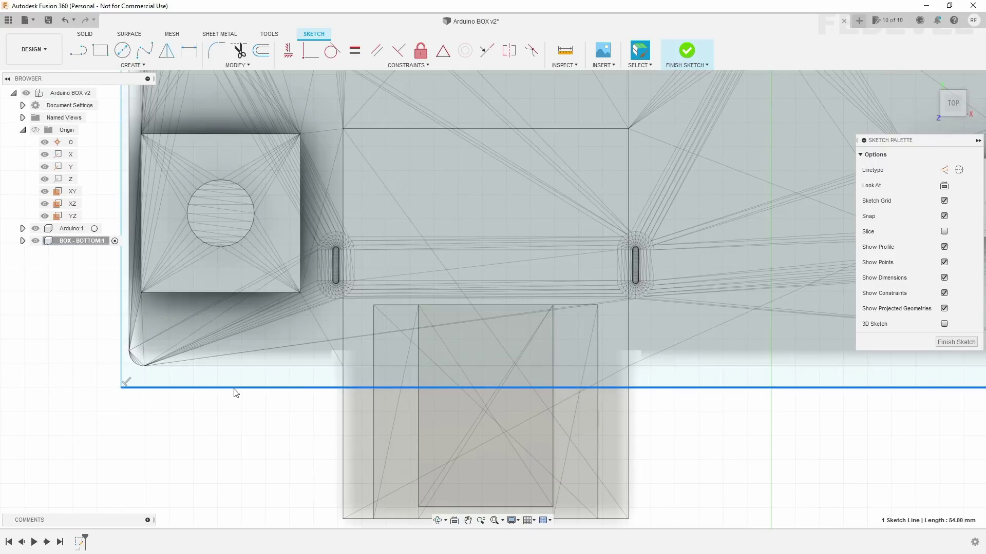
{"action": "left_click_drag", "start_coordinate": [236, 393], "coordinate": [236, 382]}
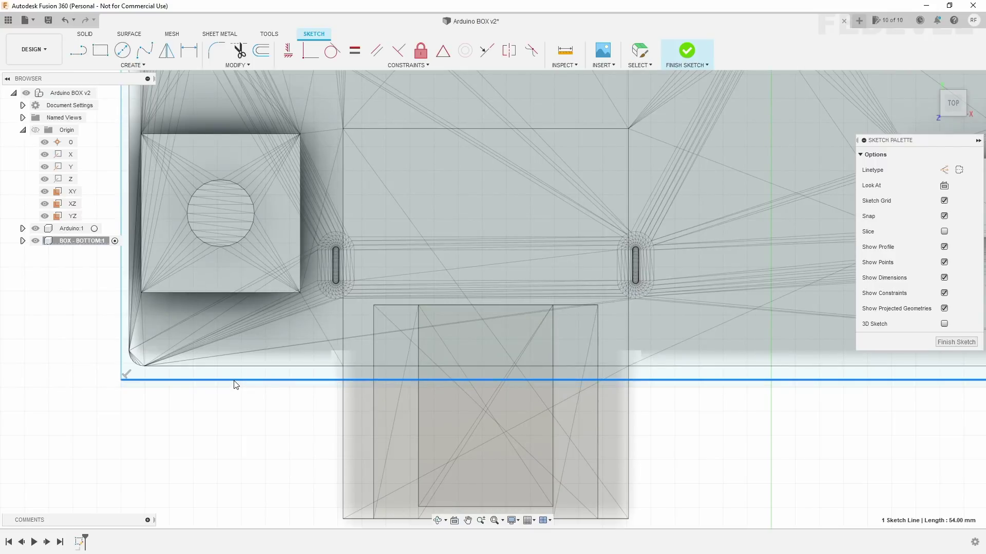
{"action": "left_click_drag", "start_coordinate": [235, 382], "coordinate": [236, 380]}
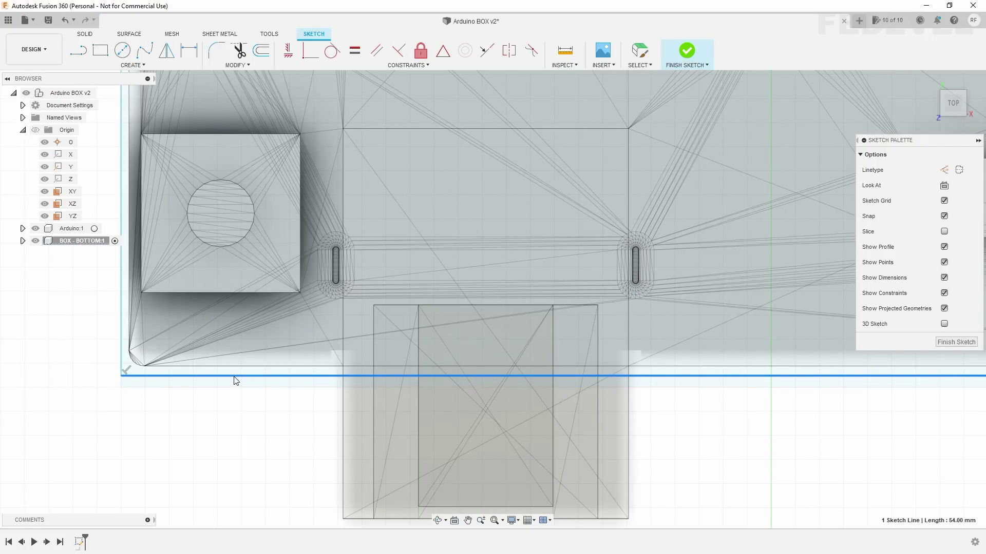
{"action": "scroll", "coordinate": [201, 408], "scroll_direction": "down", "scroll_amount": 2}
{"action": "scroll", "coordinate": [188, 406], "scroll_direction": "down", "scroll_amount": 2}
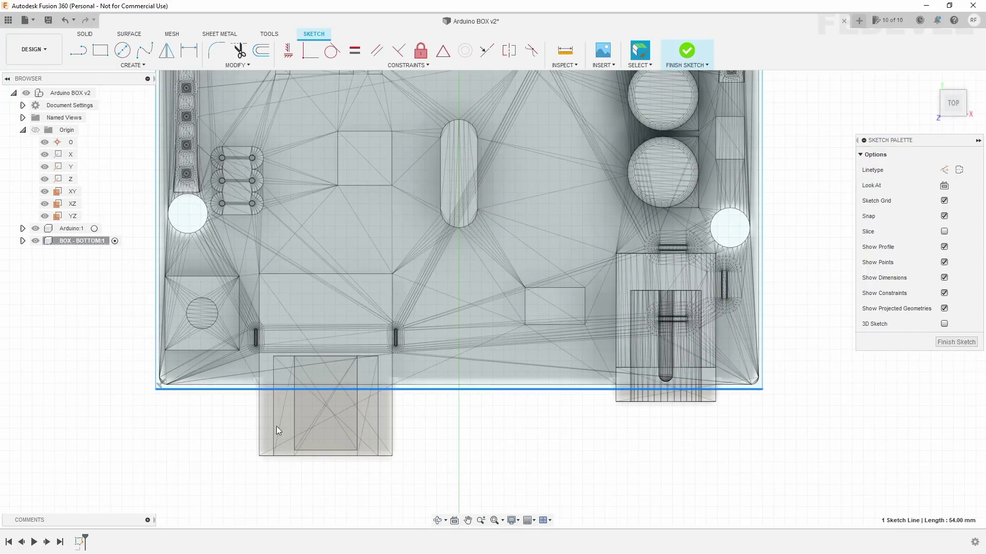
{"action": "left_click", "coordinate": [521, 468]}
{"action": "left_click", "coordinate": [503, 521]}
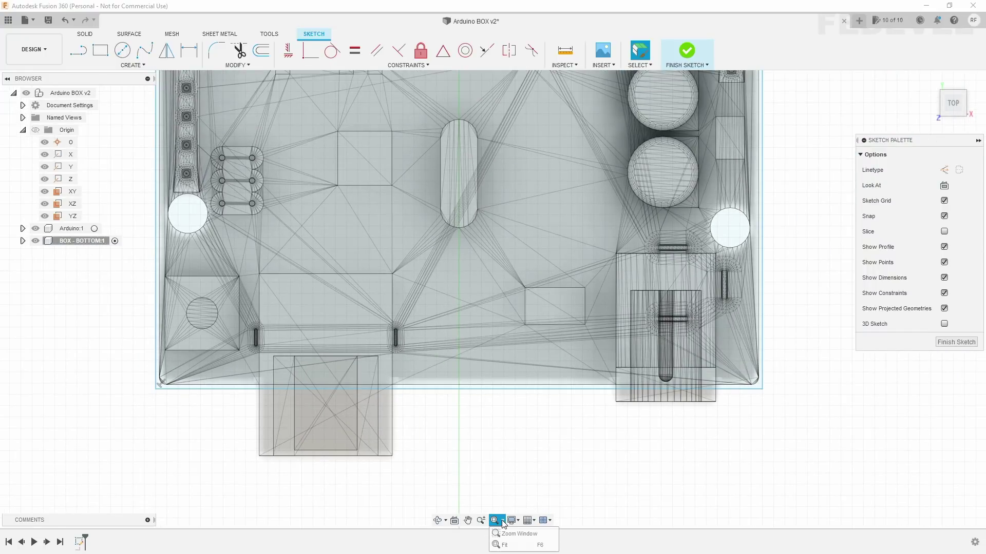
{"action": "left_click", "coordinate": [516, 547]}
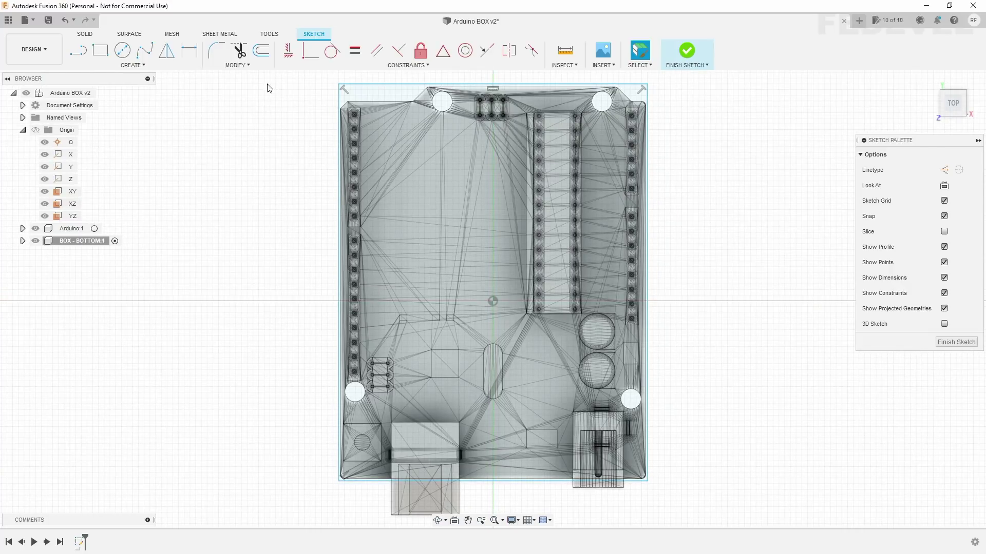
- Offset the rectangle outline 2 mm outward and finish the sketch
{"action": "left_click", "coordinate": [261, 51]}
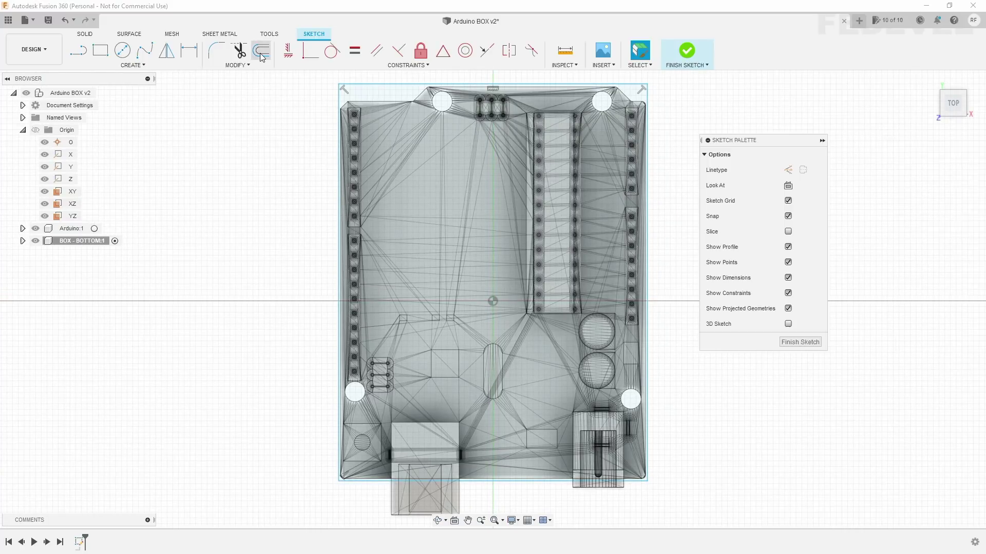
{"action": "left_click", "coordinate": [358, 89]}
{"action": "type", "text": "2"}
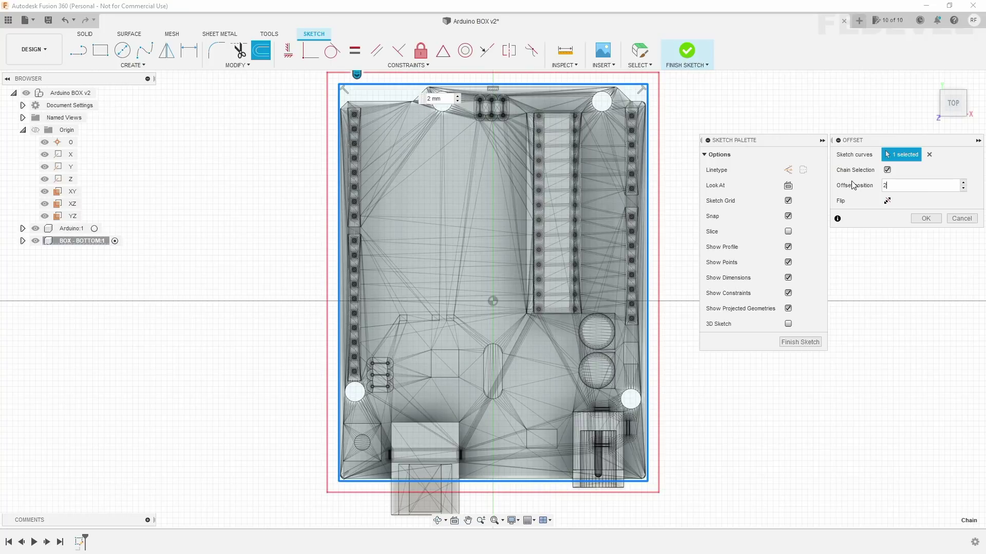
{"action": "left_click", "coordinate": [928, 221]}
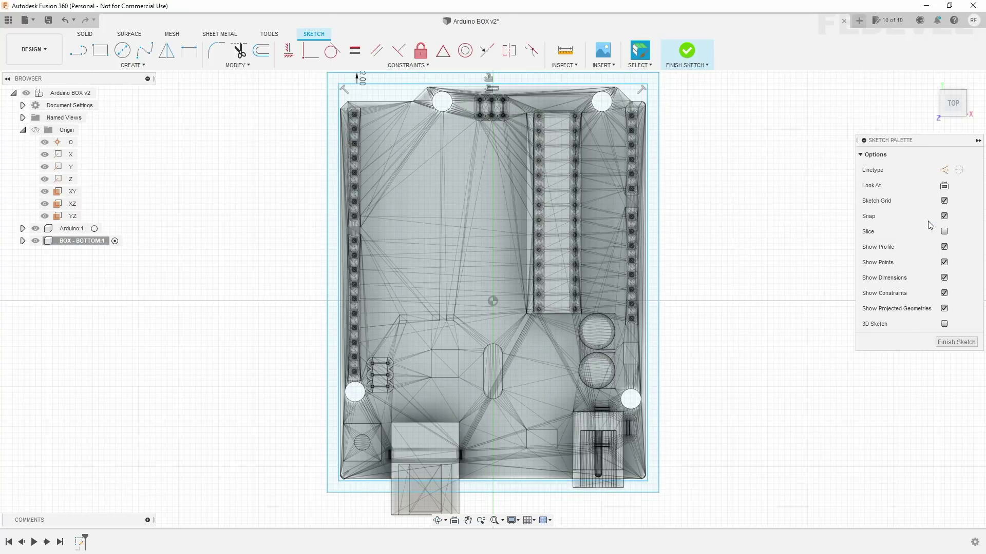
{"action": "left_click", "coordinate": [956, 342]}
{"action": "left_click", "coordinate": [931, 81]}
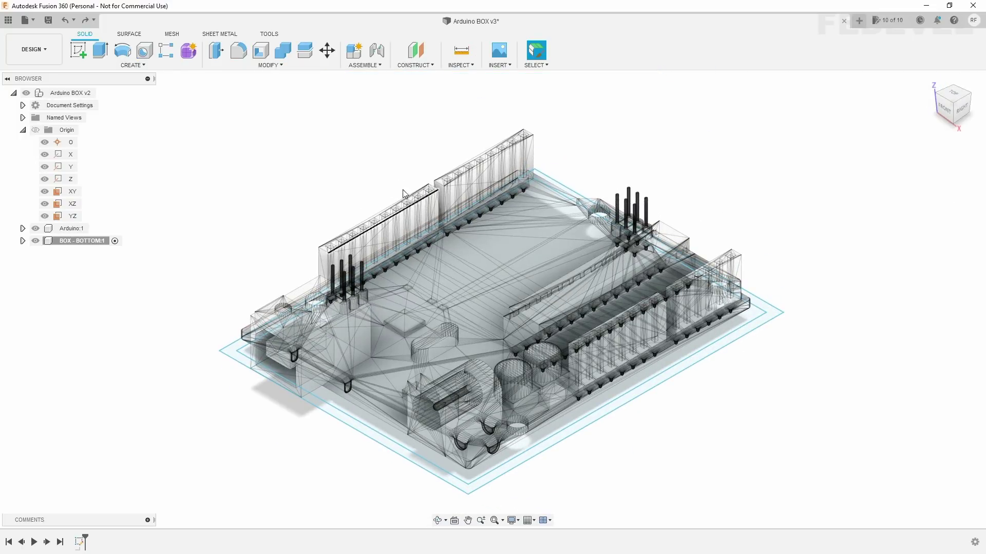
- Activate Arduino:1 and move it 1 mm up along Z
{"action": "middle_click_drag", "start_coordinate": [427, 294], "coordinate": [433, 255], "text": "shift"}
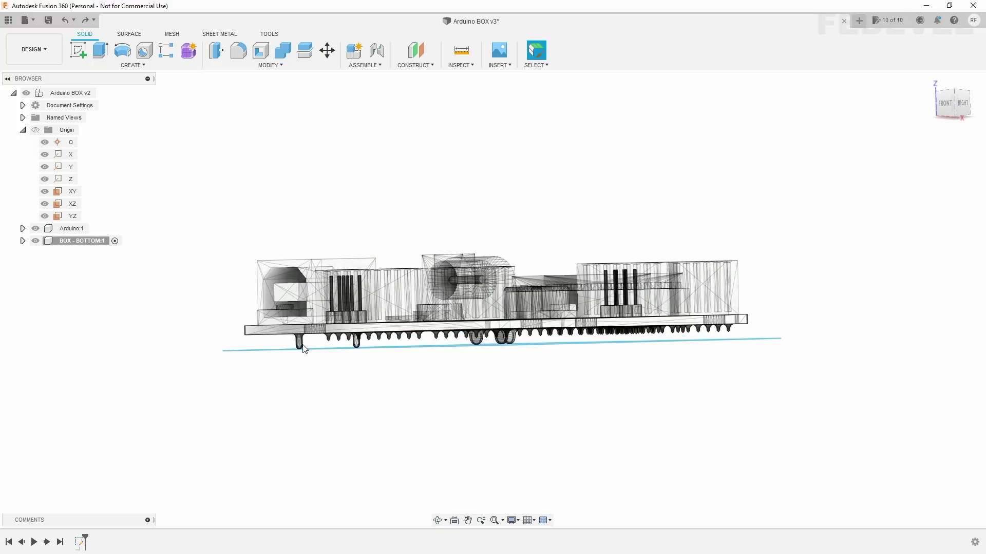
{"action": "mouse_move", "coordinate": [71, 228]}
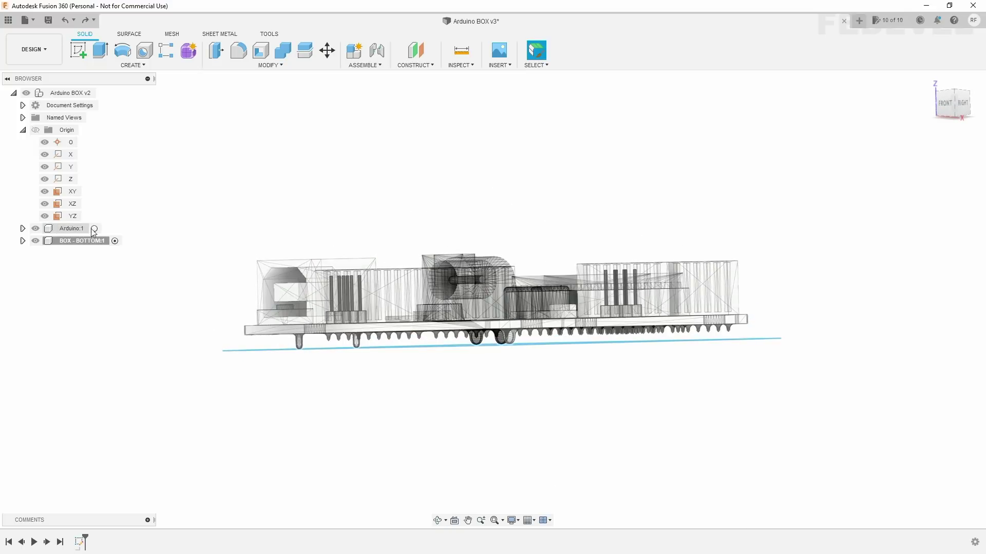
{"action": "left_click", "coordinate": [94, 229]}
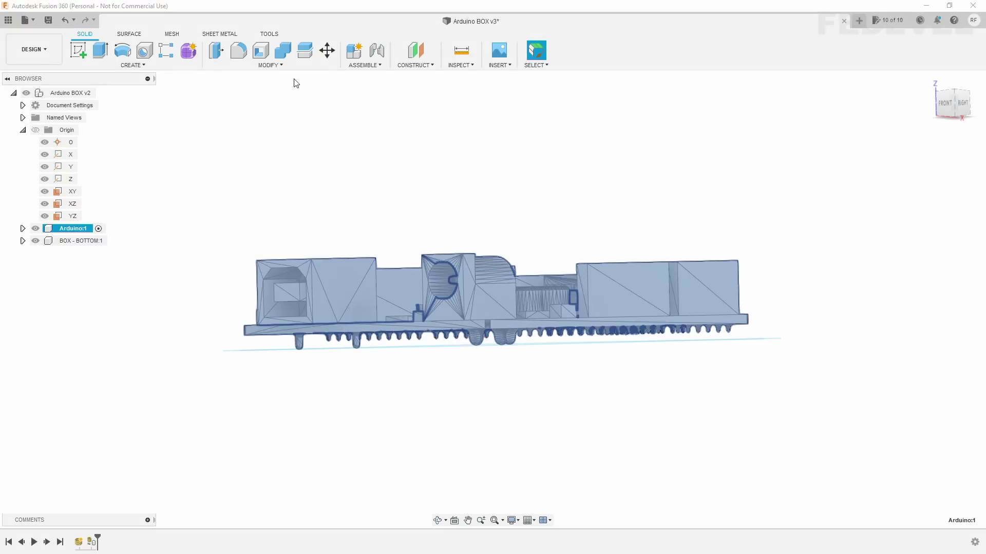
{"action": "left_click", "coordinate": [327, 50]}
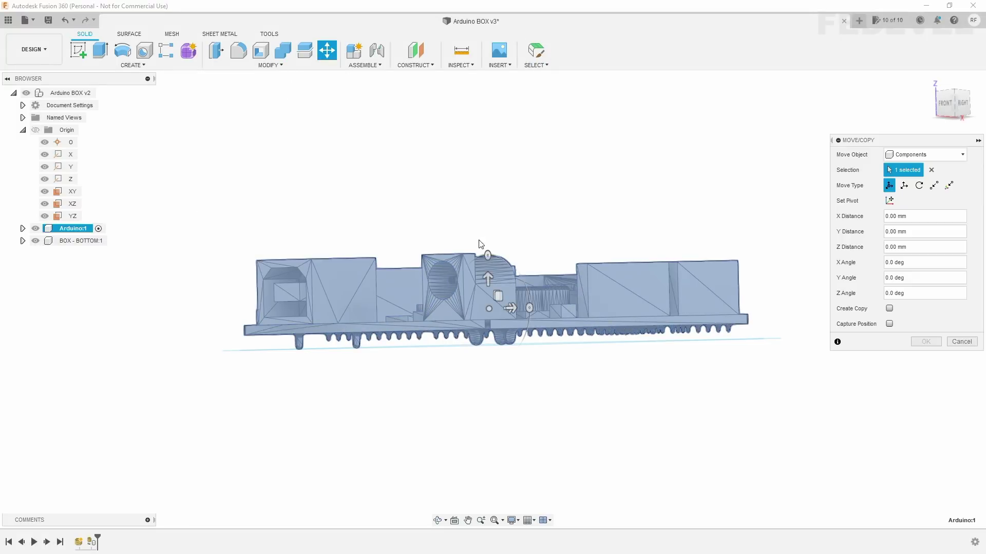
{"action": "left_click_drag", "start_coordinate": [488, 282], "coordinate": [487, 251]}
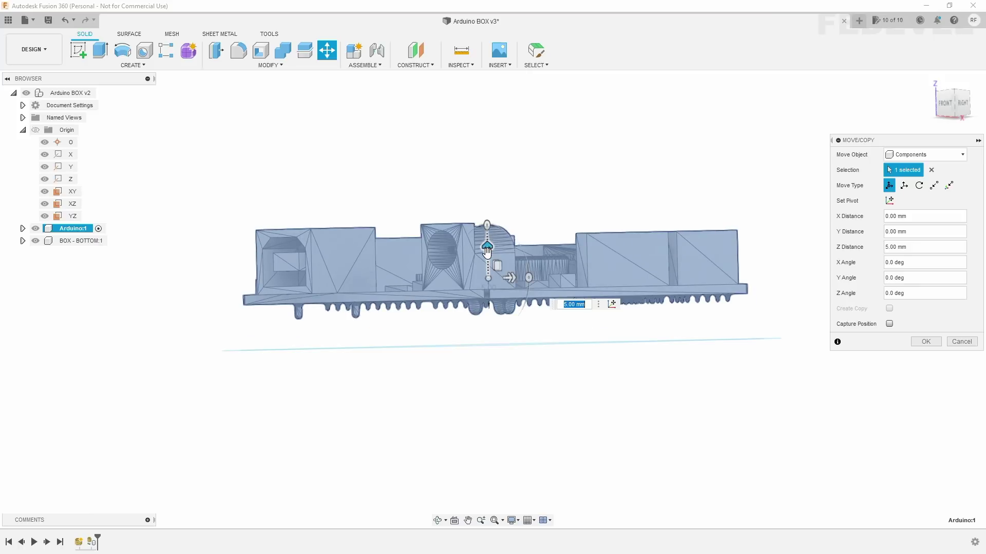
{"action": "type", "text": "1"}
{"action": "key", "text": "Return"}
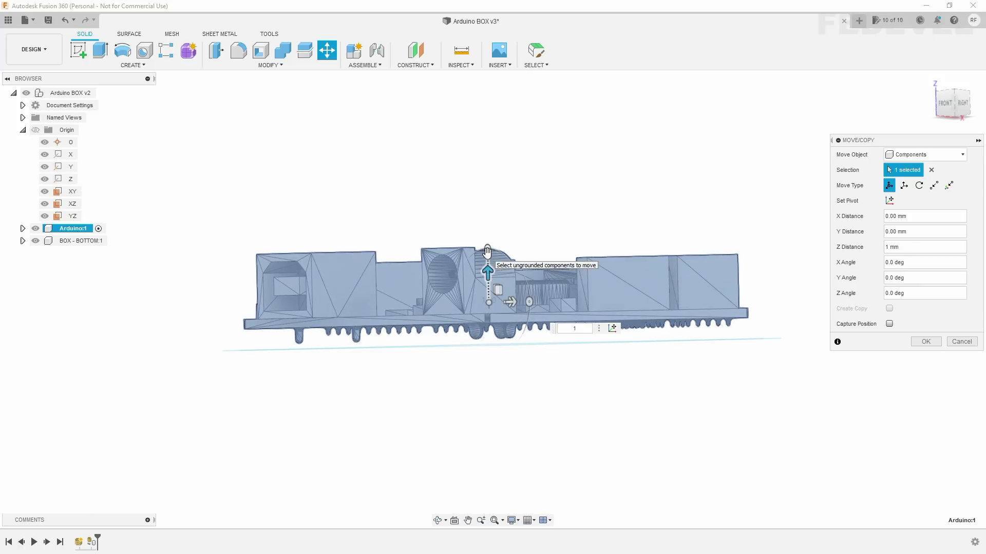
{"action": "key", "text": "Return"}
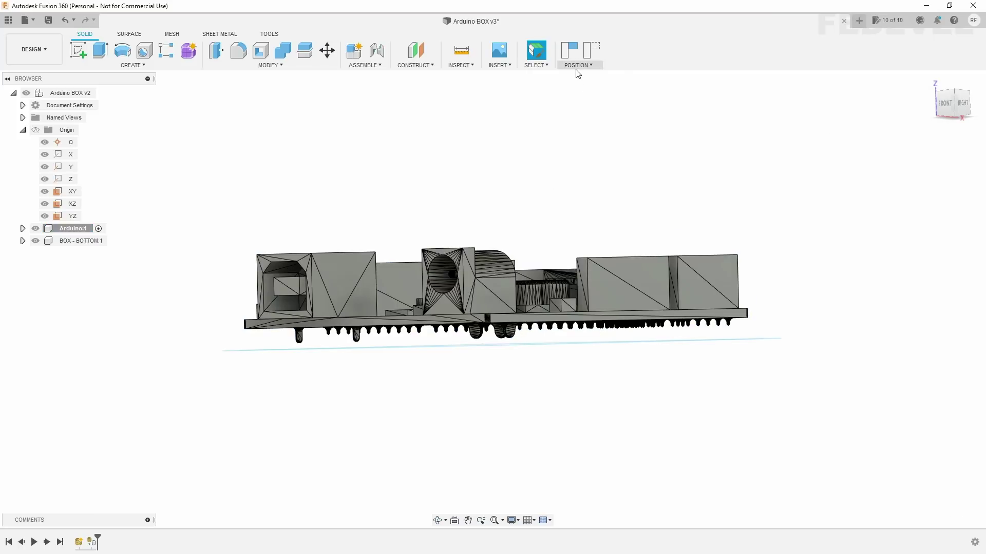
- Capture the board's new position and make BOX - BOTTOM:1 active again
{"action": "left_click", "coordinate": [576, 65]}
{"action": "left_click", "coordinate": [575, 78]}
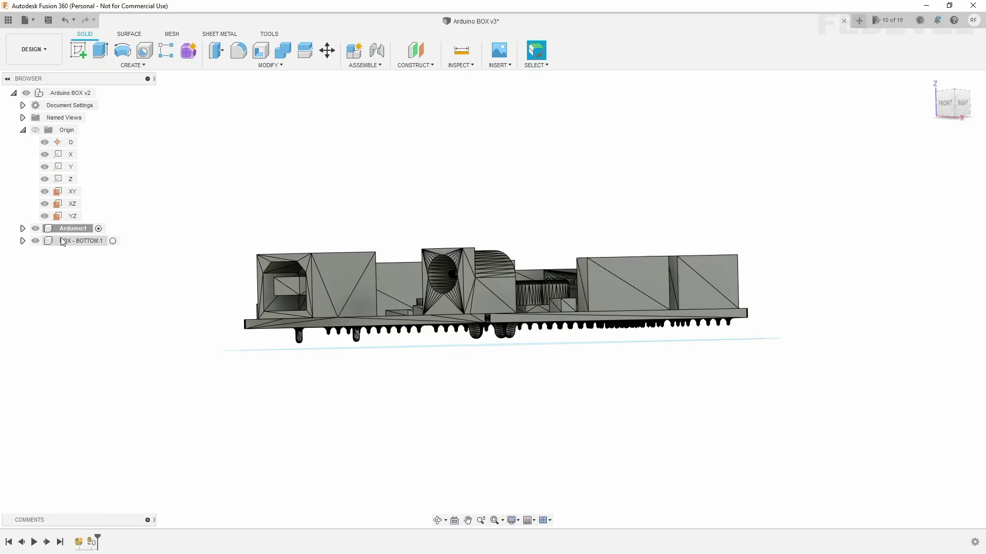
{"action": "left_click", "coordinate": [114, 242]}
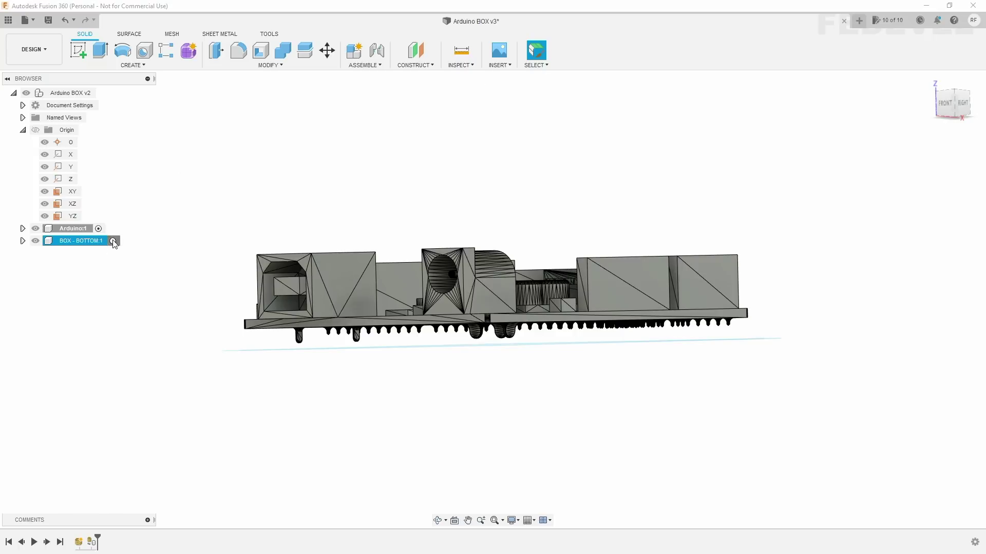
{"action": "mouse_move", "coordinate": [953, 103]}
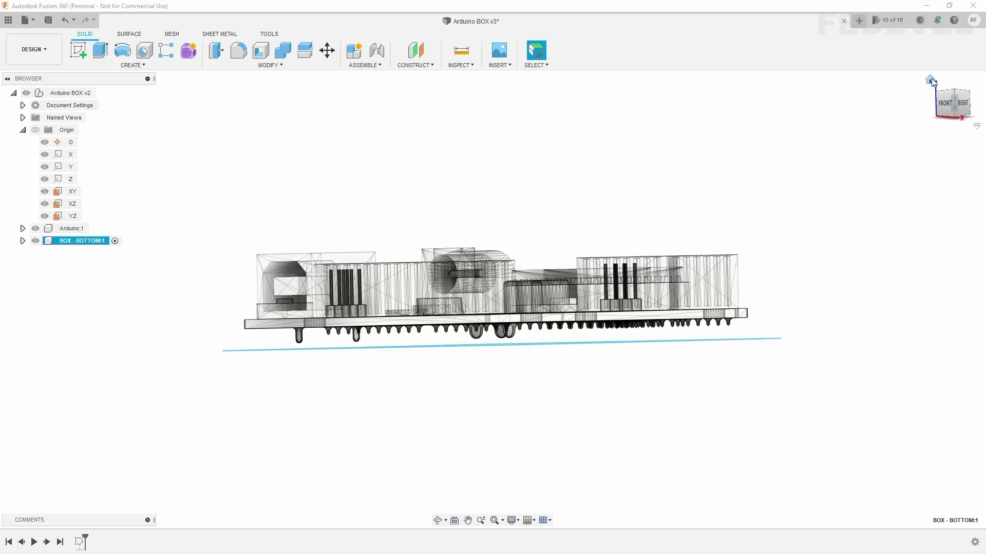
{"action": "left_click", "coordinate": [930, 80]}
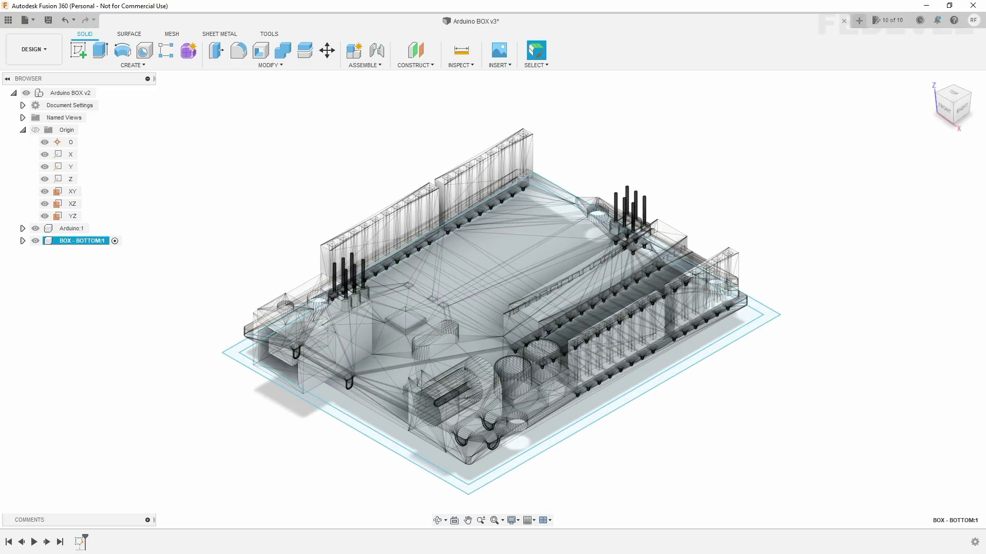
- Extrude the inner profile and outer ring together -2 mm as the floor plate
{"action": "left_click", "coordinate": [99, 52]}
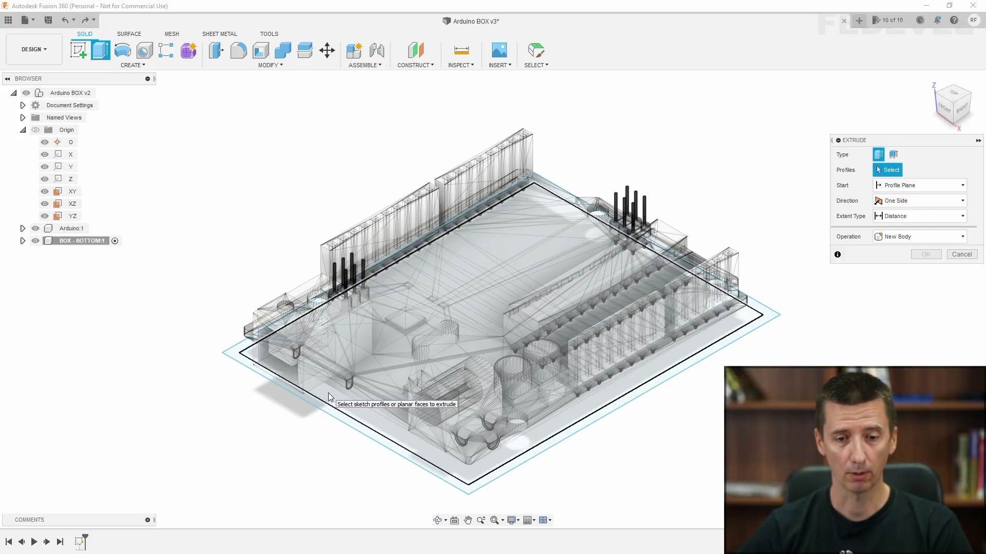
{"action": "left_click", "coordinate": [328, 393]}
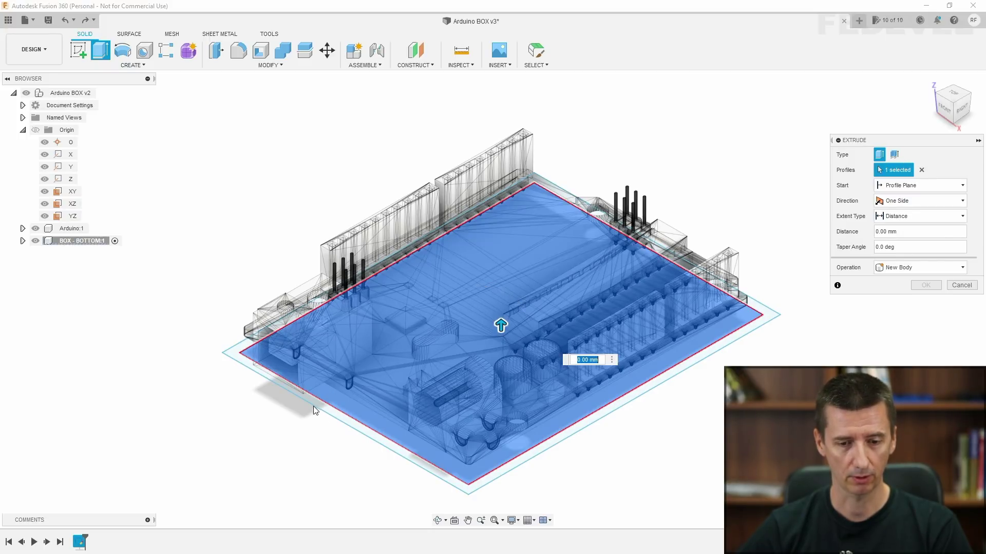
{"action": "left_click", "coordinate": [310, 400]}
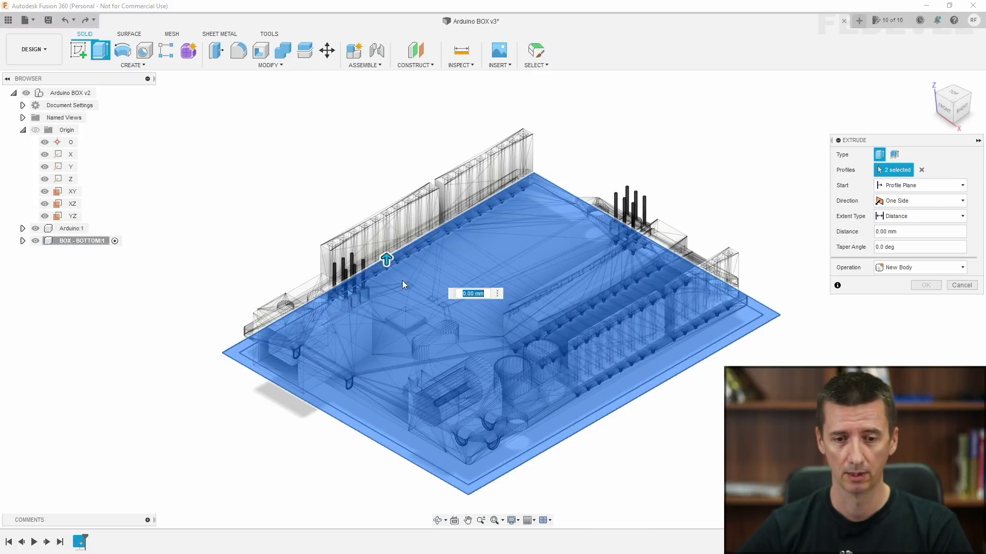
{"action": "left_click_drag", "start_coordinate": [387, 259], "coordinate": [386, 269]}
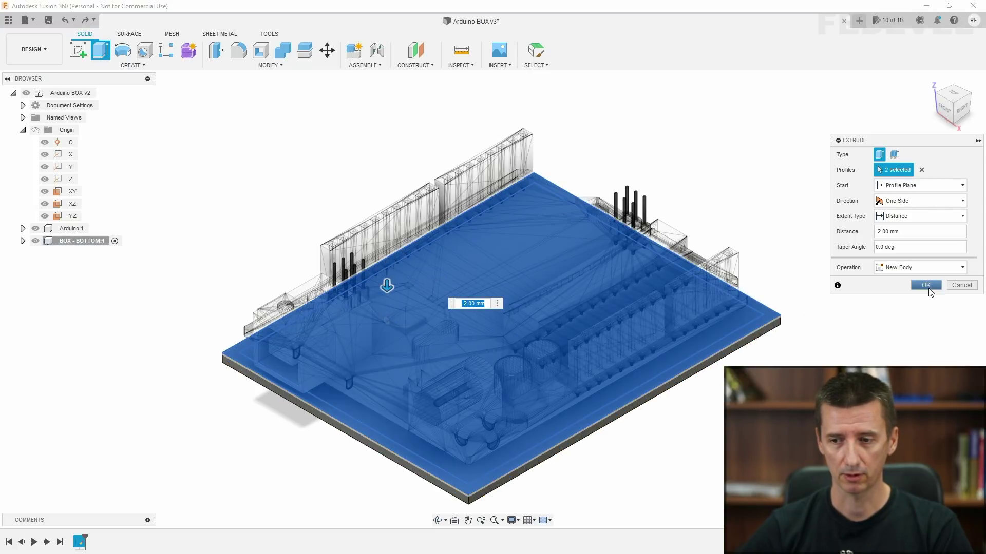
{"action": "left_click", "coordinate": [929, 288]}
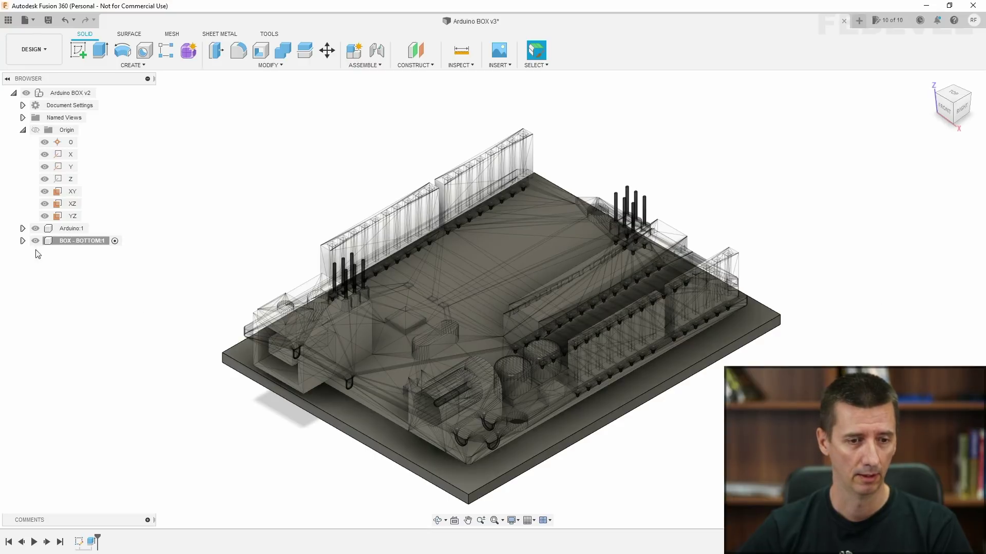
- Make Sketch2 visible again and select its outer ring profile for a new extrusion
{"action": "left_click", "coordinate": [24, 241]}
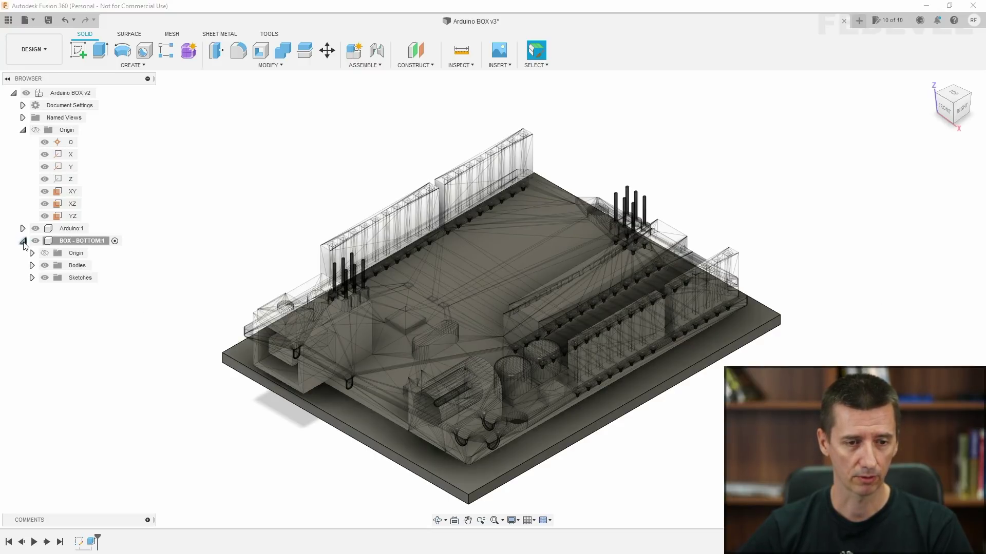
{"action": "left_click", "coordinate": [32, 277]}
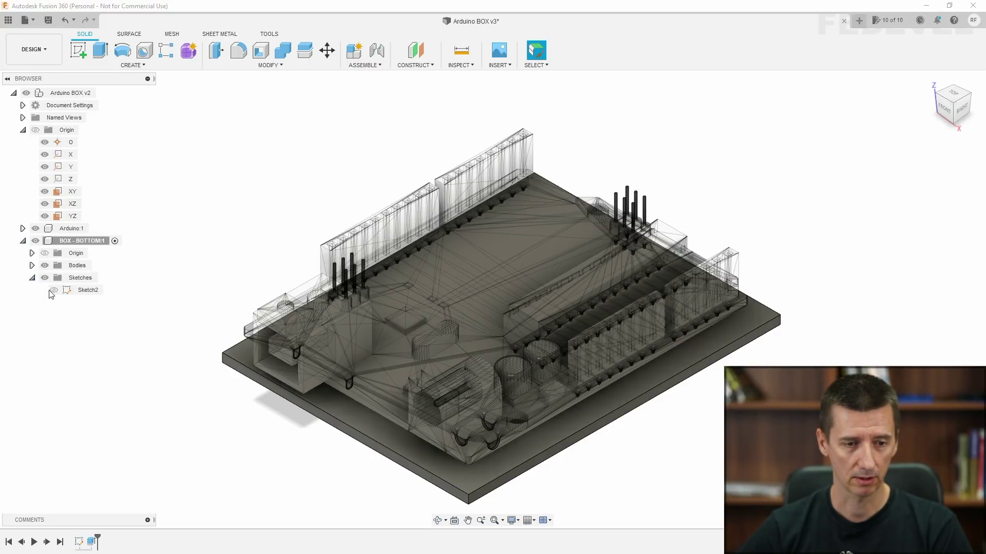
{"action": "left_click", "coordinate": [53, 291]}
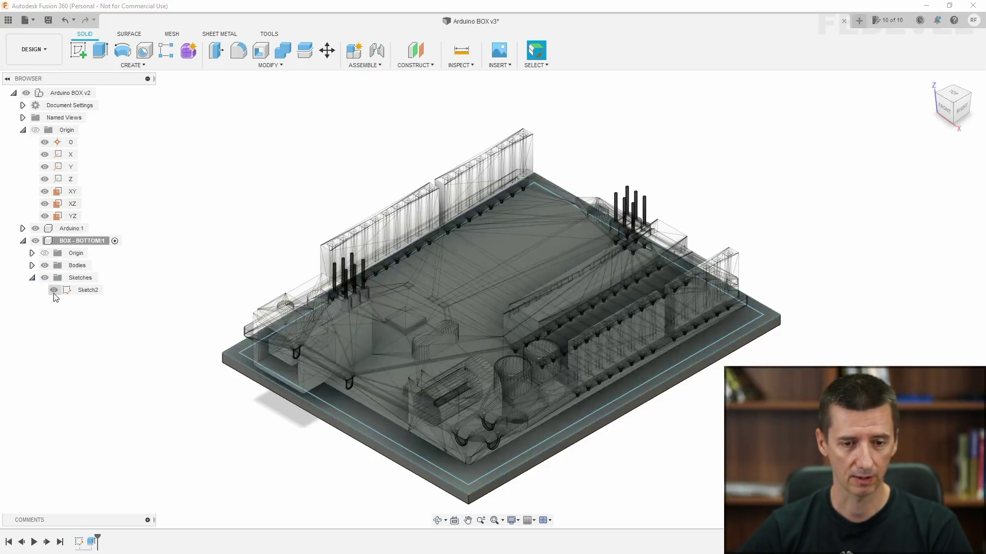
{"action": "left_click", "coordinate": [101, 50]}
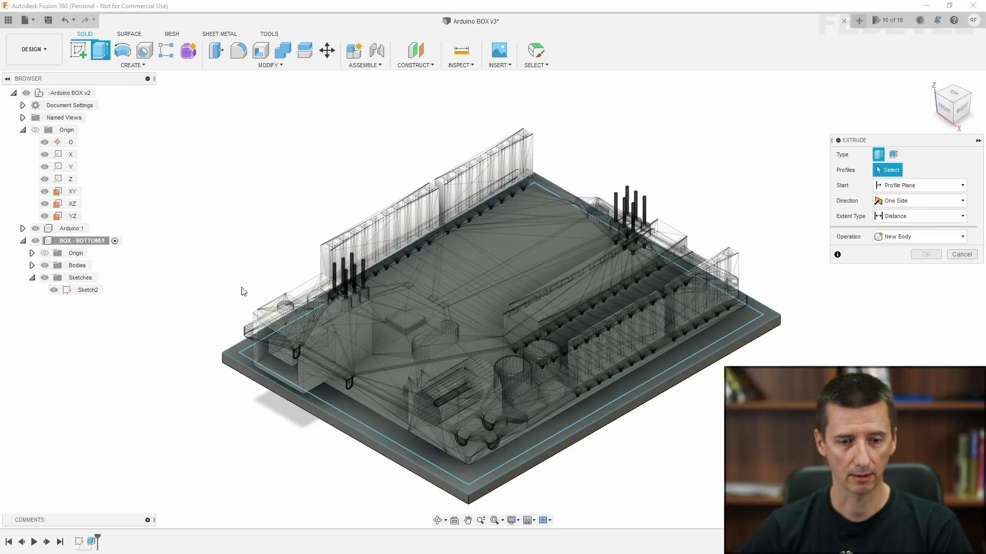
{"action": "left_click", "coordinate": [232, 356]}
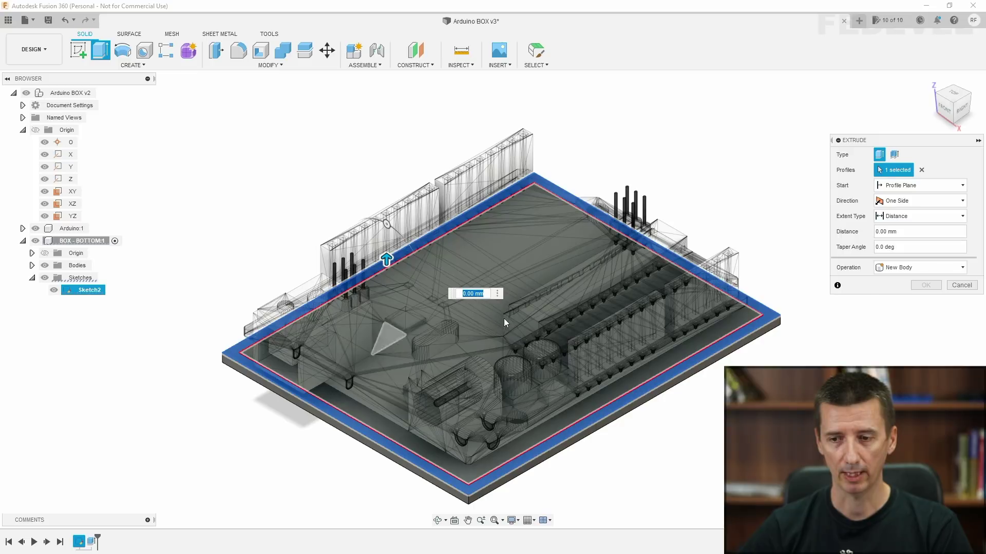
- Extrude the ring To Object up to the triangular face, joined to the base
{"action": "left_click", "coordinate": [921, 216]}
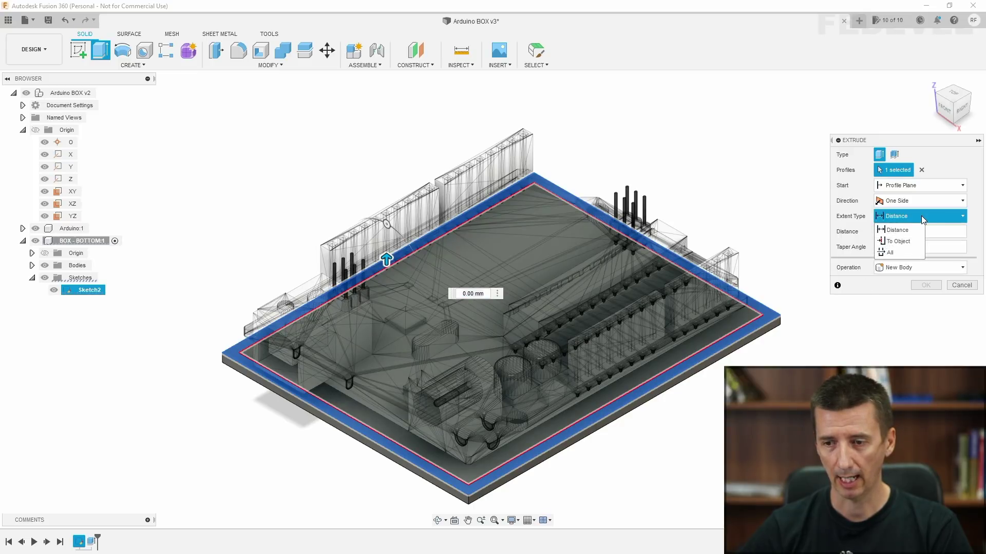
{"action": "left_click", "coordinate": [904, 248]}
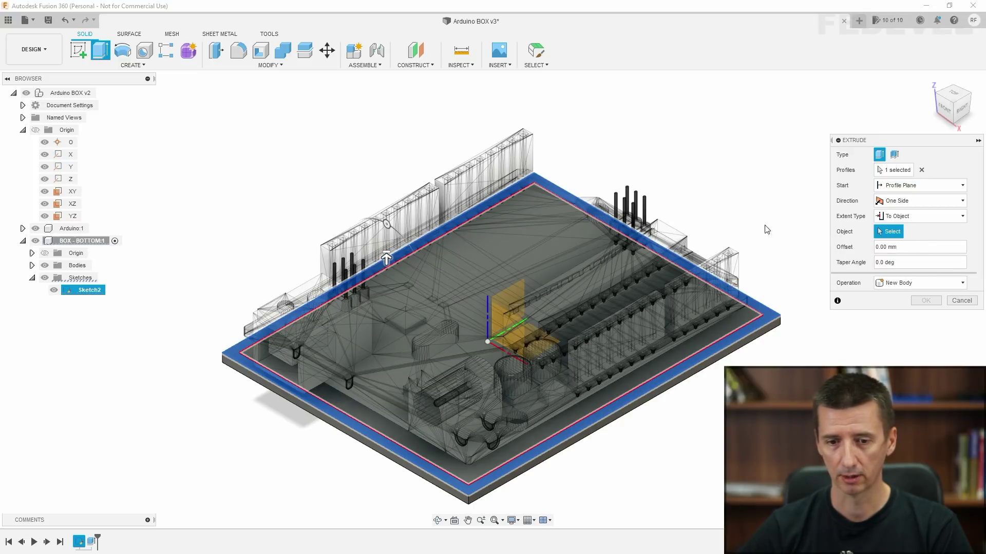
{"action": "scroll", "coordinate": [457, 400], "scroll_direction": "down", "scroll_amount": 2}
{"action": "scroll", "coordinate": [457, 401], "scroll_direction": "up", "scroll_amount": 2}
{"action": "scroll", "coordinate": [457, 398], "scroll_direction": "up", "scroll_amount": 2}
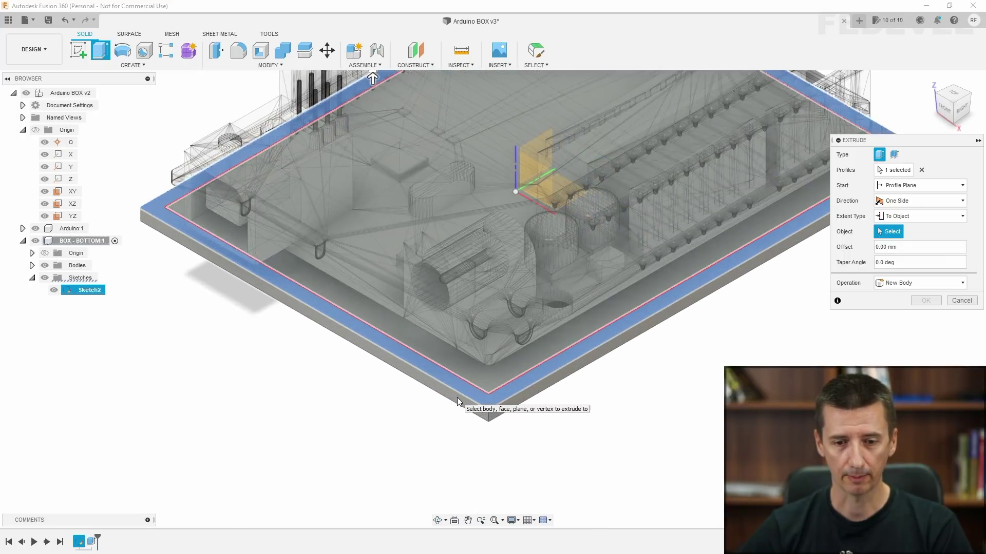
{"action": "scroll", "coordinate": [457, 398], "scroll_direction": "up", "scroll_amount": 3}
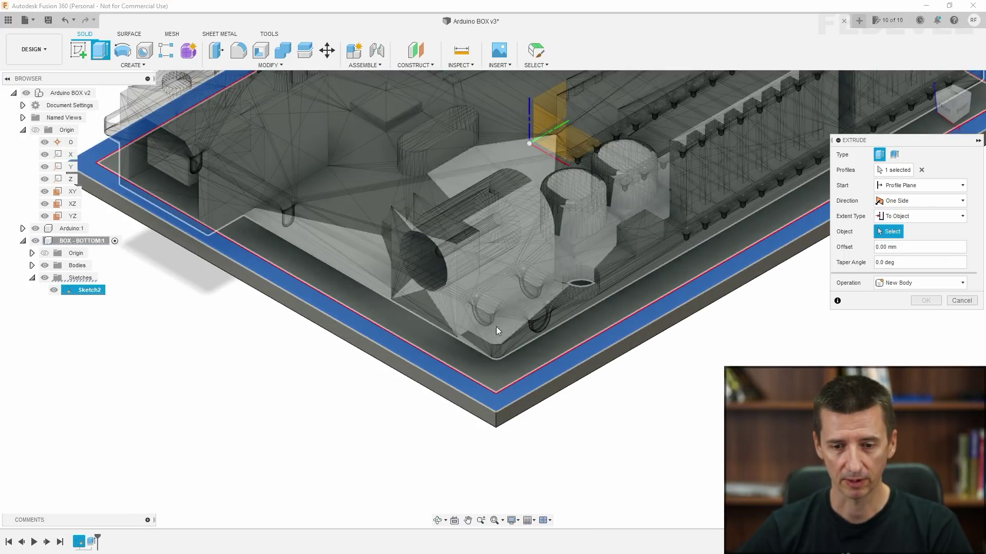
{"action": "scroll", "coordinate": [517, 325], "scroll_direction": "up", "scroll_amount": 2}
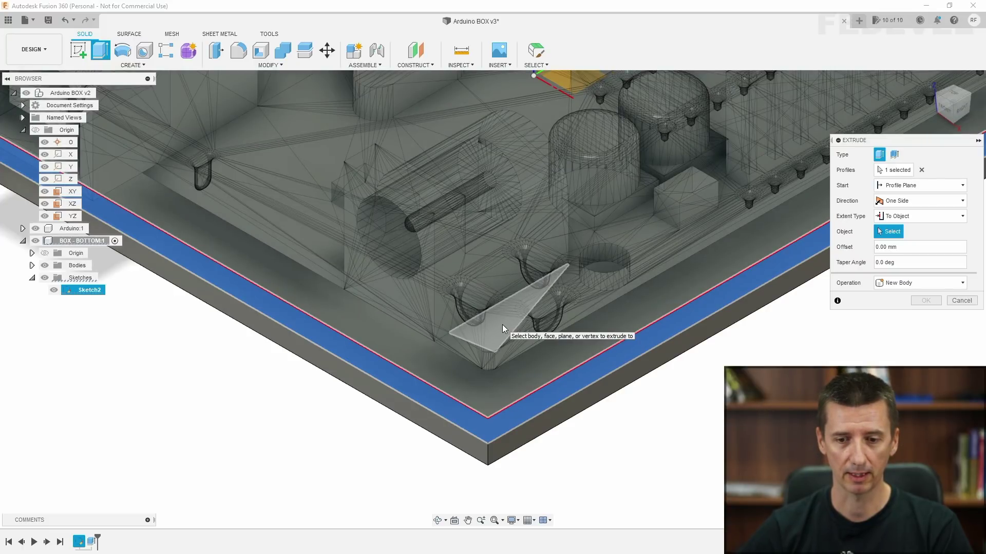
{"action": "left_click", "coordinate": [590, 211]}
{"action": "scroll", "coordinate": [591, 212], "scroll_direction": "down", "scroll_amount": 3}
{"action": "scroll", "coordinate": [590, 211], "scroll_direction": "down", "scroll_amount": 2}
{"action": "scroll", "coordinate": [544, 226], "scroll_direction": "down", "scroll_amount": 2}
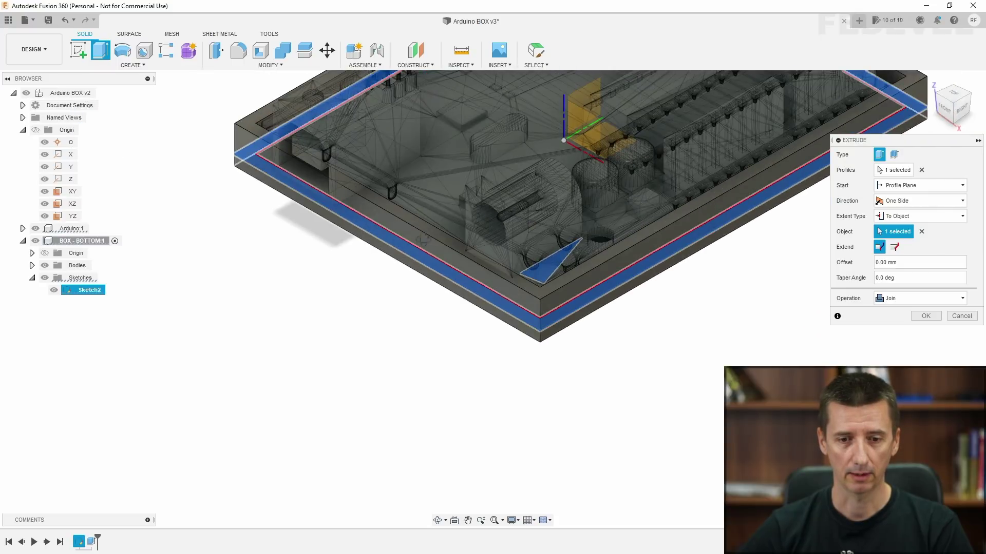
{"action": "middle_click_drag", "start_coordinate": [422, 241], "coordinate": [438, 207], "text": "shift"}
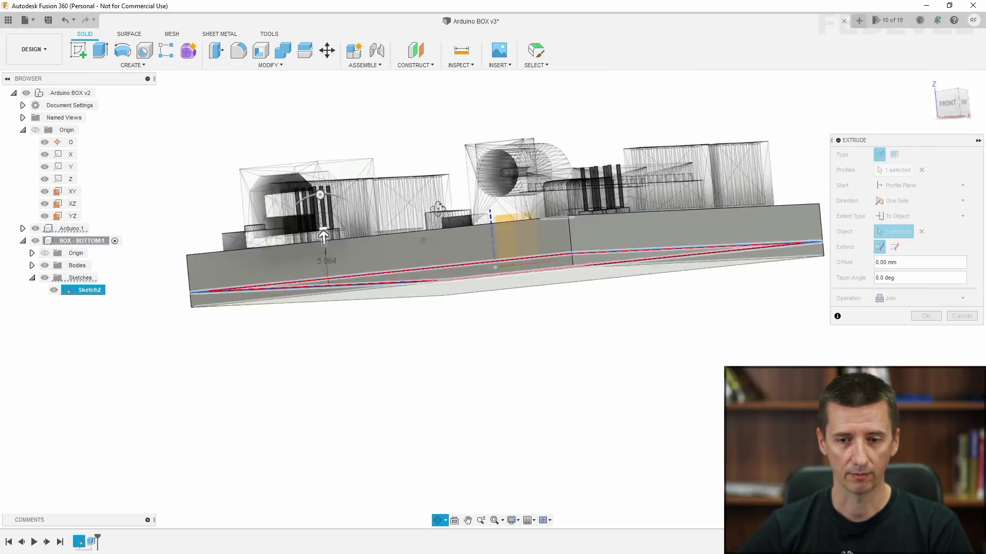
{"action": "middle_click_drag", "start_coordinate": [437, 207], "coordinate": [773, 297], "text": "shift"}
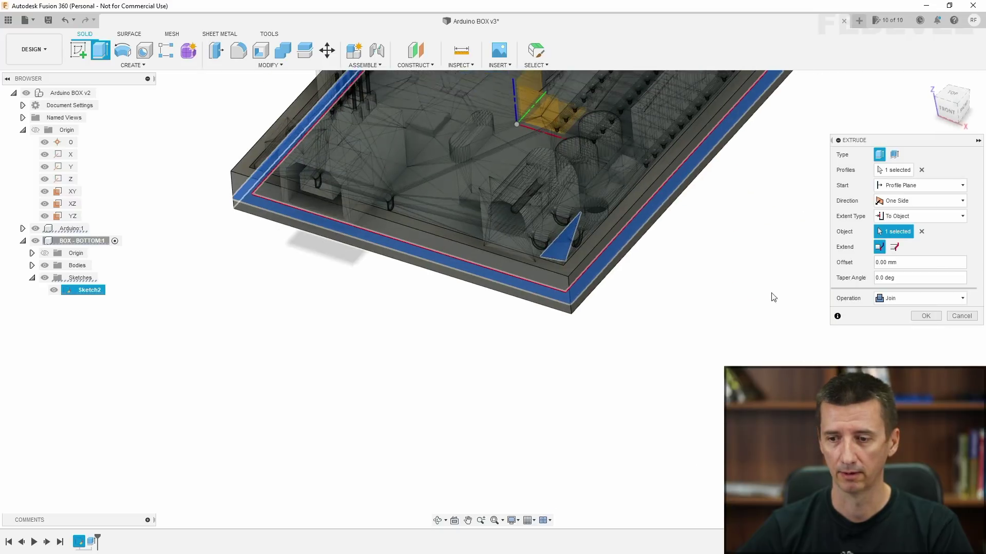
{"action": "left_click", "coordinate": [924, 316]}
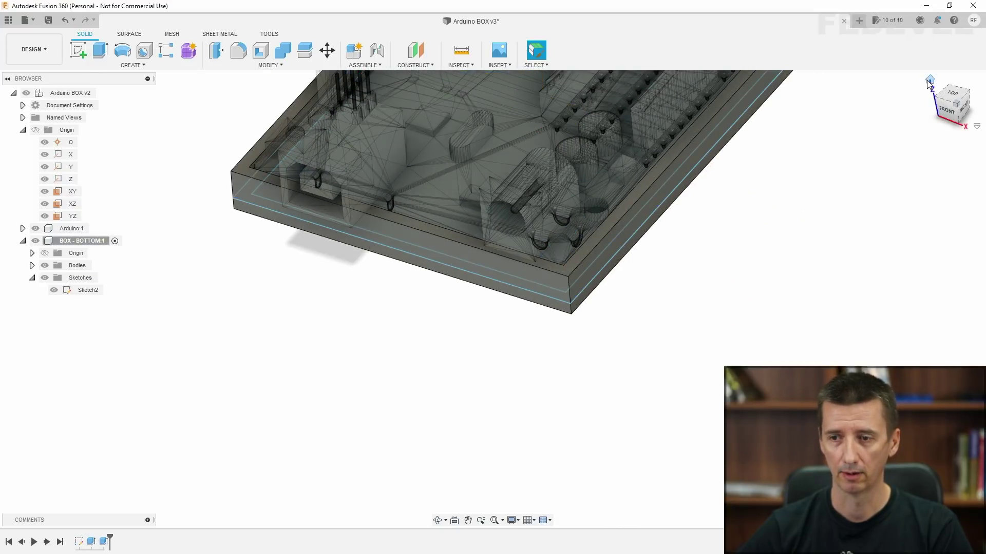
{"action": "left_click", "coordinate": [930, 81]}
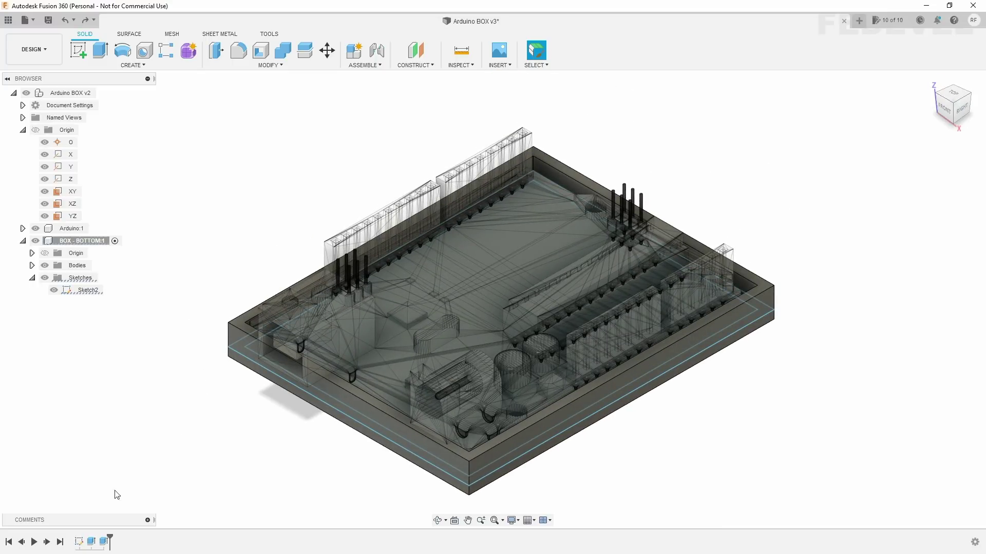
- Reopen Sketch2 and fillet all four outer rectangle corners with a 1 mm radius
{"action": "right_click", "coordinate": [81, 540]}
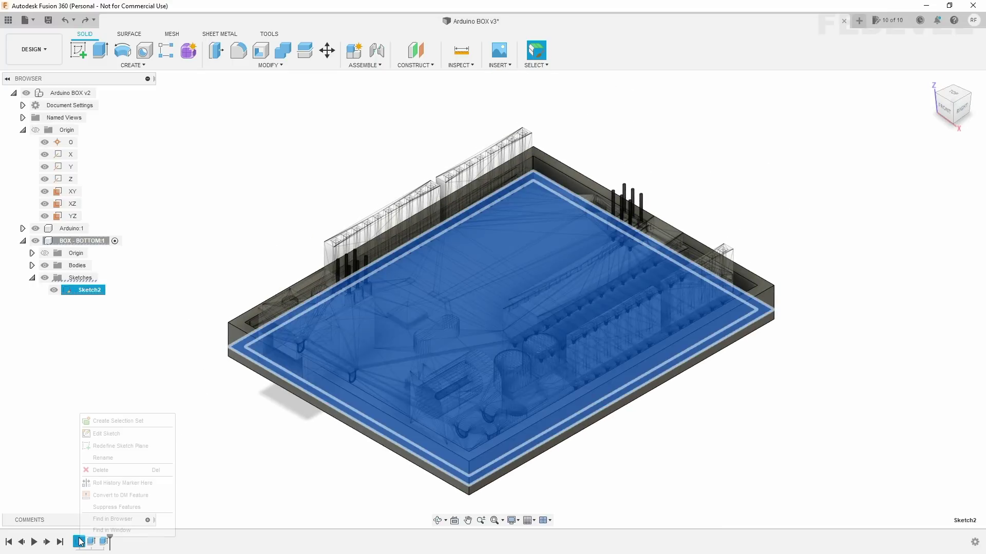
{"action": "left_click", "coordinate": [113, 441]}
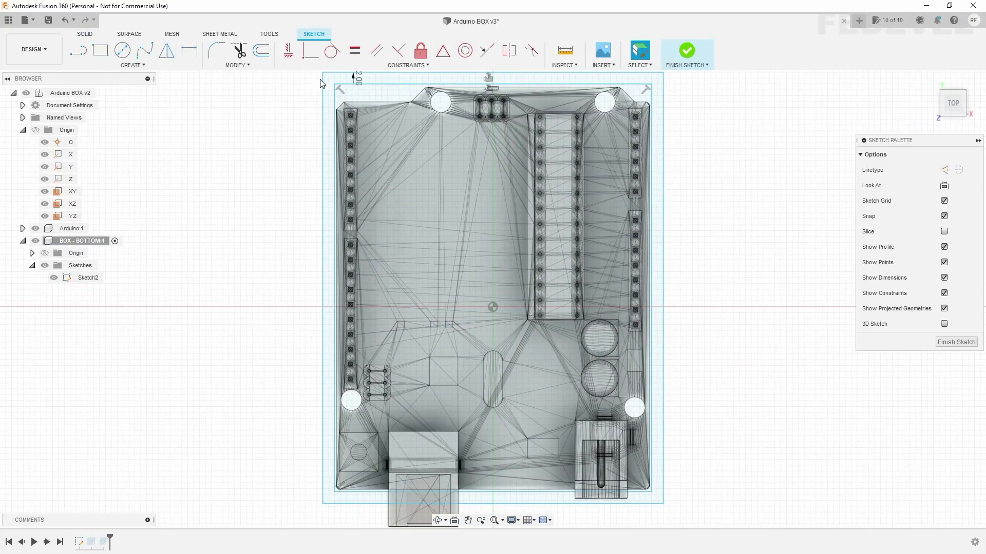
{"action": "left_click", "coordinate": [216, 52]}
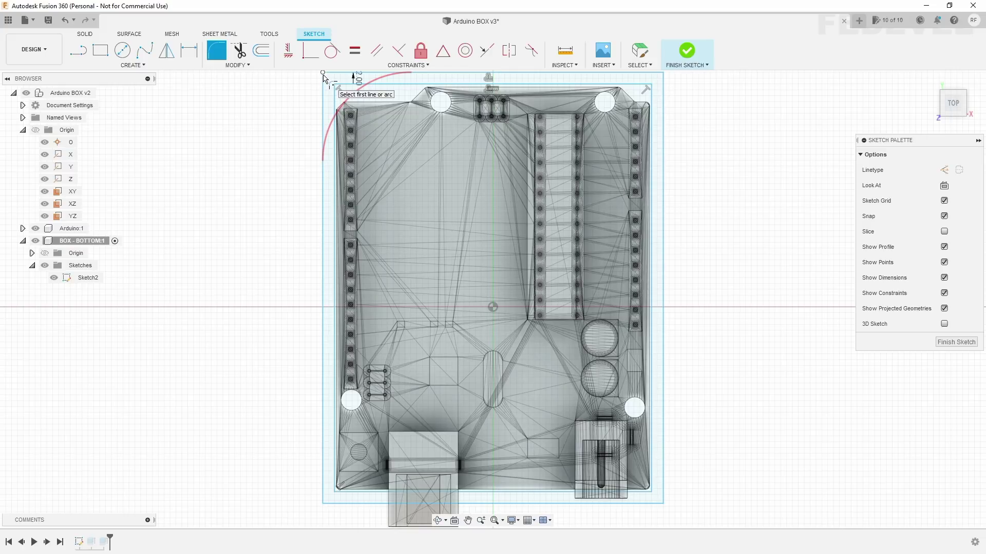
{"action": "type", "text": "1"}
{"action": "key", "text": "Return"}
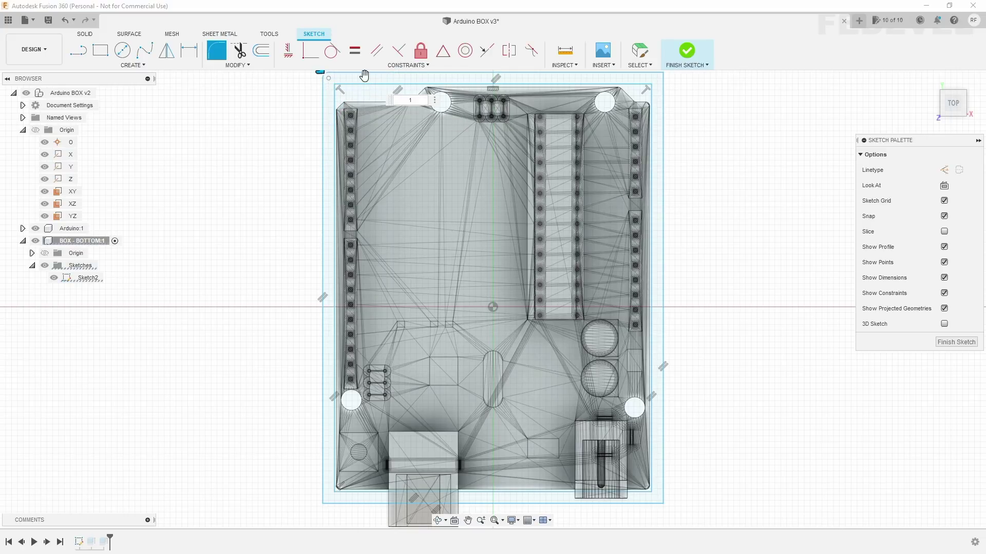
{"action": "left_click", "coordinate": [676, 95]}
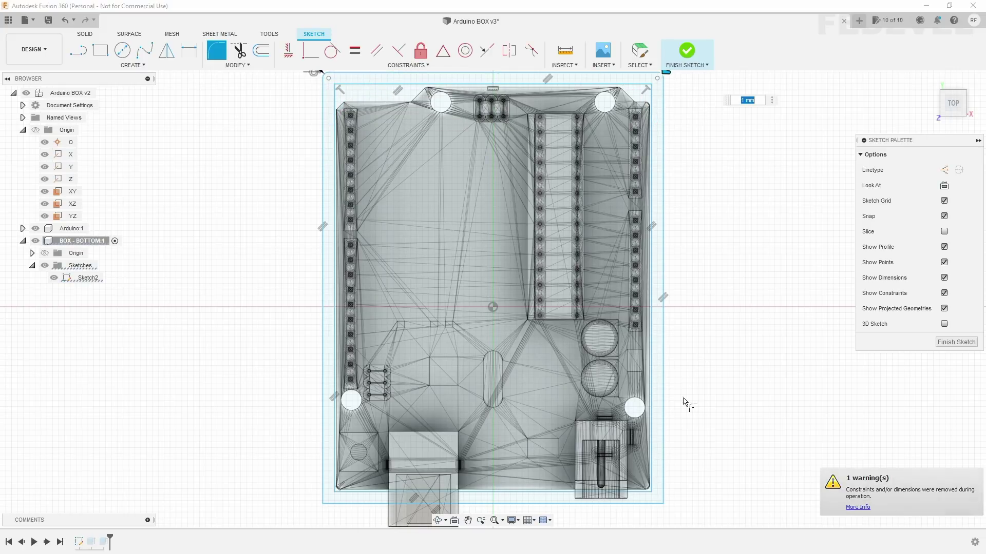
{"action": "left_click", "coordinate": [643, 512]}
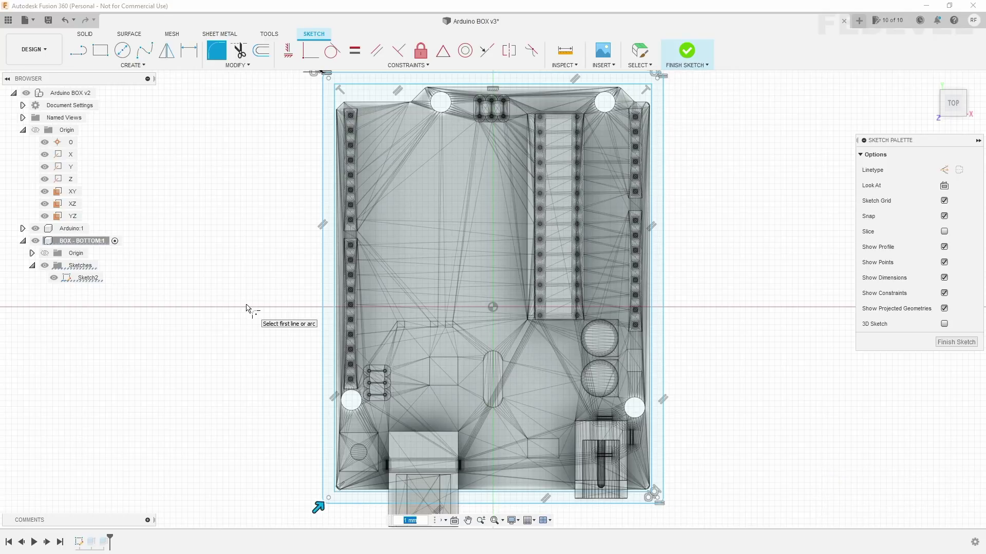
{"action": "key", "text": "Return"}
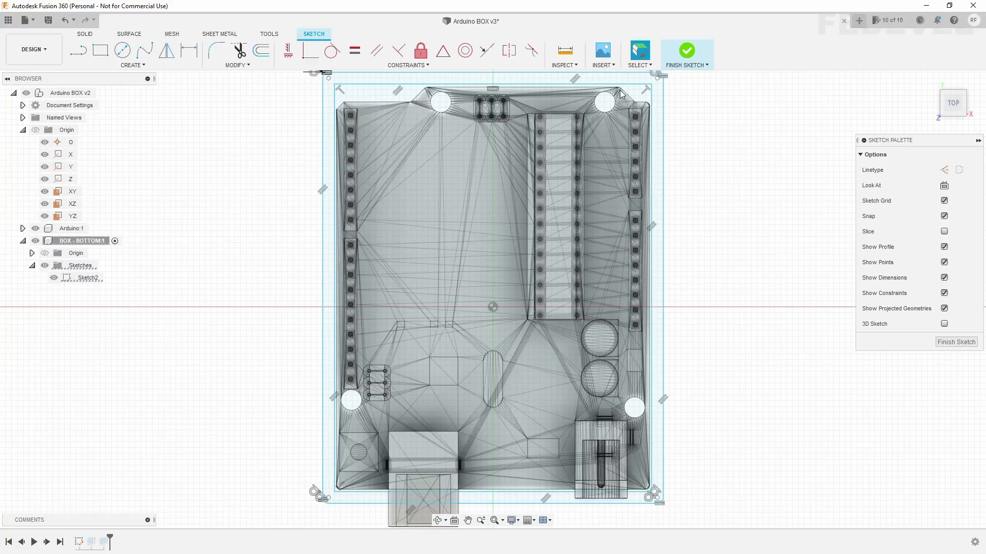
- Trace the first two Arduino mounting holes with 3-point circles
{"action": "left_click", "coordinate": [132, 65]}
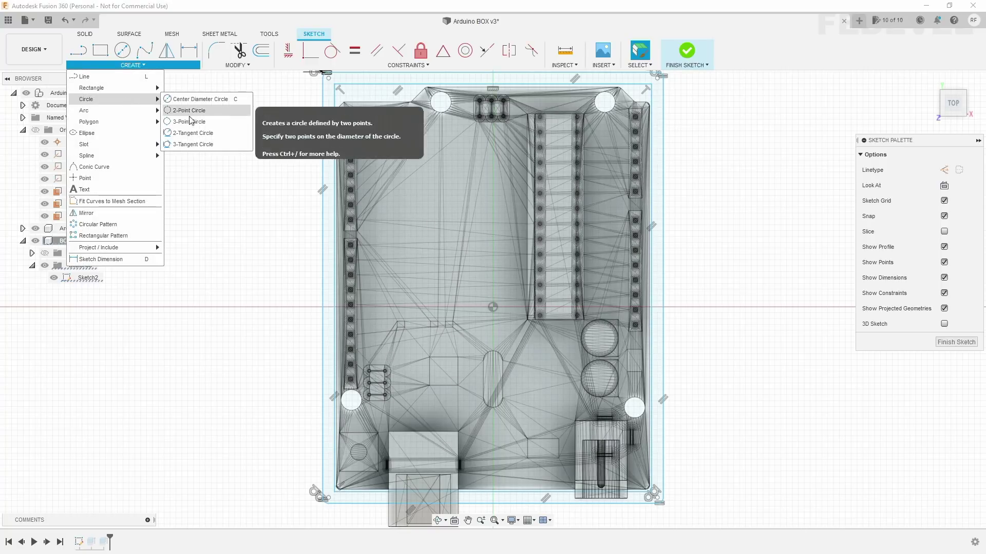
{"action": "left_click", "coordinate": [187, 121]}
{"action": "scroll", "coordinate": [360, 411], "scroll_direction": "up", "scroll_amount": 2}
{"action": "scroll", "coordinate": [362, 416], "scroll_direction": "up", "scroll_amount": 3}
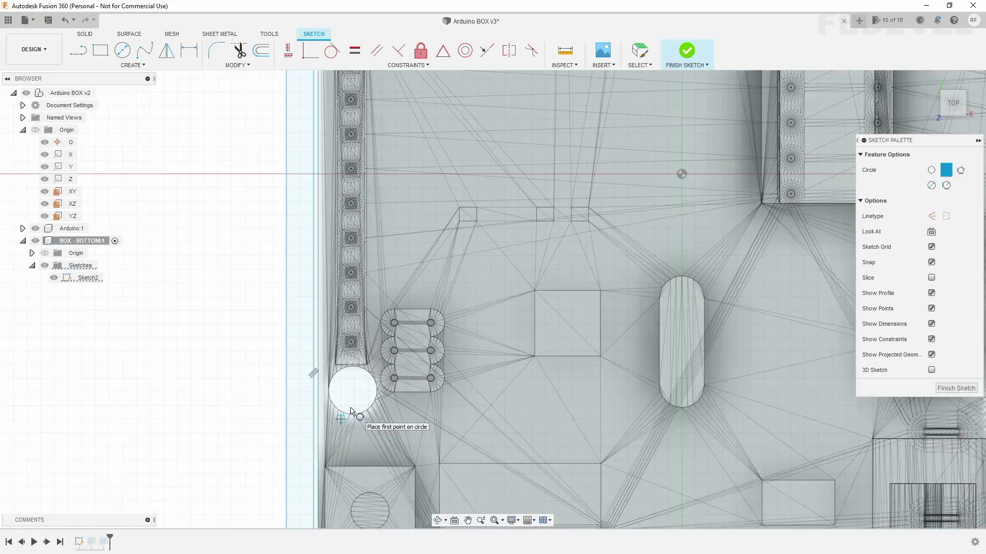
{"action": "scroll", "coordinate": [329, 431], "scroll_direction": "up", "scroll_amount": 5}
{"action": "left_click", "coordinate": [295, 310]}
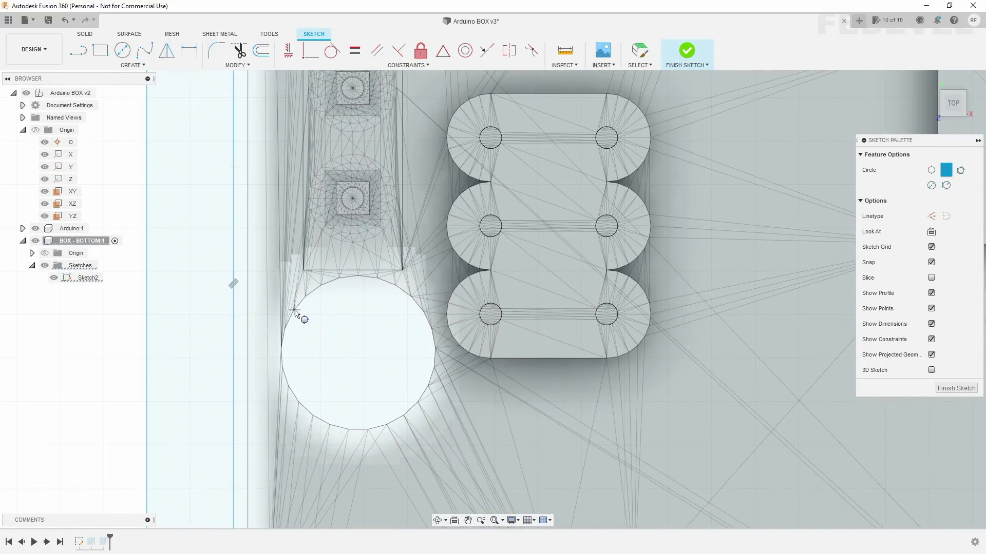
{"action": "left_click", "coordinate": [432, 331]}
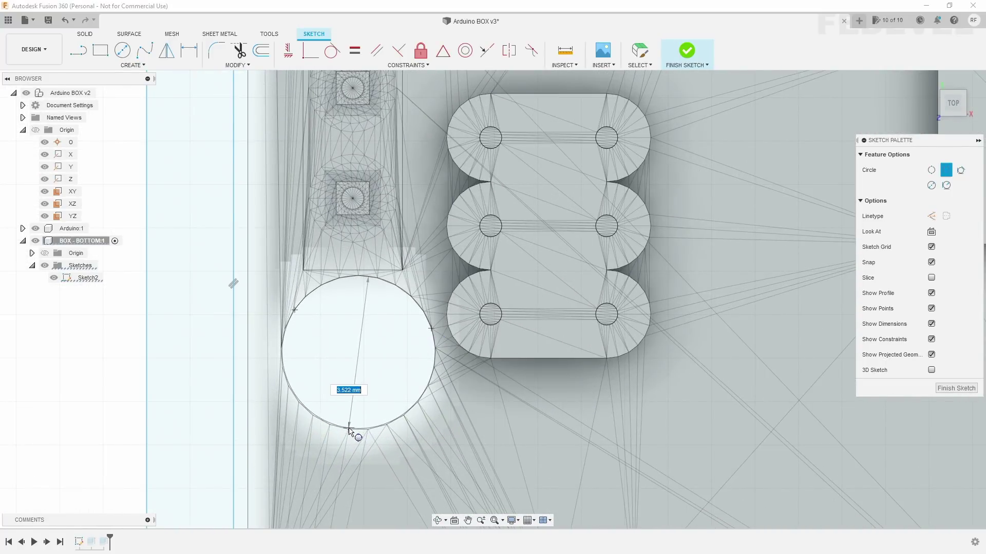
{"action": "left_click", "coordinate": [349, 431]}
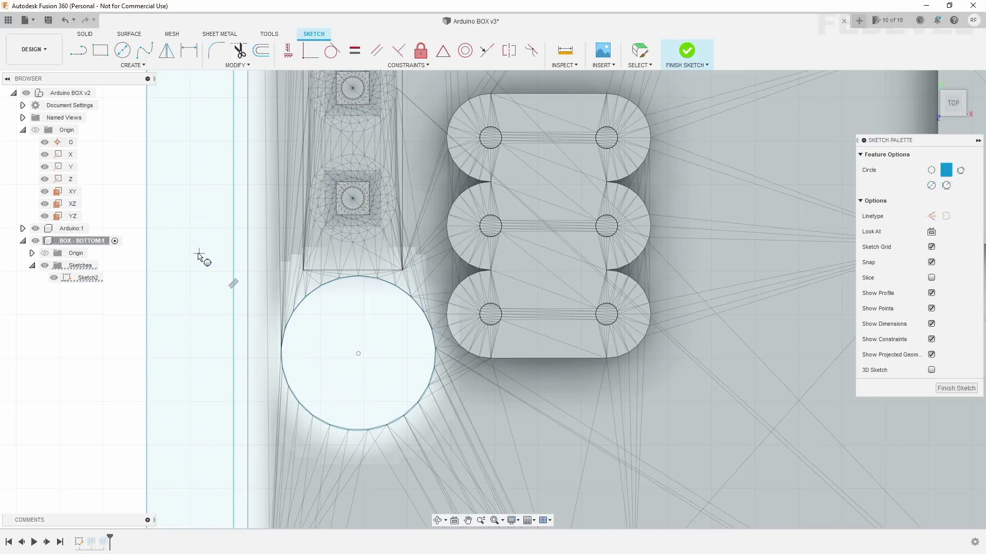
{"action": "scroll", "coordinate": [200, 257], "scroll_direction": "down", "scroll_amount": 3}
{"action": "scroll", "coordinate": [201, 256], "scroll_direction": "down", "scroll_amount": 3}
{"action": "scroll", "coordinate": [688, 298], "scroll_direction": "up", "scroll_amount": 5}
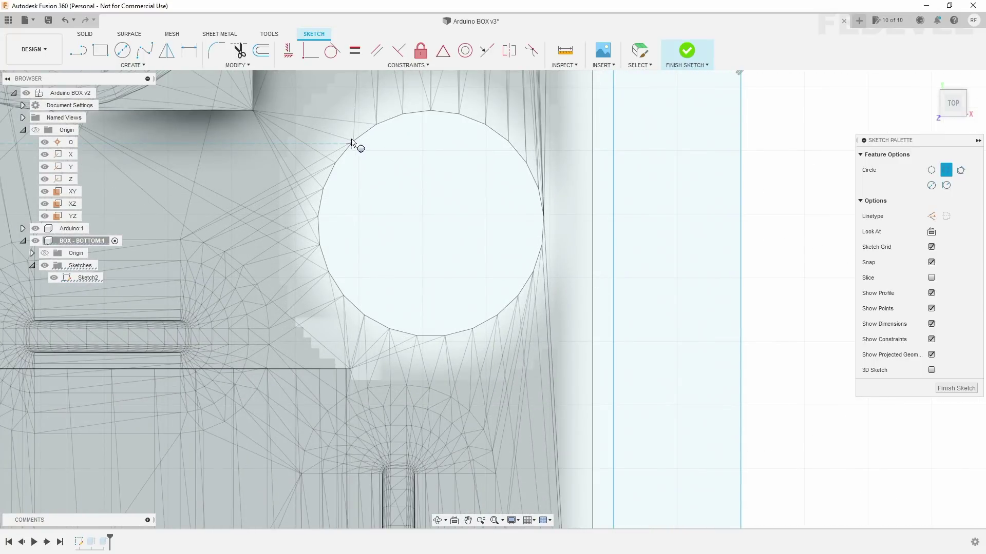
{"action": "left_click", "coordinate": [351, 144]}
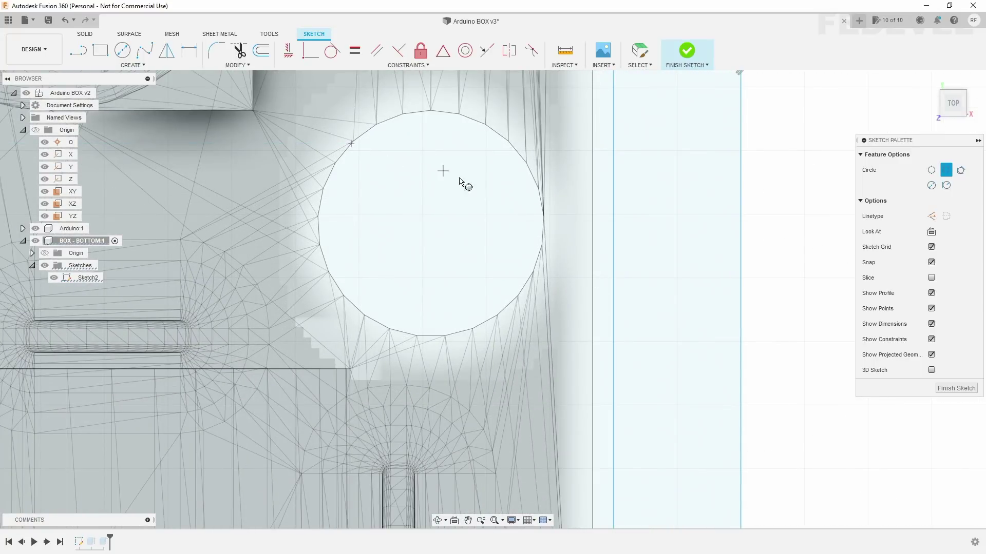
{"action": "left_click", "coordinate": [539, 199]}
{"action": "left_click", "coordinate": [404, 336]}
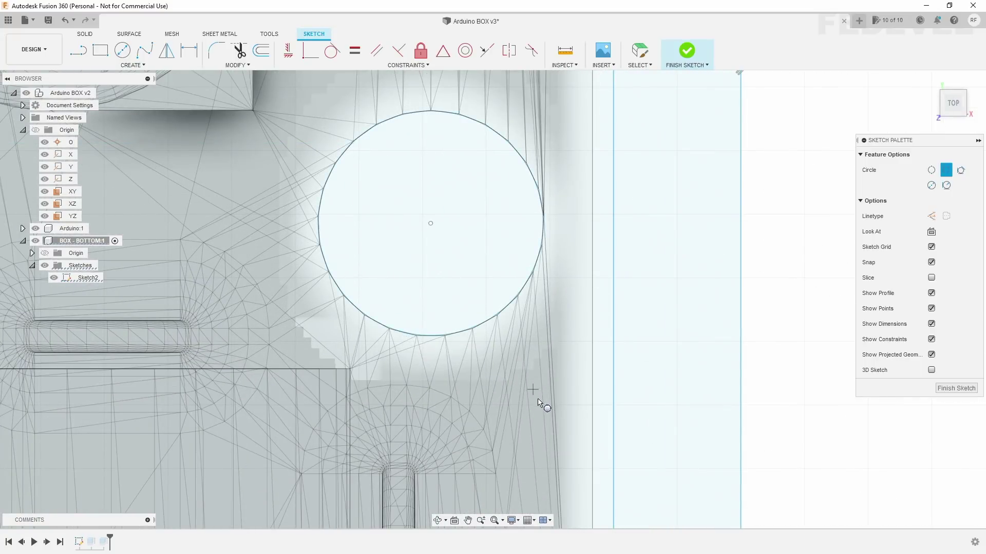
- Trace the upper-right and left mounting holes with 3-point circles
{"action": "scroll", "coordinate": [534, 396], "scroll_direction": "down", "scroll_amount": 5}
{"action": "scroll", "coordinate": [506, 128], "scroll_direction": "up", "scroll_amount": 5}
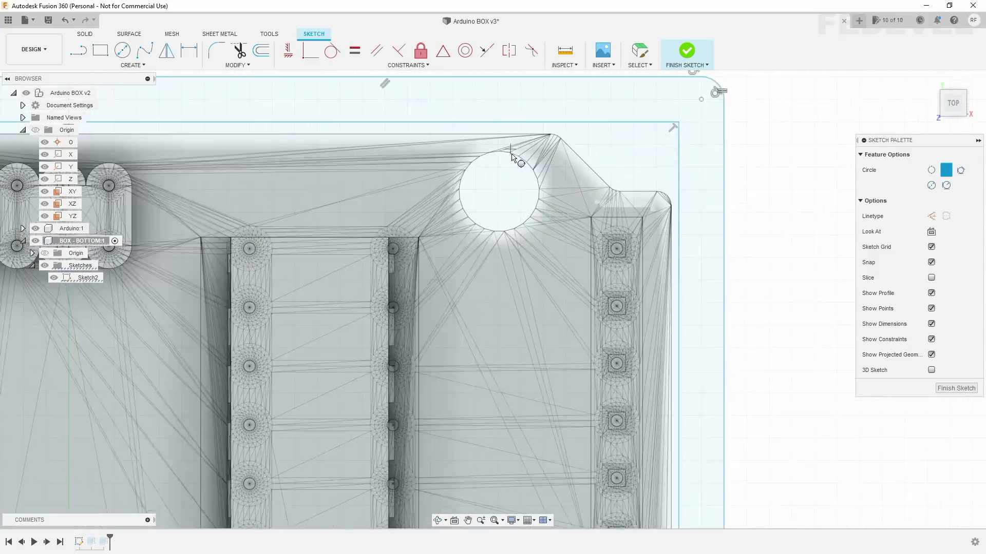
{"action": "scroll", "coordinate": [519, 149], "scroll_direction": "up", "scroll_amount": 3}
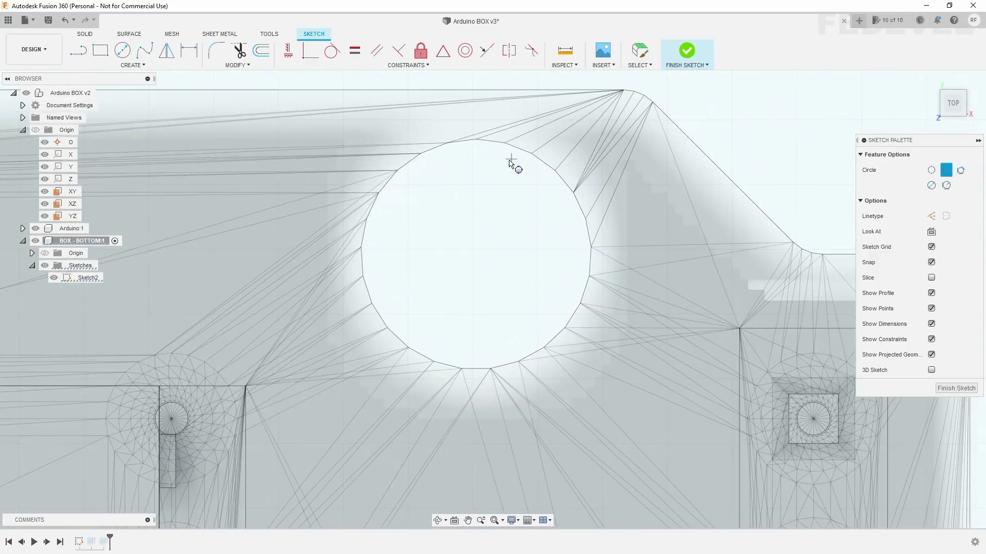
{"action": "left_click", "coordinate": [429, 151]}
{"action": "left_click", "coordinate": [590, 265]}
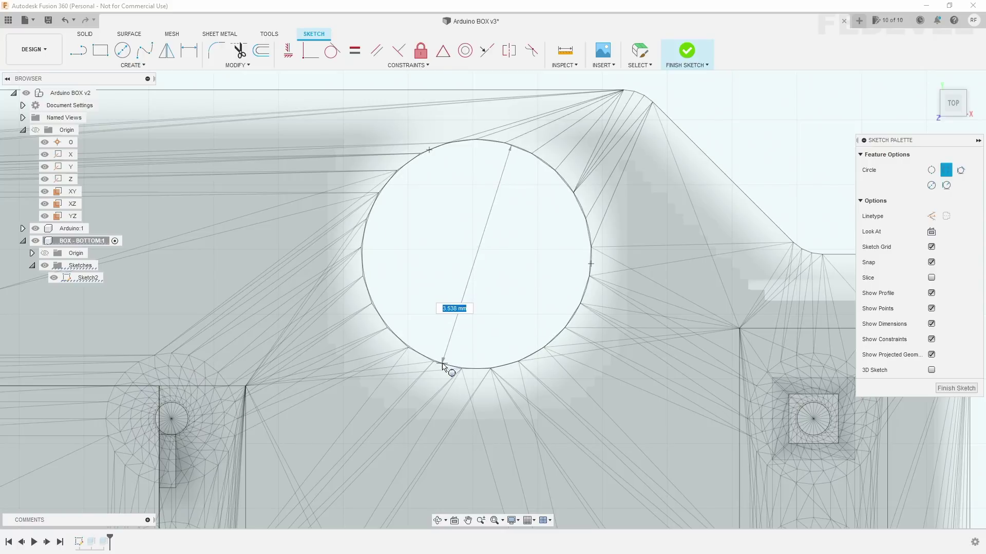
{"action": "left_click", "coordinate": [442, 362]}
{"action": "scroll", "coordinate": [710, 218], "scroll_direction": "down", "scroll_amount": 3}
{"action": "scroll", "coordinate": [710, 217], "scroll_direction": "down", "scroll_amount": 2}
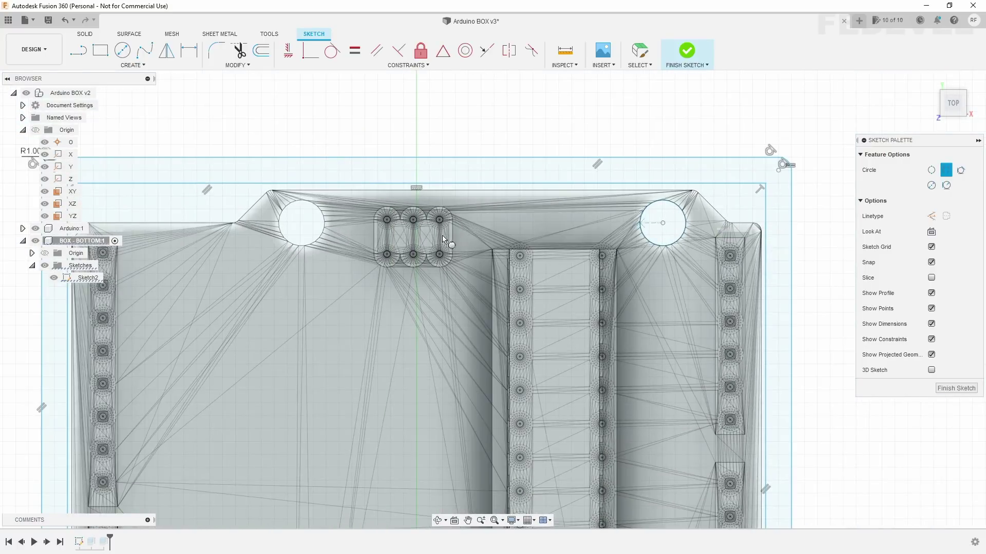
{"action": "scroll", "coordinate": [308, 231], "scroll_direction": "up", "scroll_amount": 1}
{"action": "scroll", "coordinate": [286, 216], "scroll_direction": "up", "scroll_amount": 3}
{"action": "scroll", "coordinate": [307, 175], "scroll_direction": "up", "scroll_amount": 1}
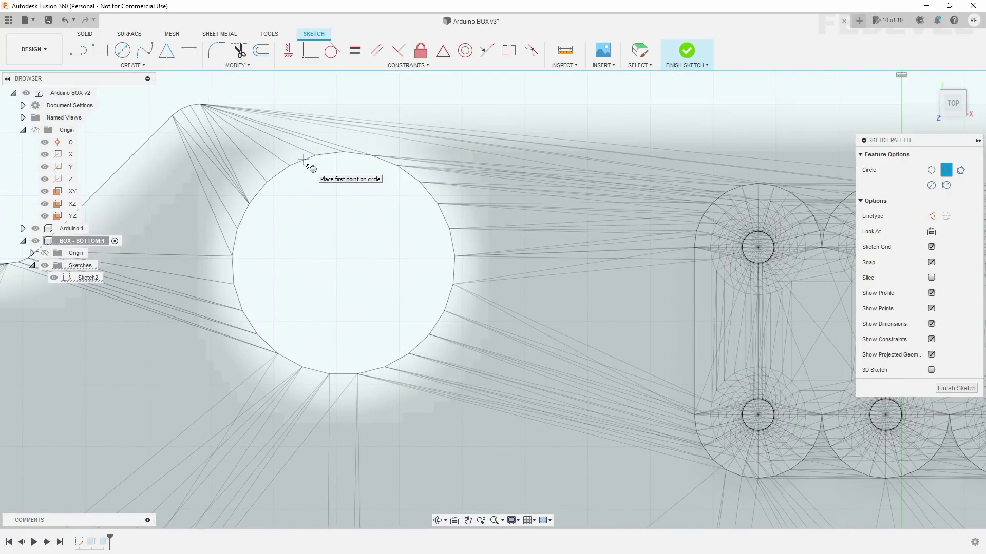
{"action": "left_click", "coordinate": [303, 160]}
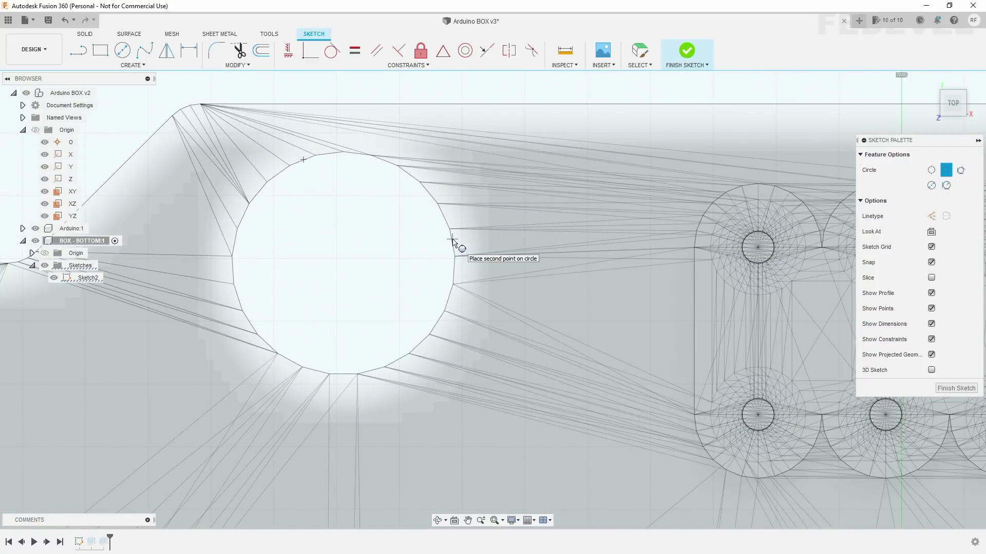
{"action": "left_click", "coordinate": [453, 239]}
{"action": "left_click", "coordinate": [315, 373]}
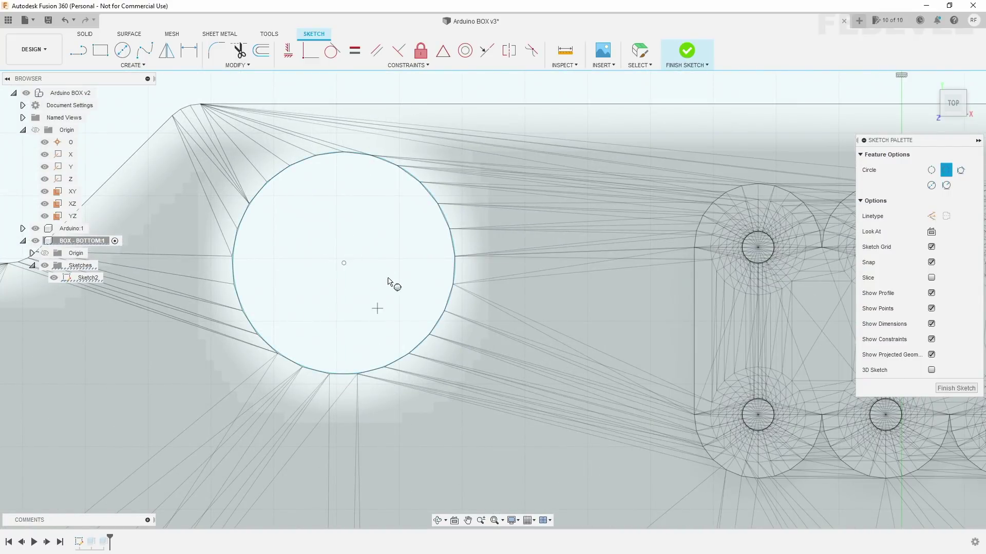
{"action": "key", "text": "Escape"}
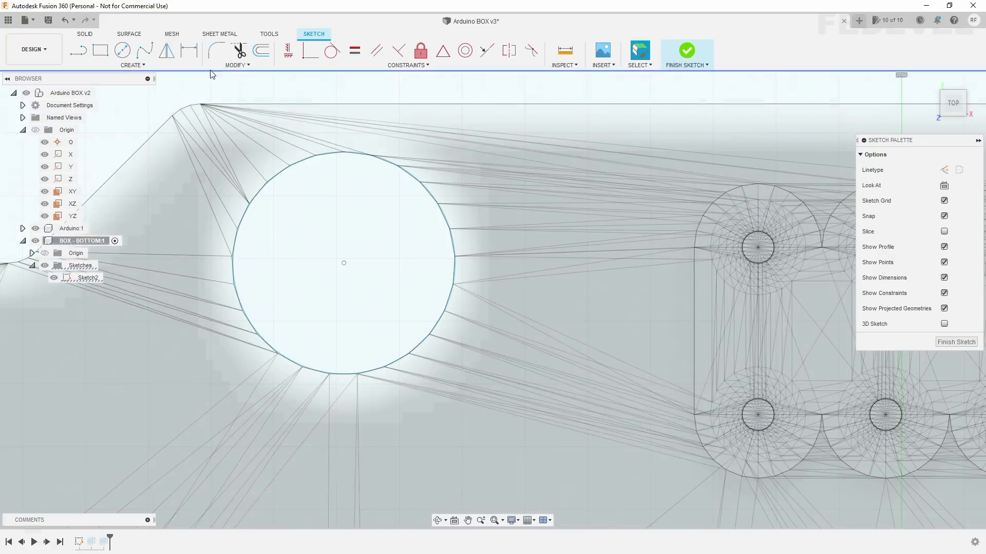
- Dimension the upper-left and upper-right hole circles to Ø3.50 mm
{"action": "key", "text": "d"}
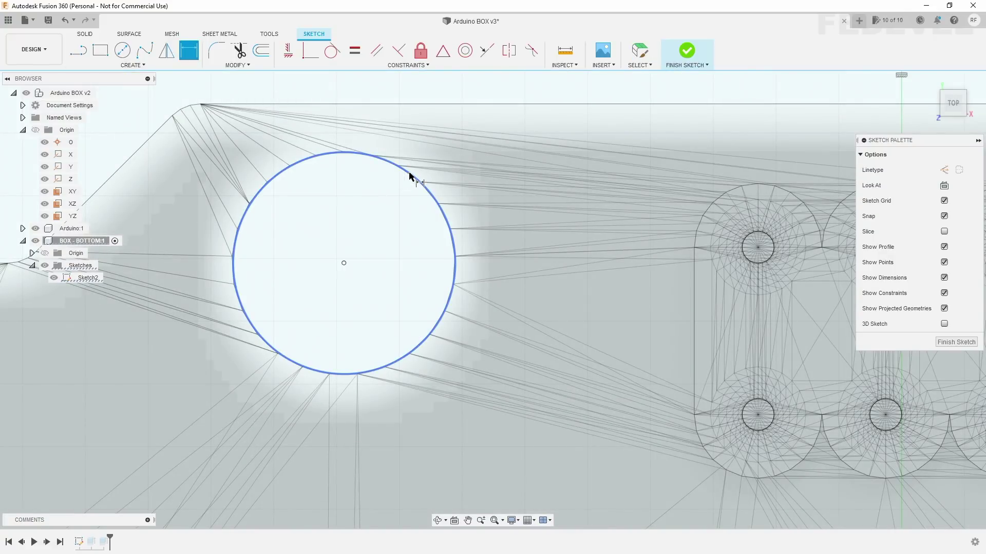
{"action": "left_click", "coordinate": [411, 177]}
{"action": "scroll", "coordinate": [368, 263], "scroll_direction": "down", "scroll_amount": 2}
{"action": "scroll", "coordinate": [366, 260], "scroll_direction": "down", "scroll_amount": 2}
{"action": "scroll", "coordinate": [366, 261], "scroll_direction": "down", "scroll_amount": 2}
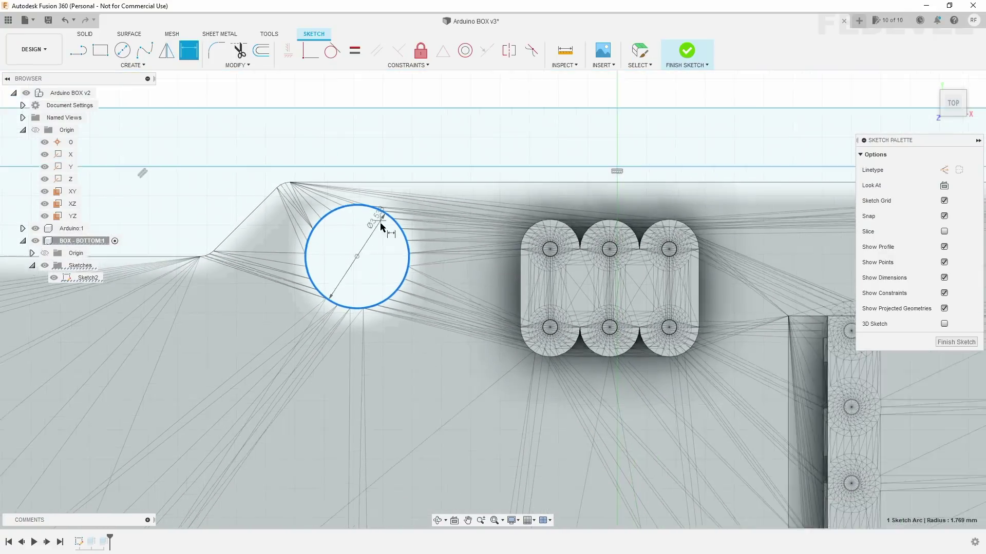
{"action": "scroll", "coordinate": [386, 231], "scroll_direction": "down", "scroll_amount": 2}
{"action": "left_click", "coordinate": [429, 135]}
{"action": "type", "text": "3.5"}
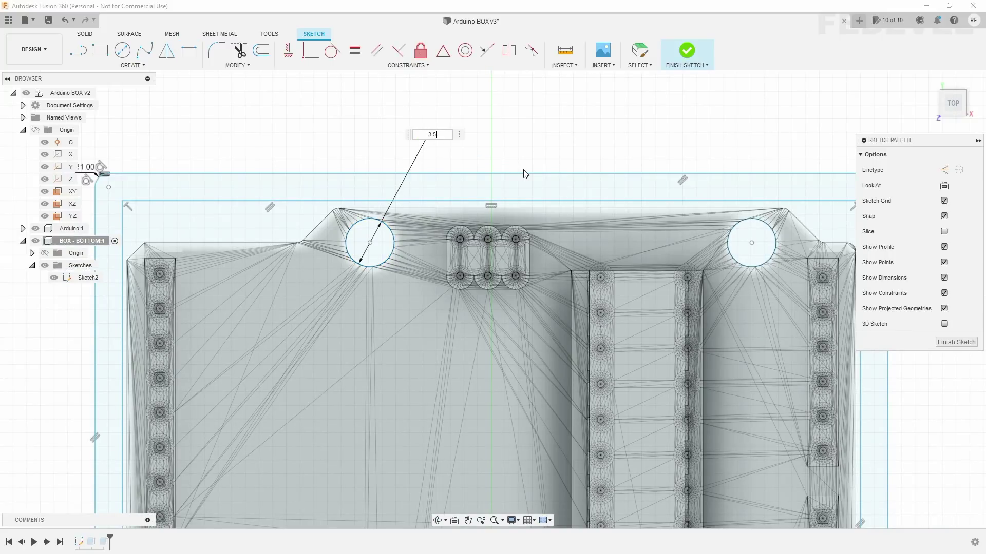
{"action": "key", "text": "Return"}
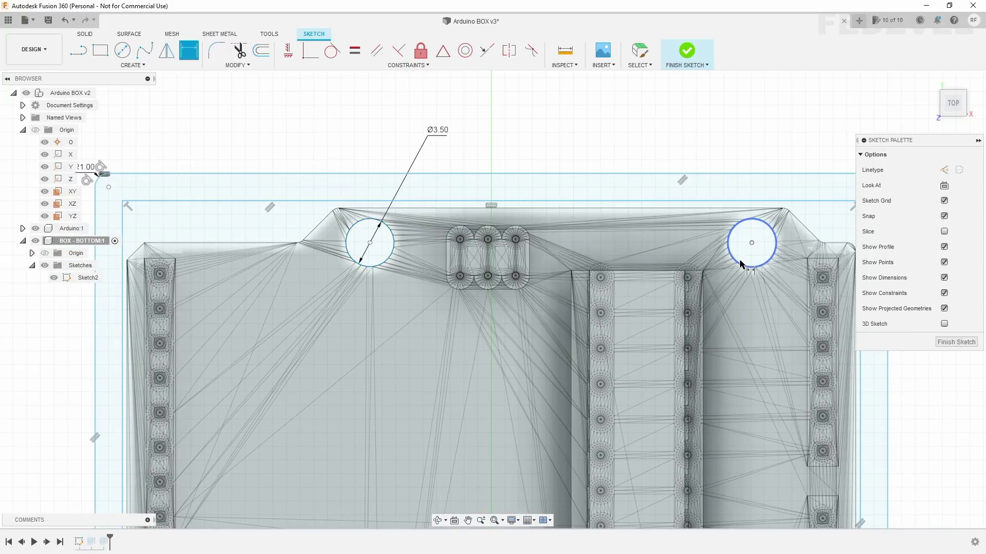
{"action": "left_click", "coordinate": [768, 259]}
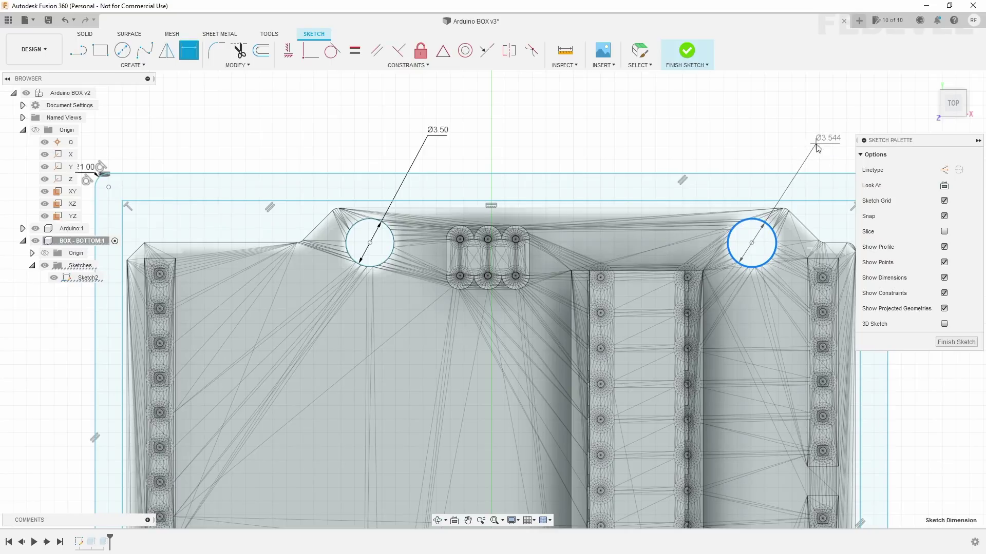
{"action": "left_click", "coordinate": [816, 146]}
{"action": "key", "text": "Return"}
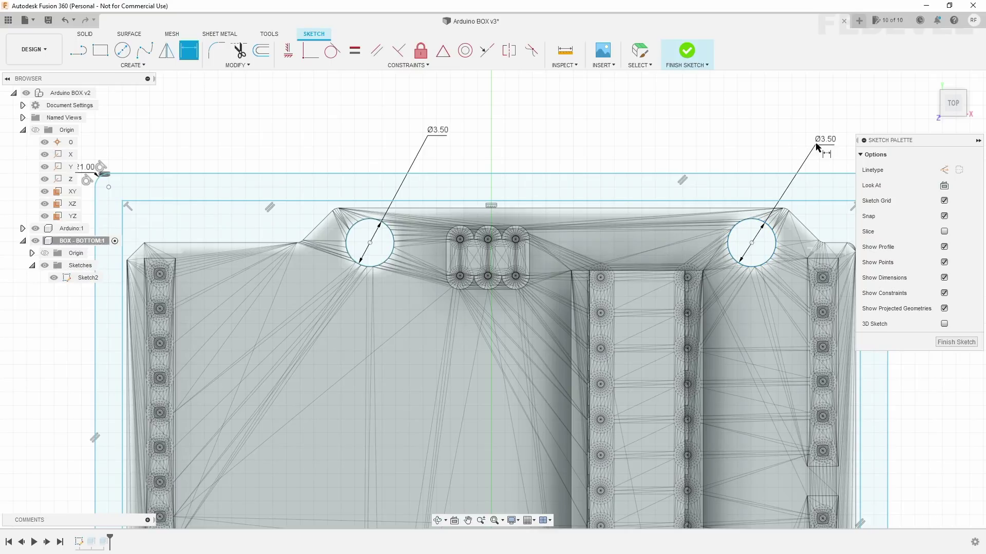
- Dimension the lower-right and lower-left hole circles to Ø3.50 mm and fit the sketch in view
{"action": "scroll", "coordinate": [435, 110], "scroll_direction": "down", "scroll_amount": 5}
{"action": "scroll", "coordinate": [532, 322], "scroll_direction": "up", "scroll_amount": 5}
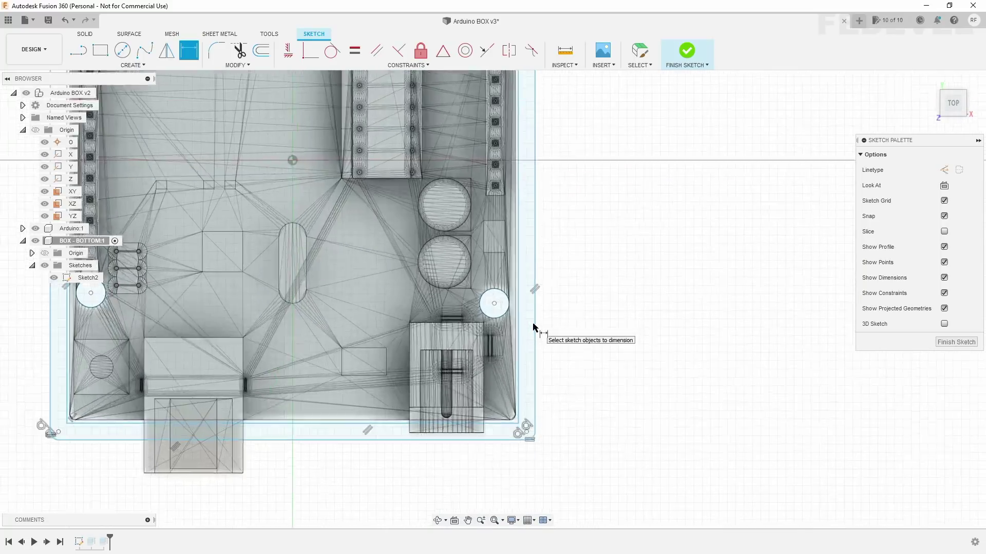
{"action": "scroll", "coordinate": [458, 298], "scroll_direction": "up", "scroll_amount": 3}
{"action": "left_click", "coordinate": [414, 291]}
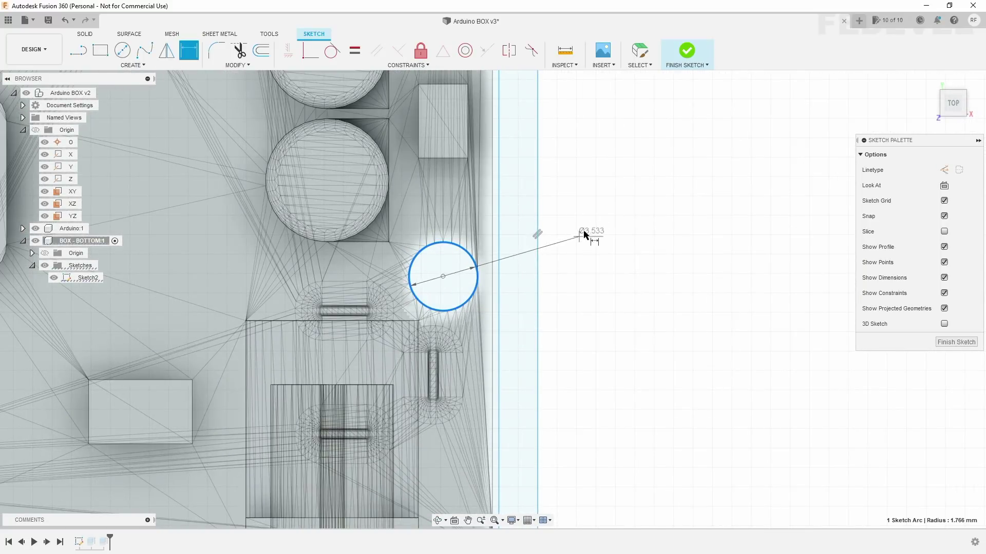
{"action": "left_click", "coordinate": [586, 201]}
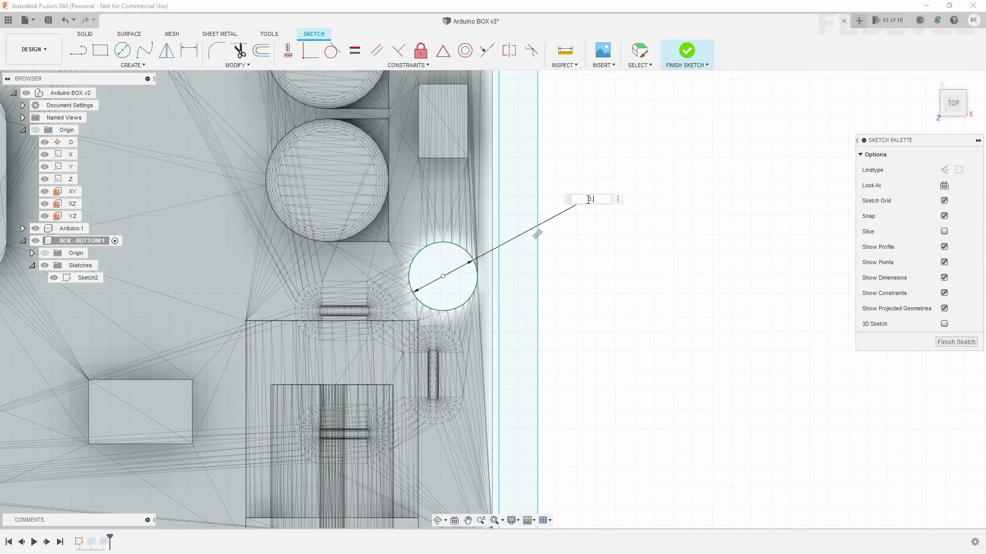
{"action": "type", "text": "5"}
{"action": "key", "text": "Return"}
{"action": "scroll", "coordinate": [645, 213], "scroll_direction": "down", "scroll_amount": 4}
{"action": "scroll", "coordinate": [349, 245], "scroll_direction": "up", "scroll_amount": 2}
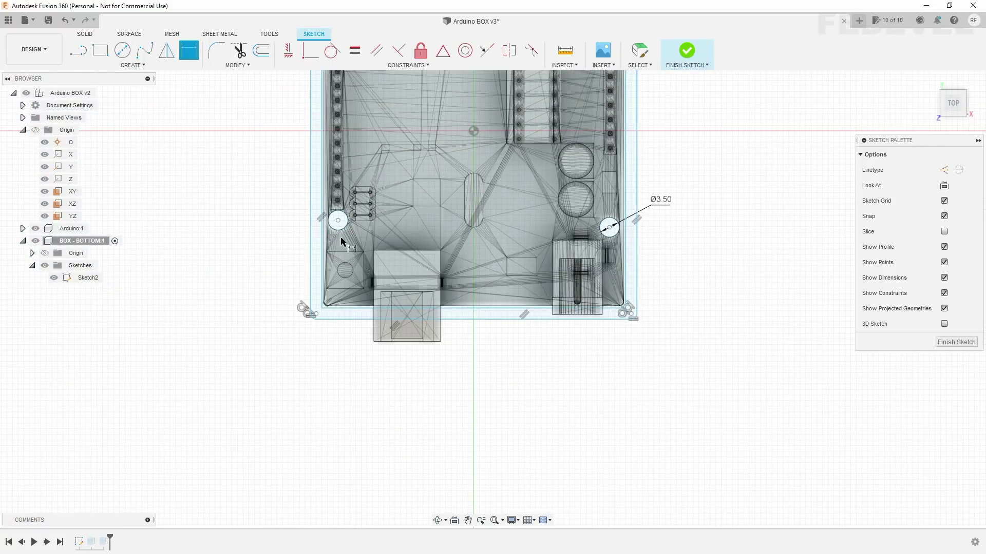
{"action": "scroll", "coordinate": [319, 208], "scroll_direction": "up", "scroll_amount": 2}
{"action": "scroll", "coordinate": [318, 208], "scroll_direction": "up", "scroll_amount": 3}
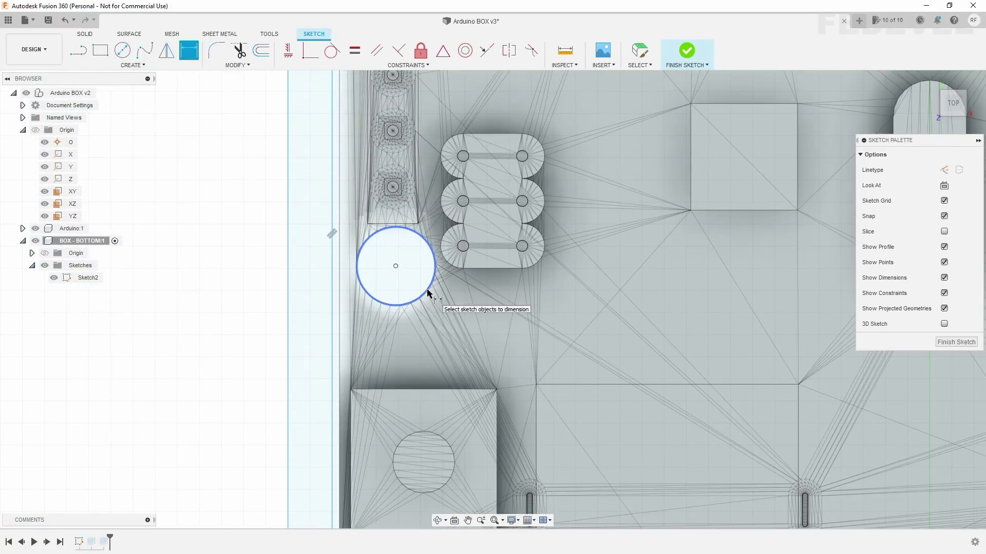
{"action": "left_click", "coordinate": [430, 290]}
{"action": "scroll", "coordinate": [333, 242], "scroll_direction": "down", "scroll_amount": 3}
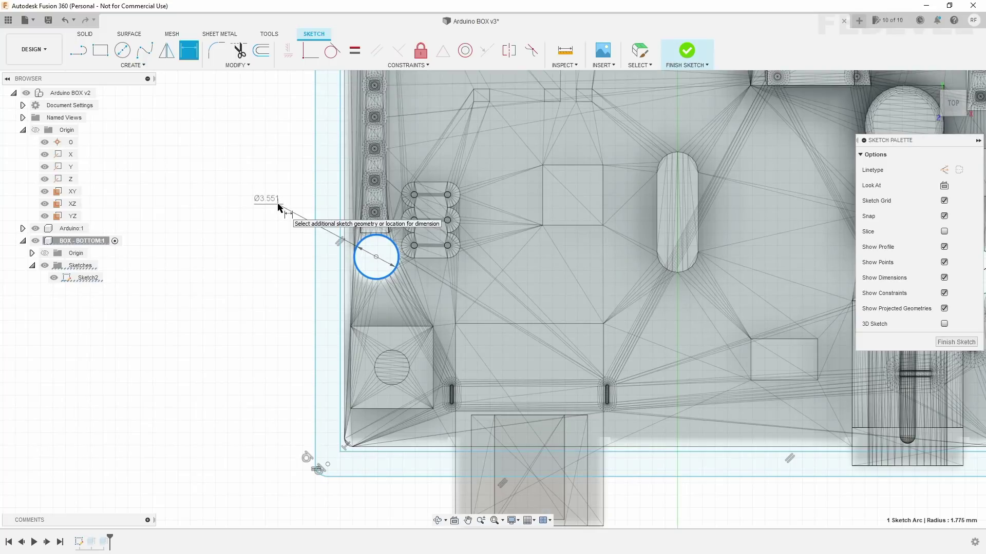
{"action": "left_click", "coordinate": [279, 205]}
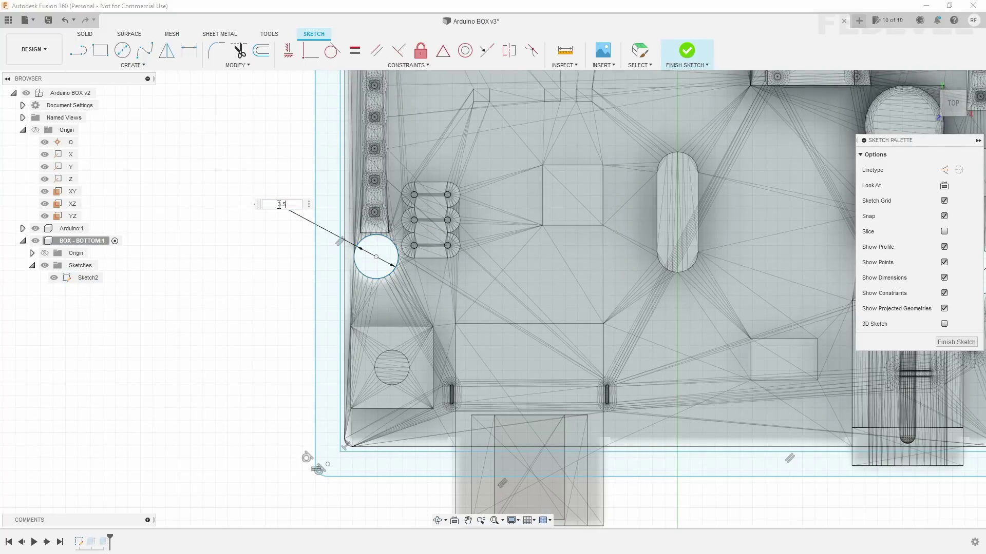
{"action": "key", "text": "Return"}
{"action": "key", "text": "Escape"}
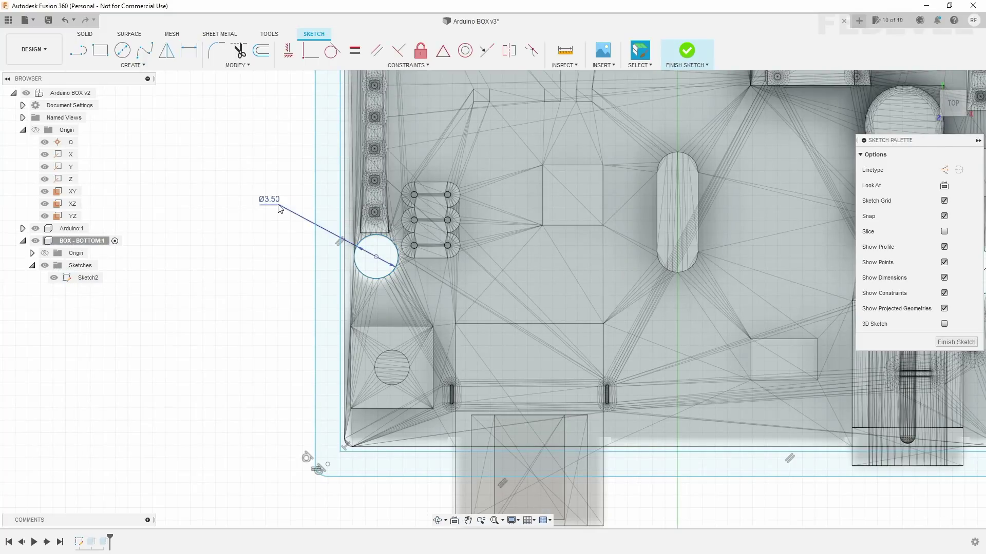
{"action": "key", "text": "F6"}
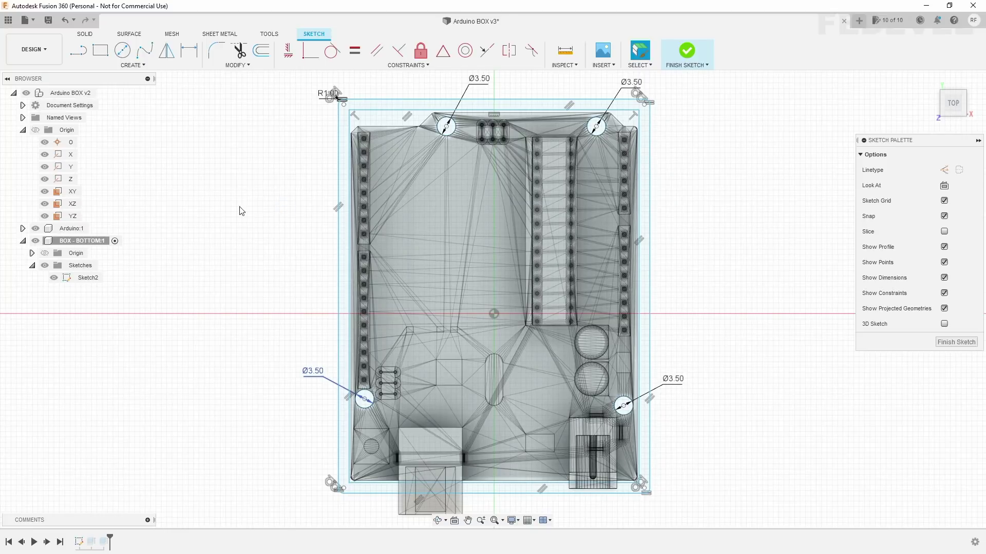
- Offset the lower-left and lower-right hole circles by 1 mm
{"action": "left_click", "coordinate": [261, 51]}
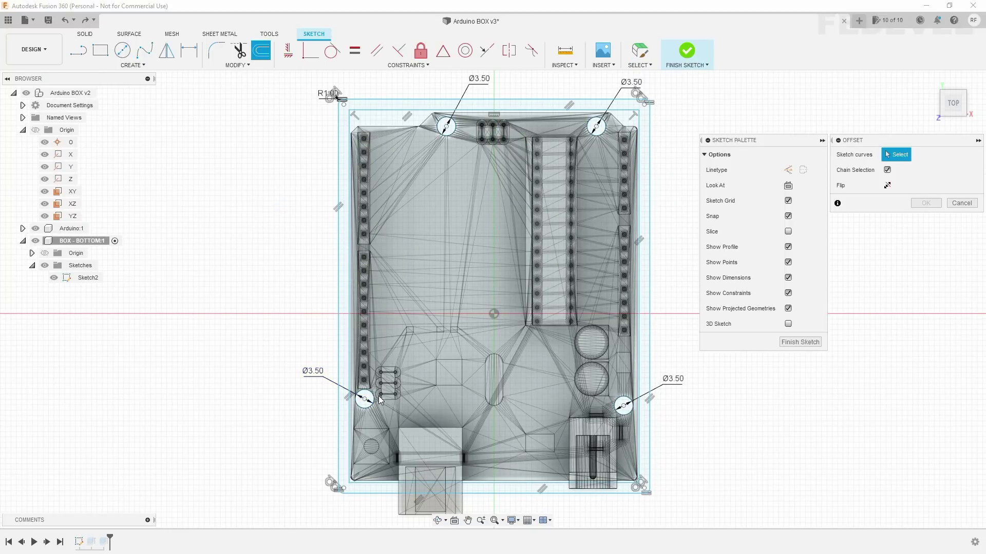
{"action": "left_click", "coordinate": [366, 399]}
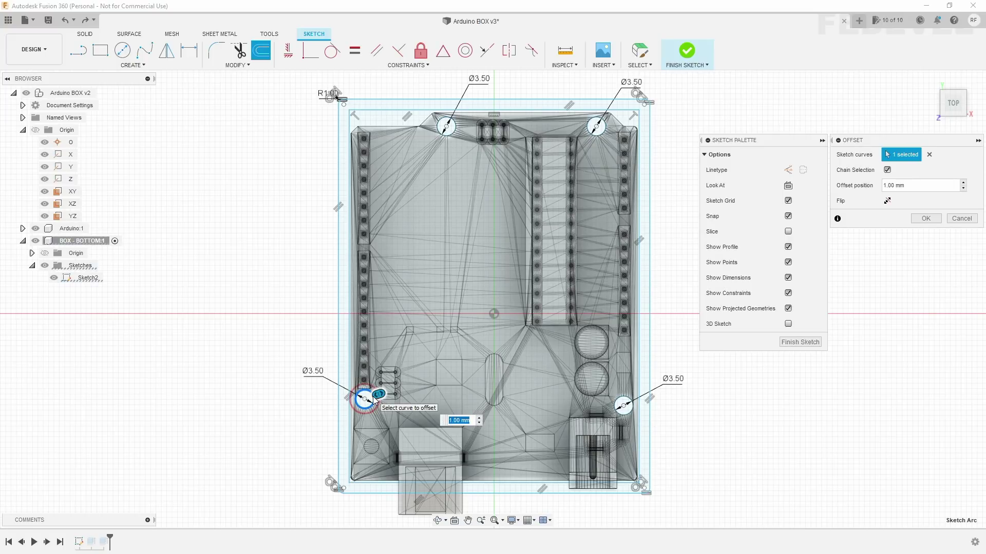
{"action": "key", "text": "Return"}
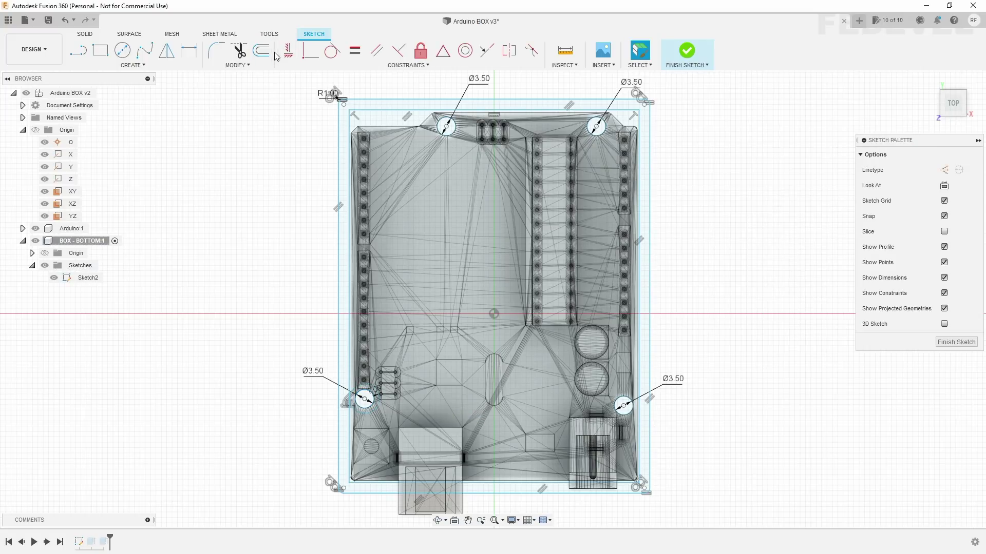
{"action": "key", "text": "o"}
{"action": "left_click", "coordinate": [628, 404]}
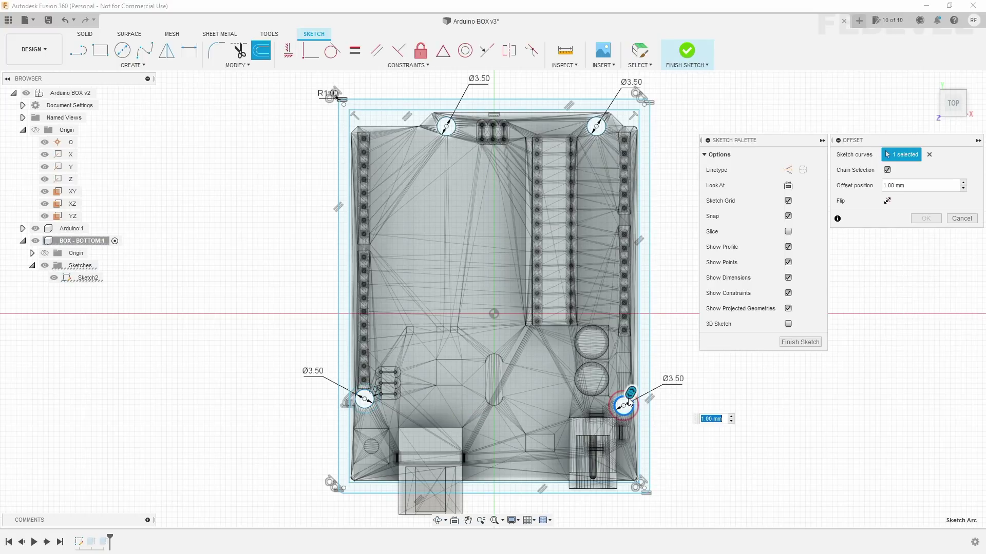
{"action": "key", "text": "Return"}
- Offset the top-right hole circle by 1 mm and pick the top-left circle to offset
{"action": "left_click", "coordinate": [265, 58]}
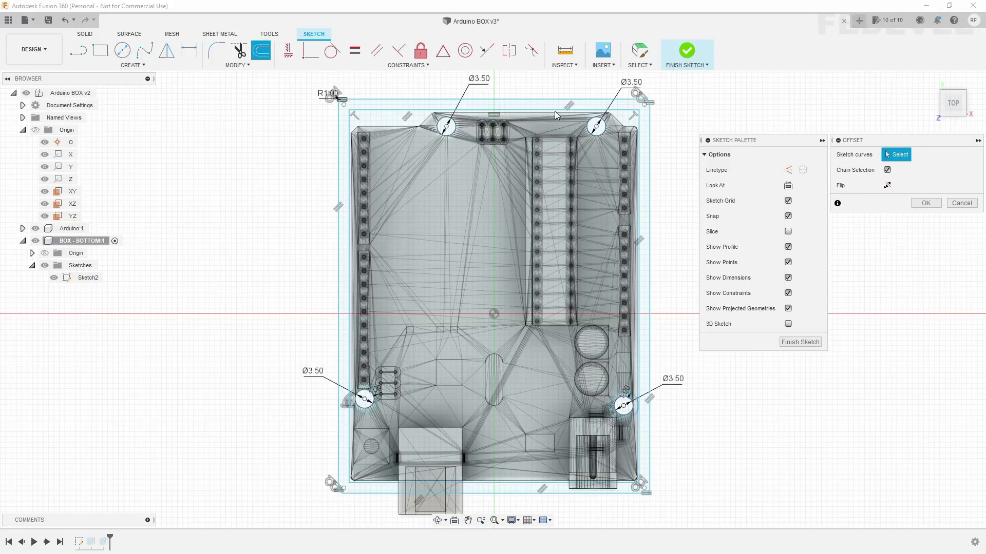
{"action": "left_click", "coordinate": [591, 128]}
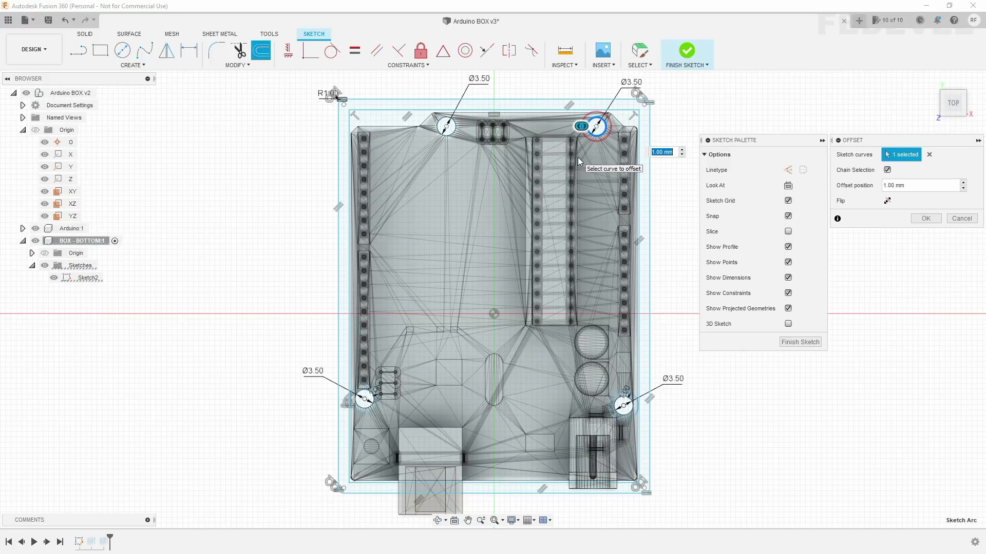
{"action": "key", "text": "Return"}
{"action": "left_click", "coordinate": [264, 53]}
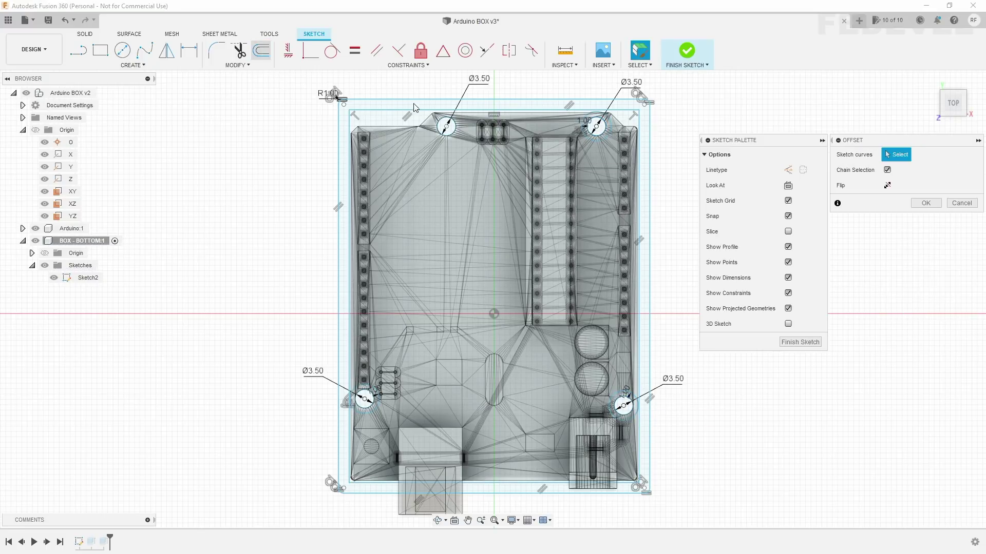
{"action": "left_click", "coordinate": [456, 135]}
- Confirm the top-left 1 mm offset and add Ø5 mm circles below the top-left and top-right holes
{"action": "key", "text": "Return"}
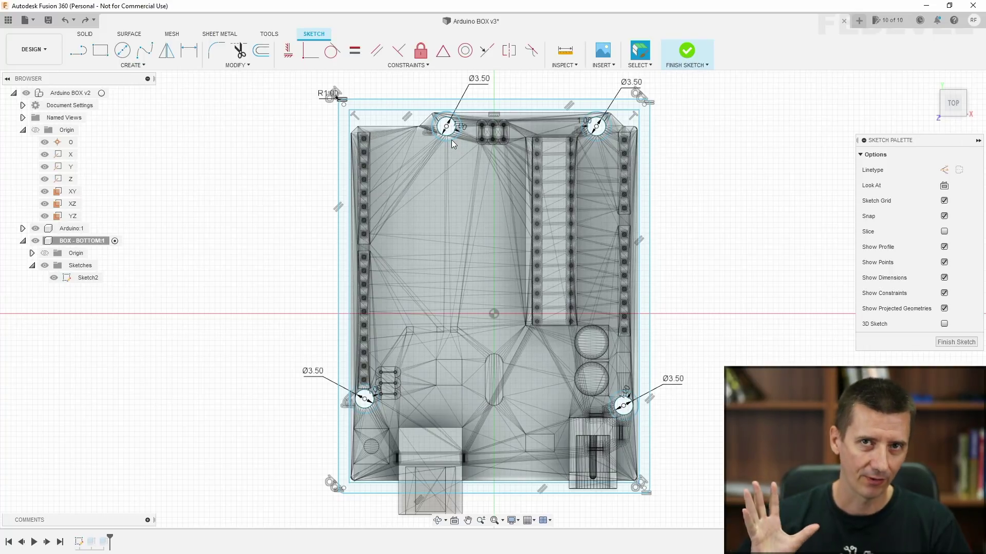
{"action": "left_click", "coordinate": [123, 49]}
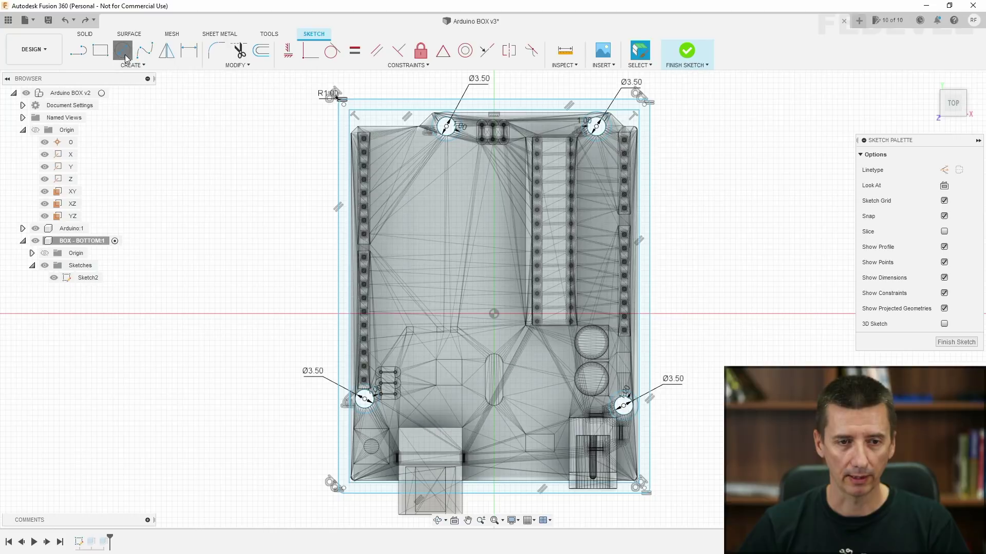
{"action": "left_click", "coordinate": [447, 163]}
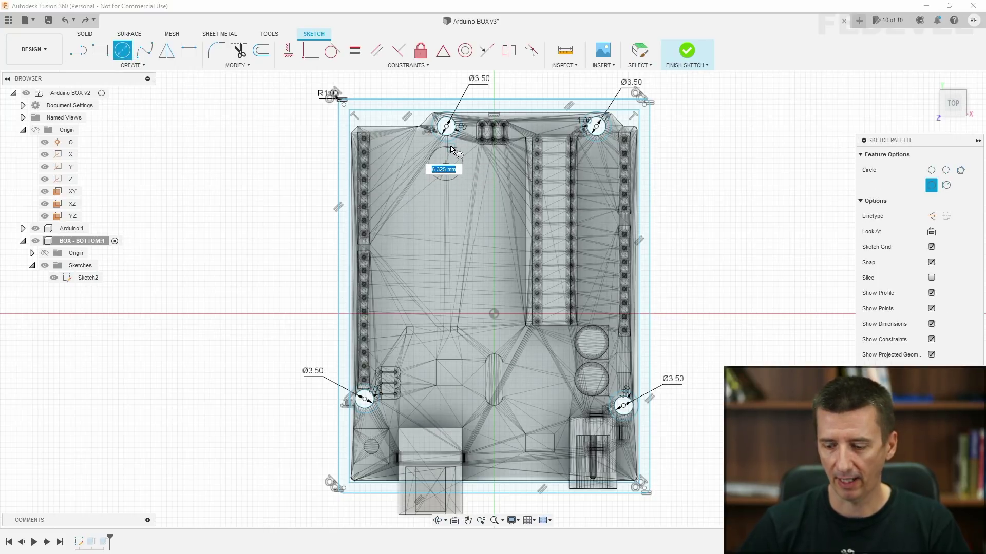
{"action": "type", "text": "5"}
{"action": "key", "text": "Return"}
{"action": "key", "text": "Escape"}
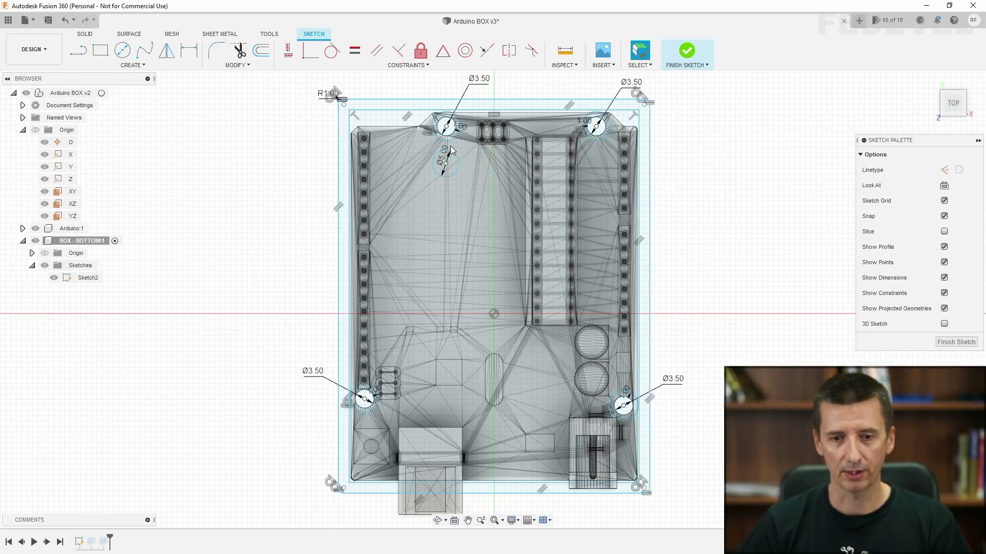
{"action": "left_click", "coordinate": [123, 50]}
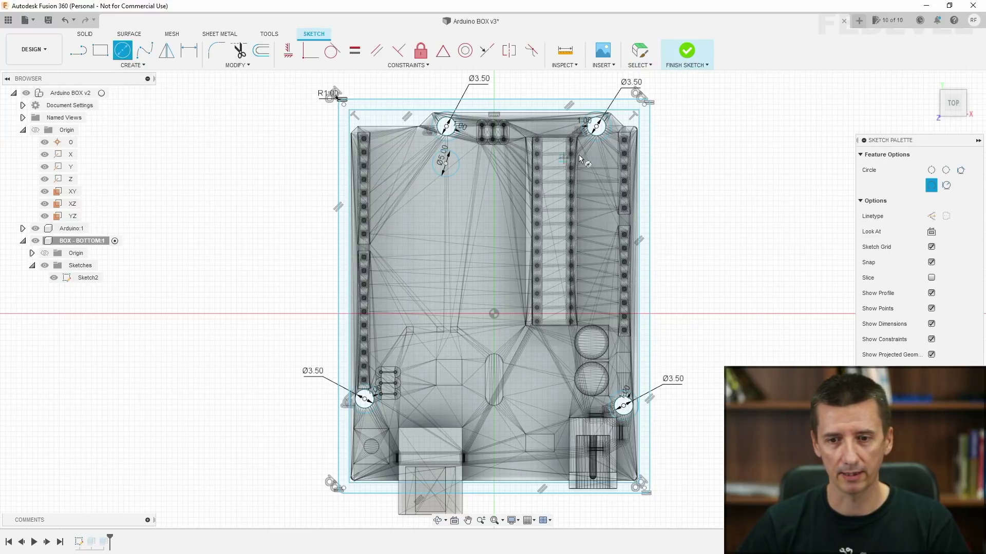
{"action": "left_click", "coordinate": [597, 164]}
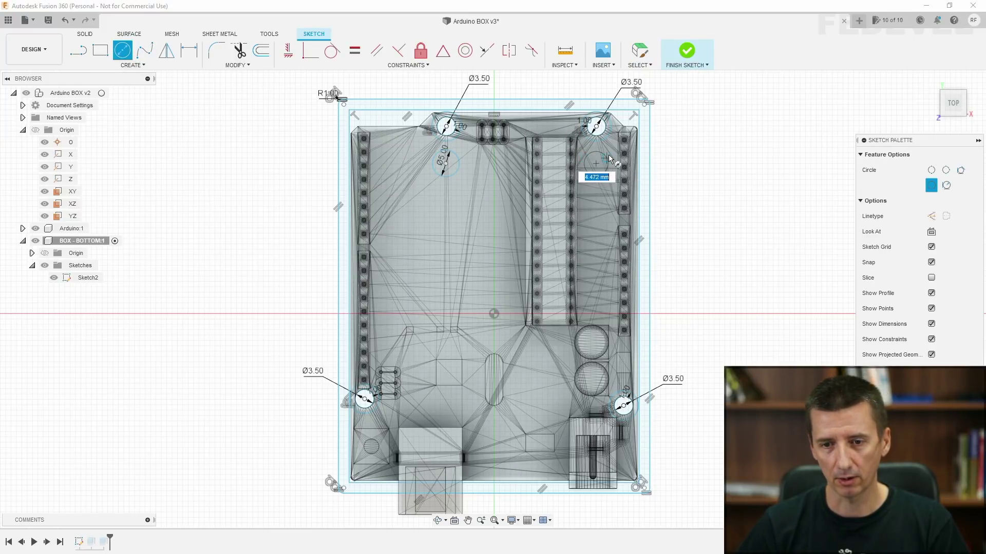
{"action": "key", "text": "Return"}
{"action": "key", "text": "Escape"}
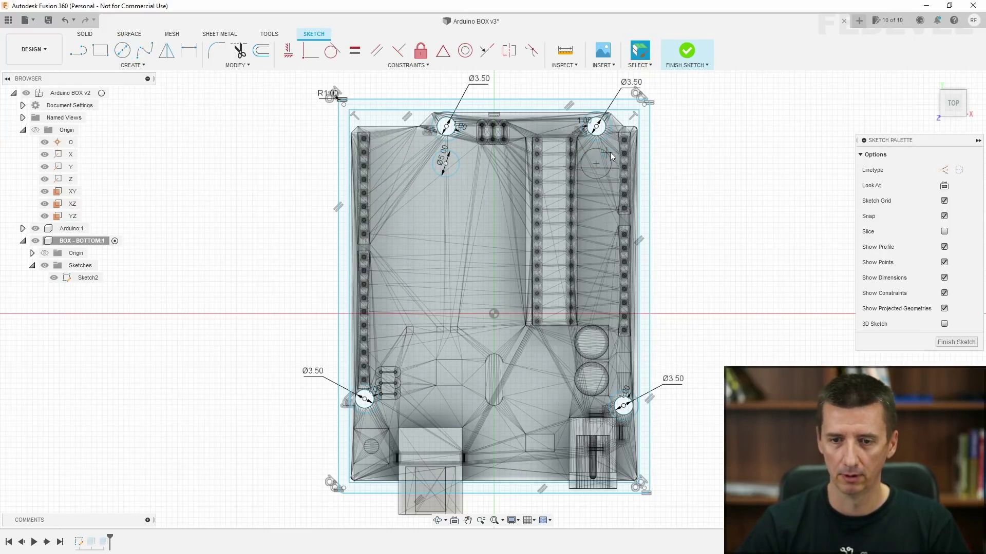
- Add Ø5 mm circles beside the lower-right and bottom-left holes and finish the sketch
{"action": "left_click", "coordinate": [123, 51]}
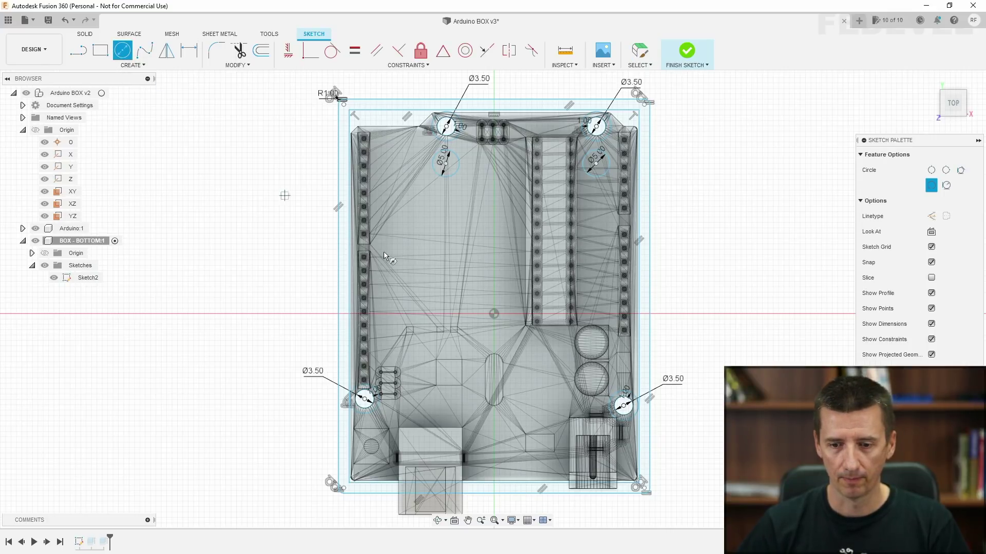
{"action": "left_click", "coordinate": [597, 382]}
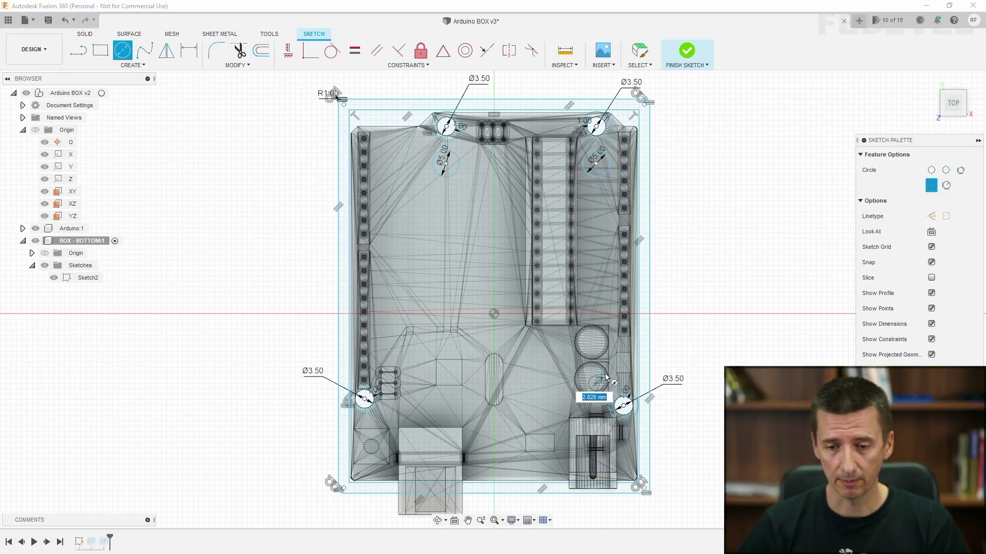
{"action": "key", "text": "Return"}
{"action": "key", "text": "Escape"}
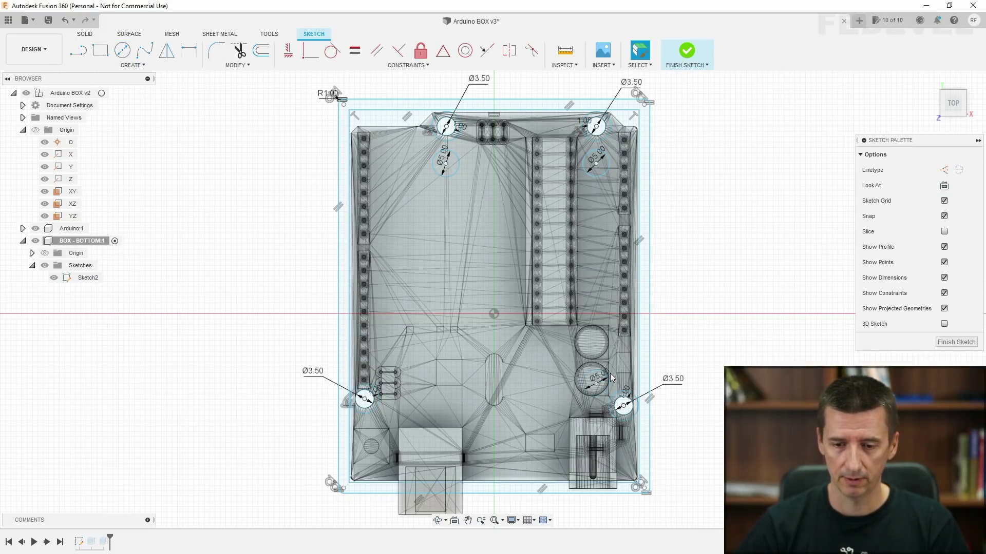
{"action": "key", "text": "c"}
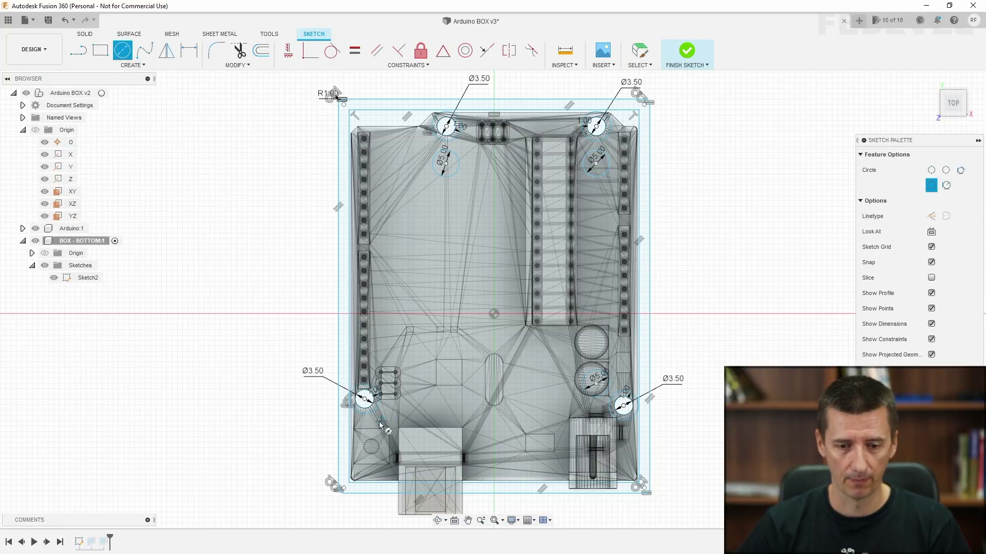
{"action": "left_click", "coordinate": [371, 431]}
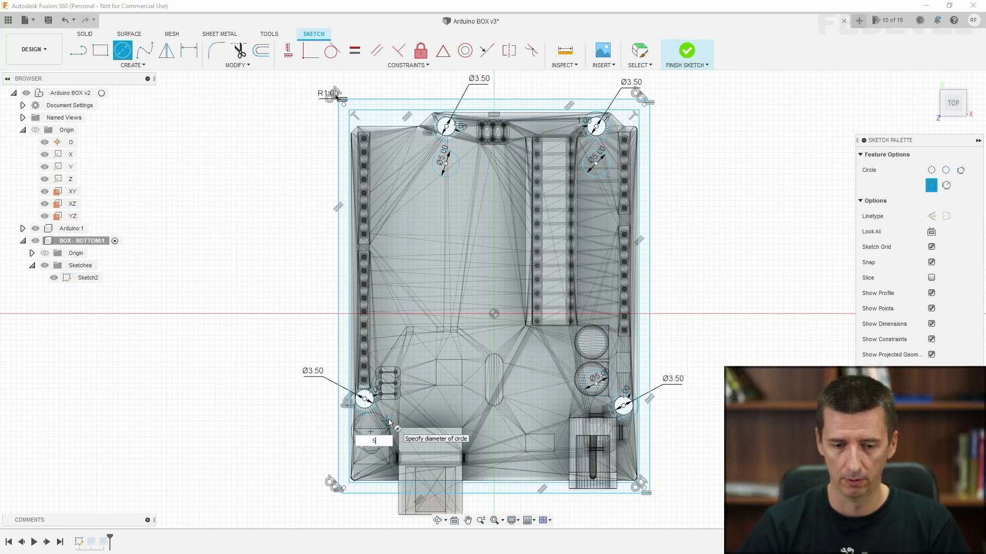
{"action": "type", "text": "5"}
{"action": "key", "text": "Return"}
{"action": "key", "text": "Escape"}
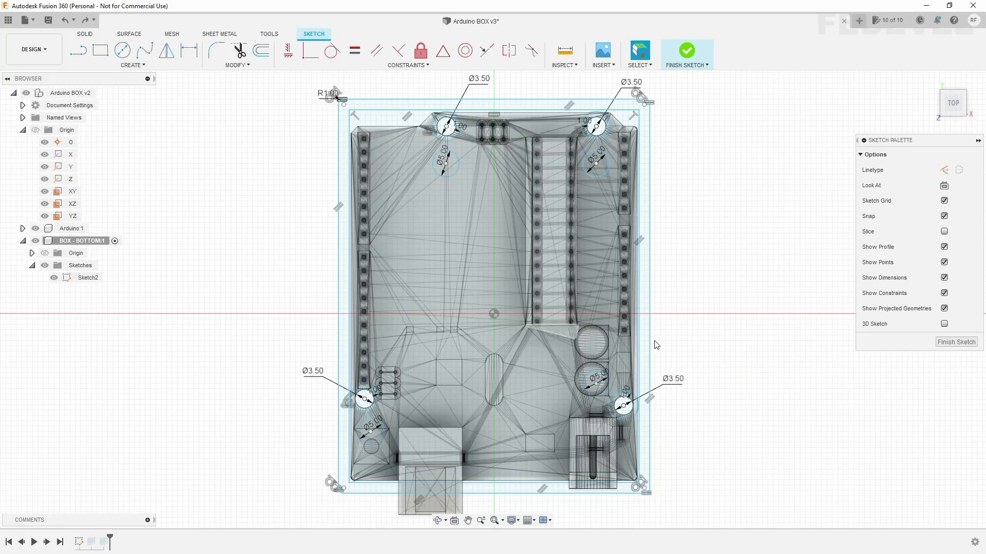
{"action": "left_click", "coordinate": [949, 347]}
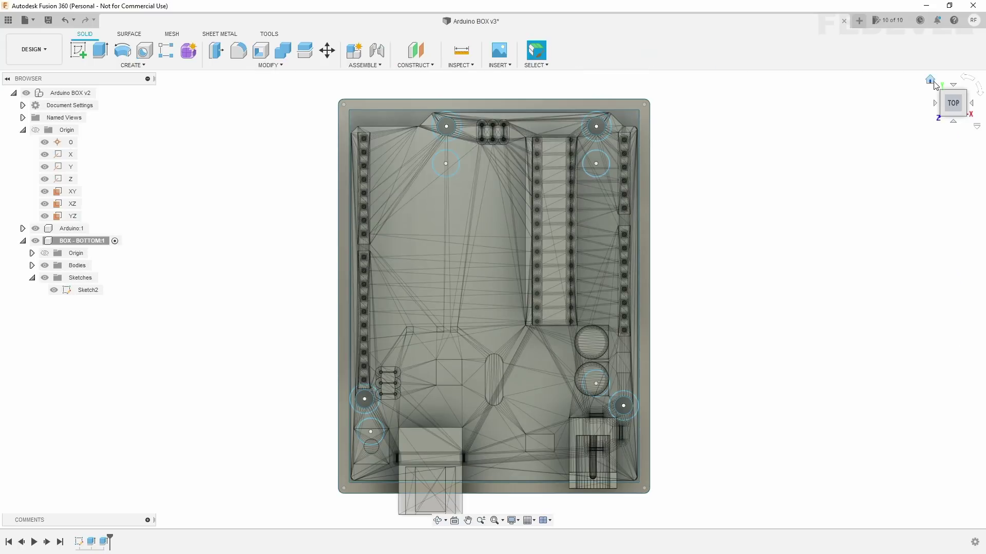
- Hide the Arduino board and select the four standoff circle and ring profiles for extrusion
{"action": "left_click", "coordinate": [932, 81]}
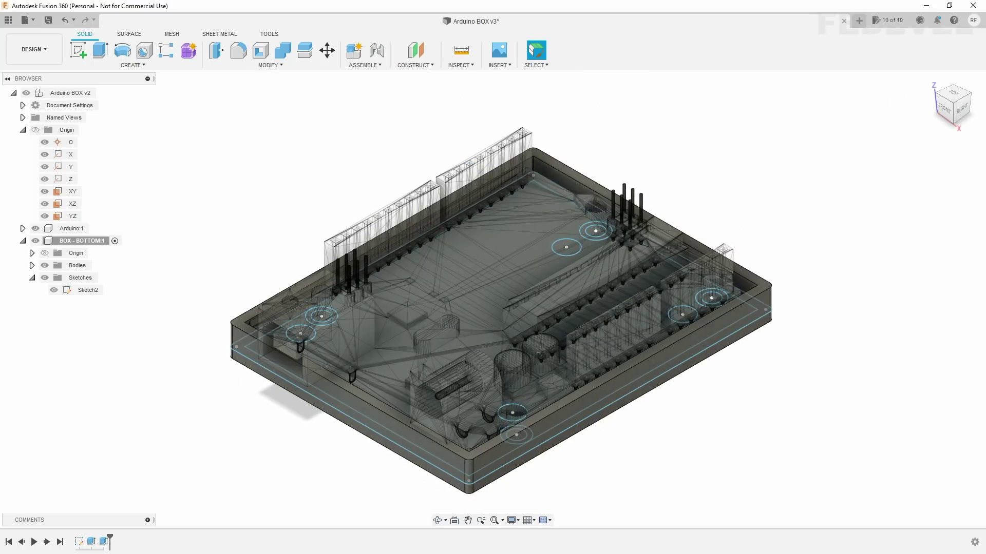
{"action": "left_click", "coordinate": [36, 232]}
{"action": "left_click", "coordinate": [36, 229]}
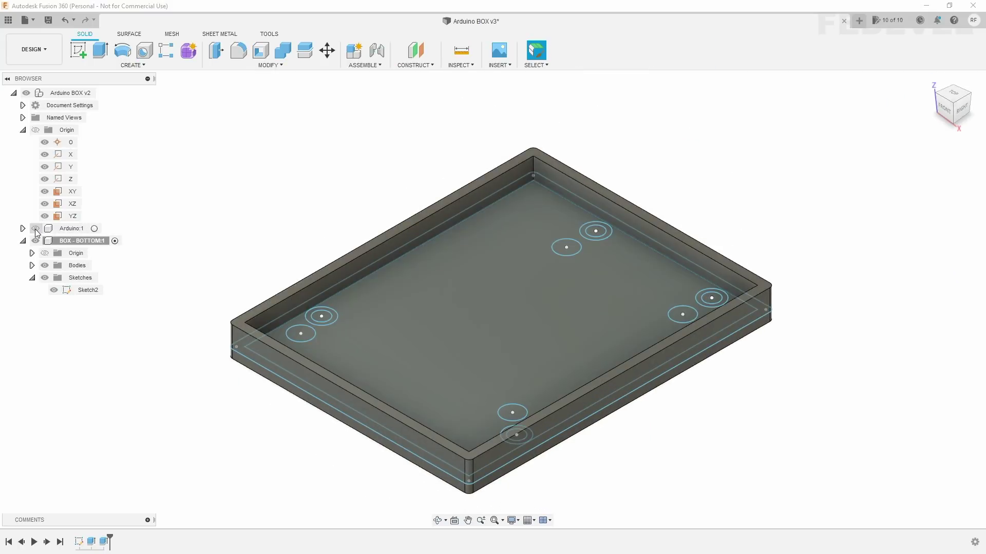
{"action": "left_click", "coordinate": [100, 51]}
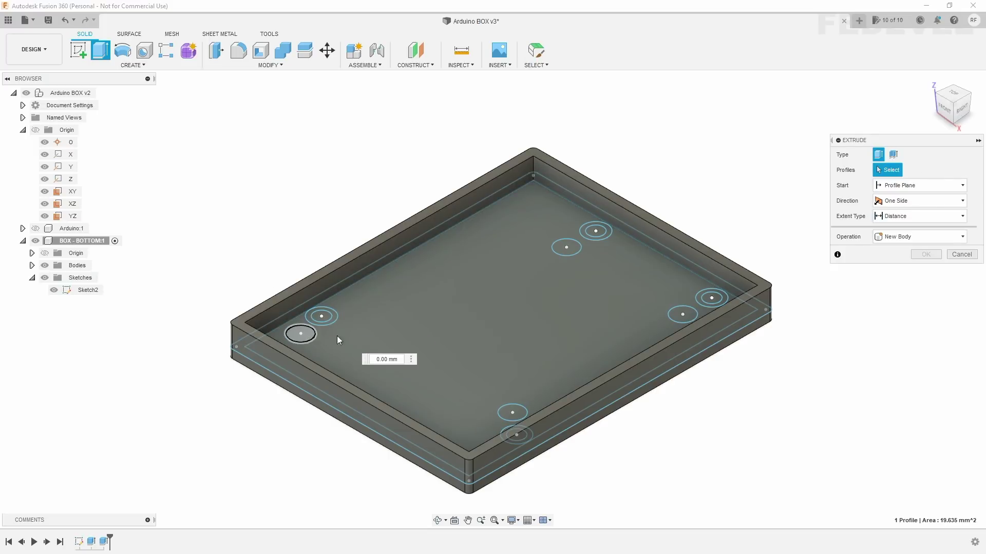
{"action": "left_click", "coordinate": [307, 334]}
{"action": "left_click", "coordinate": [346, 322]}
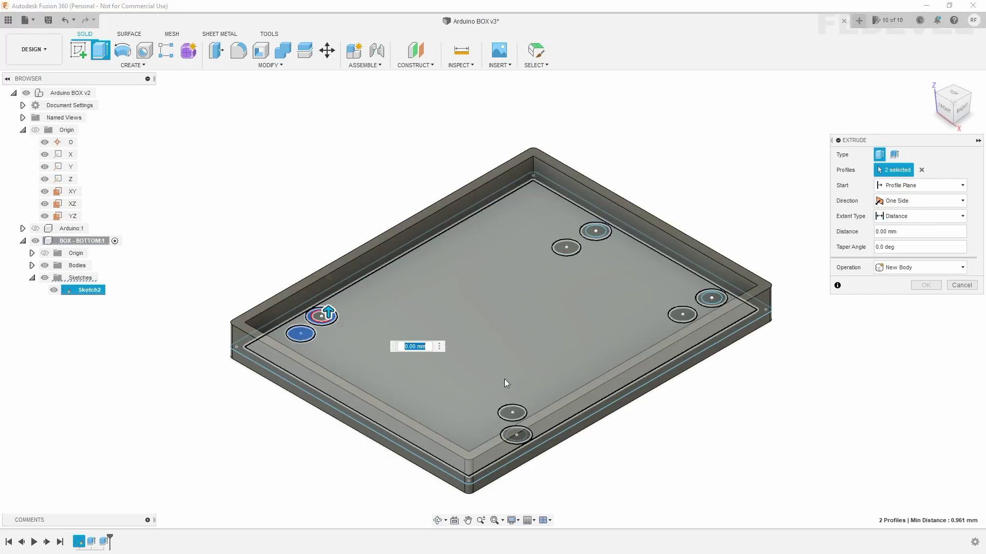
{"action": "left_click", "coordinate": [513, 414]}
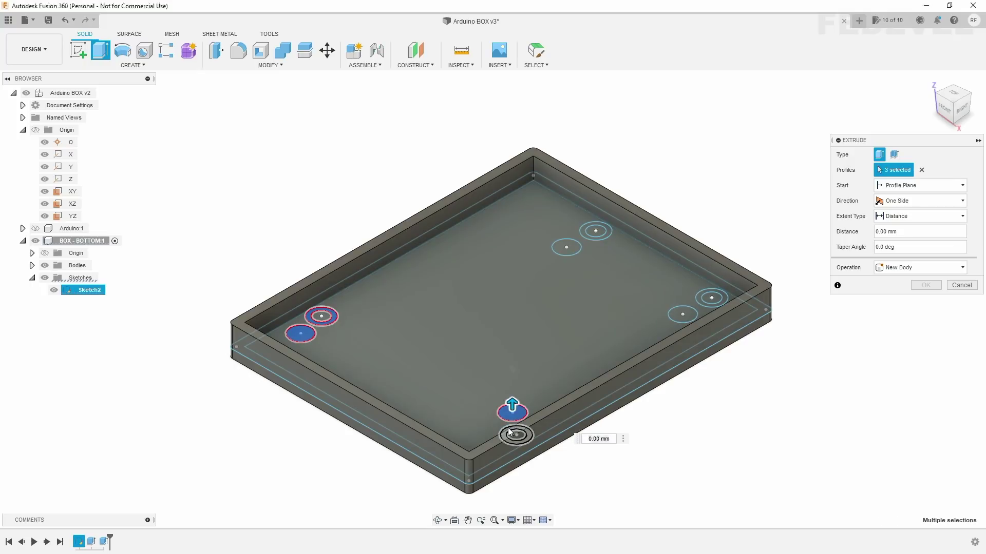
{"action": "left_click", "coordinate": [515, 435]}
{"action": "left_click", "coordinate": [567, 248]}
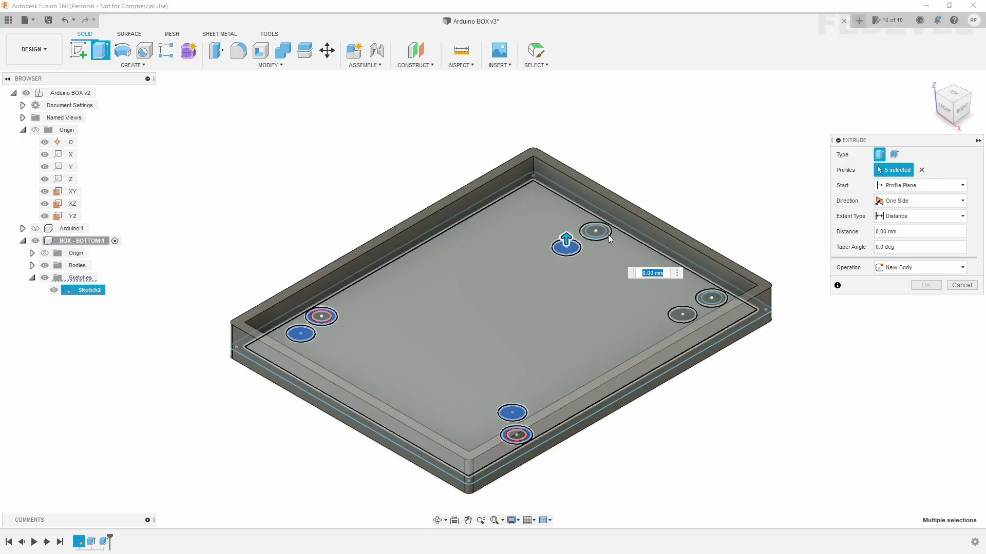
{"action": "left_click", "coordinate": [607, 234]}
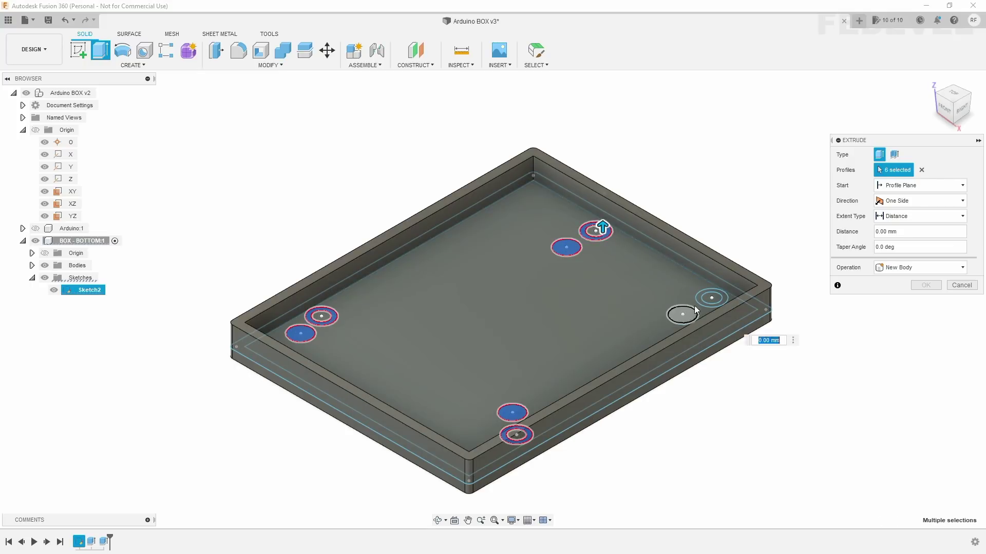
{"action": "left_click", "coordinate": [687, 314]}
{"action": "left_click", "coordinate": [702, 296]}
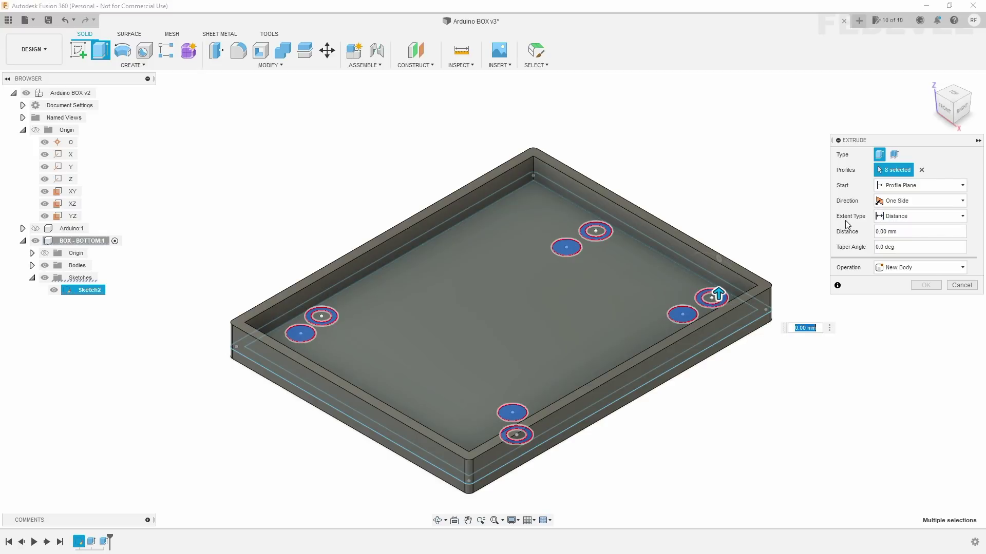
- Extrude the four standoffs up to the Arduino board's underside face
{"action": "left_click", "coordinate": [896, 219]}
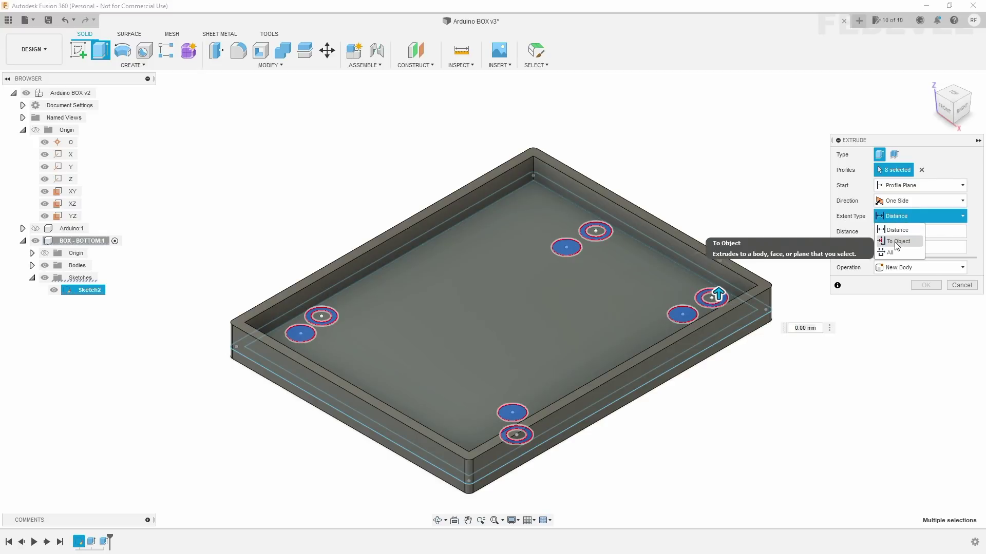
{"action": "left_click", "coordinate": [898, 241]}
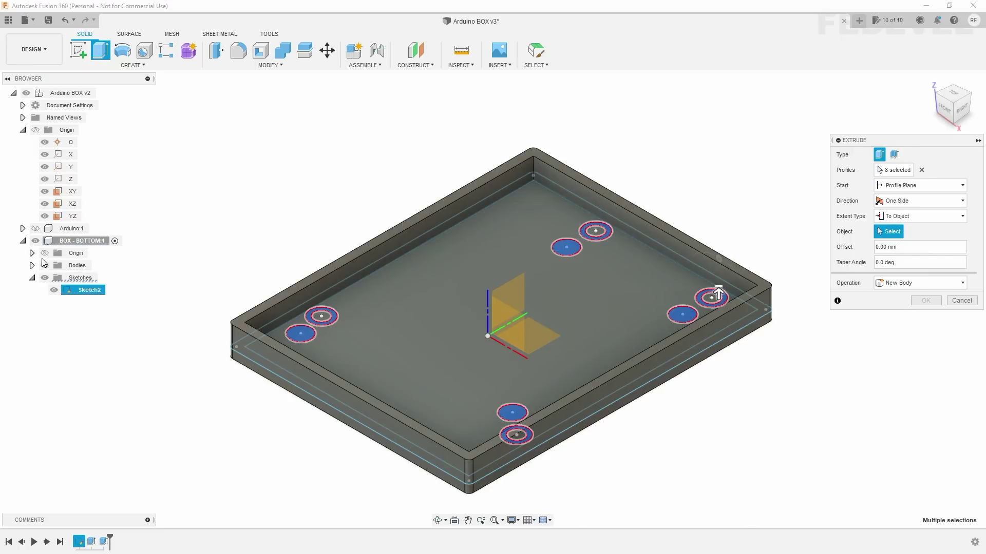
{"action": "left_click", "coordinate": [35, 241]}
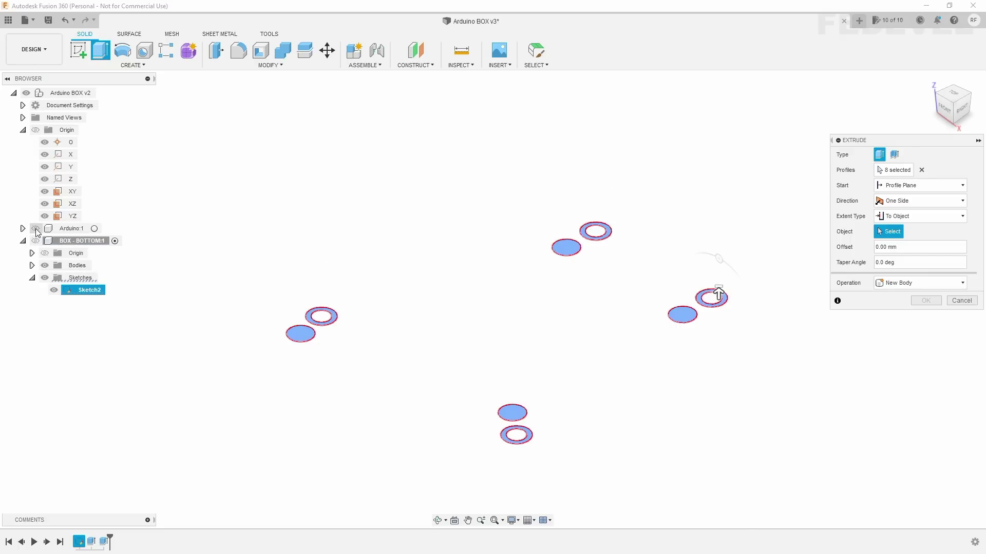
{"action": "left_click", "coordinate": [36, 229]}
{"action": "middle_click_drag", "start_coordinate": [300, 337], "coordinate": [318, 266], "text": "shift"}
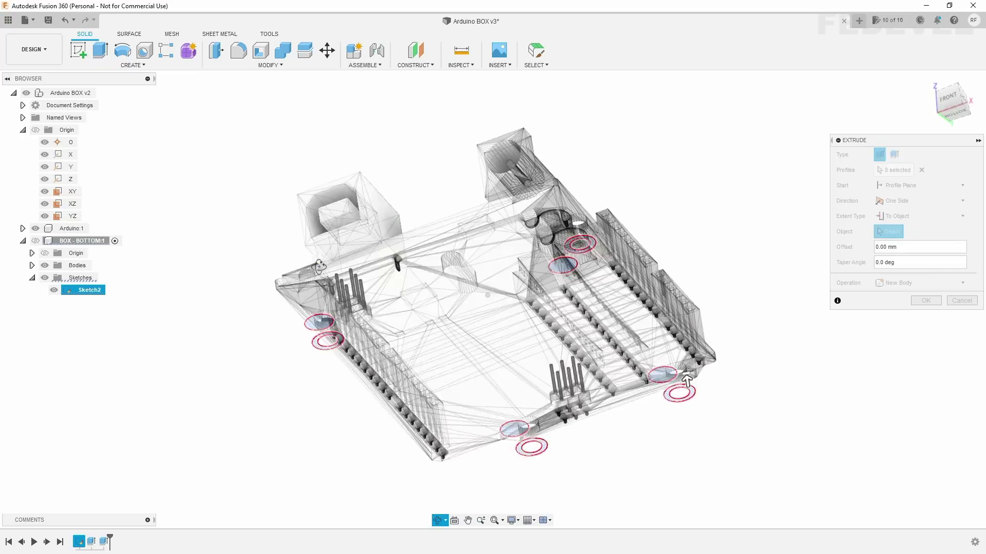
{"action": "scroll", "coordinate": [406, 167], "scroll_direction": "up", "scroll_amount": 2}
{"action": "scroll", "coordinate": [405, 167], "scroll_direction": "up", "scroll_amount": 3}
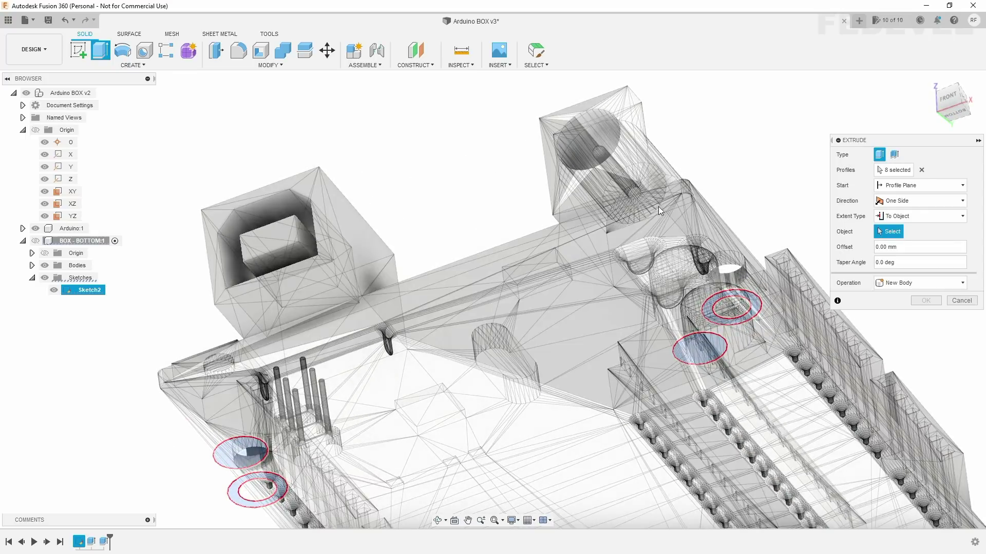
{"action": "scroll", "coordinate": [278, 350], "scroll_direction": "up", "scroll_amount": 3}
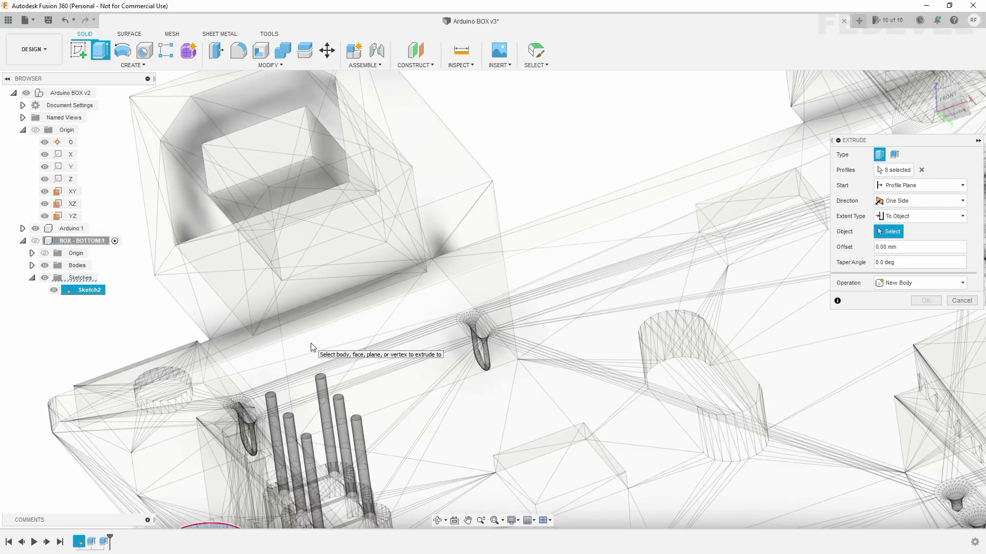
{"action": "left_click", "coordinate": [311, 347]}
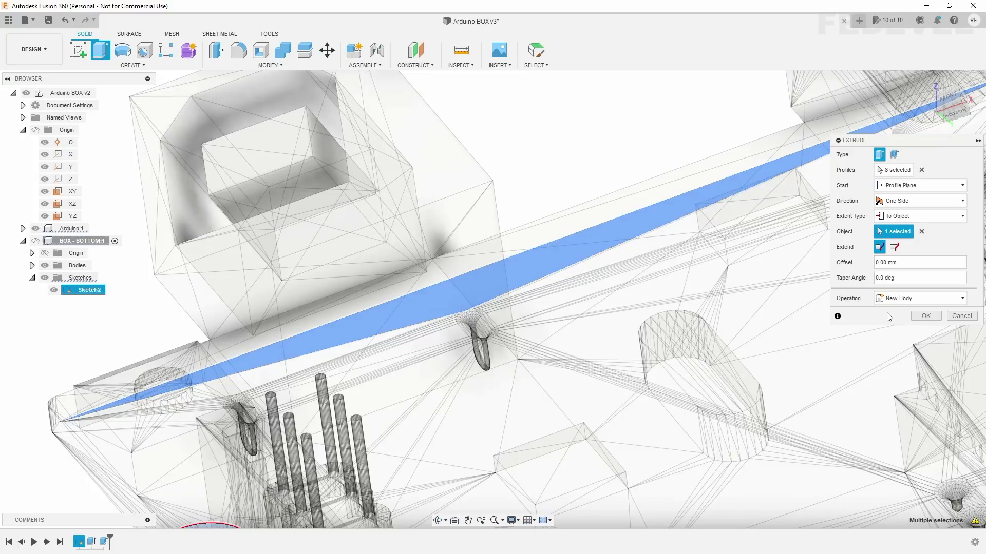
{"action": "left_click", "coordinate": [924, 316]}
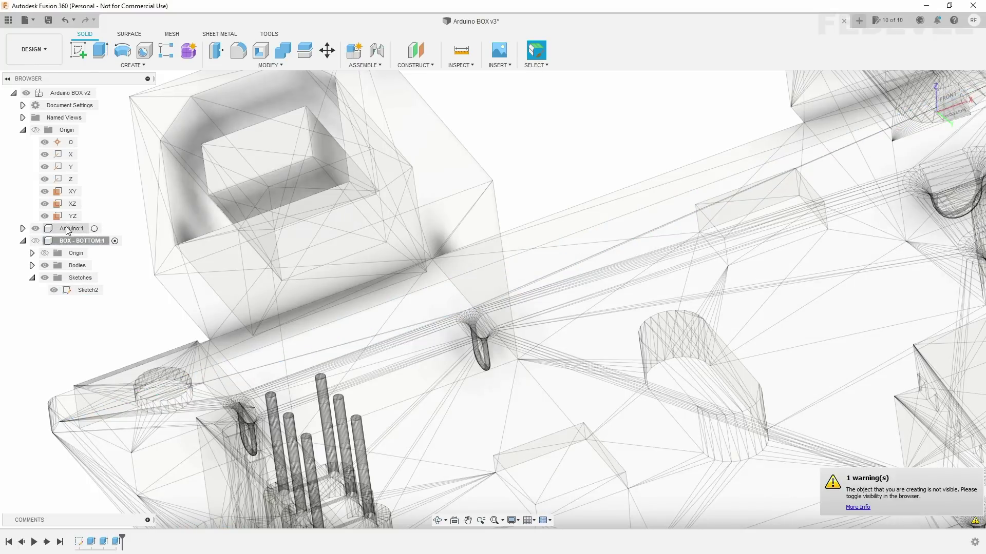
- Hide the Arduino board again and tilt to a top-down view of the box
{"action": "left_click", "coordinate": [35, 229]}
{"action": "left_click", "coordinate": [36, 230]}
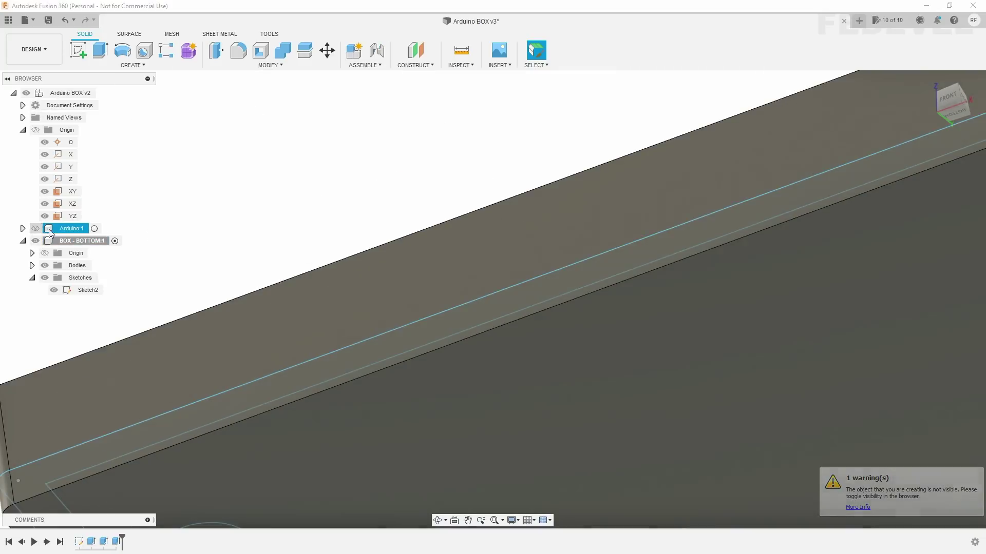
{"action": "left_click", "coordinate": [930, 81]}
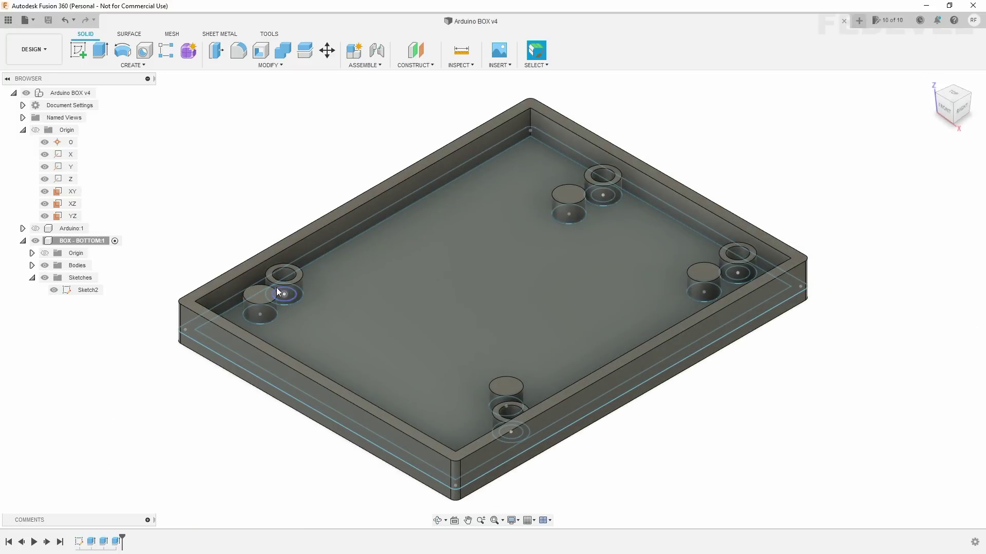
{"action": "left_click", "coordinate": [286, 275]}
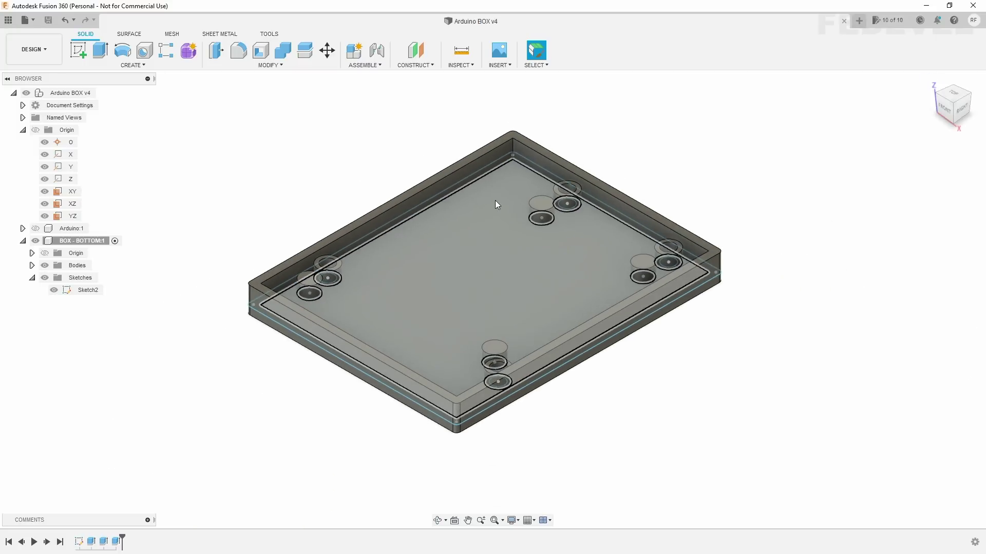
{"action": "middle_click_drag", "start_coordinate": [495, 200], "coordinate": [495, 240], "text": "shift"}
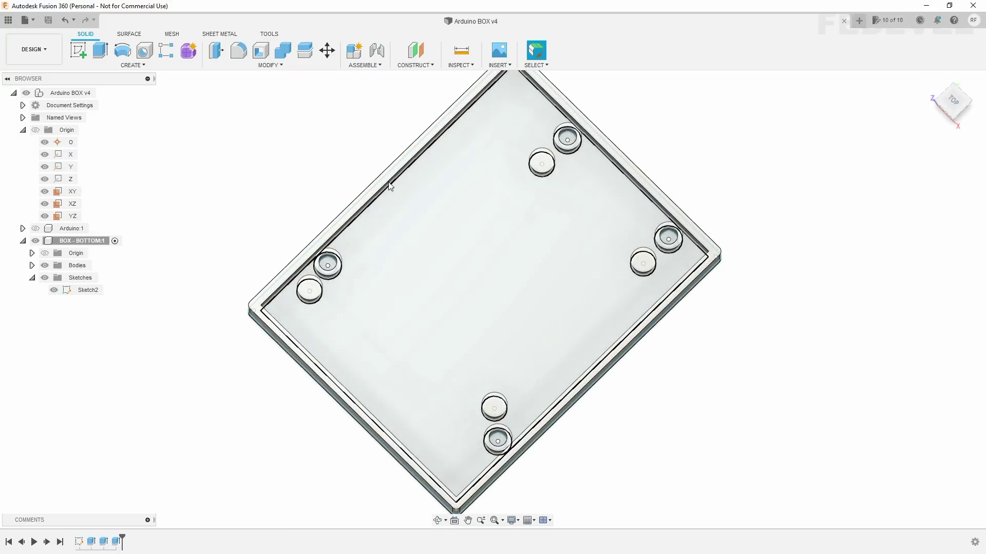
- Cut the four Ø3.50 mm standoff hole circles down to the box floor with a To Object extrude
{"action": "left_click", "coordinate": [100, 51]}
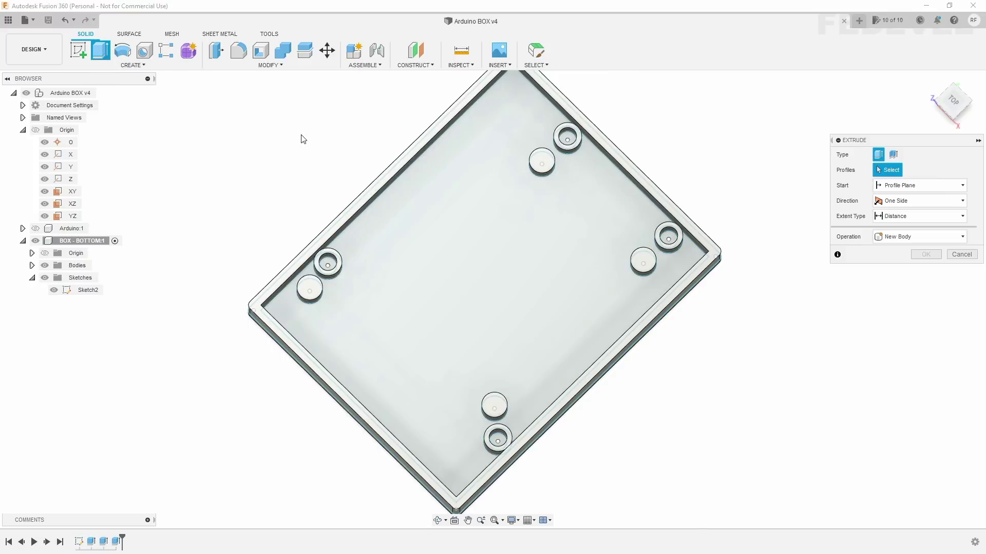
{"action": "left_click", "coordinate": [331, 265]}
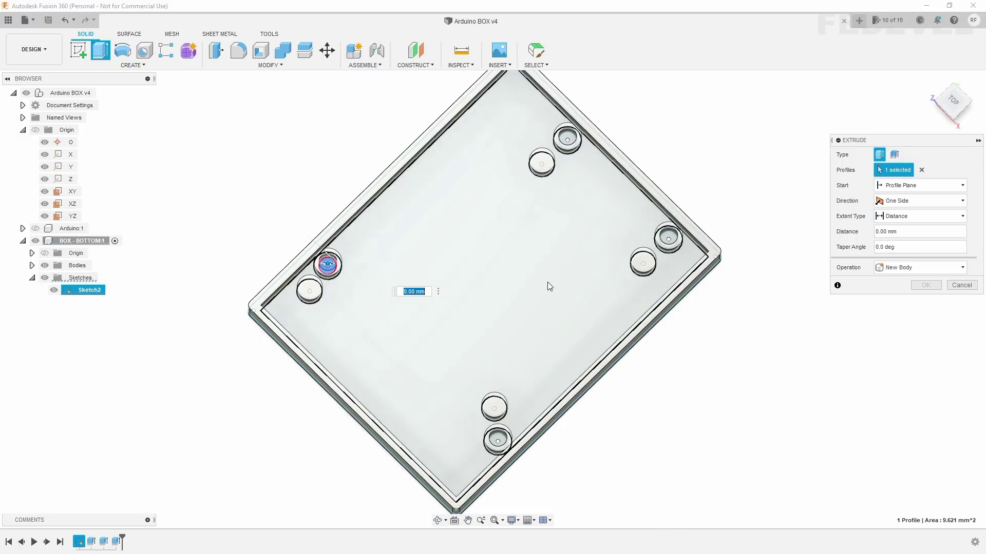
{"action": "left_click", "coordinate": [567, 140]}
{"action": "left_click", "coordinate": [668, 238]}
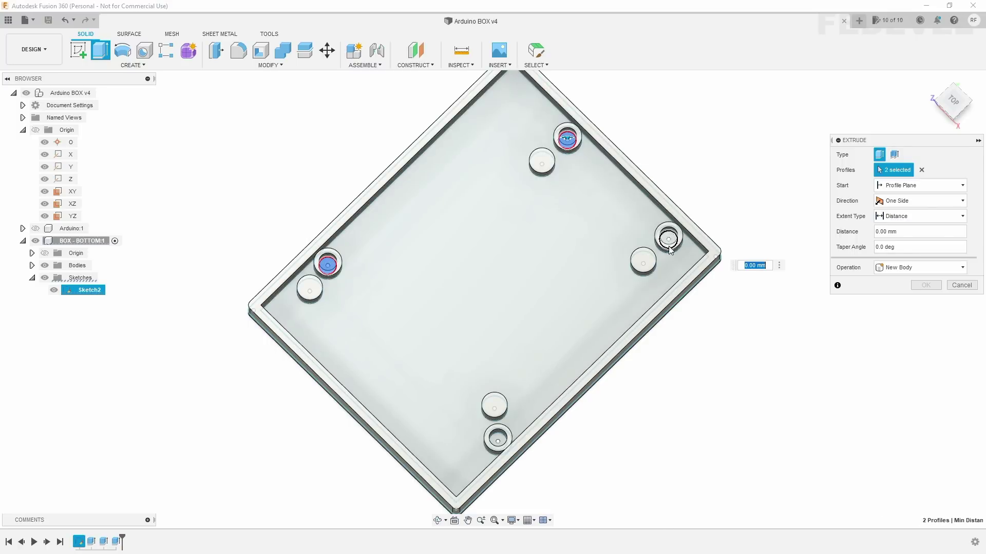
{"action": "left_click", "coordinate": [498, 439]}
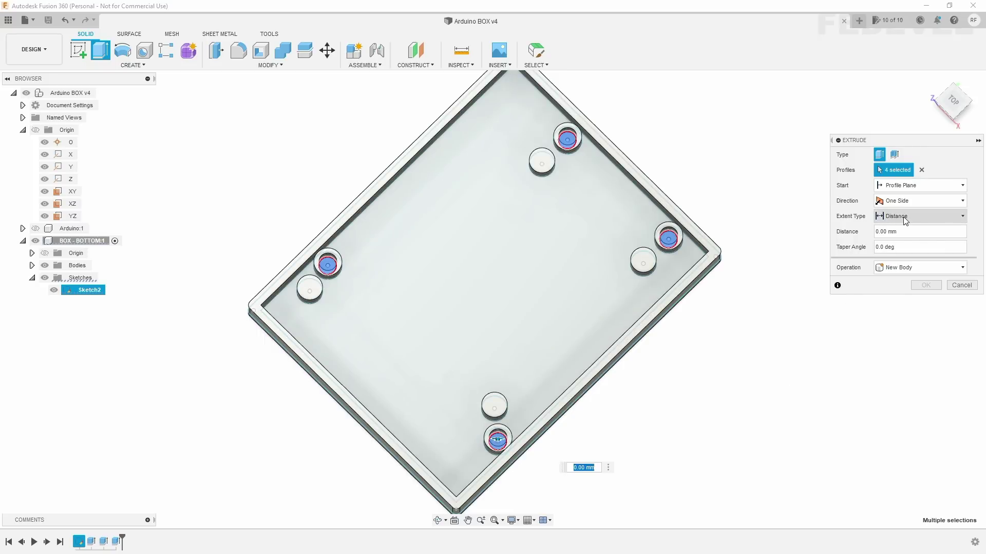
{"action": "left_click", "coordinate": [905, 219]}
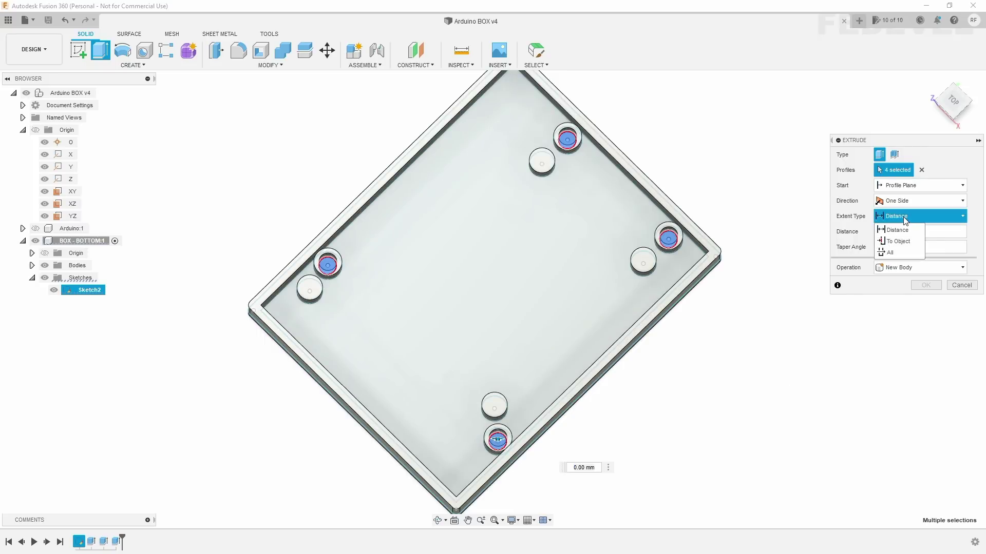
{"action": "left_click", "coordinate": [893, 248]}
{"action": "middle_click_drag", "start_coordinate": [608, 383], "coordinate": [472, 286], "text": "shift"}
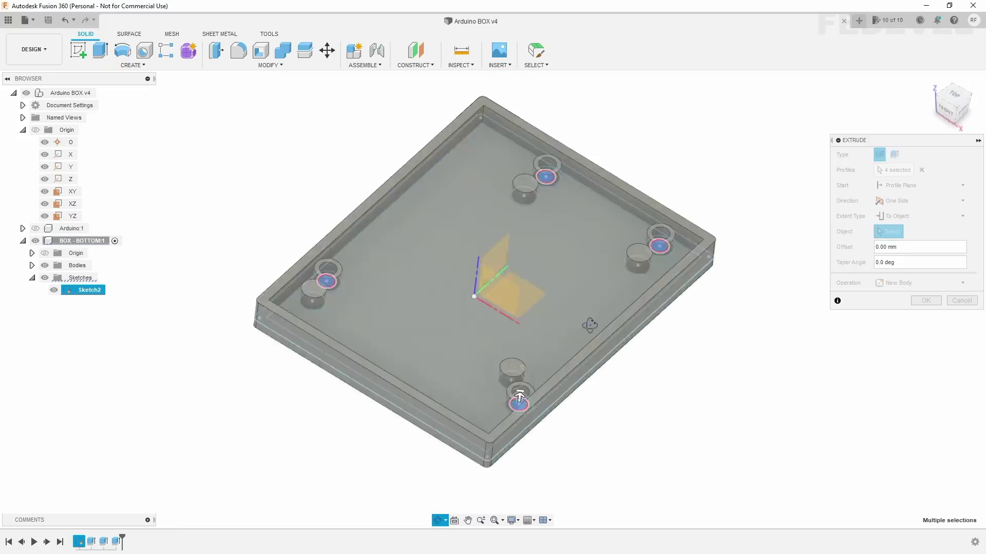
{"action": "left_click", "coordinate": [448, 287]}
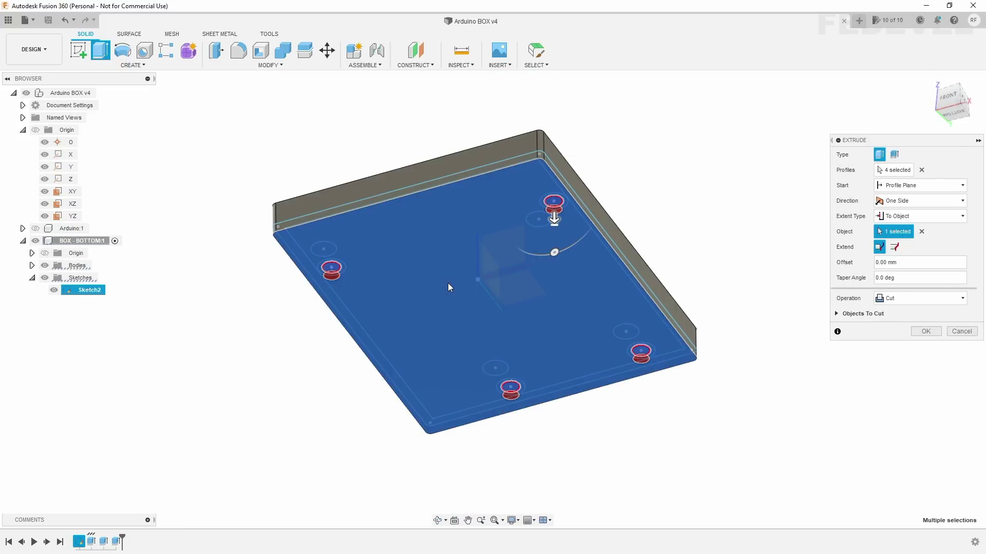
{"action": "left_click", "coordinate": [926, 331]}
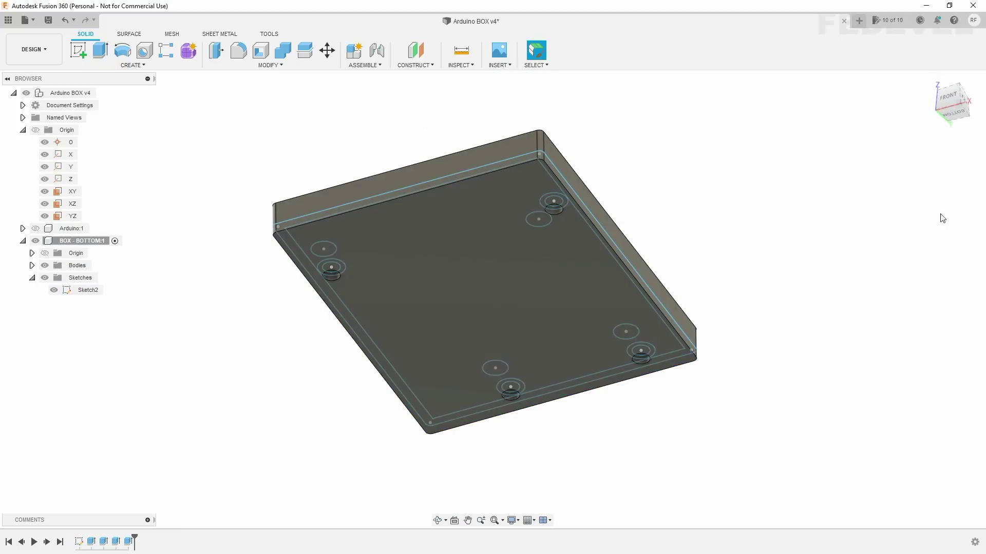
{"action": "left_click", "coordinate": [927, 82]}
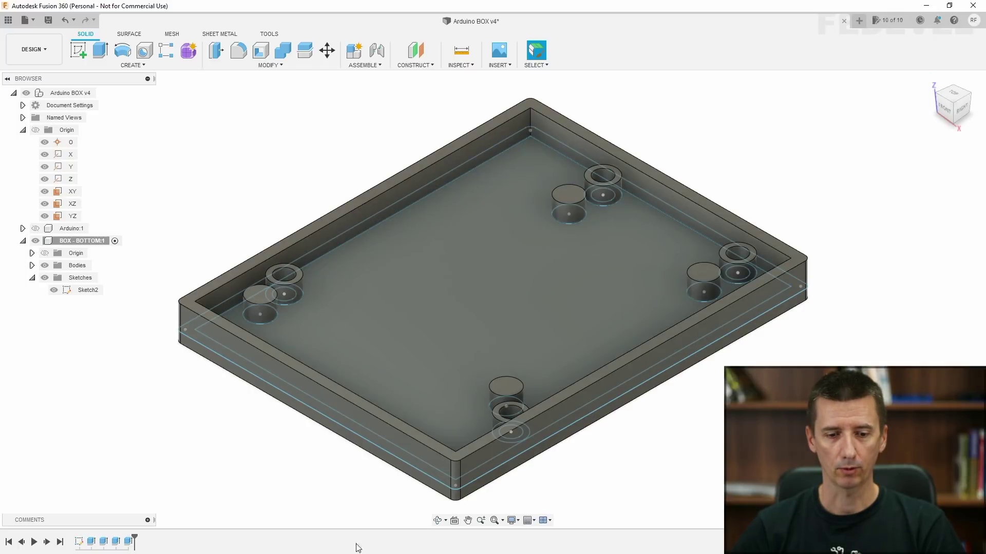
- Turn the box underside into view and select the four screw-hole edges to chamfer
{"action": "middle_click_drag", "start_coordinate": [378, 484], "coordinate": [389, 433], "text": "shift"}
{"action": "left_click_drag", "start_coordinate": [389, 432], "coordinate": [361, 240]}
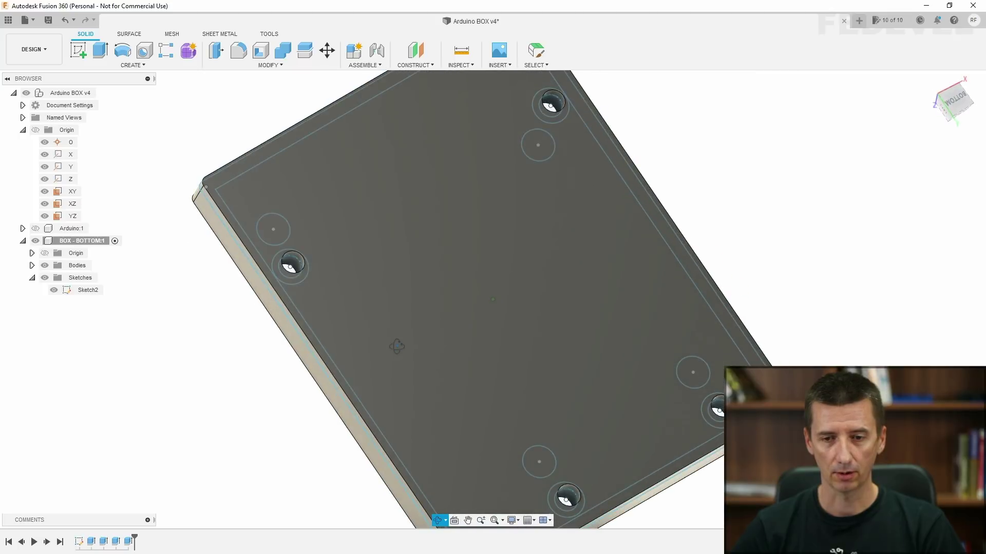
{"action": "key", "text": "Escape"}
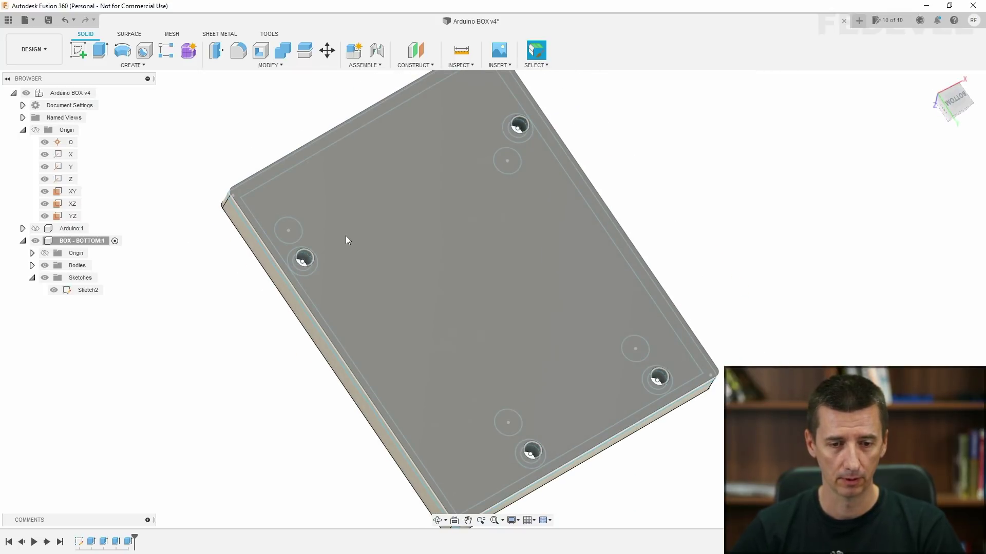
{"action": "left_click", "coordinate": [269, 65]}
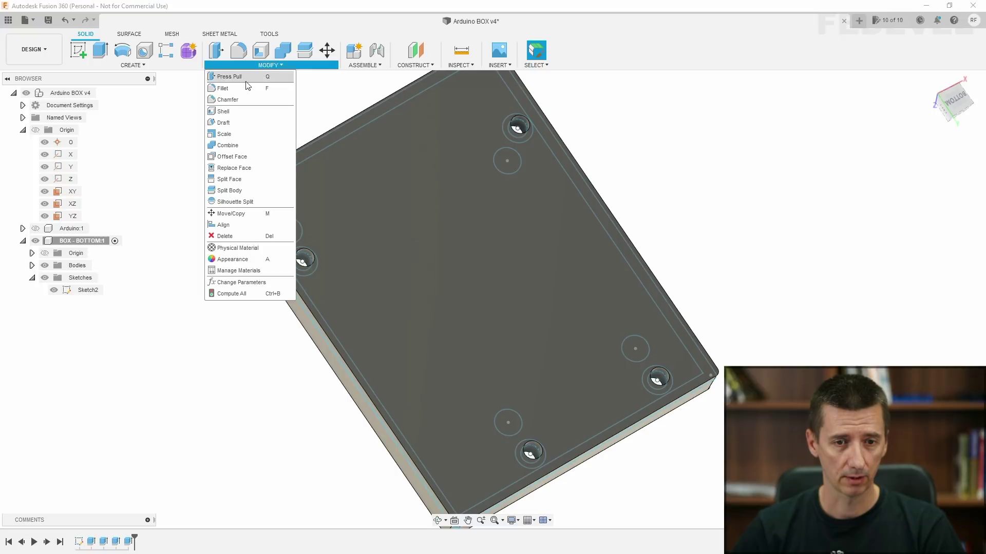
{"action": "left_click", "coordinate": [234, 100]}
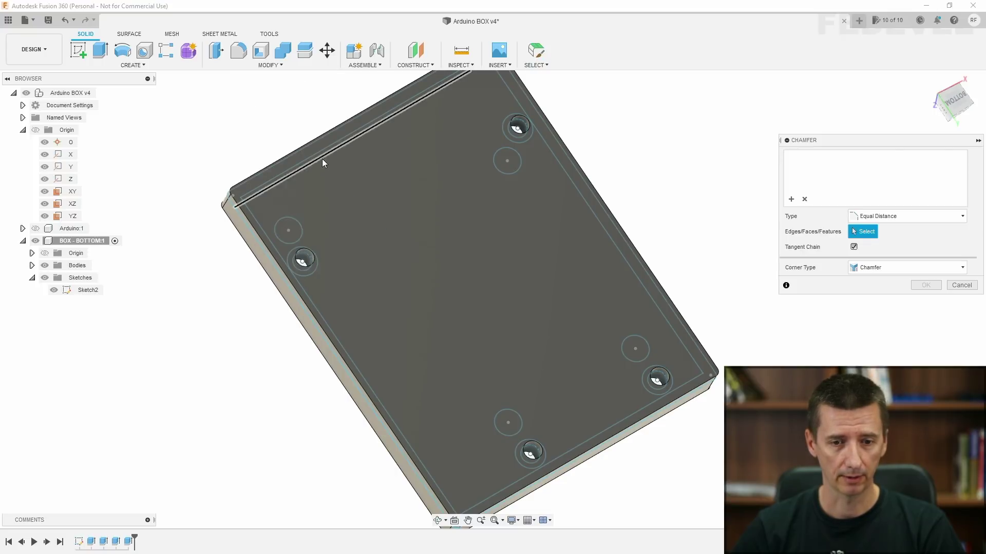
{"action": "left_click", "coordinate": [309, 256]}
{"action": "left_click", "coordinate": [518, 120]}
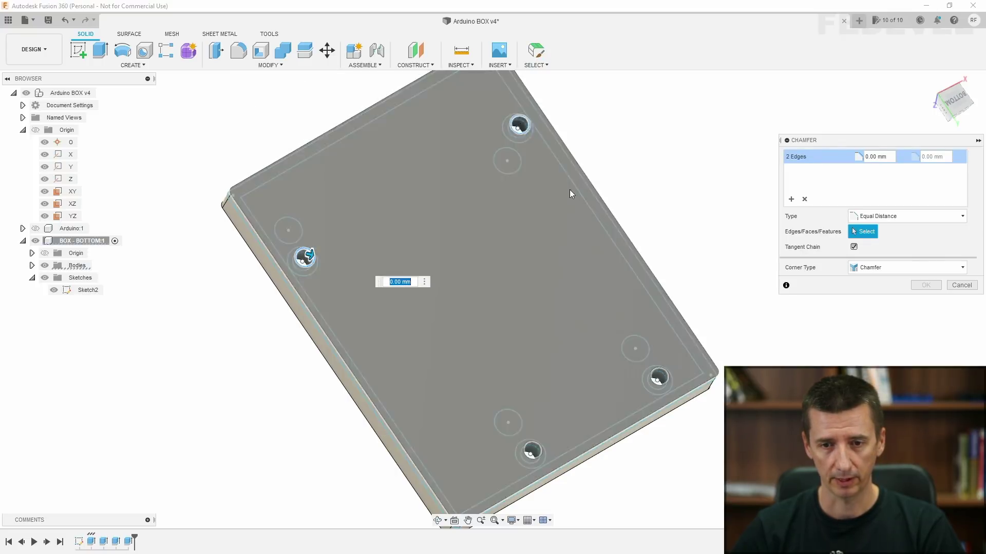
{"action": "left_click", "coordinate": [659, 377]}
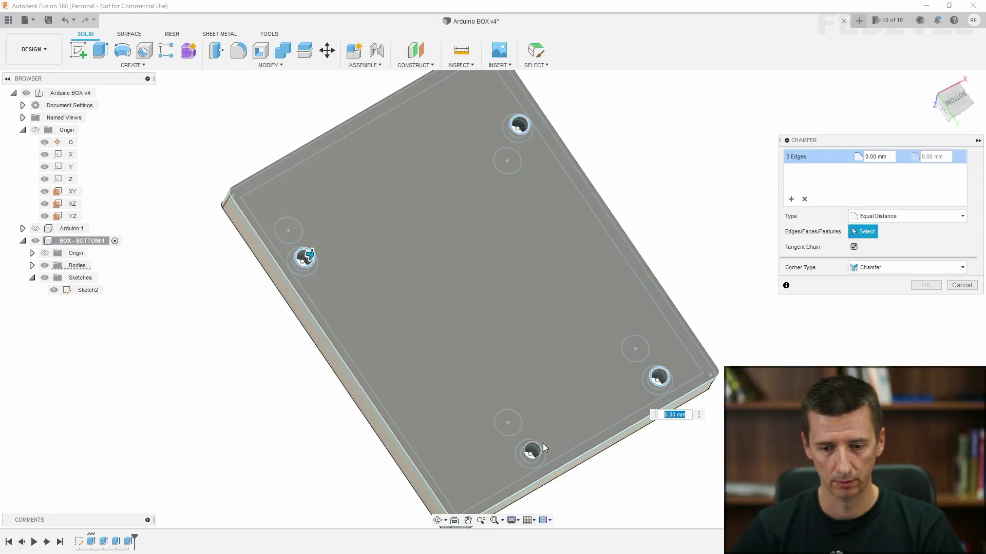
{"action": "left_click", "coordinate": [531, 451]}
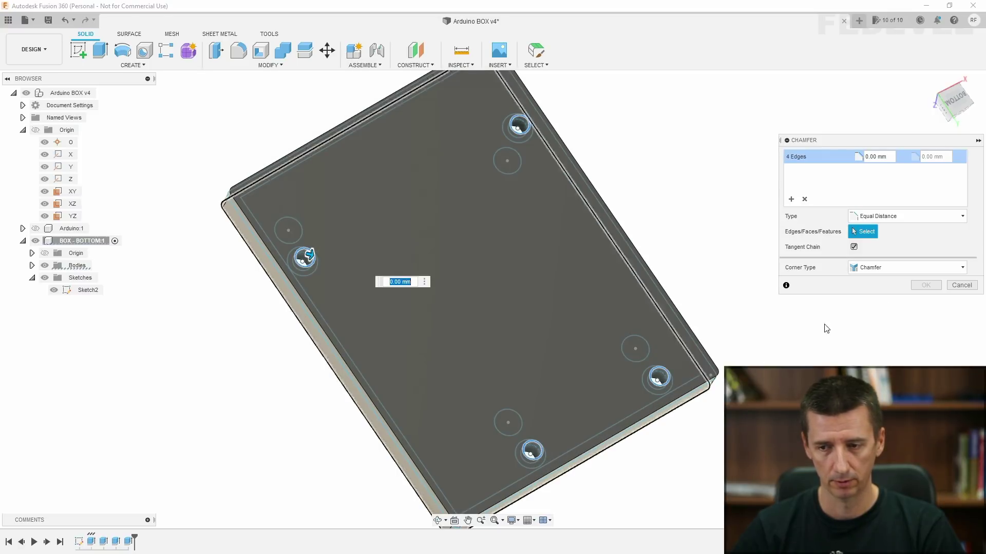
- Apply a Two Distance chamfer of 1.5 mm and 1.8 mm to those hole edges
{"action": "left_click", "coordinate": [885, 216]}
{"action": "left_click", "coordinate": [879, 240]}
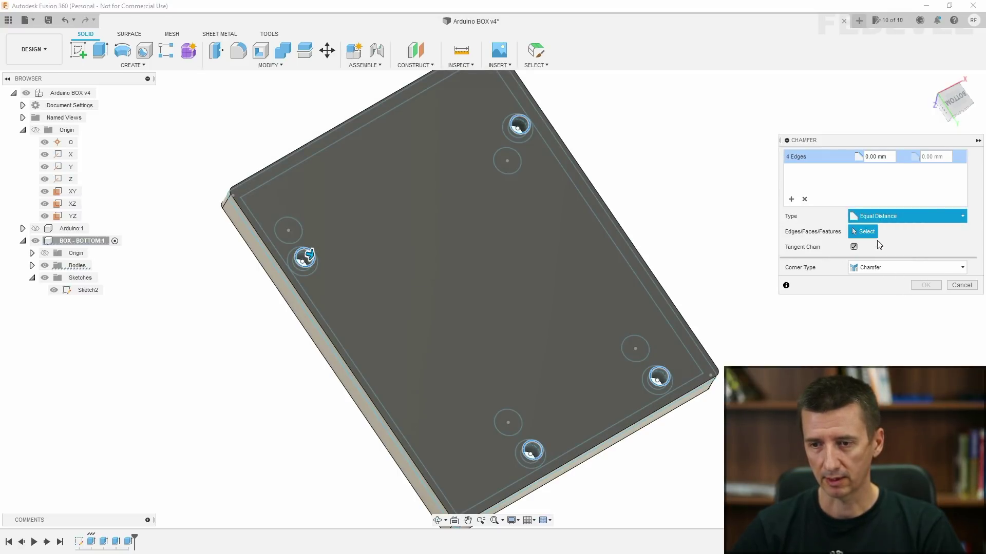
{"action": "left_click", "coordinate": [874, 158]}
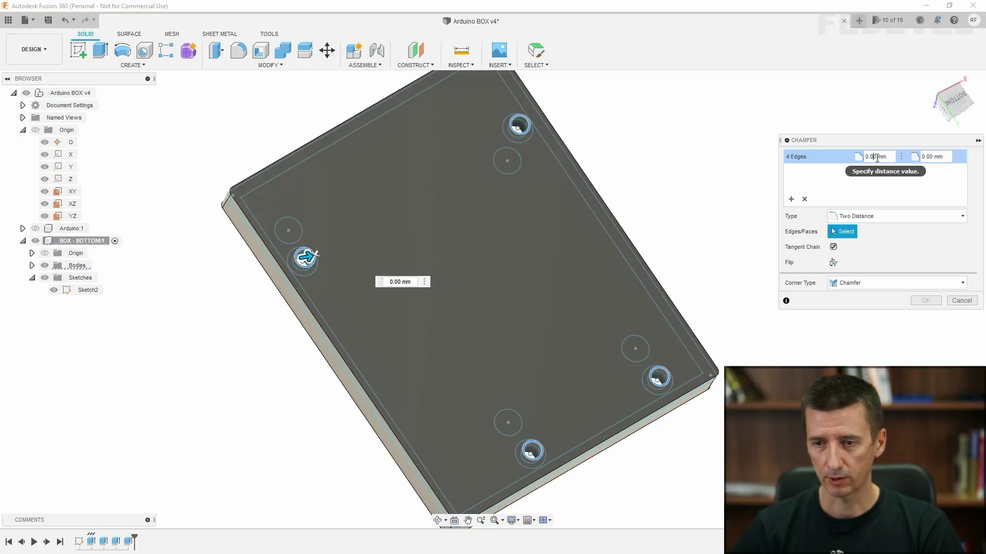
{"action": "double_click", "coordinate": [874, 158]}
{"action": "type", "text": ".5"}
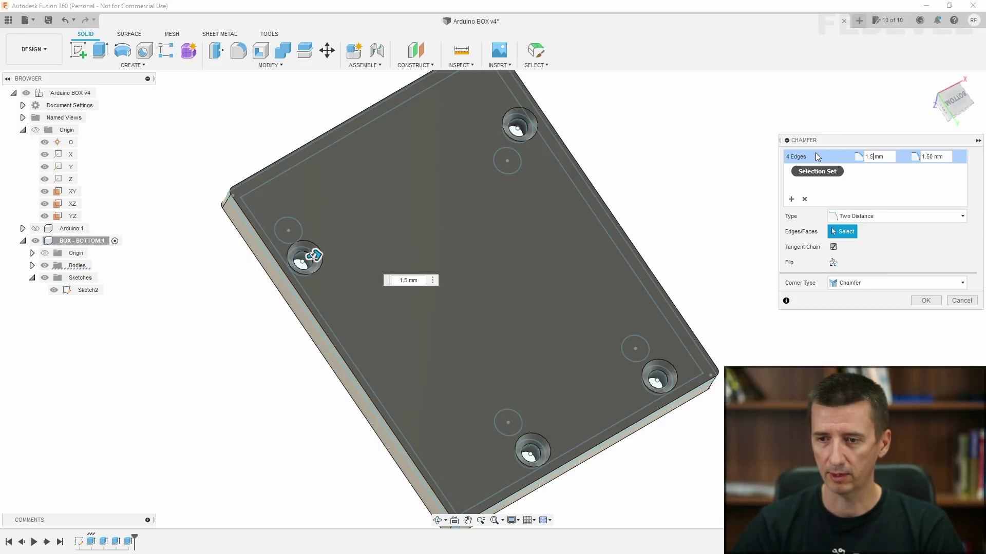
{"action": "left_click", "coordinate": [932, 156]}
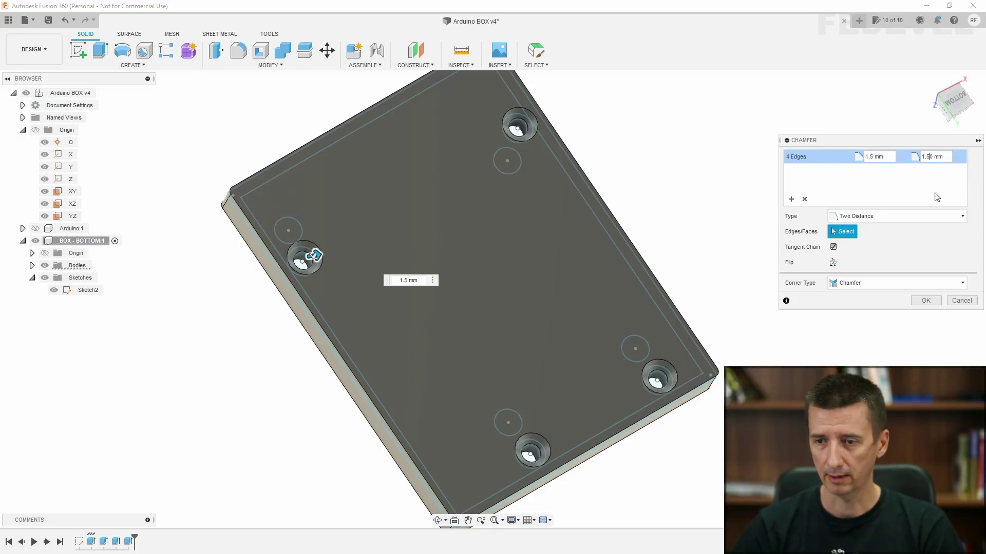
{"action": "type", "text": "8"}
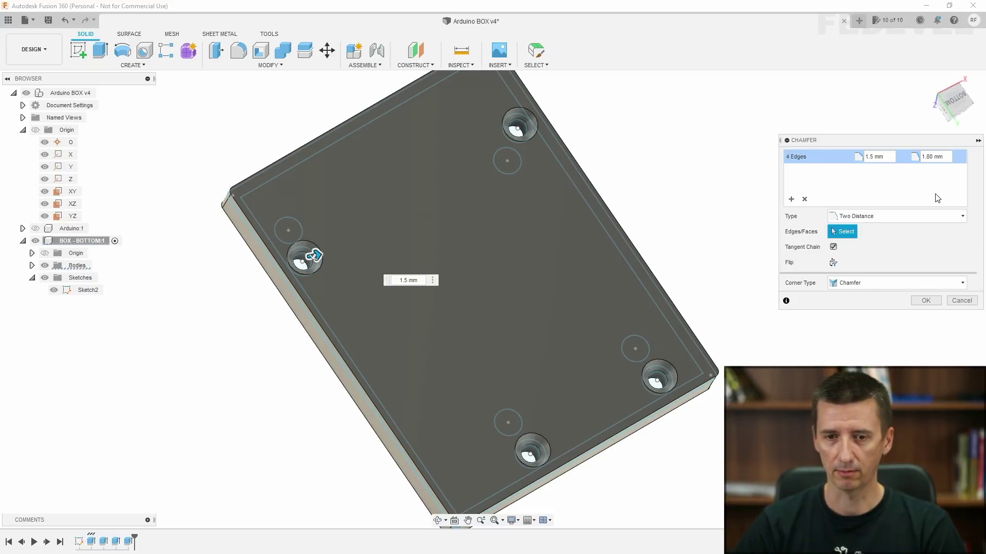
{"action": "left_click", "coordinate": [933, 303]}
- Return to the home view and start a new sketch on the box's top face
{"action": "mouse_move", "coordinate": [657, 251]}
{"action": "middle_mouse_down", "text": "shift"}
{"action": "mouse_move", "coordinate": [660, 222]}
{"action": "mouse_move", "coordinate": [651, 401]}
{"action": "middle_mouse_up", "text": "shift"}
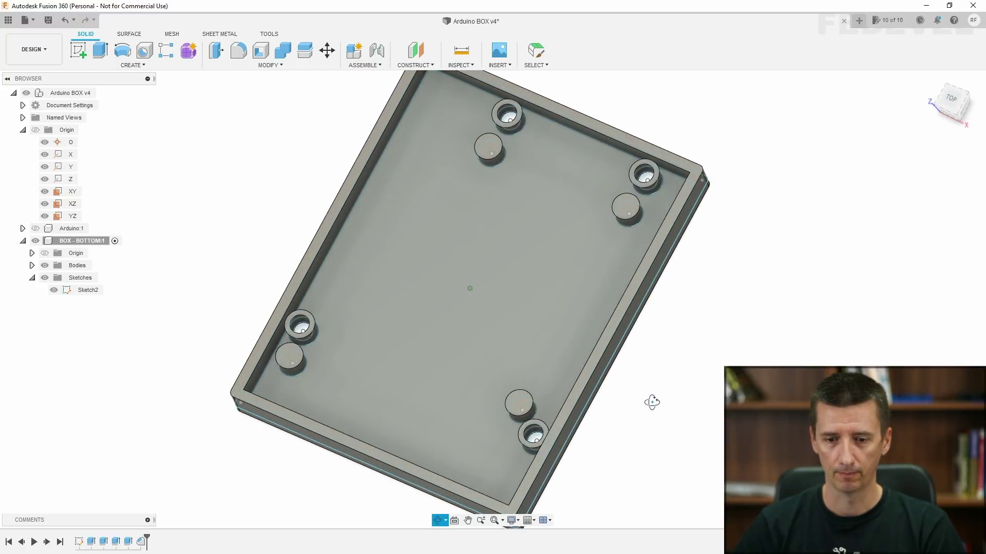
{"action": "left_click", "coordinate": [930, 80]}
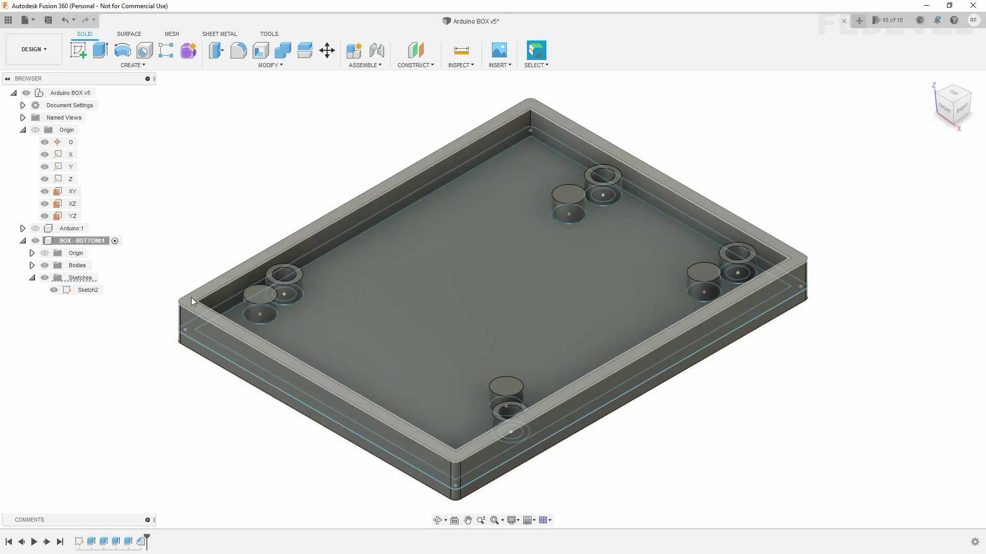
{"action": "left_click", "coordinate": [78, 51]}
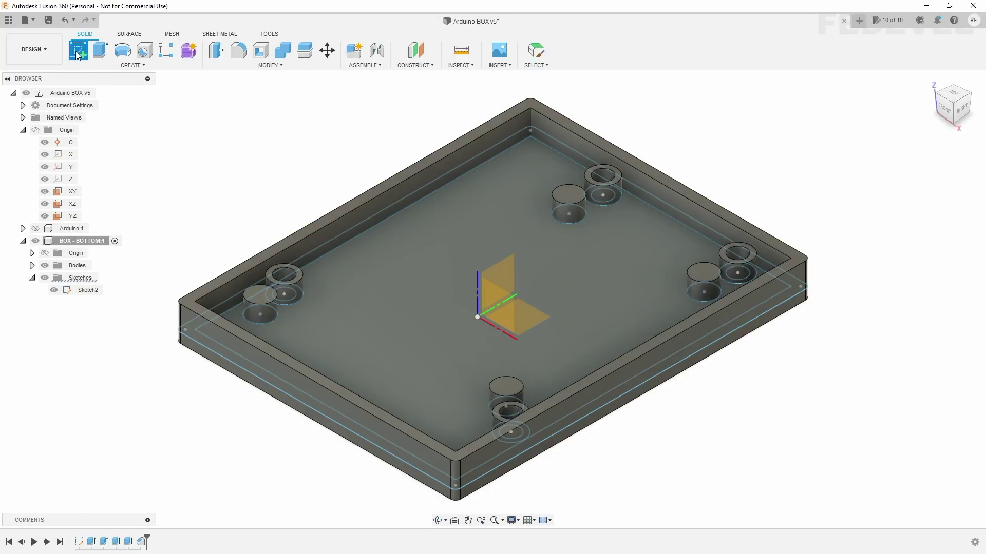
{"action": "left_click", "coordinate": [202, 290]}
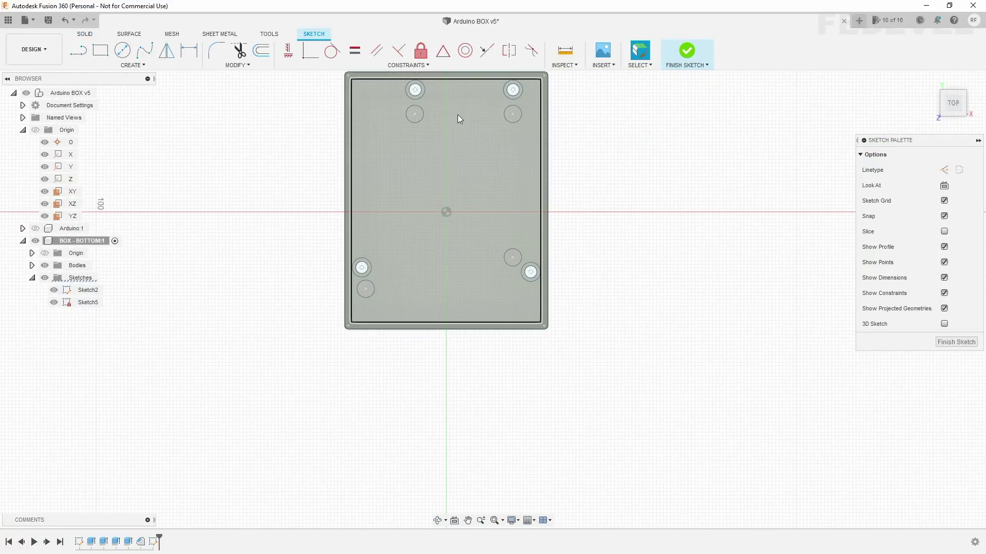
- Project the box's four inner rim edges into the new sketch
{"action": "left_click", "coordinate": [135, 66]}
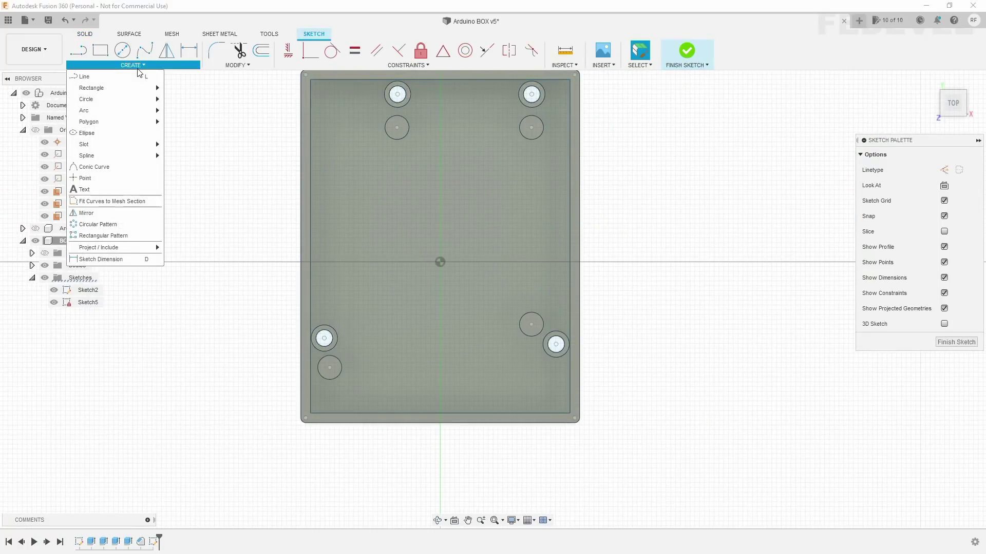
{"action": "mouse_move", "coordinate": [98, 247]}
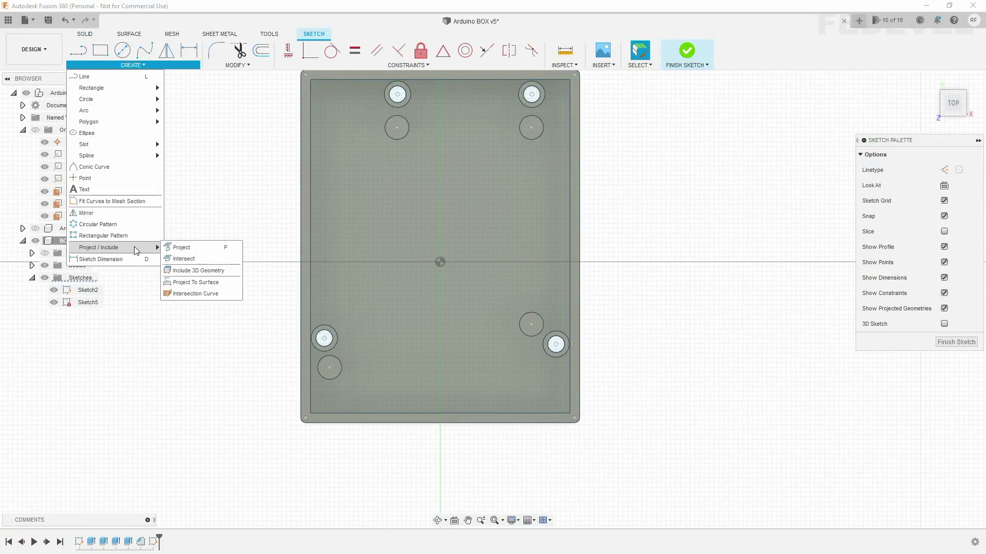
{"action": "left_click", "coordinate": [181, 248]}
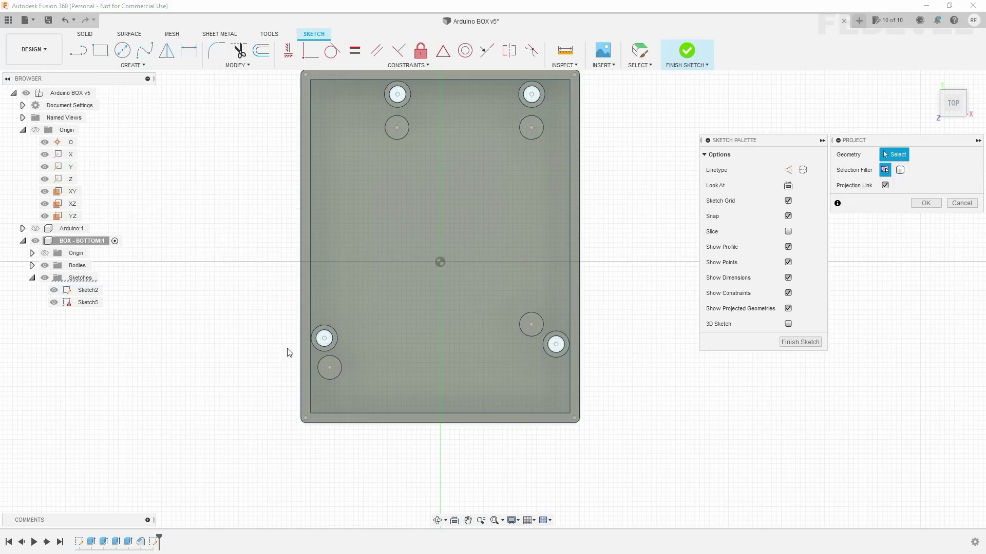
{"action": "left_click", "coordinate": [311, 376]}
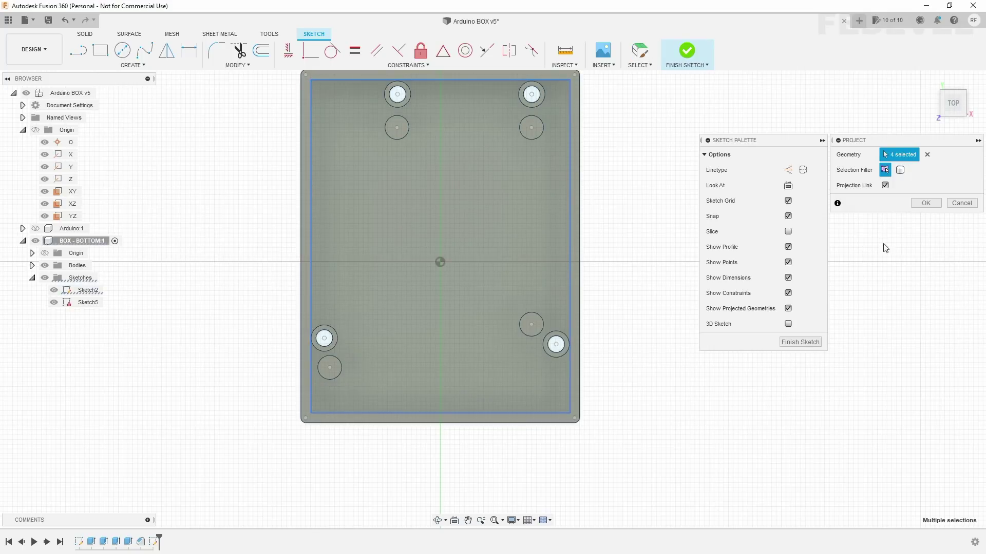
{"action": "left_click", "coordinate": [927, 203]}
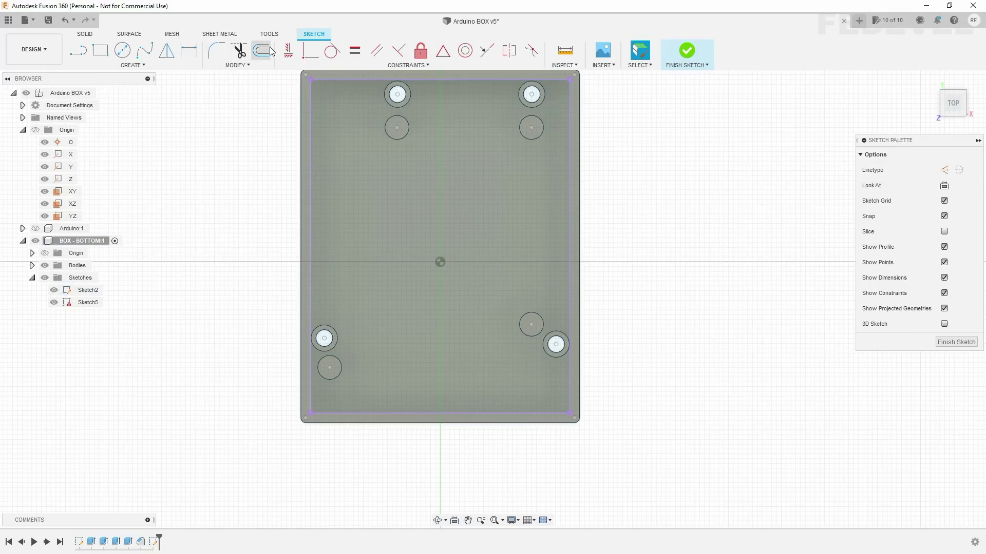
- Offset the projected rectangle 1.2 mm to the flipped side and finish the sketch
{"action": "left_click", "coordinate": [267, 51]}
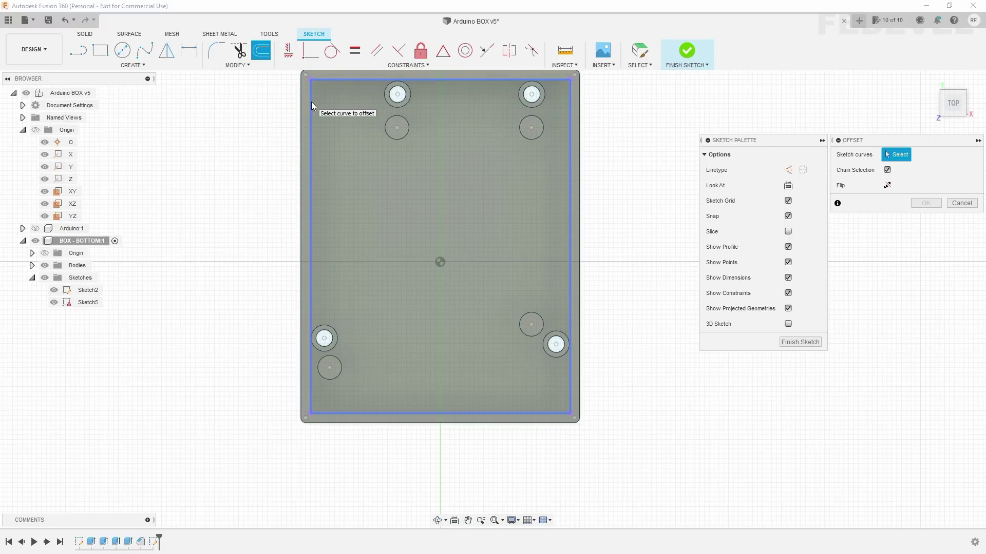
{"action": "left_click", "coordinate": [311, 101]}
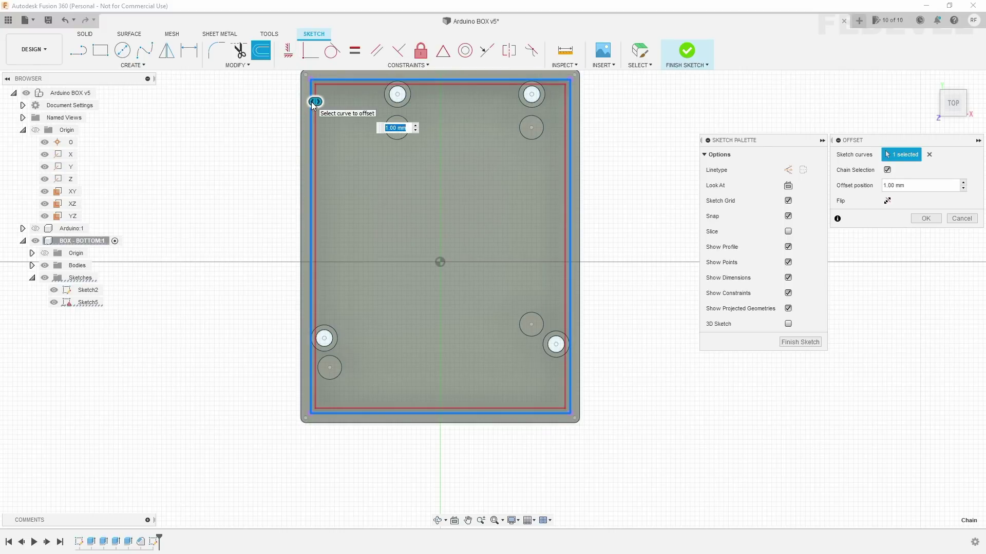
{"action": "left_click", "coordinate": [887, 201]}
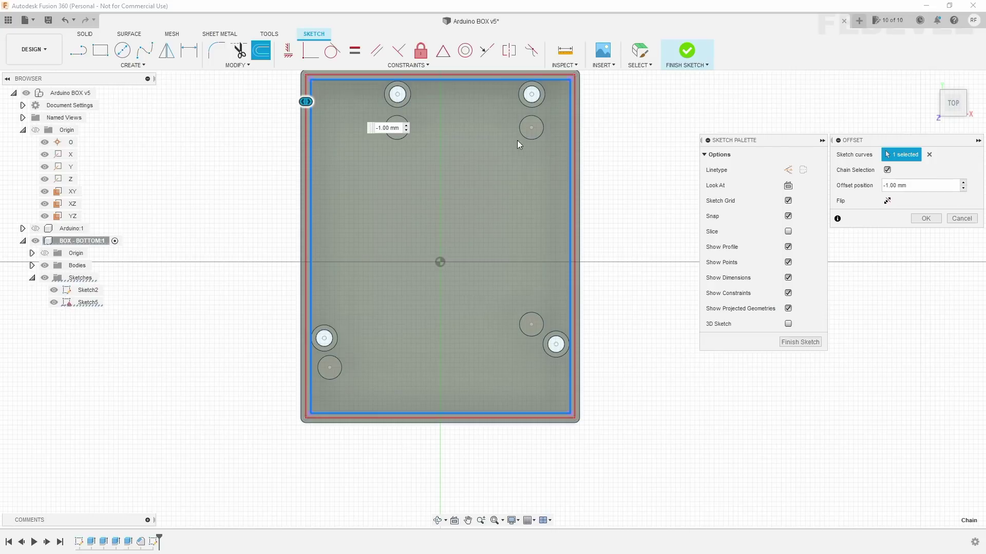
{"action": "left_click_drag", "start_coordinate": [908, 185], "coordinate": [838, 184]}
{"action": "type", "text": "-1.2"}
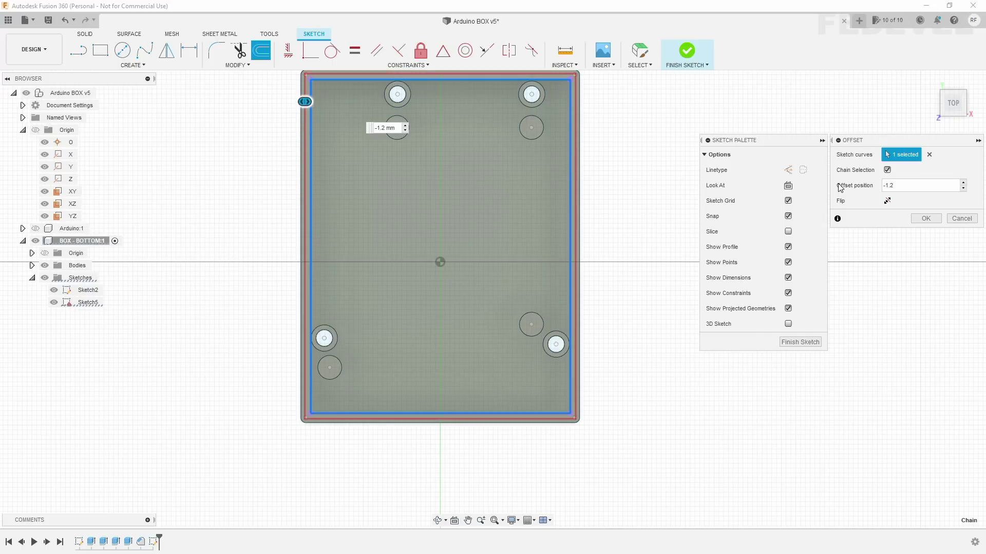
{"action": "left_click", "coordinate": [926, 218]}
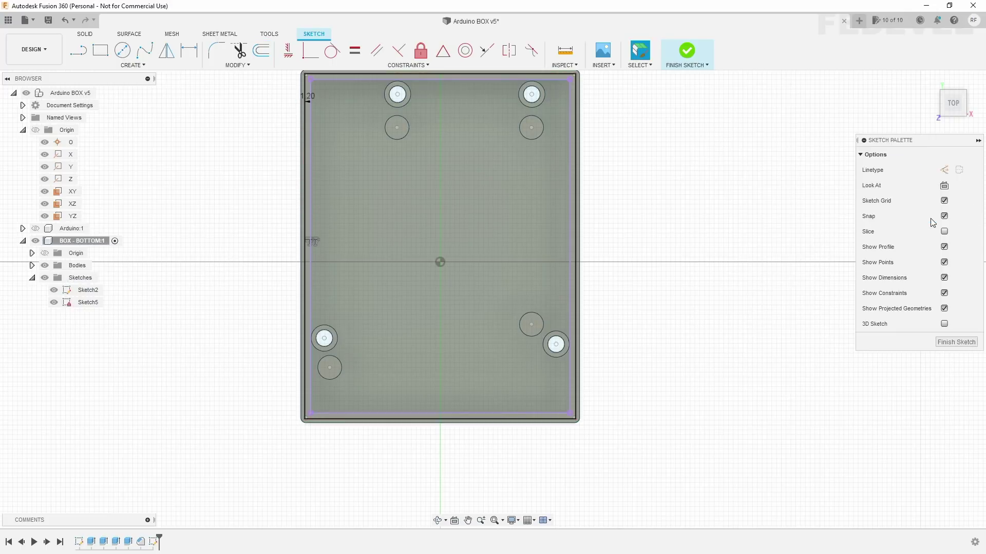
{"action": "left_click", "coordinate": [961, 343]}
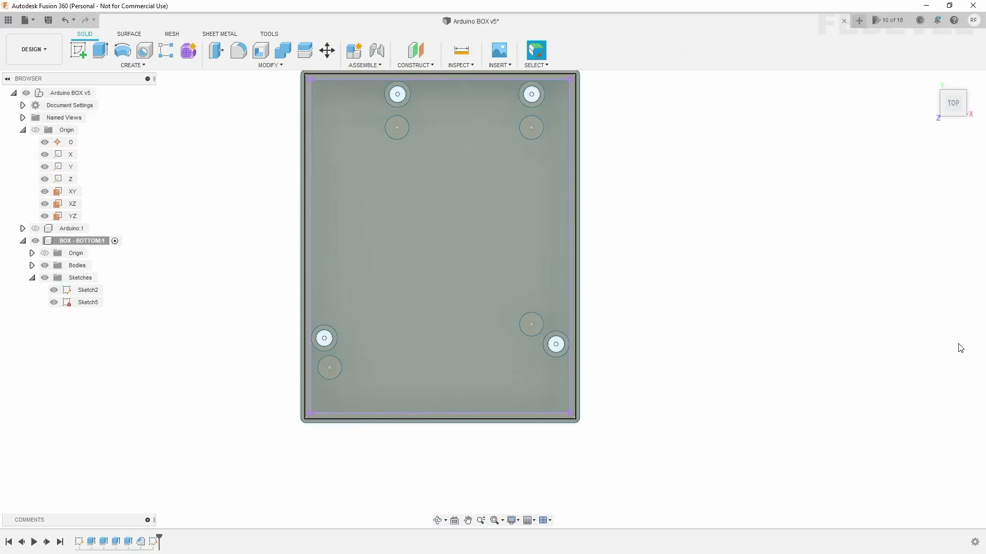
- Extrude the thin rim profile downward as a 2 mm cut to form the lip
{"action": "left_click", "coordinate": [930, 80]}
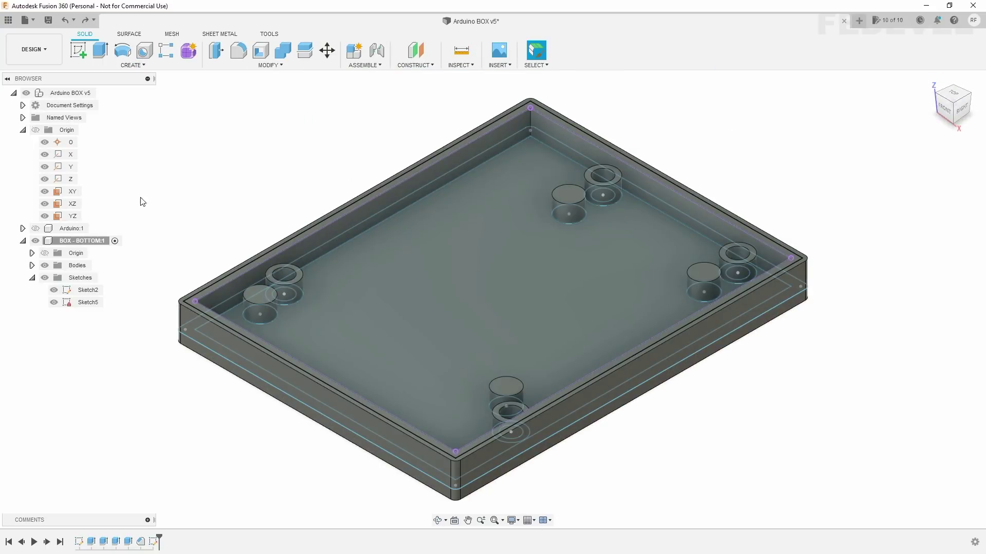
{"action": "left_click", "coordinate": [101, 53]}
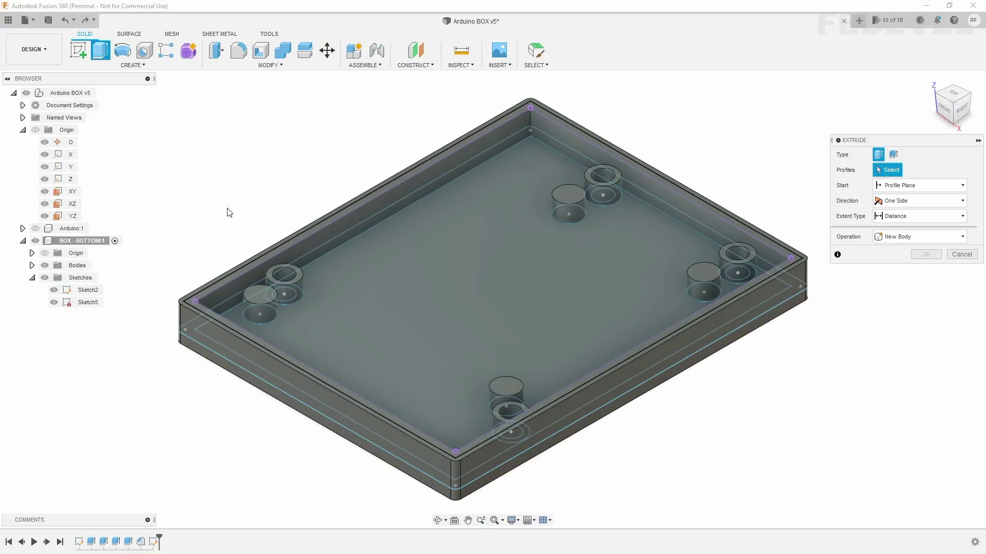
{"action": "left_click", "coordinate": [223, 280]}
{"action": "left_click_drag", "start_coordinate": [622, 346], "coordinate": [623, 358]}
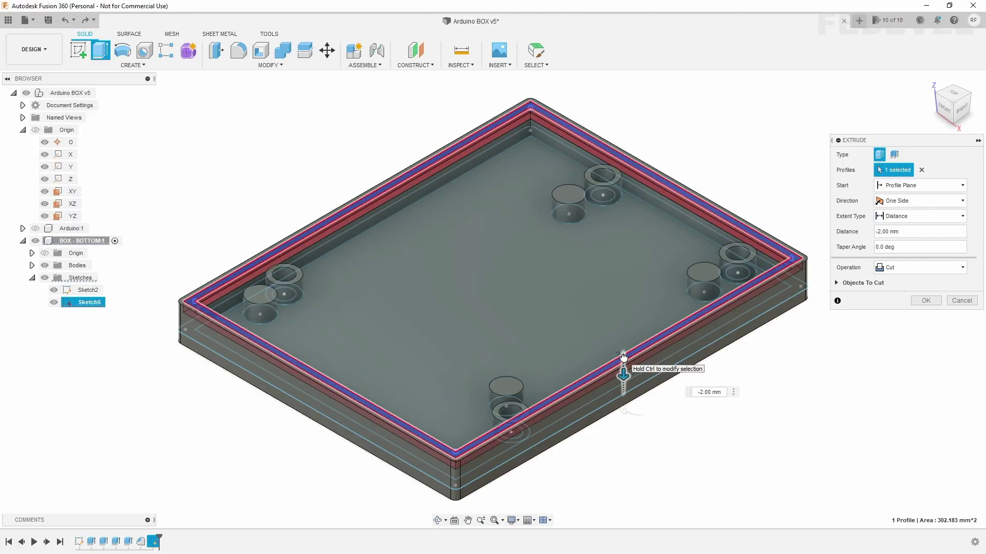
{"action": "left_click", "coordinate": [922, 302]}
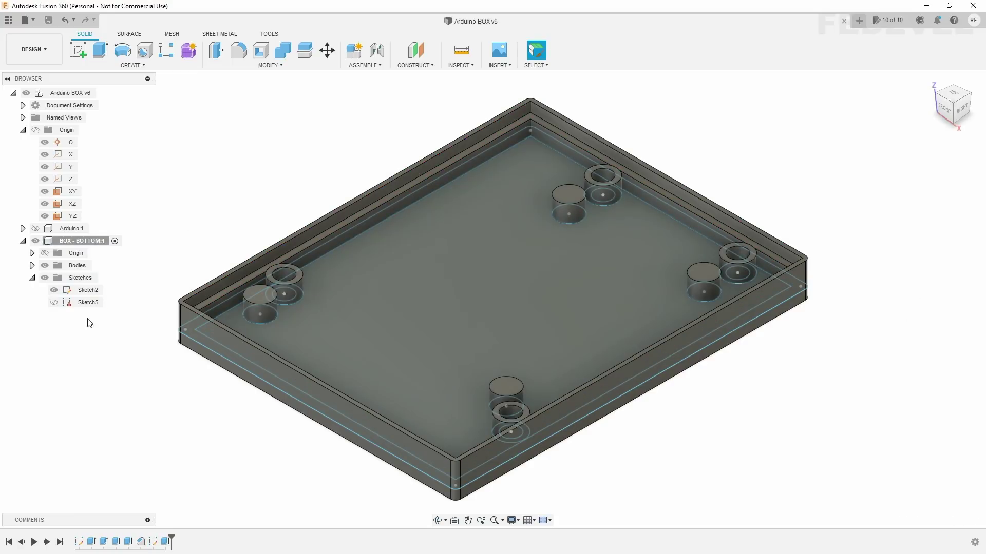
- Hide Sketch2 and create a new component named BOX - TOP under the root
{"action": "left_click", "coordinate": [53, 290]}
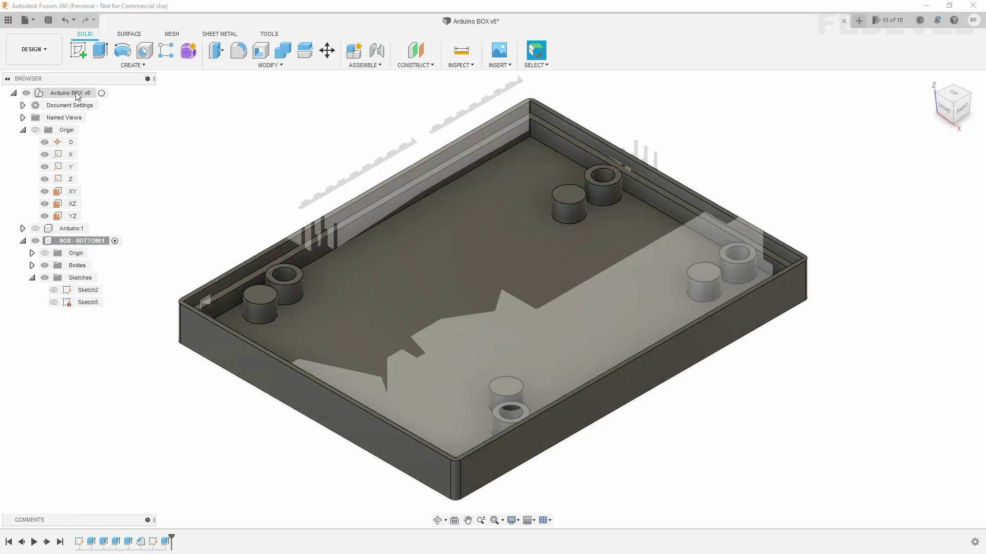
{"action": "right_click", "coordinate": [77, 95]}
{"action": "left_click", "coordinate": [118, 109]}
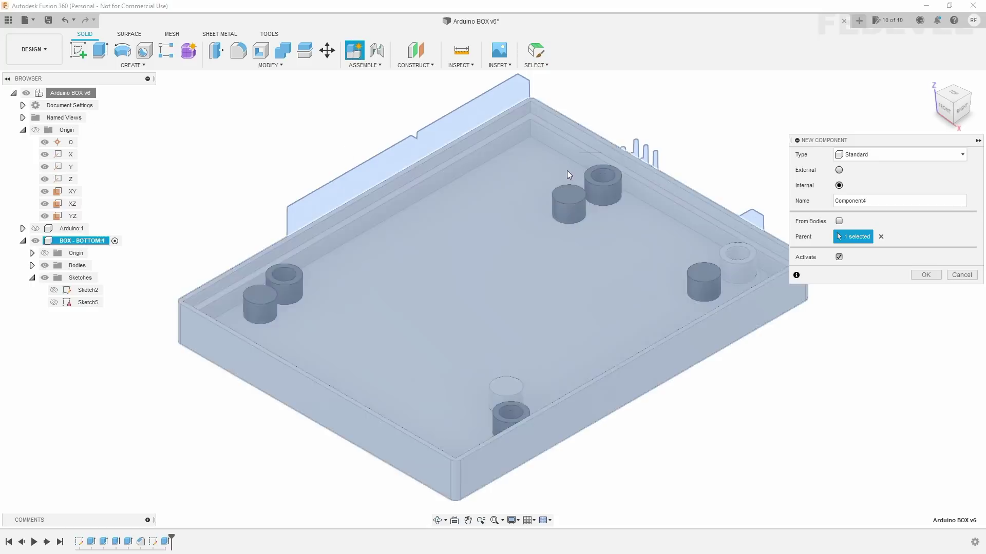
{"action": "double_click", "coordinate": [840, 201]}
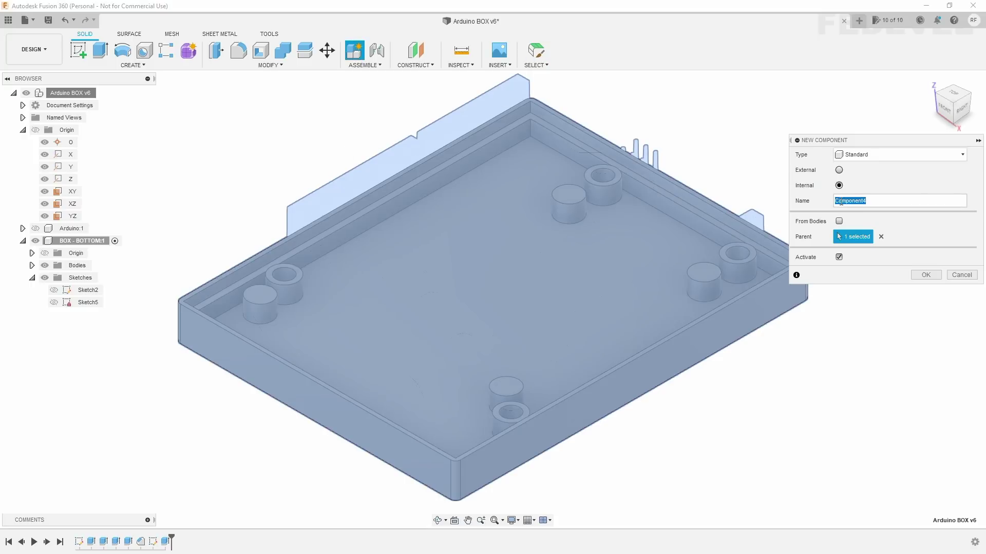
{"action": "type", "text": "BOX - TOP"}
{"action": "left_click", "coordinate": [923, 277]}
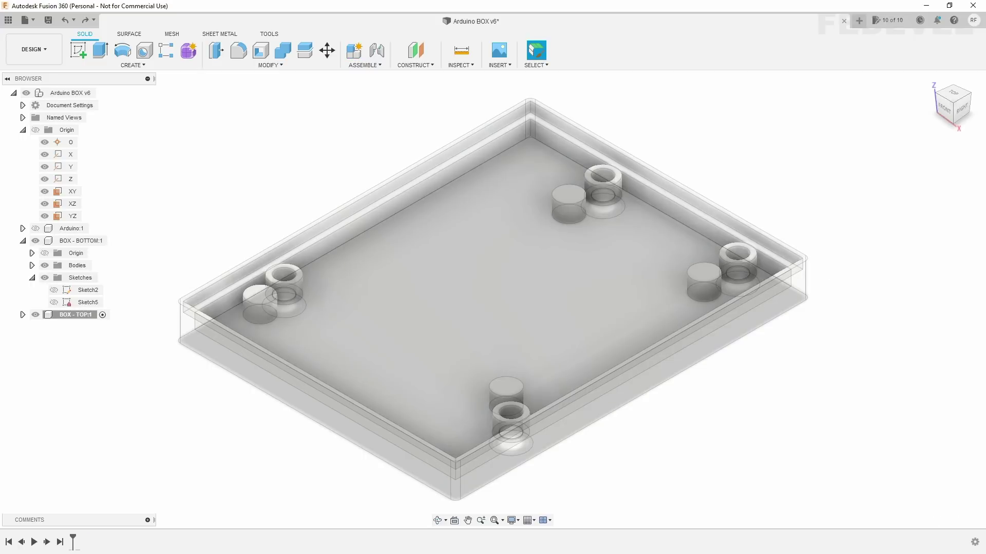
- Show the Arduino board and add a construction plane offset 1.5 mm from a face
{"action": "left_click", "coordinate": [35, 229]}
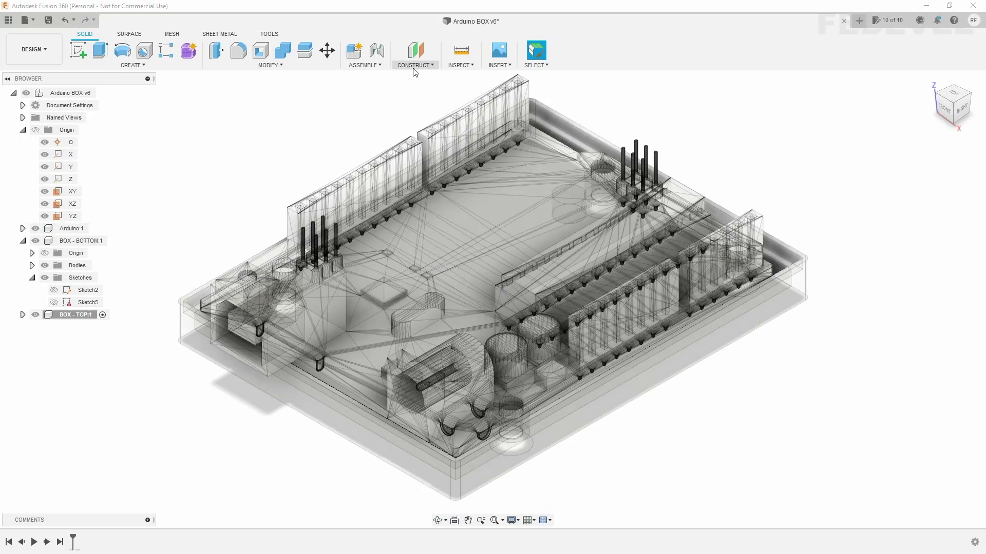
{"action": "left_click", "coordinate": [415, 67]}
{"action": "left_click", "coordinate": [417, 78]}
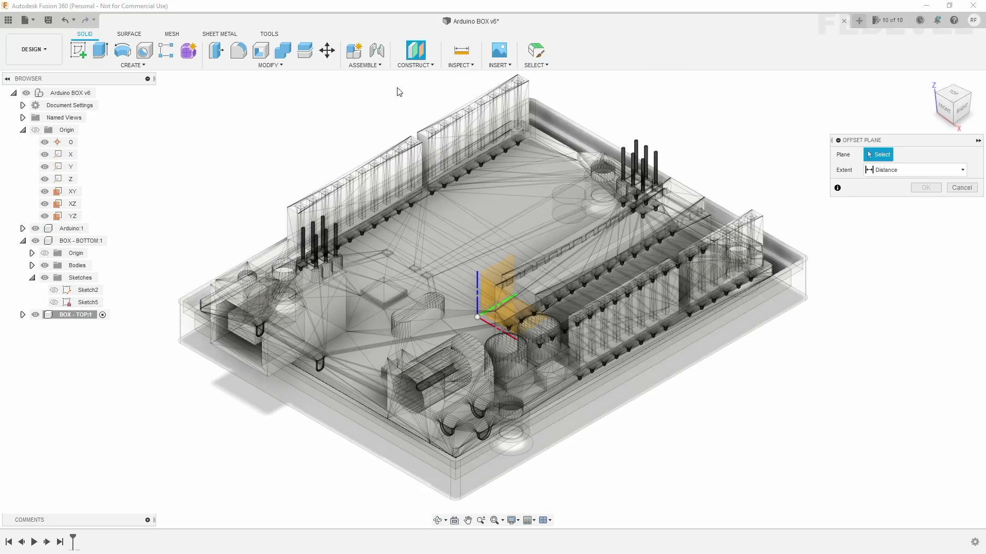
{"action": "left_click", "coordinate": [267, 258]}
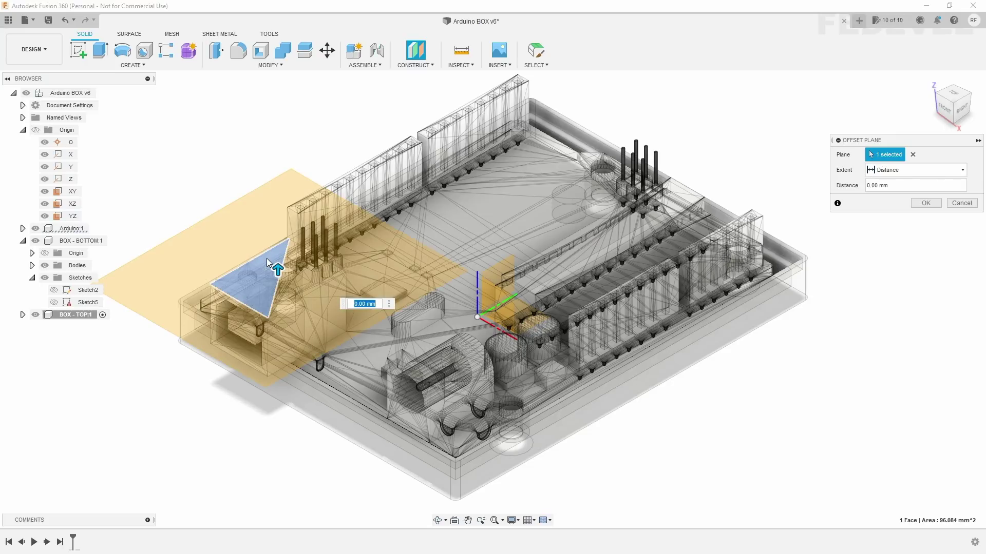
{"action": "left_click_drag", "start_coordinate": [277, 268], "coordinate": [277, 257]}
{"action": "type", "text": "1"}
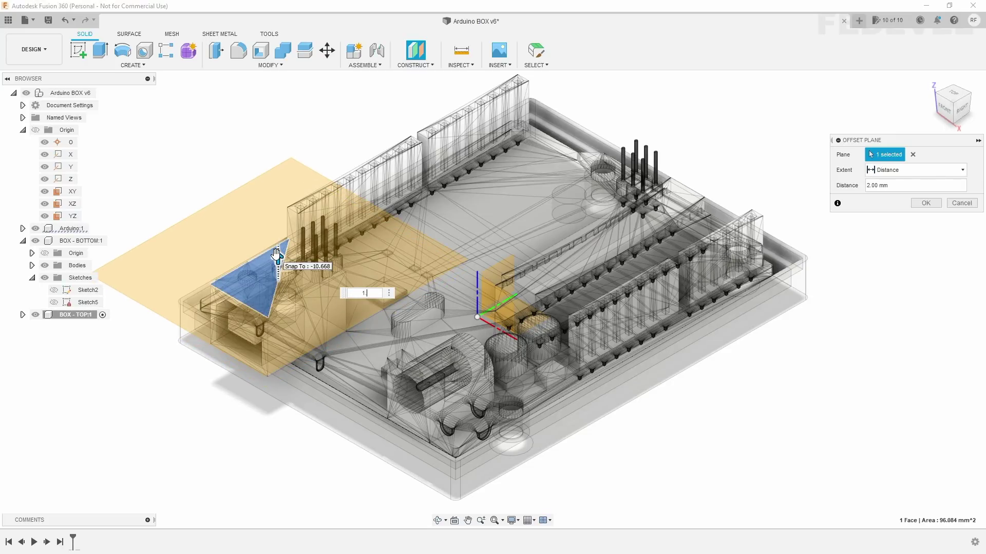
{"action": "type", "text": "5"}
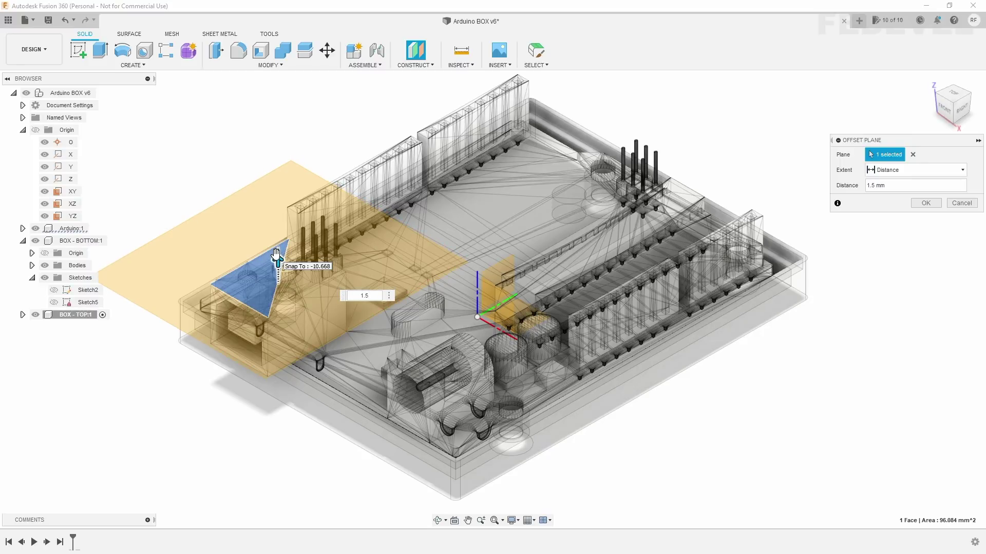
{"action": "left_click", "coordinate": [924, 205]}
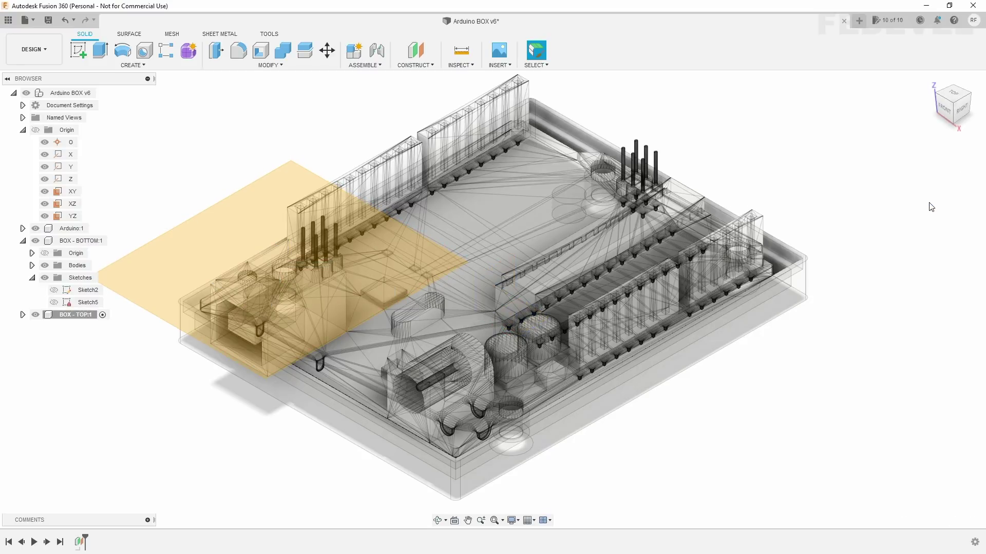
{"action": "left_click", "coordinate": [930, 80]}
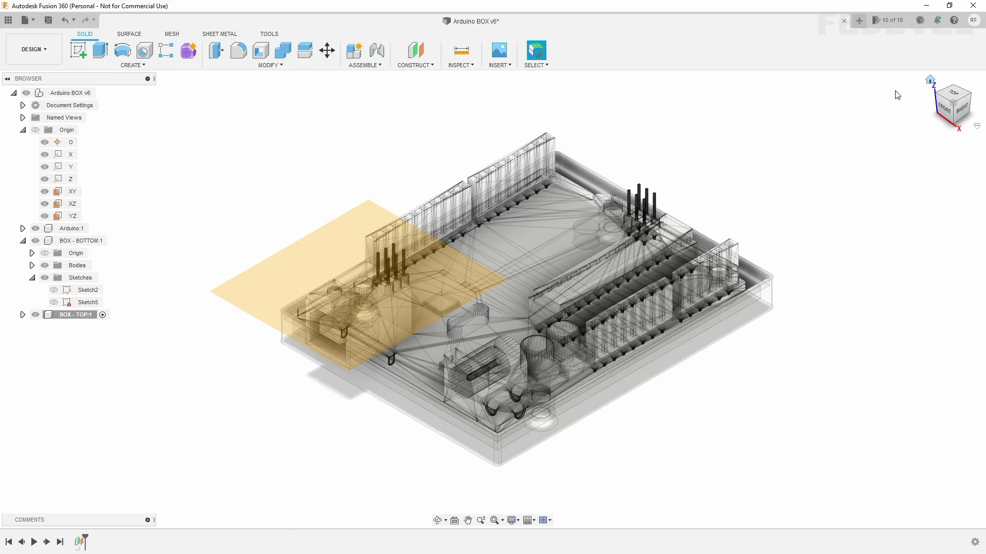
- Start a new sketch on the 1.5 mm offset plane
{"action": "left_click", "coordinate": [79, 51]}
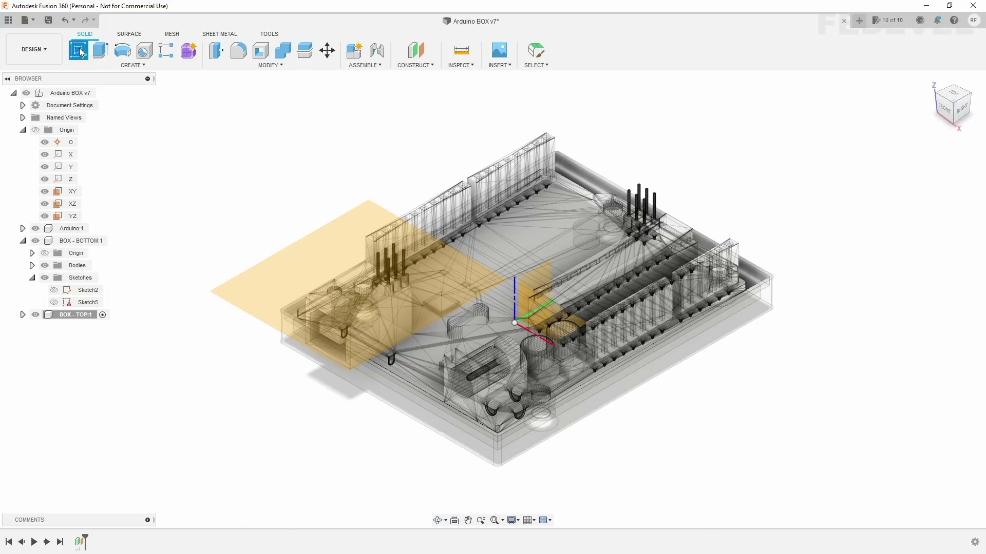
{"action": "left_click", "coordinate": [276, 273]}
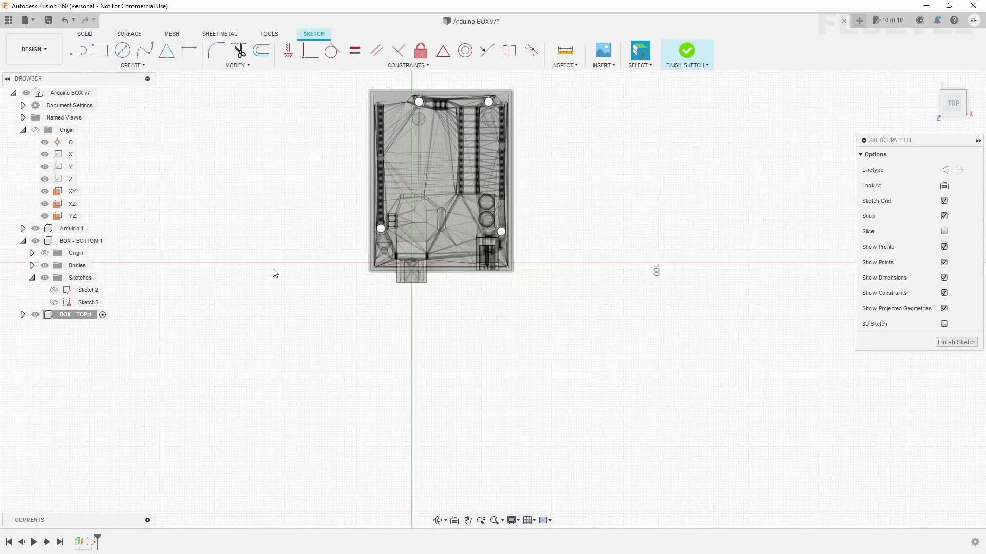
{"action": "scroll", "coordinate": [427, 122], "scroll_direction": "up", "scroll_amount": 3}
{"action": "scroll", "coordinate": [427, 123], "scroll_direction": "up", "scroll_amount": 2}
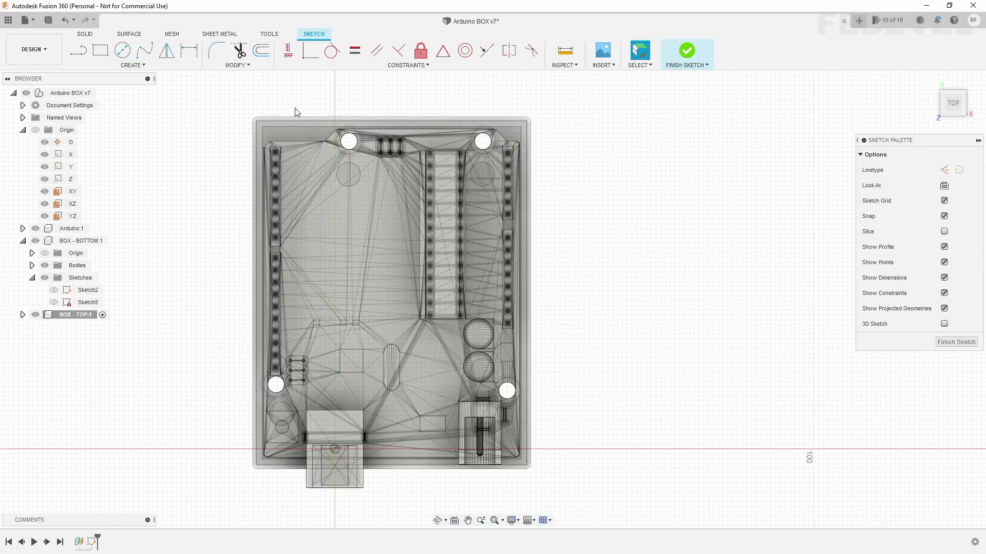
- Show Sketch2, project the box's outer and inner outlines, and finish the sketch
{"action": "left_click", "coordinate": [105, 65]}
{"action": "mouse_move", "coordinate": [99, 248]}
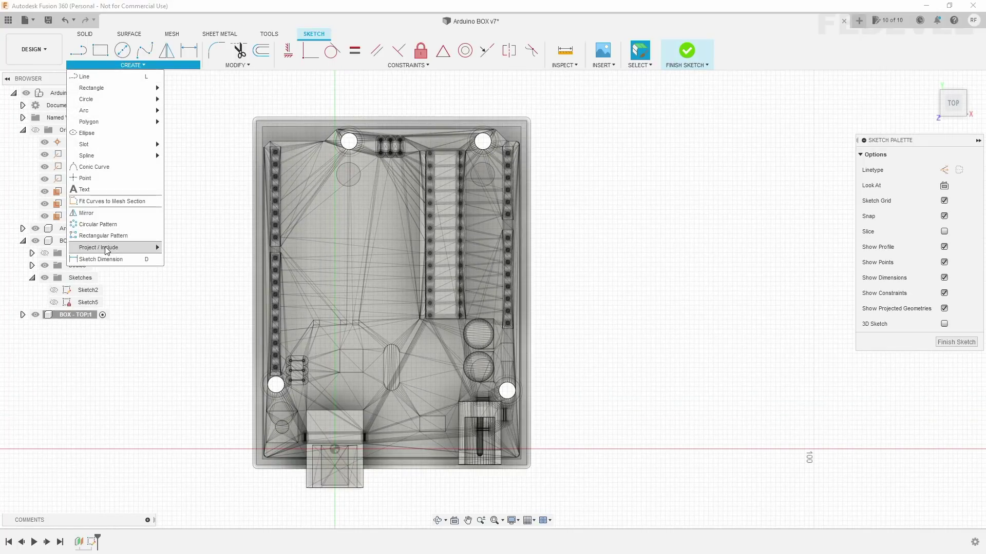
{"action": "left_click", "coordinate": [168, 249]}
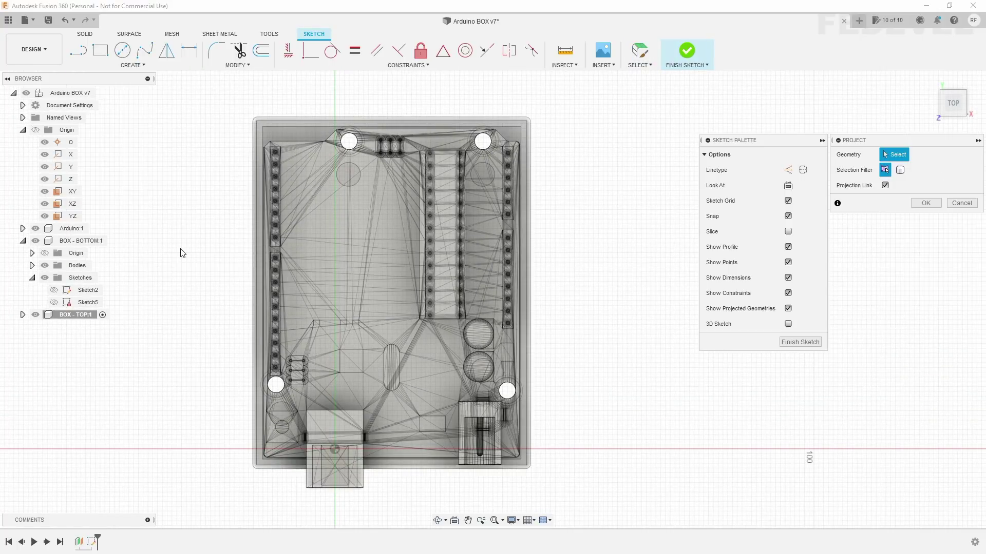
{"action": "left_click", "coordinate": [54, 290]}
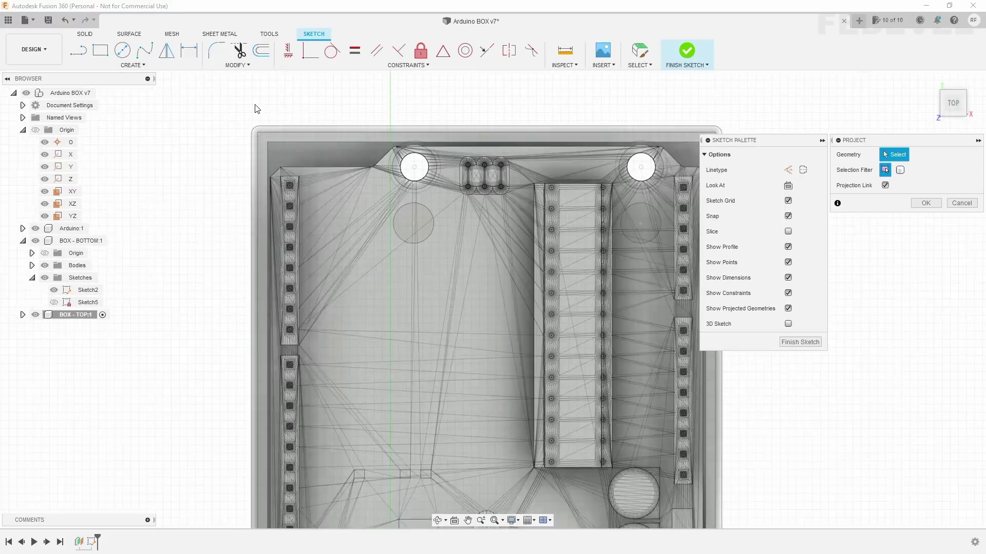
{"action": "scroll", "coordinate": [258, 131], "scroll_direction": "up", "scroll_amount": 3}
{"action": "scroll", "coordinate": [258, 131], "scroll_direction": "up", "scroll_amount": 2}
{"action": "left_click", "coordinate": [286, 136]}
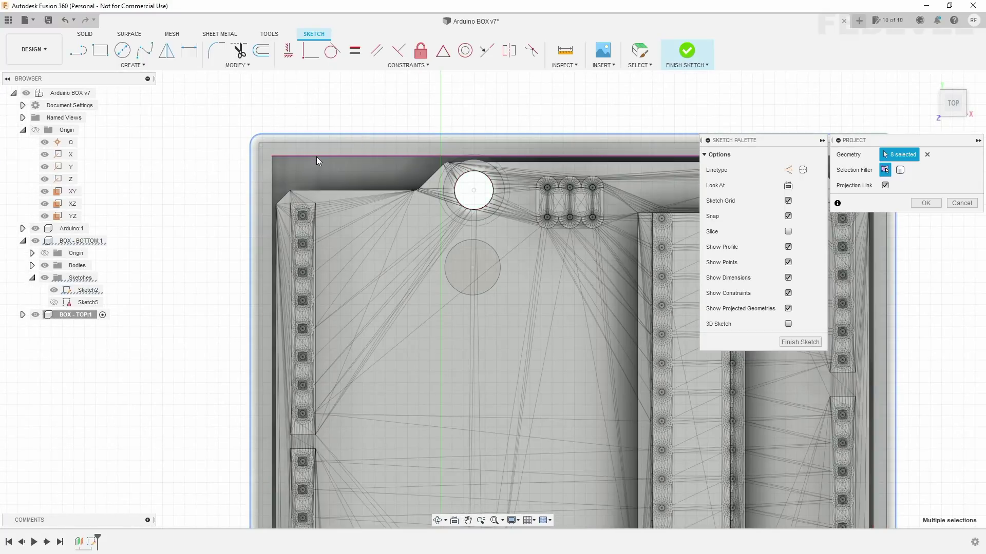
{"action": "left_click", "coordinate": [316, 156]}
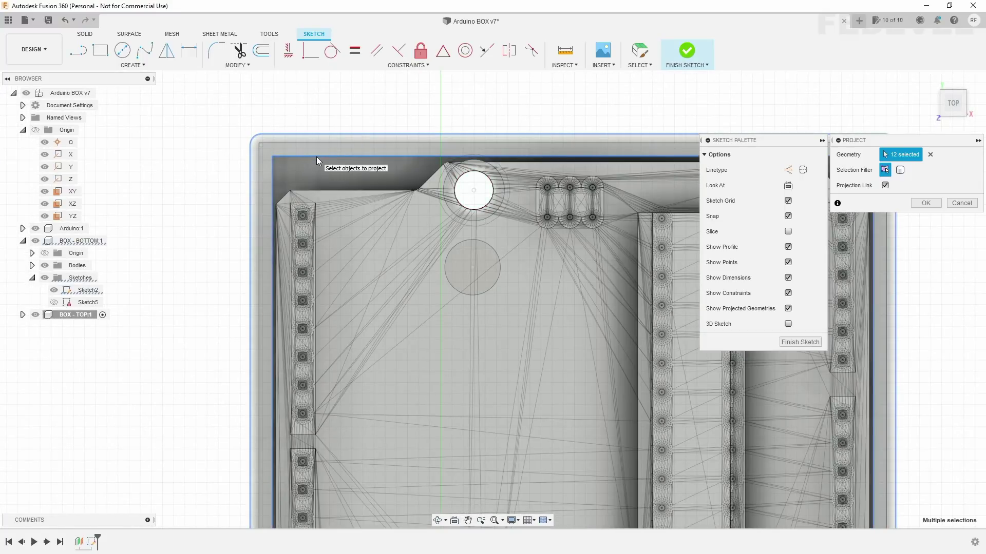
{"action": "left_click", "coordinate": [919, 203]}
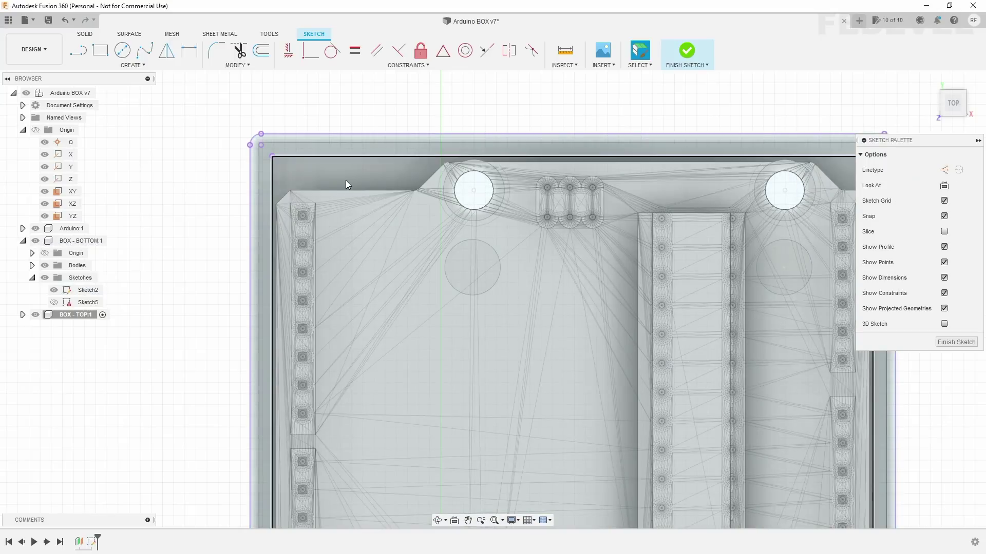
{"action": "key", "text": "F6"}
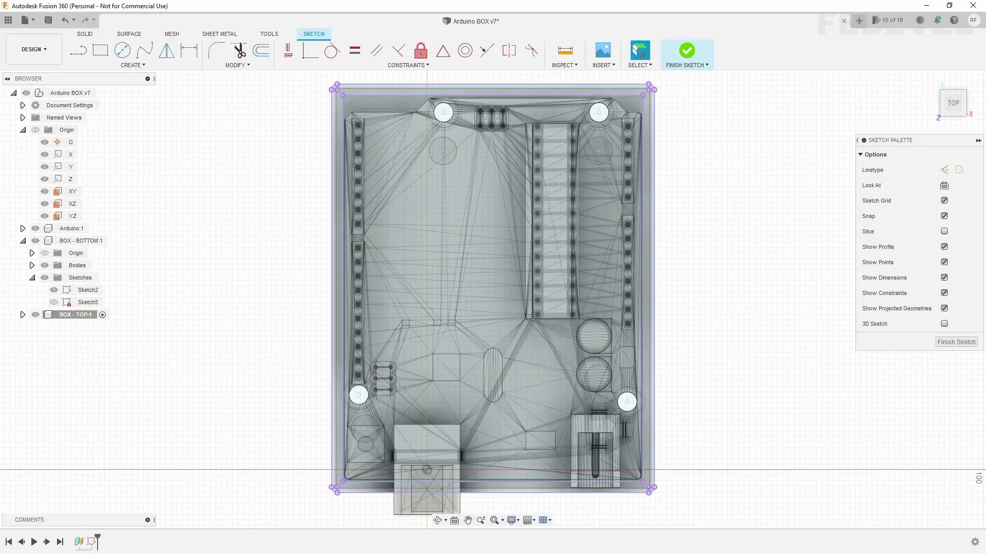
{"action": "left_click", "coordinate": [944, 343]}
- Extrude the thin outline profile To Object, ending at the bottom box's rim face
{"action": "left_click", "coordinate": [938, 79]}
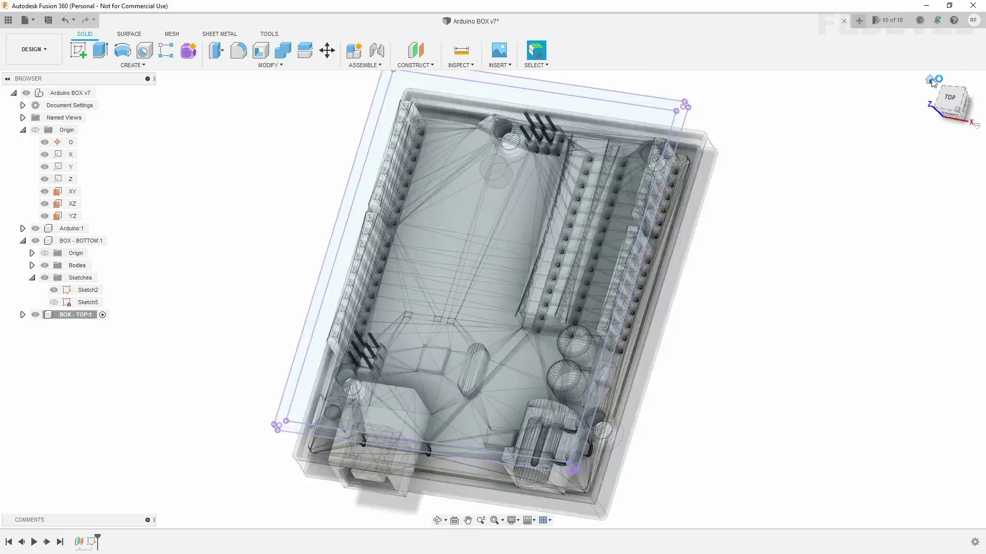
{"action": "left_click", "coordinate": [105, 56]}
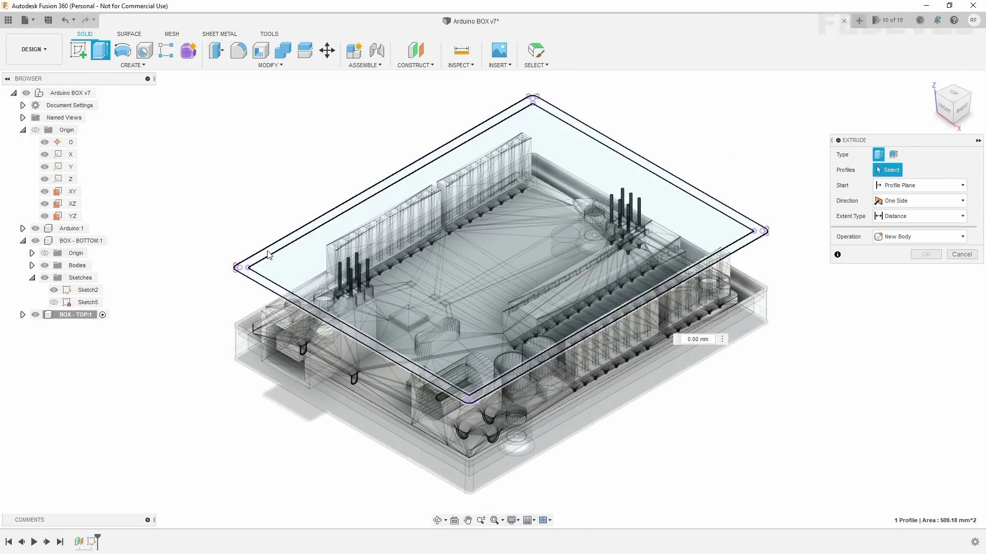
{"action": "left_click", "coordinate": [642, 303]}
{"action": "left_click", "coordinate": [919, 216]}
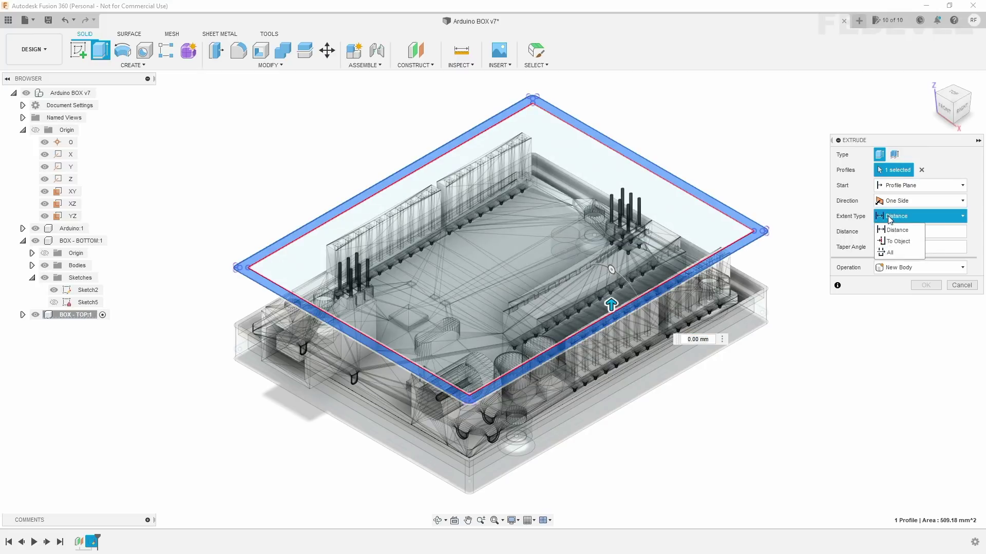
{"action": "left_click", "coordinate": [896, 237]}
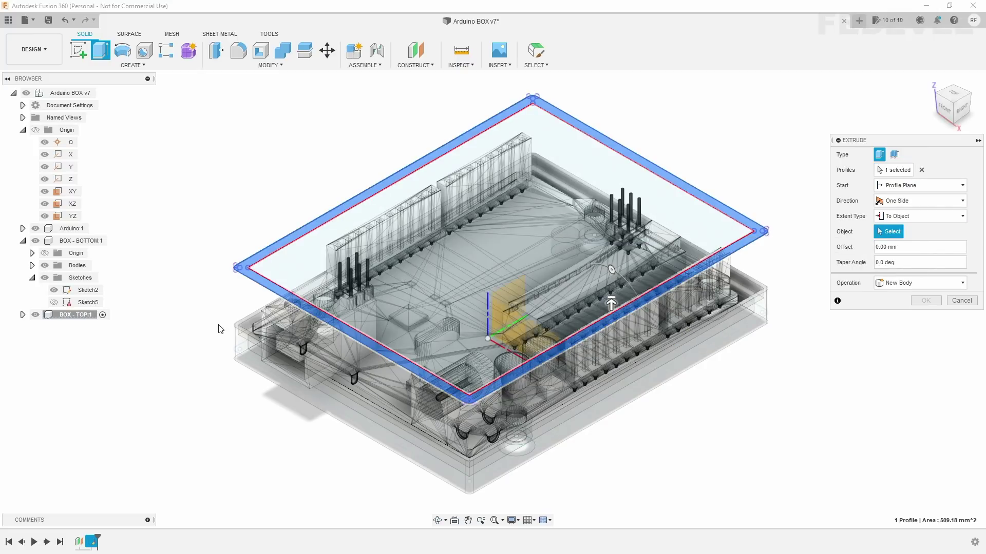
{"action": "scroll", "coordinate": [221, 328], "scroll_direction": "up", "scroll_amount": 5}
{"action": "scroll", "coordinate": [257, 308], "scroll_direction": "up", "scroll_amount": 3}
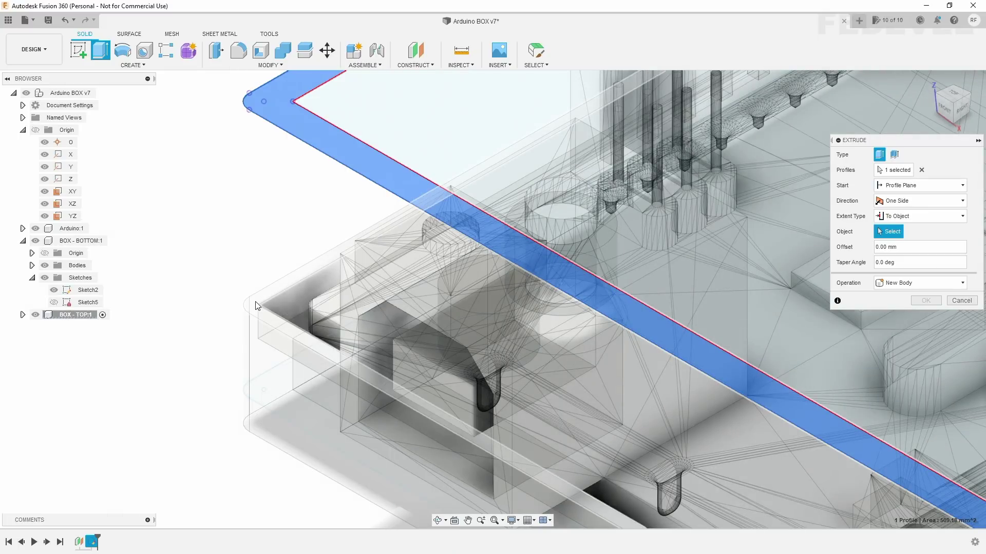
{"action": "left_click", "coordinate": [259, 306]}
{"action": "scroll", "coordinate": [201, 308], "scroll_direction": "down", "scroll_amount": 5}
{"action": "scroll", "coordinate": [172, 307], "scroll_direction": "down", "scroll_amount": 2}
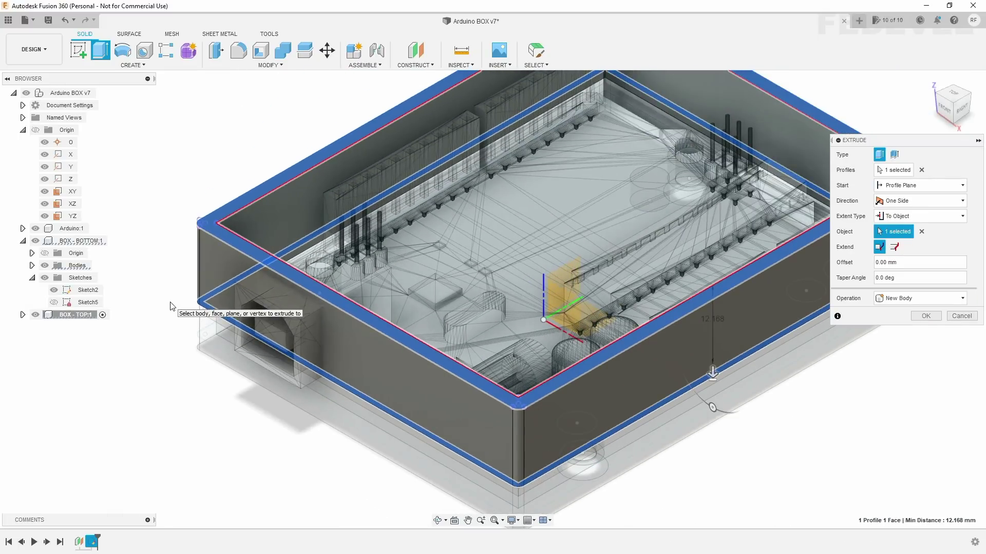
{"action": "left_click", "coordinate": [915, 314]}
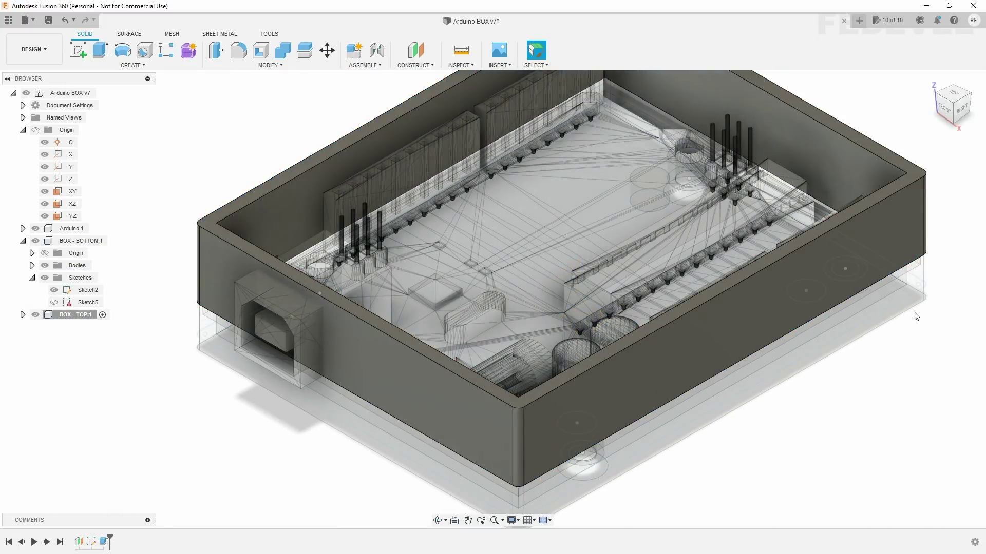
{"action": "left_click", "coordinate": [23, 315]}
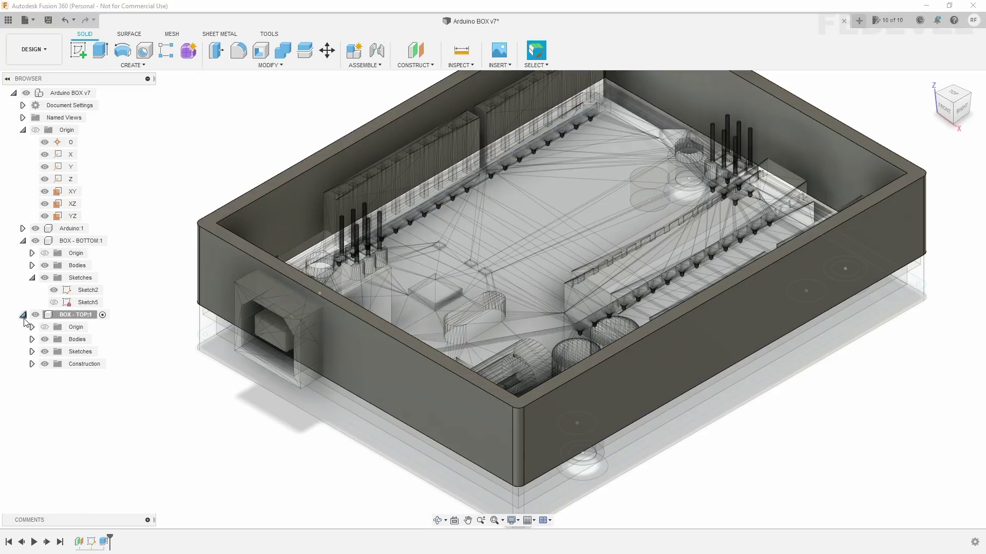
- Show Sketch6 and extrude its rim and inner profiles 2 mm, joined, as the lid plate
{"action": "left_click", "coordinate": [32, 352]}
{"action": "left_click", "coordinate": [54, 365]}
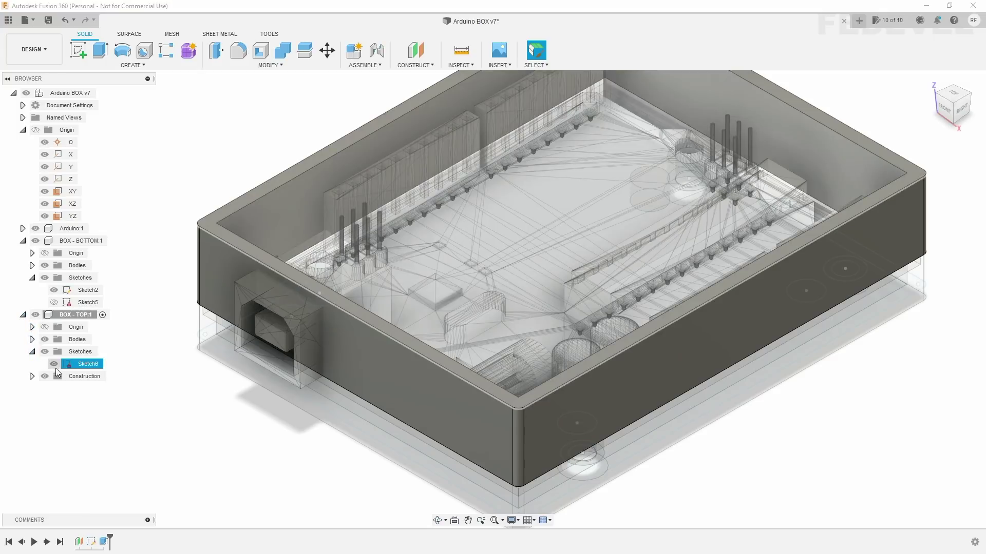
{"action": "left_click", "coordinate": [54, 365]}
{"action": "key", "text": "F6"}
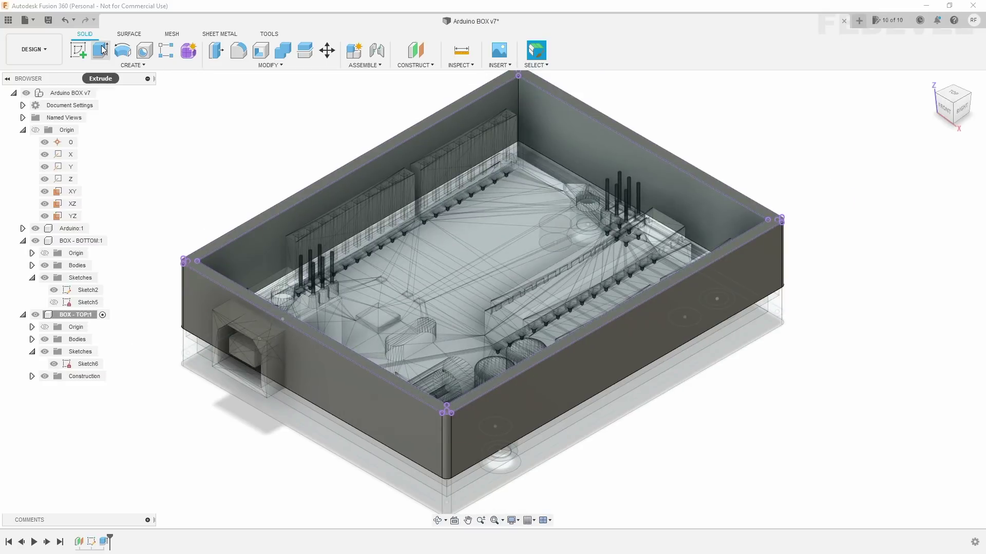
{"action": "left_click", "coordinate": [102, 50]}
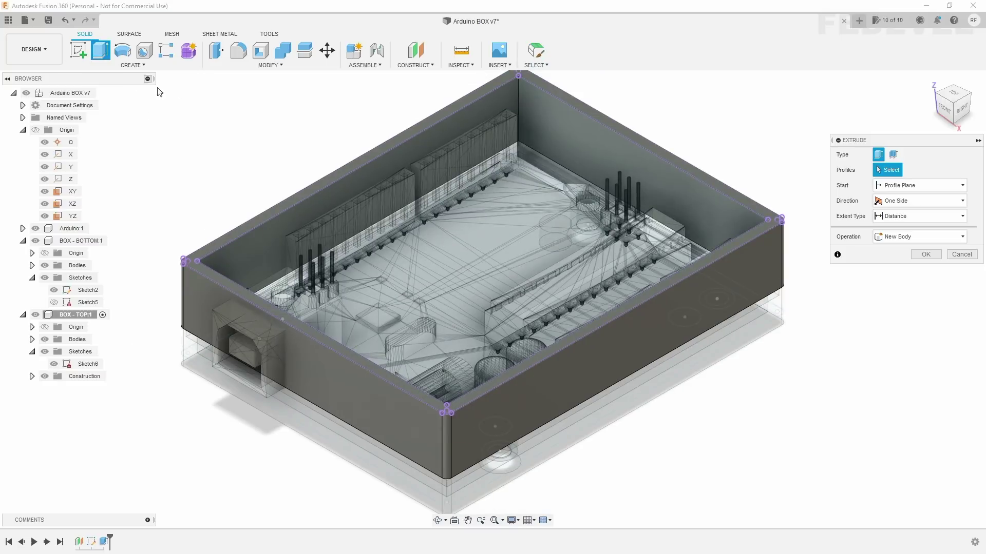
{"action": "left_click", "coordinate": [232, 233]}
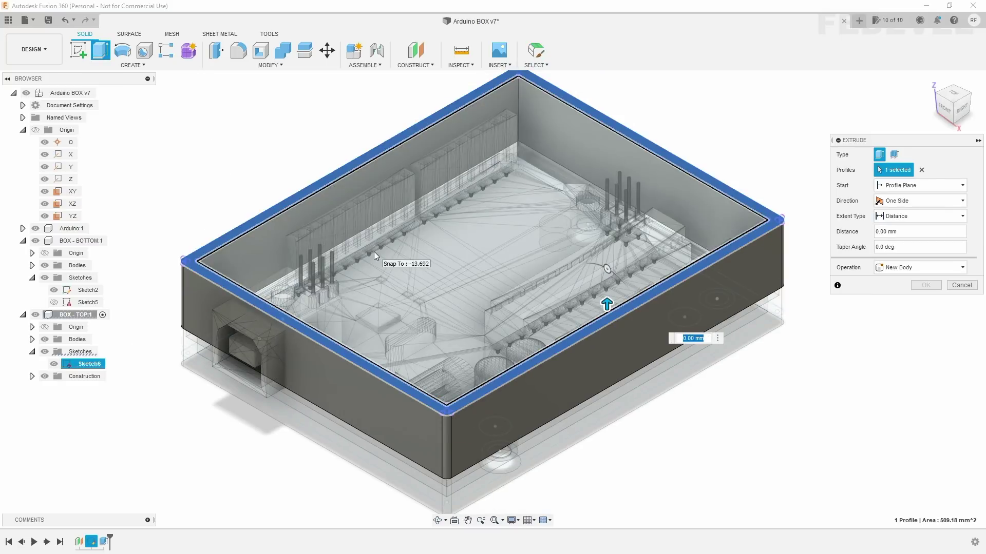
{"action": "left_click", "coordinate": [359, 257]}
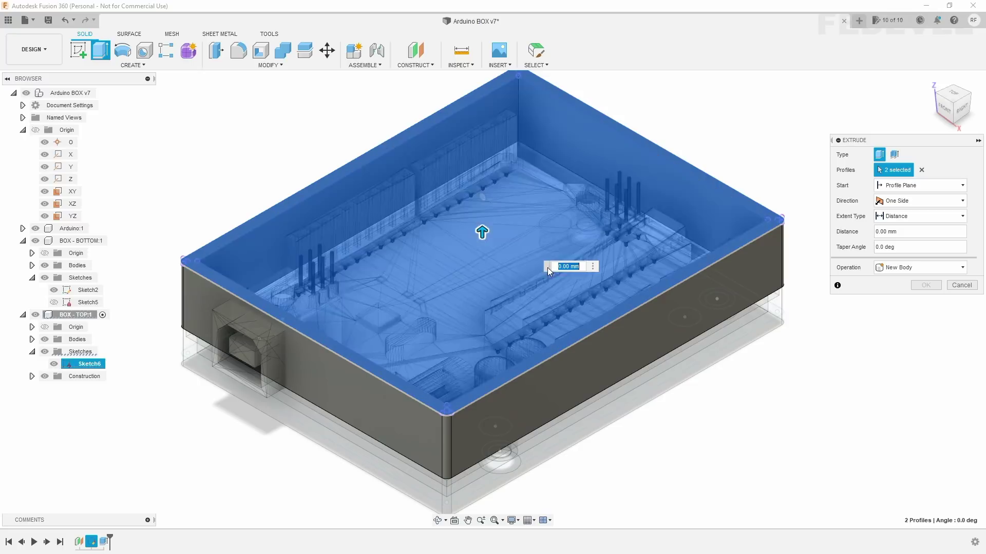
{"action": "left_click_drag", "start_coordinate": [482, 233], "coordinate": [481, 220]}
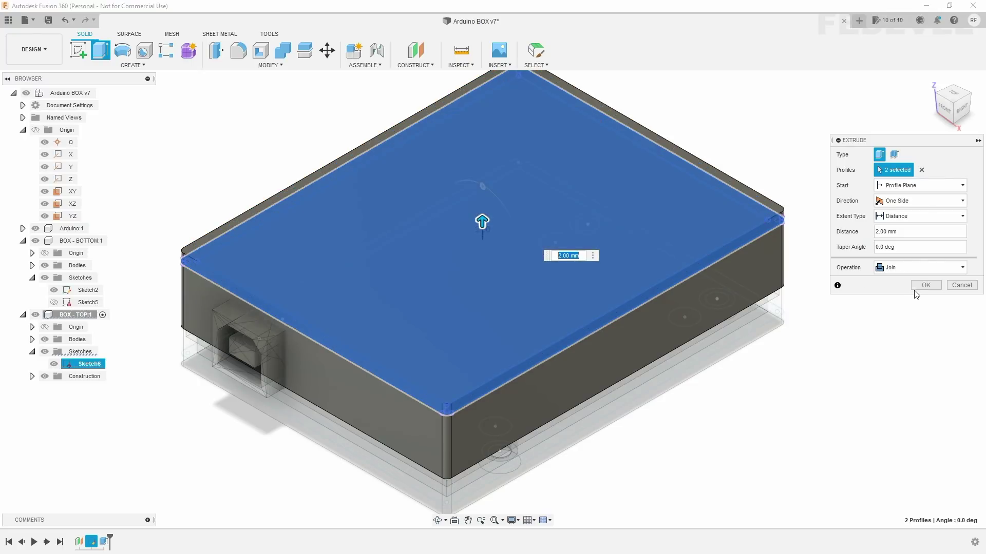
{"action": "left_click", "coordinate": [920, 288]}
{"action": "mouse_move", "coordinate": [952, 104]}
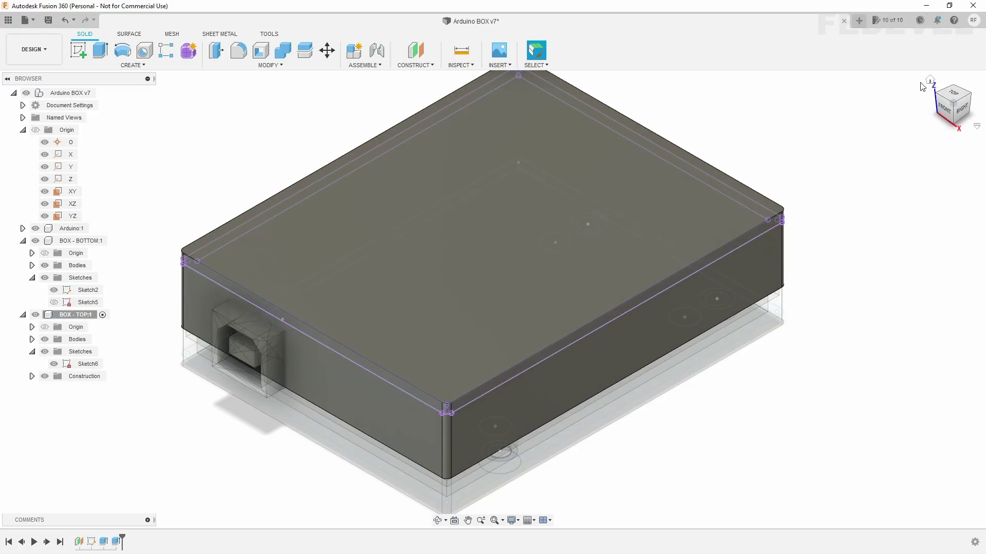
{"action": "left_click", "coordinate": [930, 81]}
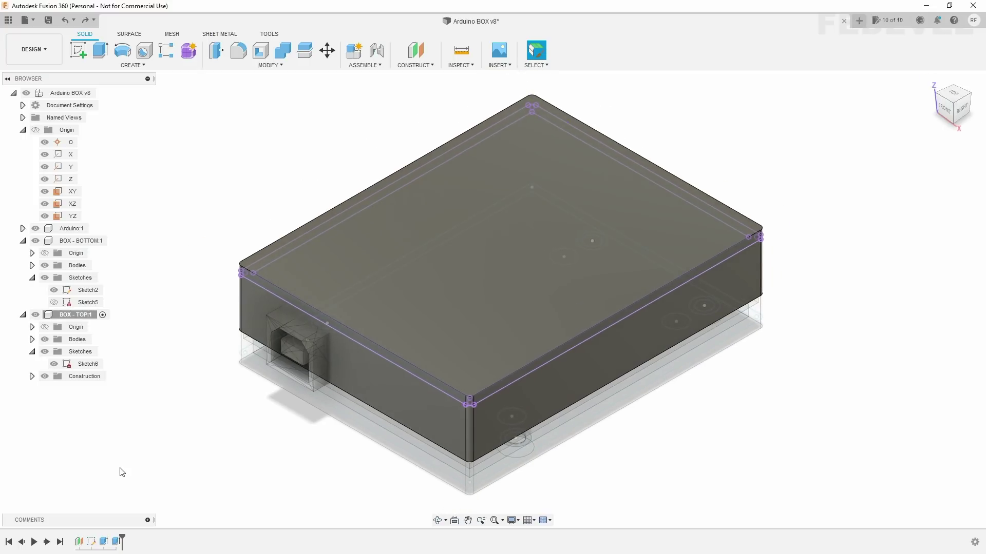
- Edit Sketch6 with the board hidden and project the four standoff circles into it
{"action": "right_click", "coordinate": [91, 542]}
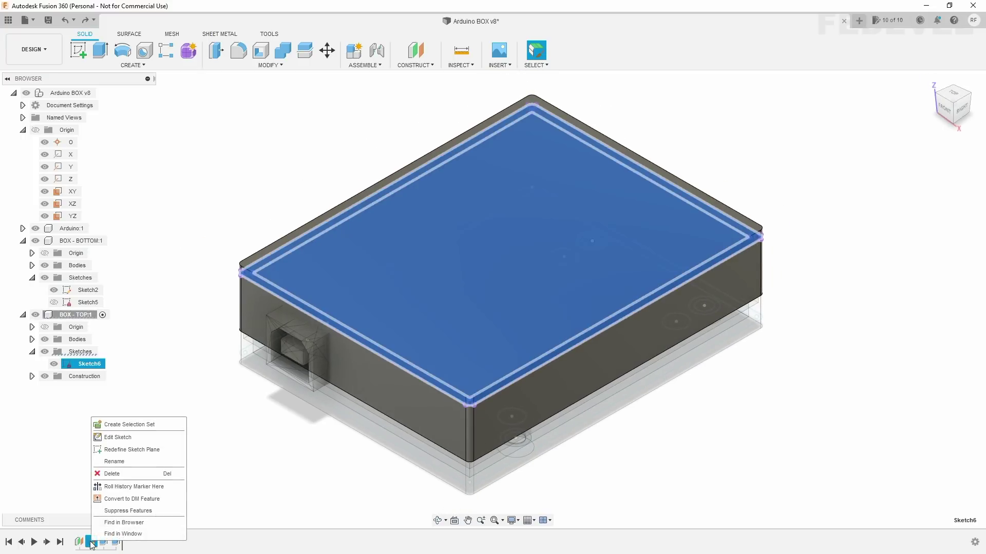
{"action": "left_click", "coordinate": [111, 438]}
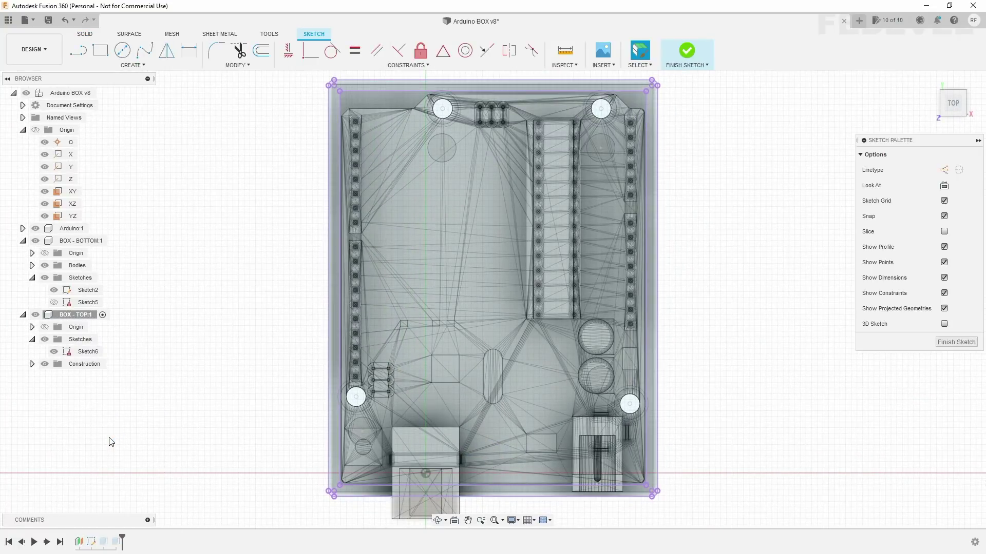
{"action": "left_click", "coordinate": [35, 229]}
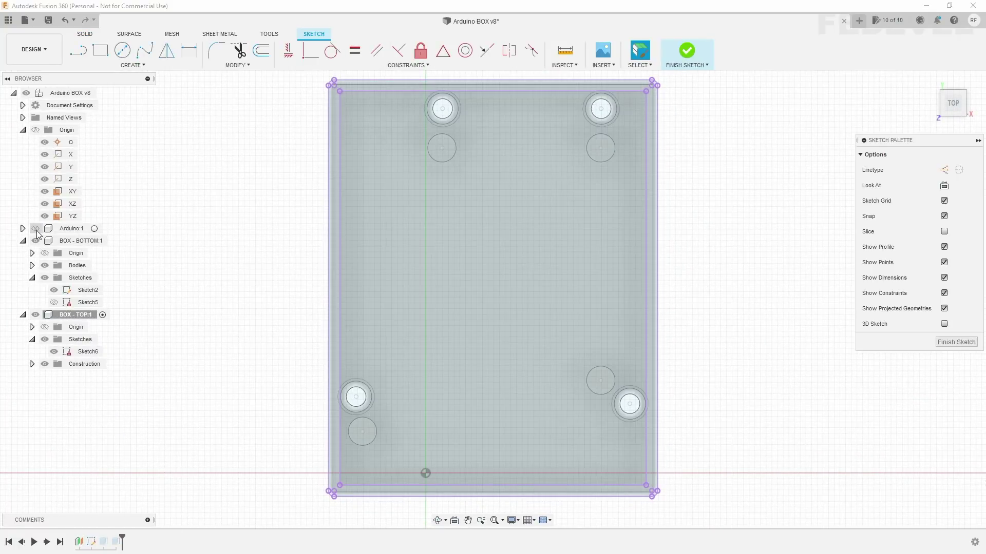
{"action": "left_click", "coordinate": [143, 66]}
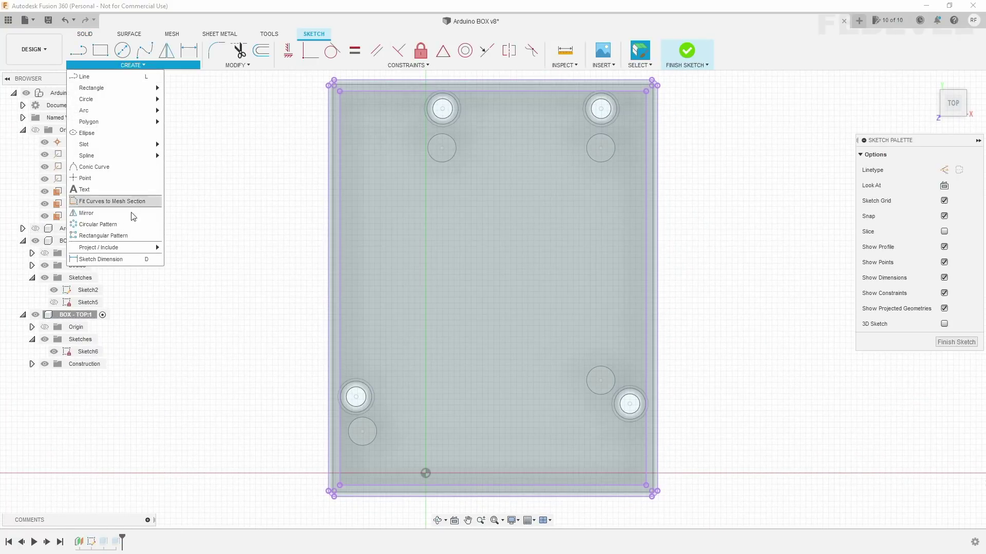
{"action": "mouse_move", "coordinate": [99, 247]}
{"action": "left_click", "coordinate": [181, 251]}
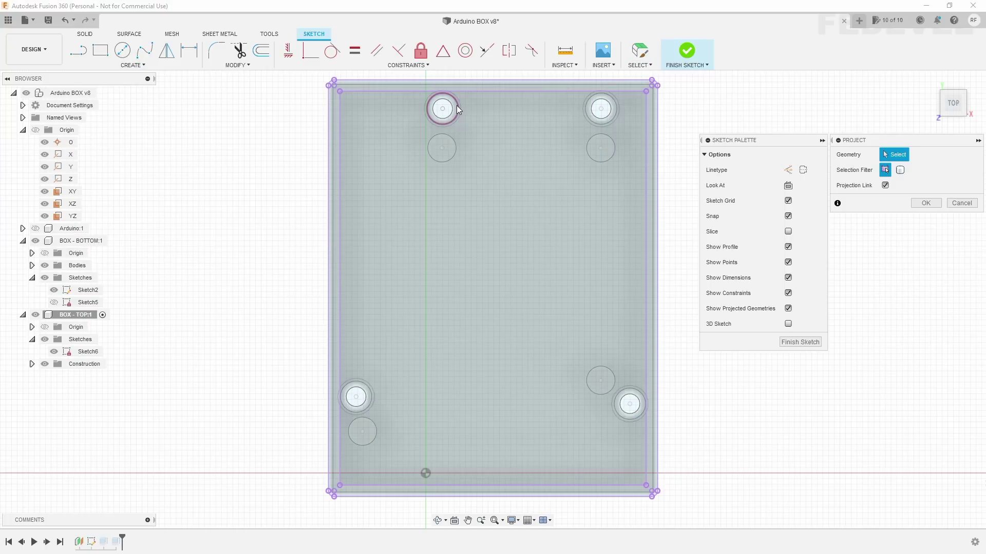
{"action": "left_click", "coordinate": [457, 105]}
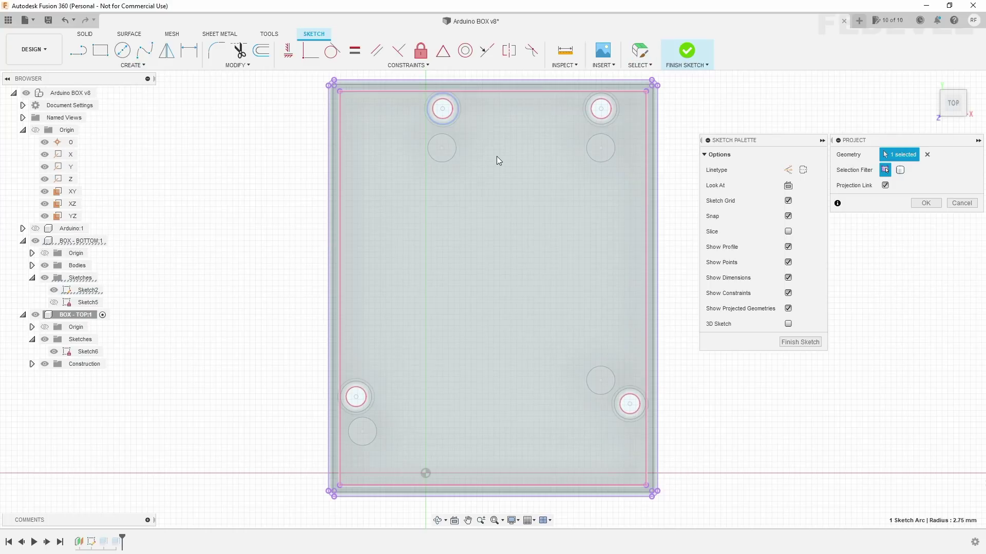
{"action": "left_click", "coordinate": [587, 114]}
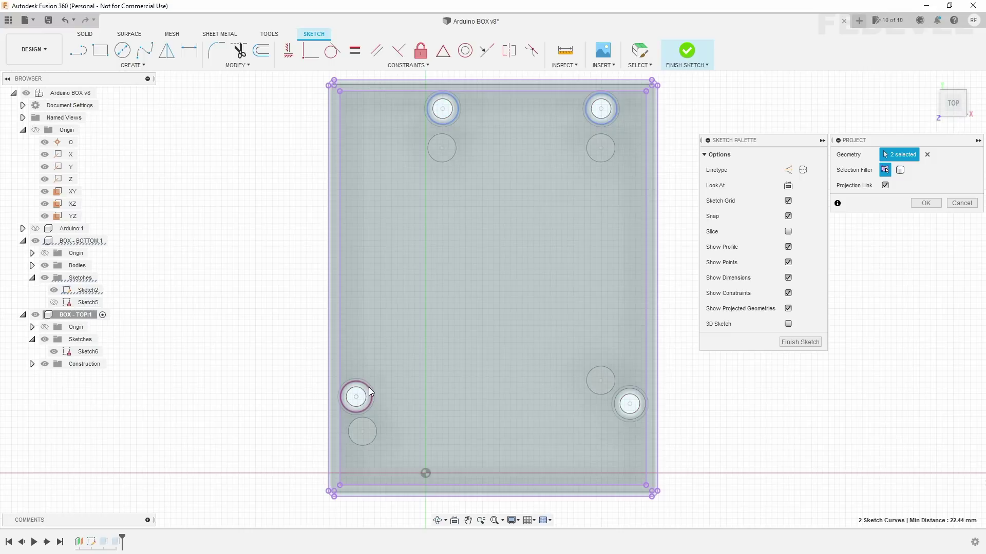
{"action": "left_click", "coordinate": [369, 392]}
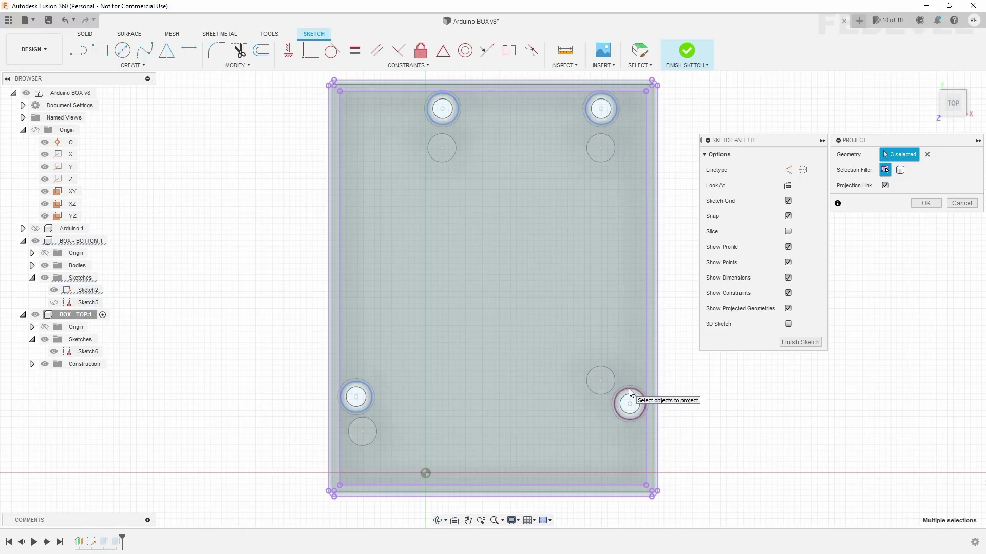
{"action": "left_click", "coordinate": [631, 393]}
{"action": "left_click", "coordinate": [917, 204]}
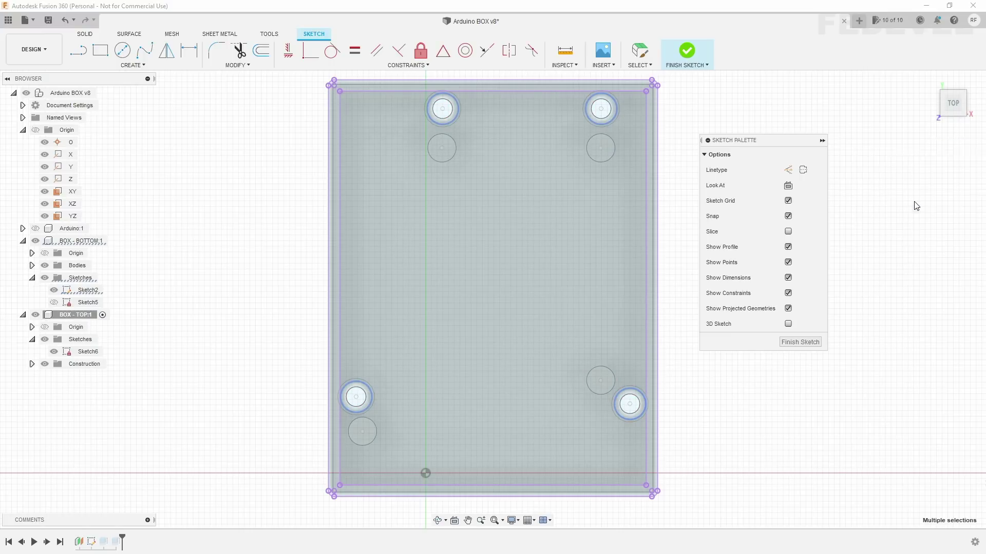
{"action": "left_click", "coordinate": [958, 342]}
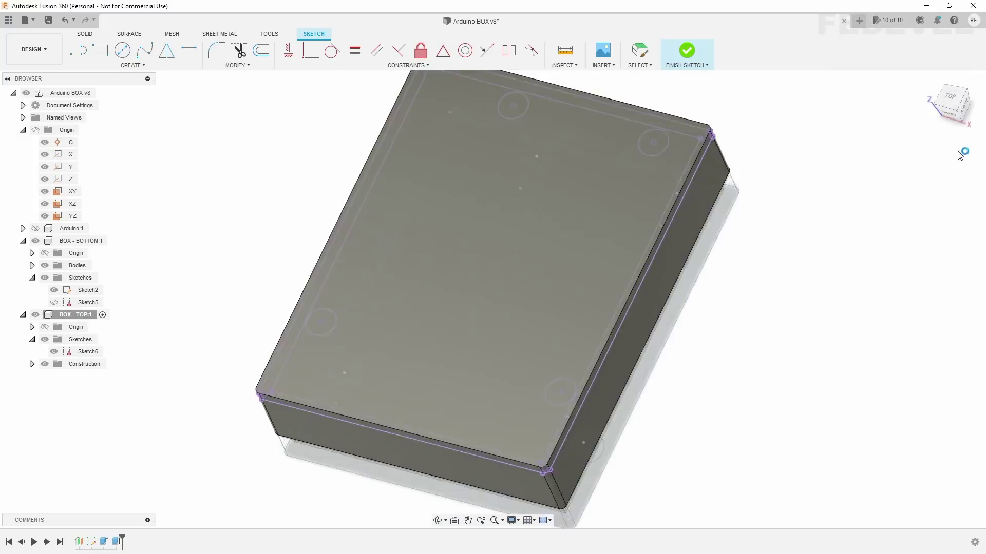
{"action": "left_click", "coordinate": [929, 80]}
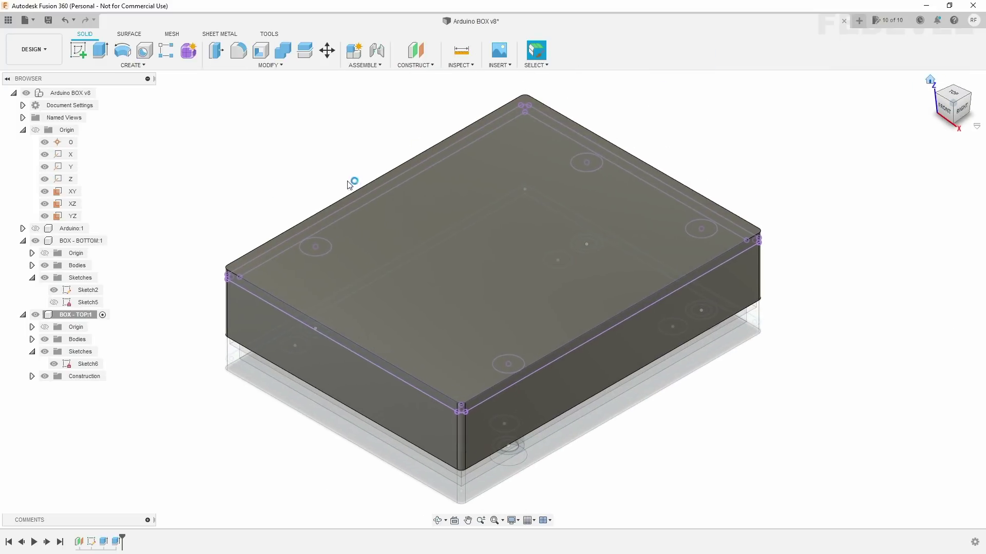
- Hide the lid body and select the four projected circles for extrusion
{"action": "left_click", "coordinate": [45, 339]}
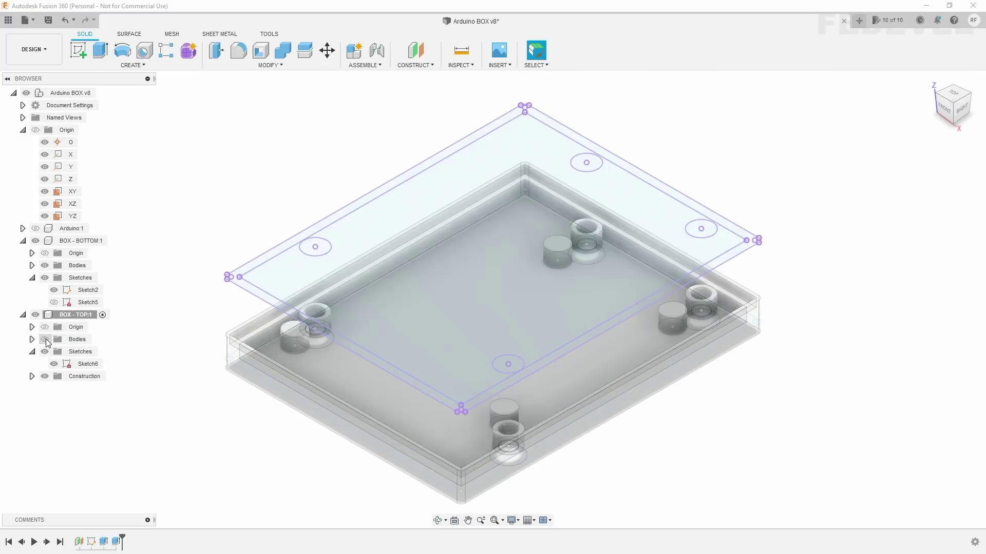
{"action": "left_click", "coordinate": [100, 50]}
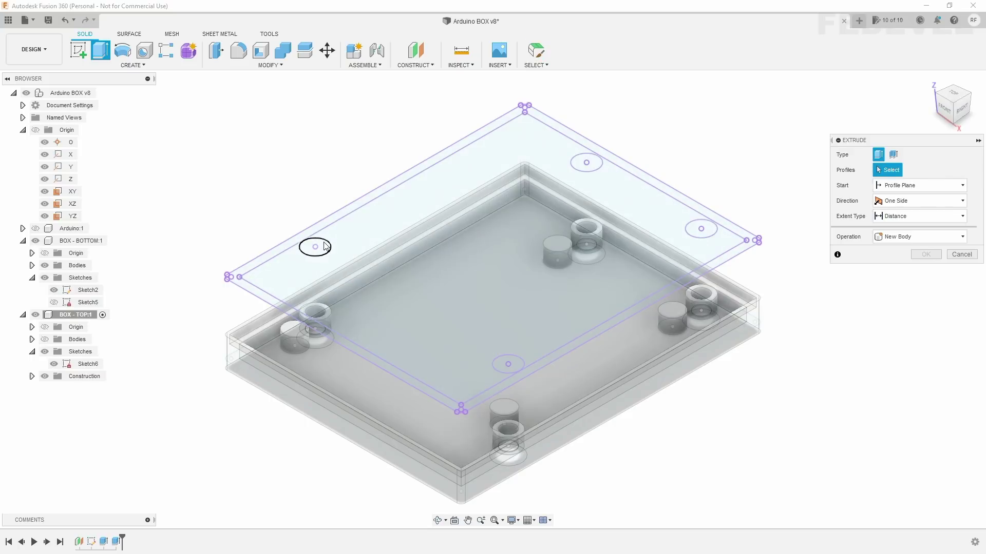
{"action": "left_click", "coordinate": [318, 247]}
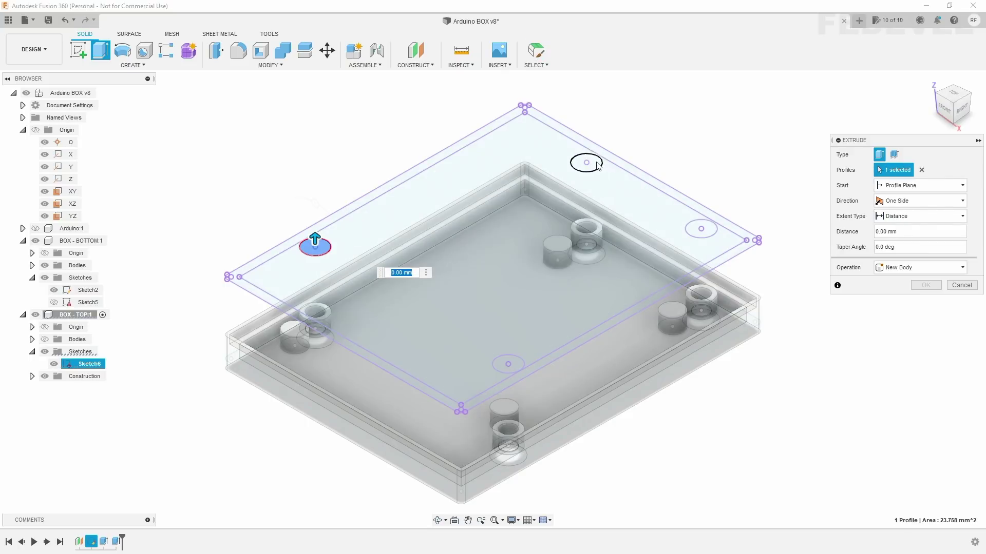
{"action": "left_click", "coordinate": [596, 164]}
{"action": "left_click", "coordinate": [692, 229]}
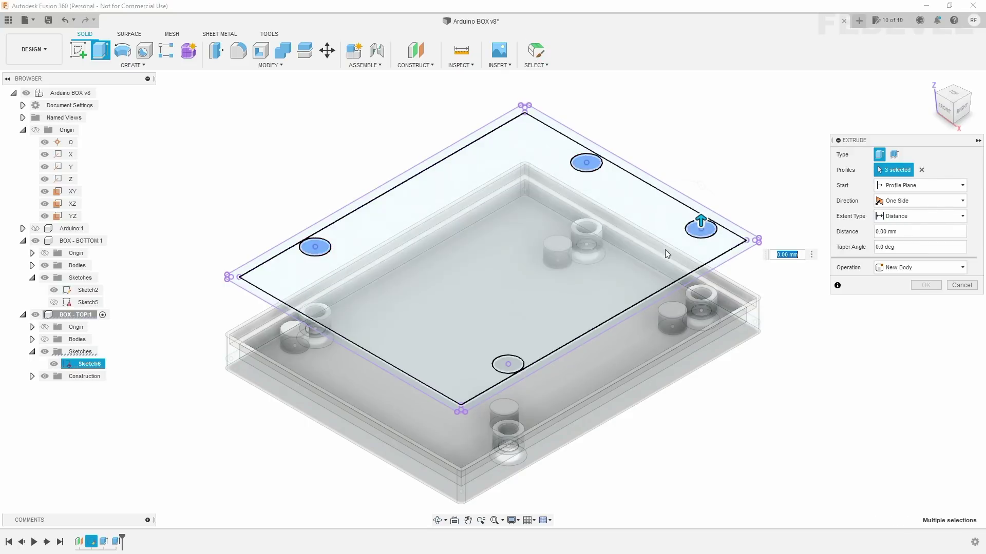
{"action": "left_click", "coordinate": [507, 363]}
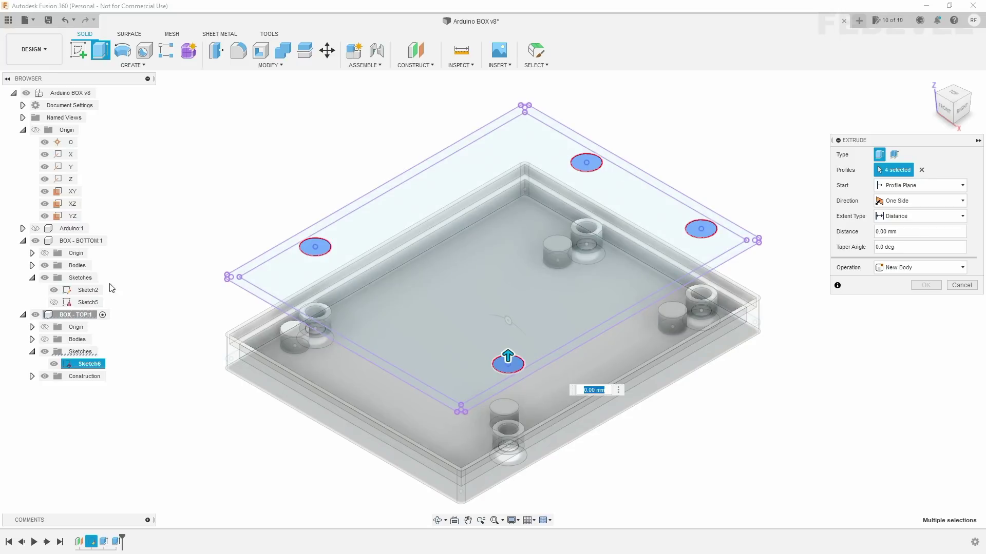
- Extrude the circles To Object at the chosen face, then show the lid bodies again
{"action": "left_click", "coordinate": [36, 229]}
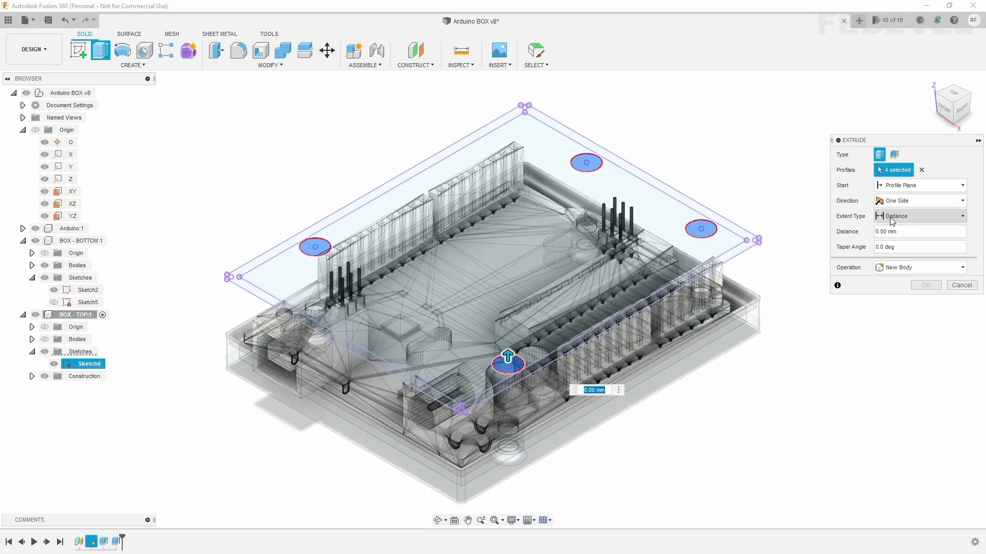
{"action": "left_click", "coordinate": [892, 218]}
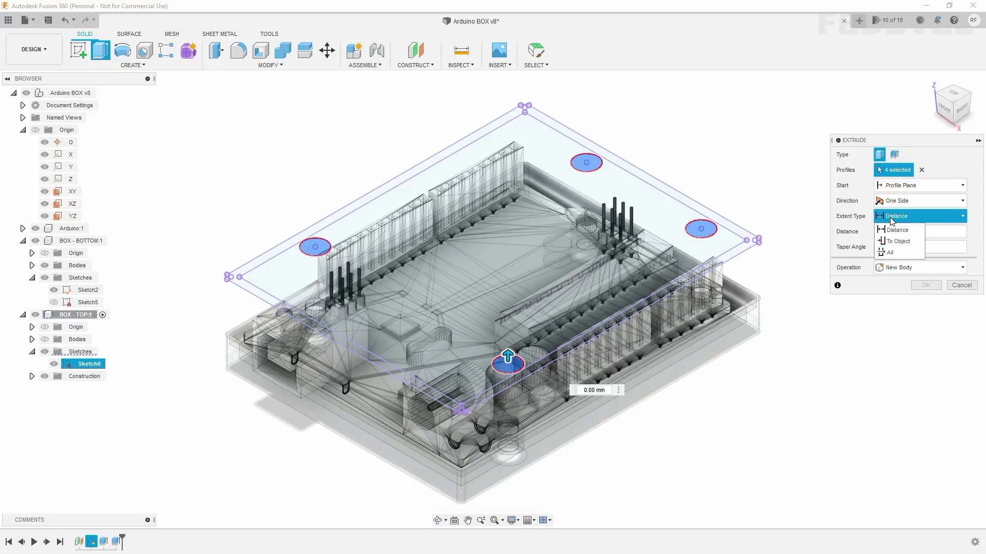
{"action": "left_click", "coordinate": [890, 240]}
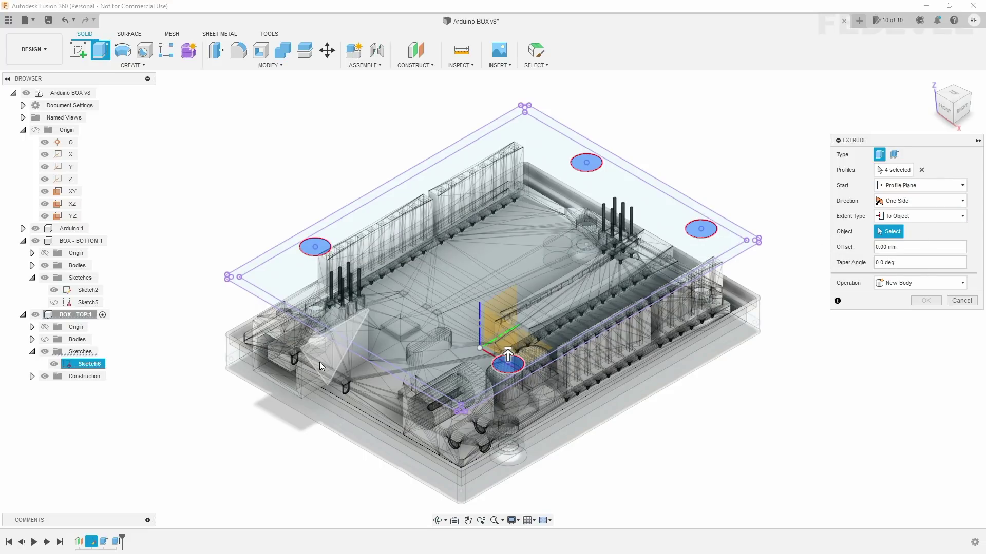
{"action": "scroll", "coordinate": [319, 362], "scroll_direction": "up", "scroll_amount": 3}
{"action": "scroll", "coordinate": [319, 362], "scroll_direction": "up", "scroll_amount": 3}
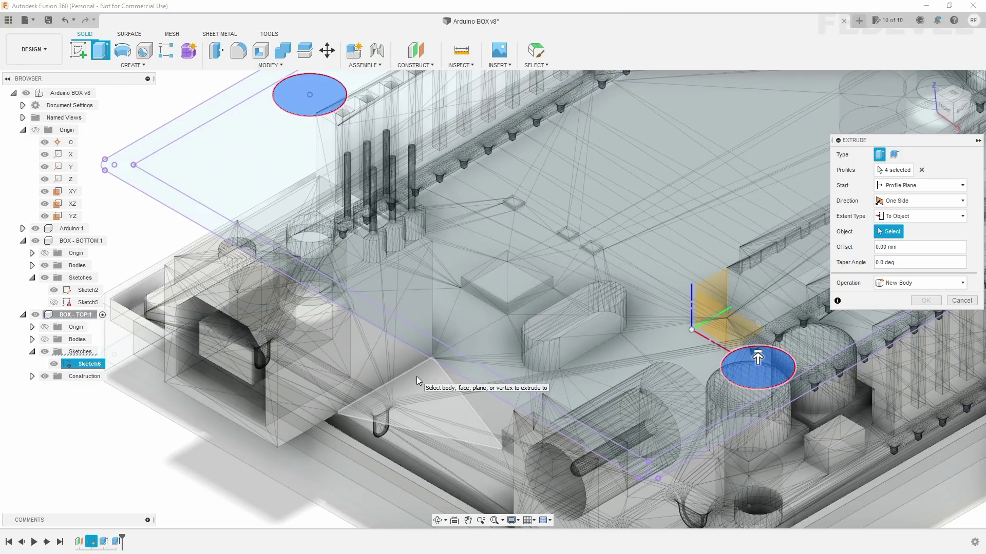
{"action": "left_click", "coordinate": [416, 377]}
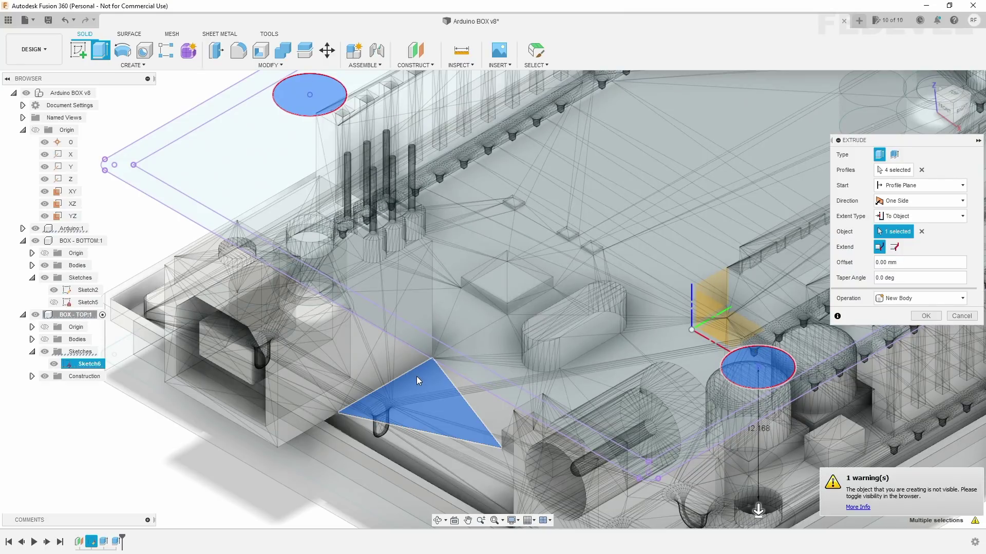
{"action": "left_click", "coordinate": [922, 316]}
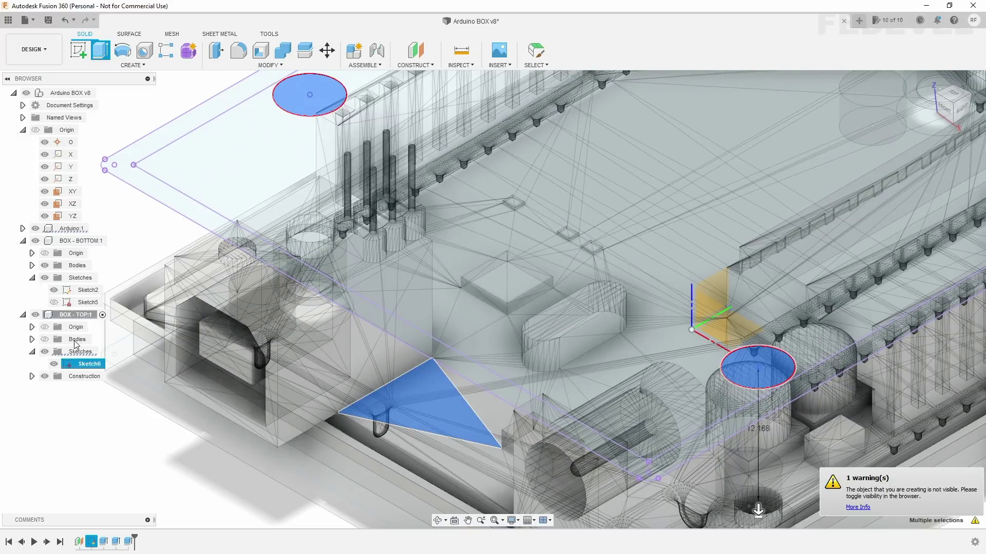
{"action": "left_click", "coordinate": [45, 339]}
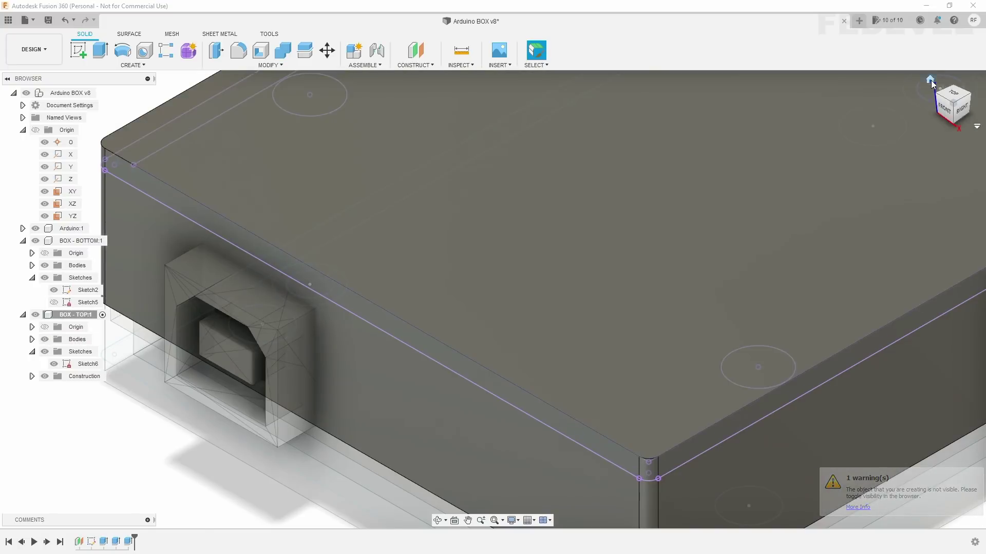
{"action": "left_click", "coordinate": [931, 82]}
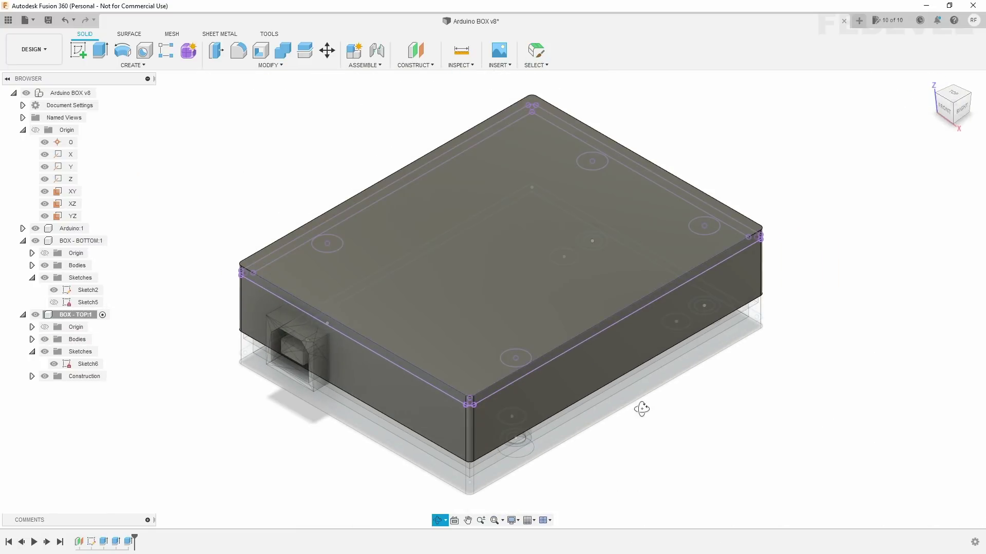
- Hide the Arduino board, save as version 9, and hide BOX - BOTTOM to view the lid
{"action": "left_click_drag", "start_coordinate": [641, 409], "coordinate": [242, 241]}
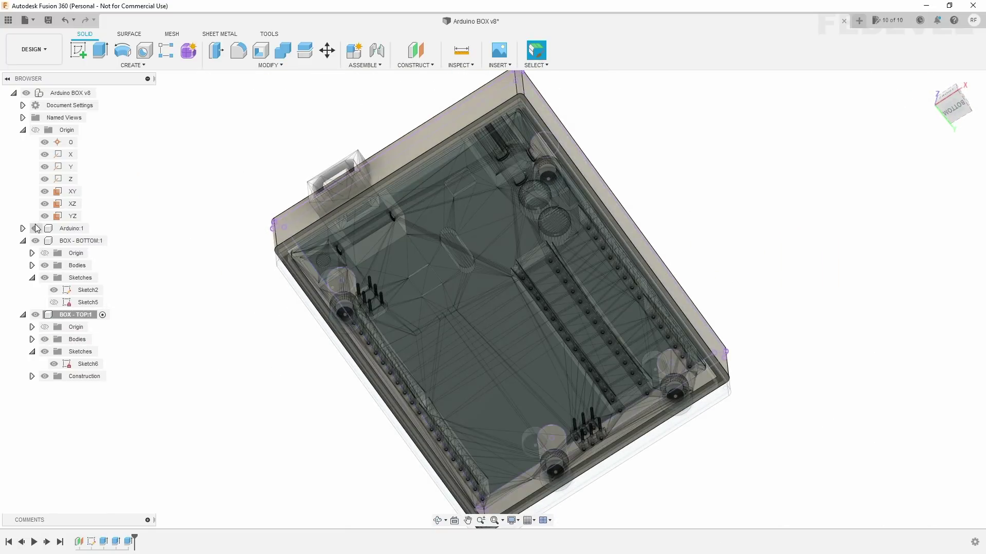
{"action": "left_click", "coordinate": [35, 228]}
{"action": "mouse_move", "coordinate": [429, 288]}
{"action": "middle_mouse_down", "text": "shift"}
{"action": "mouse_move", "coordinate": [438, 245]}
{"action": "mouse_move", "coordinate": [426, 328]}
{"action": "middle_mouse_up", "text": "shift"}
{"action": "left_click", "coordinate": [929, 80]}
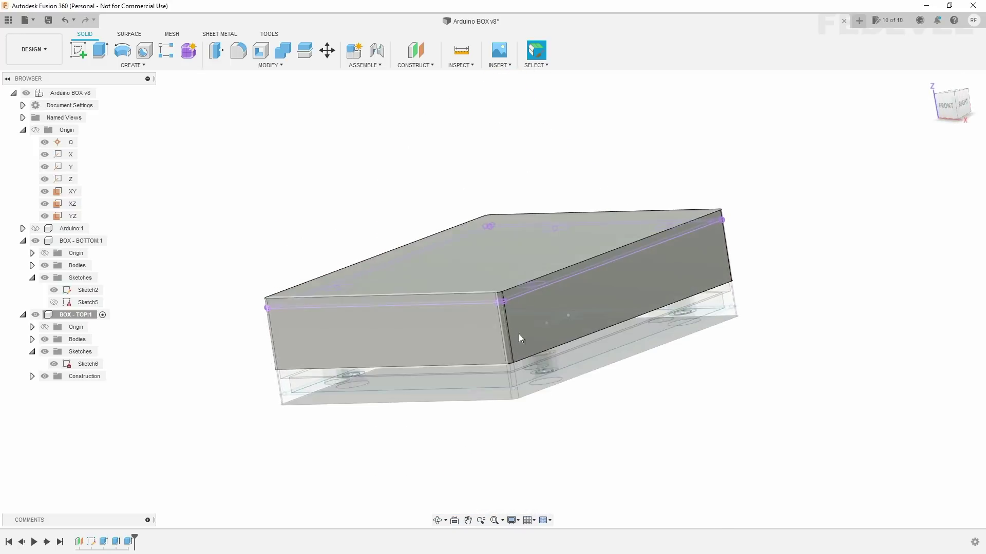
{"action": "left_click", "coordinate": [929, 80]}
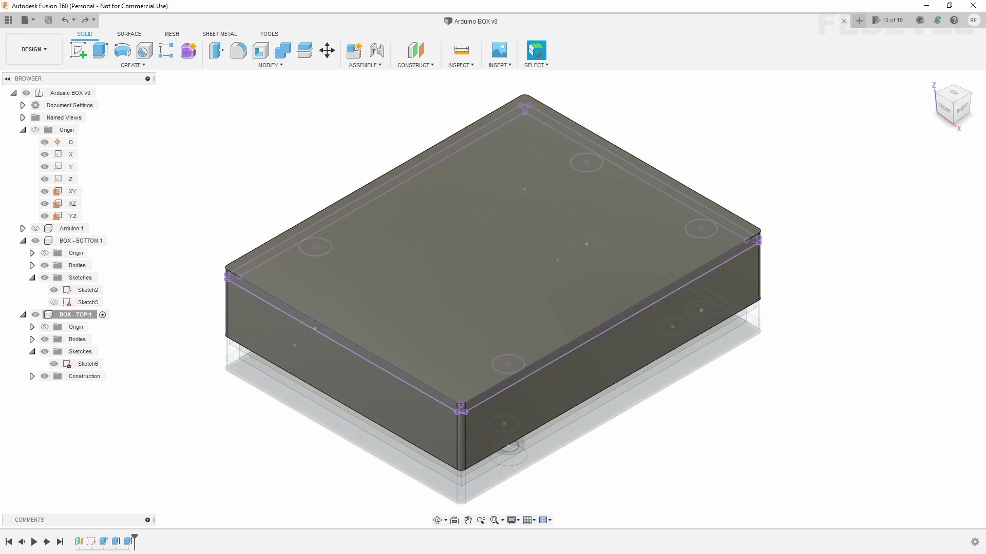
{"action": "left_click", "coordinate": [35, 241]}
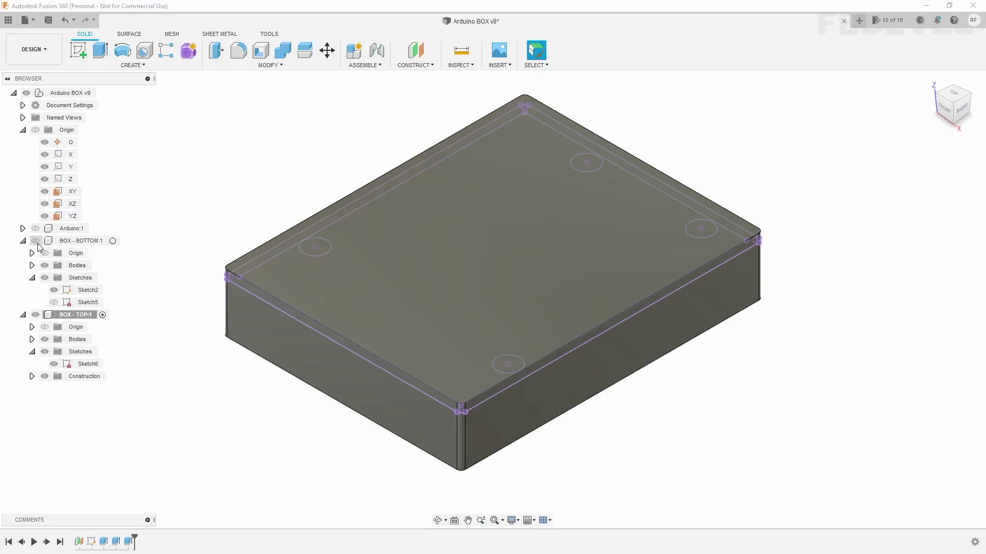
{"action": "middle_click_drag", "start_coordinate": [447, 419], "coordinate": [458, 276], "text": "shift"}
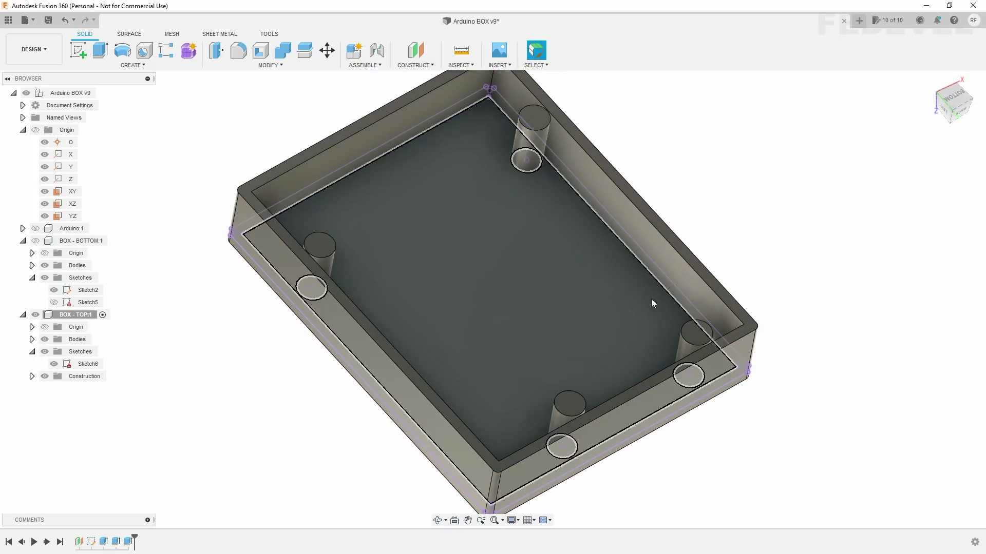
- Drill centred 2 mm, 10 mm deep screw holes into the left and lower standoff posts
{"action": "left_click", "coordinate": [144, 52]}
{"action": "scroll", "coordinate": [336, 249], "scroll_direction": "up", "scroll_amount": 2}
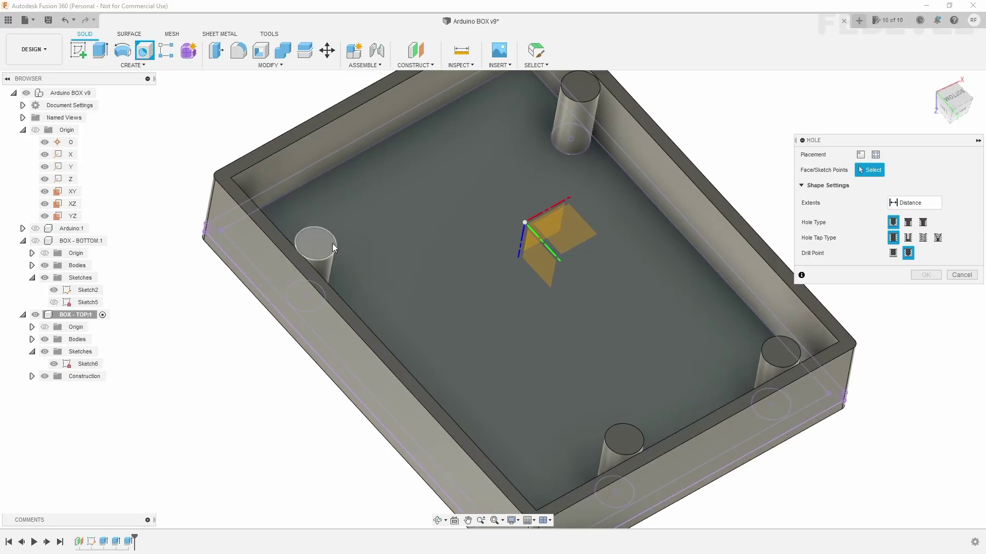
{"action": "left_click", "coordinate": [330, 242]}
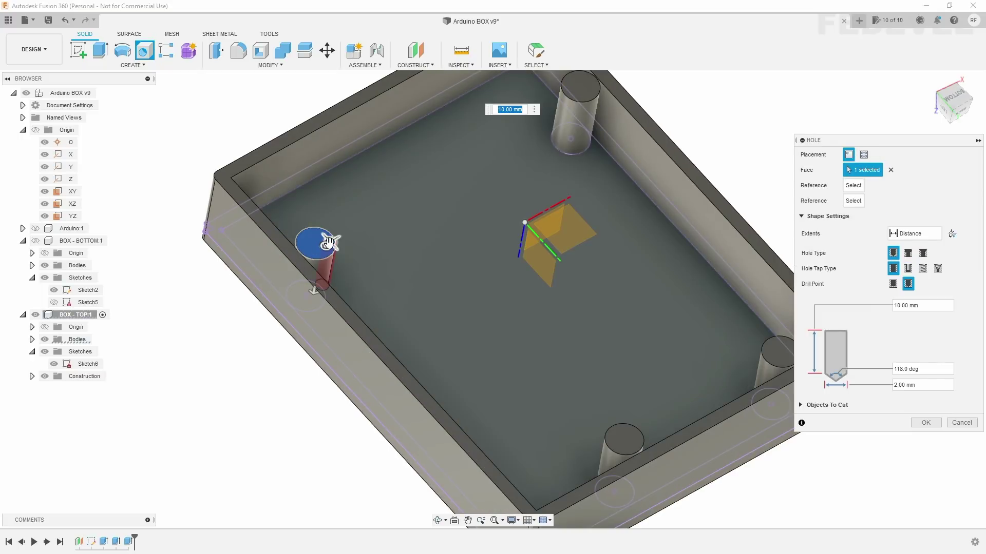
{"action": "left_click_drag", "start_coordinate": [329, 242], "coordinate": [314, 244]}
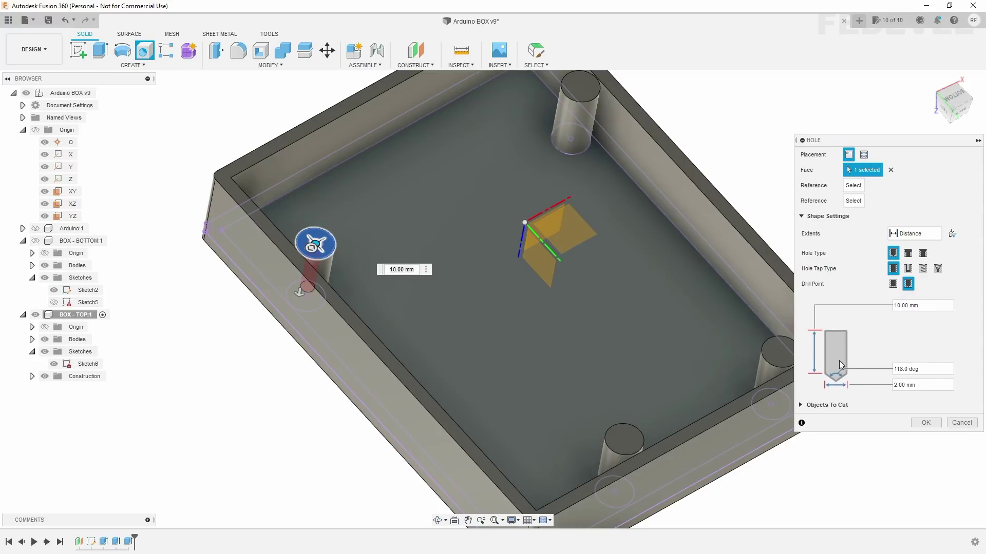
{"action": "left_click", "coordinate": [923, 423]}
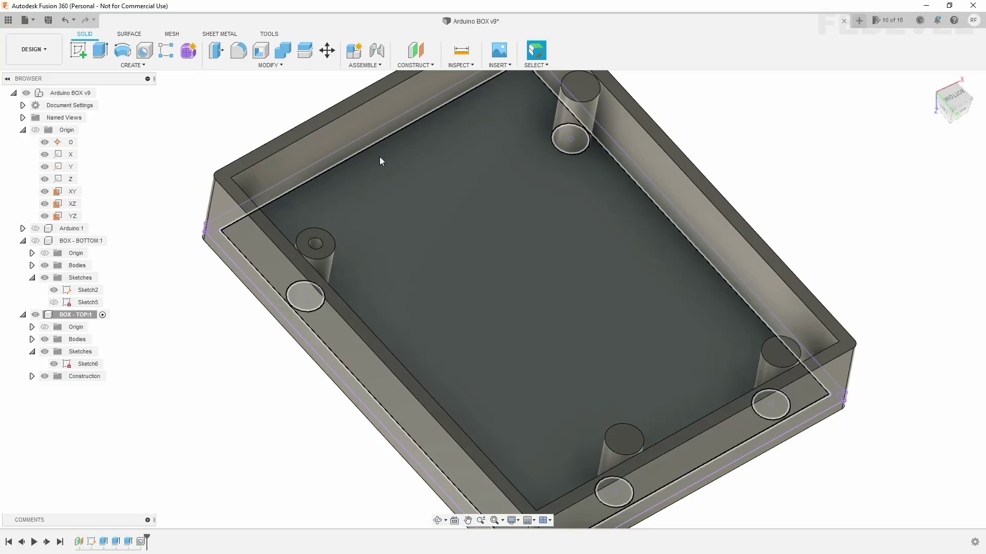
{"action": "left_click", "coordinate": [148, 53]}
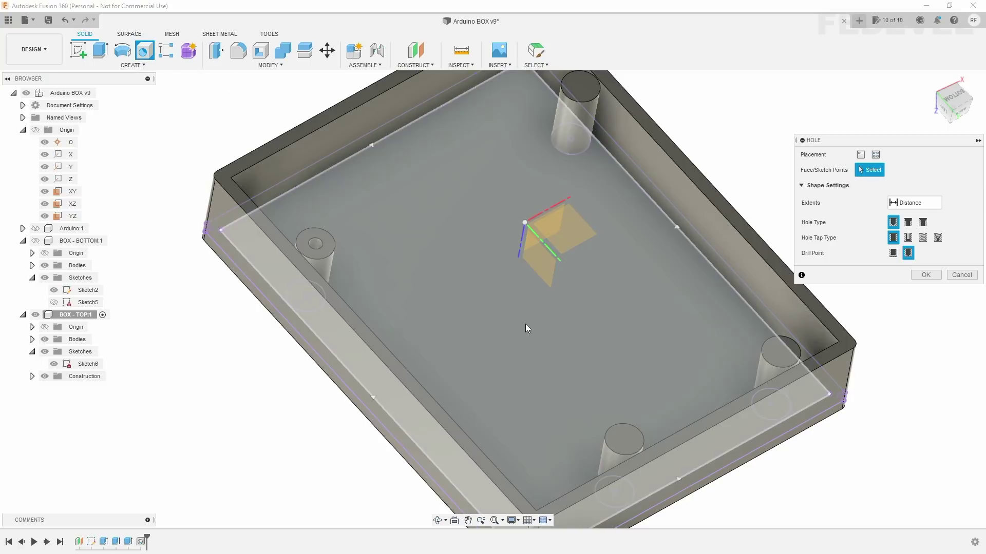
{"action": "left_click", "coordinate": [638, 431]}
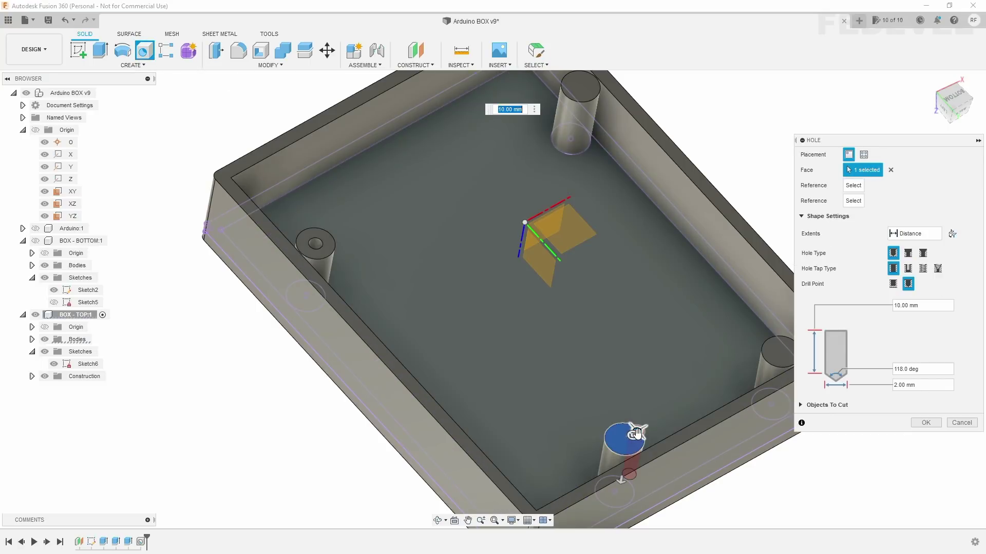
{"action": "left_click_drag", "start_coordinate": [636, 433], "coordinate": [626, 440]}
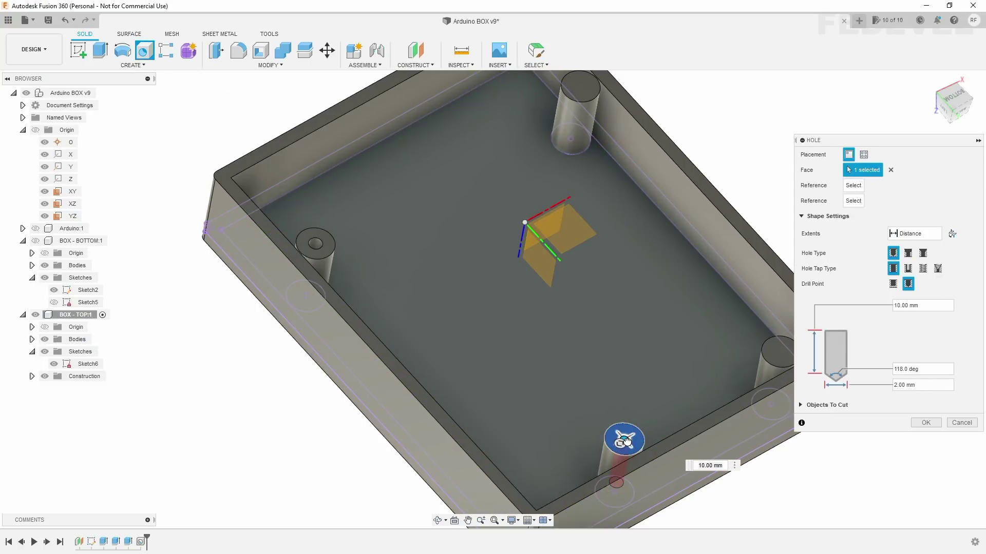
{"action": "left_click", "coordinate": [926, 422]}
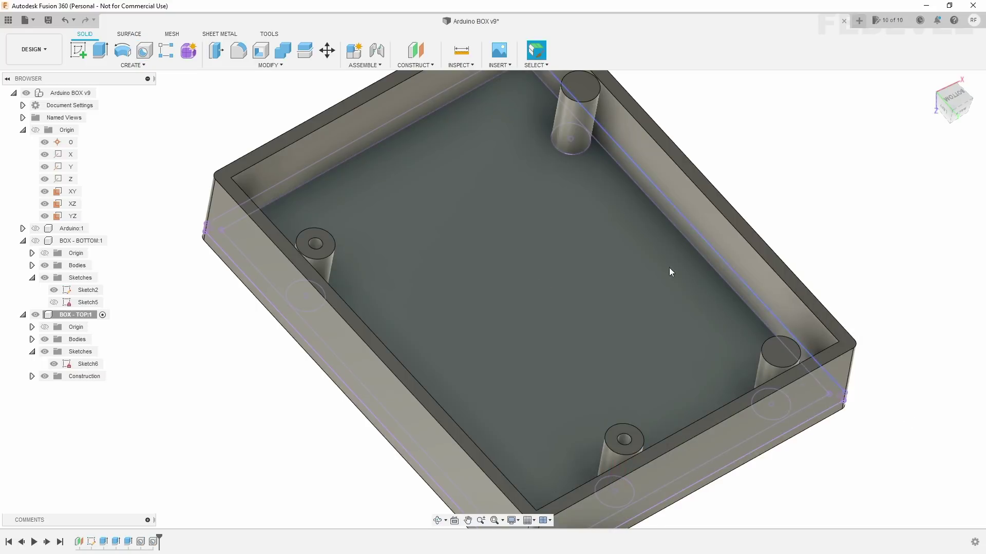
- Add matching holes to the right and upper posts, then return to the home view
{"action": "left_click", "coordinate": [145, 50]}
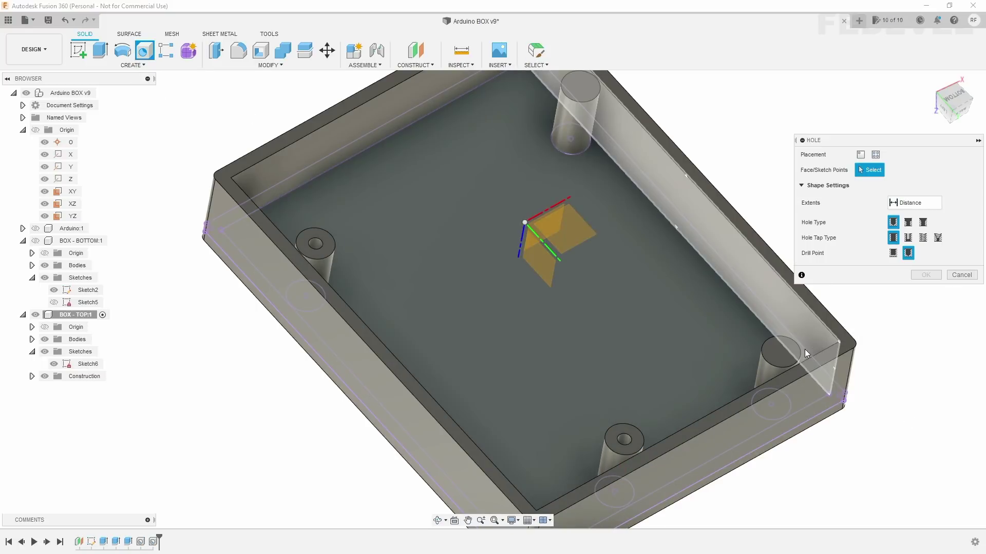
{"action": "left_click", "coordinate": [784, 356]}
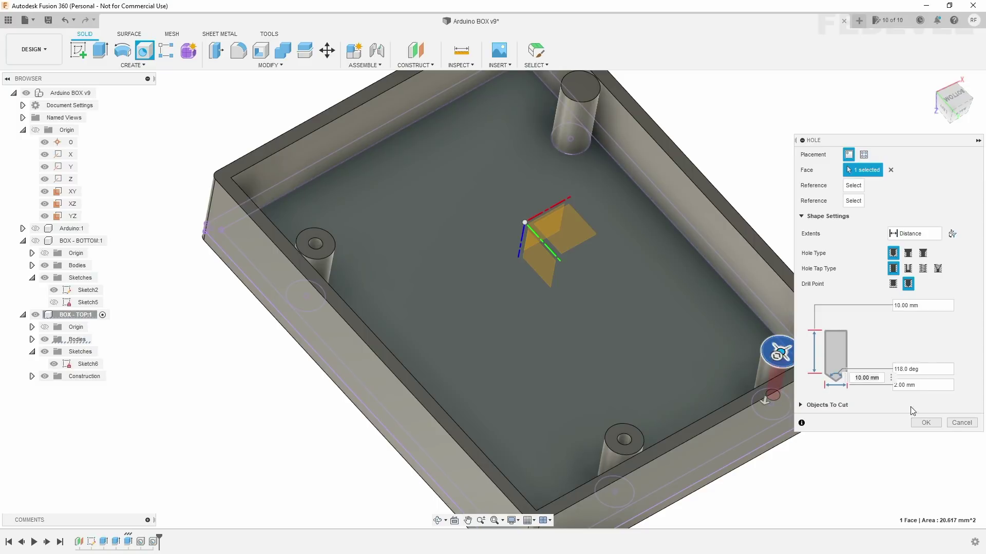
{"action": "left_click", "coordinate": [925, 422]}
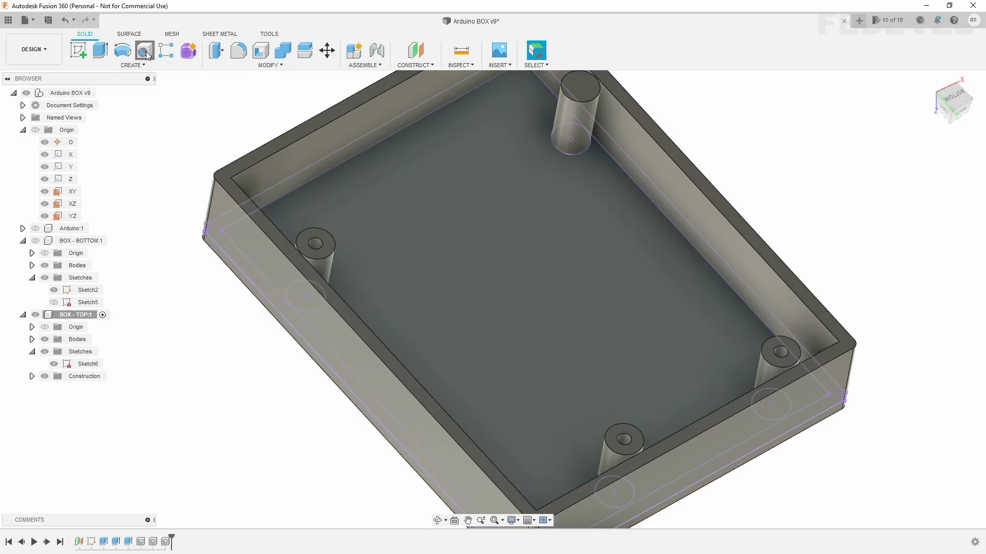
{"action": "left_click", "coordinate": [147, 53]}
{"action": "left_click", "coordinate": [590, 89]}
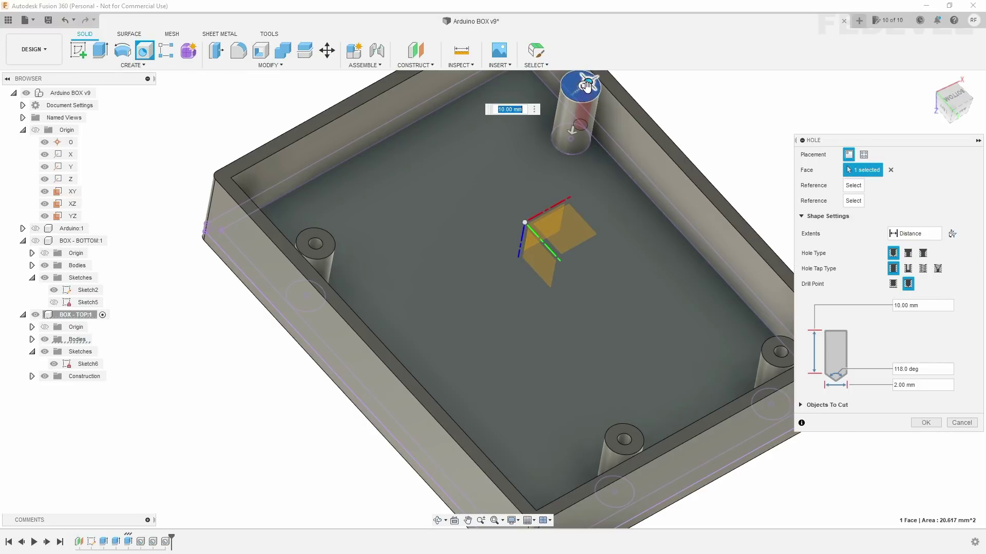
{"action": "left_click", "coordinate": [924, 422]}
{"action": "scroll", "coordinate": [769, 388], "scroll_direction": "down", "scroll_amount": 3}
{"action": "mouse_move", "coordinate": [769, 388]}
{"action": "middle_mouse_down", "text": "shift"}
{"action": "mouse_move", "coordinate": [454, 214]}
{"action": "mouse_move", "coordinate": [521, 226]}
{"action": "mouse_move", "coordinate": [494, 211]}
{"action": "mouse_move", "coordinate": [539, 195]}
{"action": "middle_mouse_up", "text": "shift"}
{"action": "left_click", "coordinate": [930, 80]}
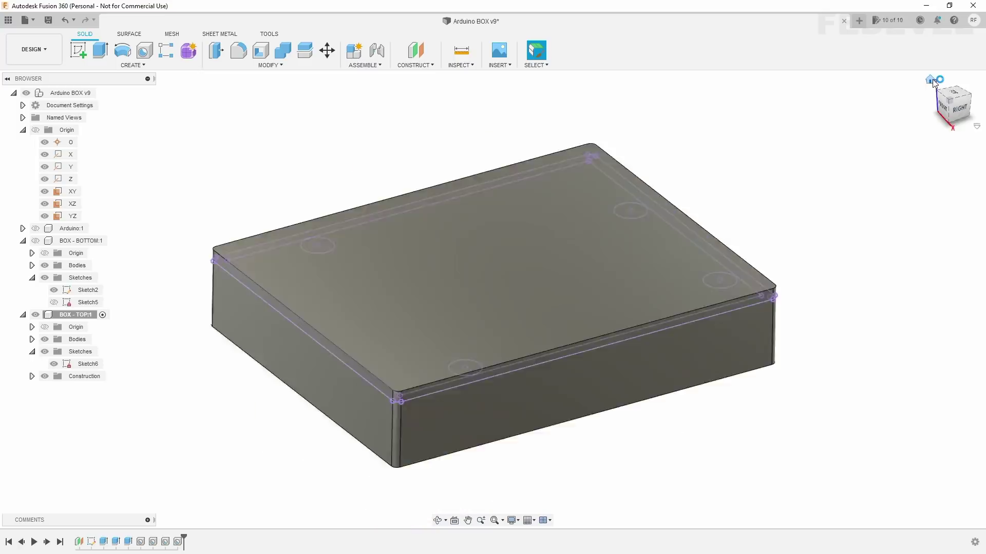
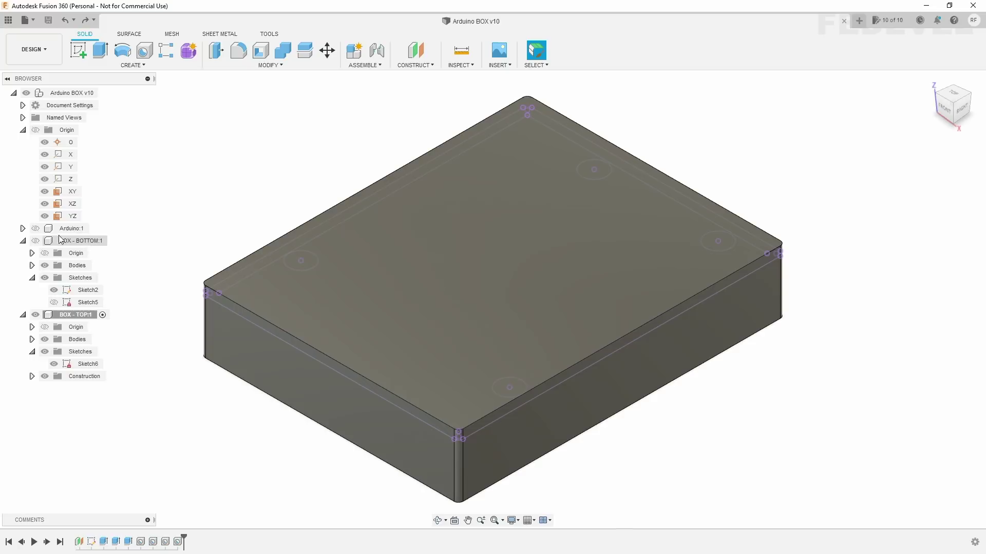
- Show the Arduino board and start Sketch7 on the box top's front side face
{"action": "left_click", "coordinate": [35, 228]}
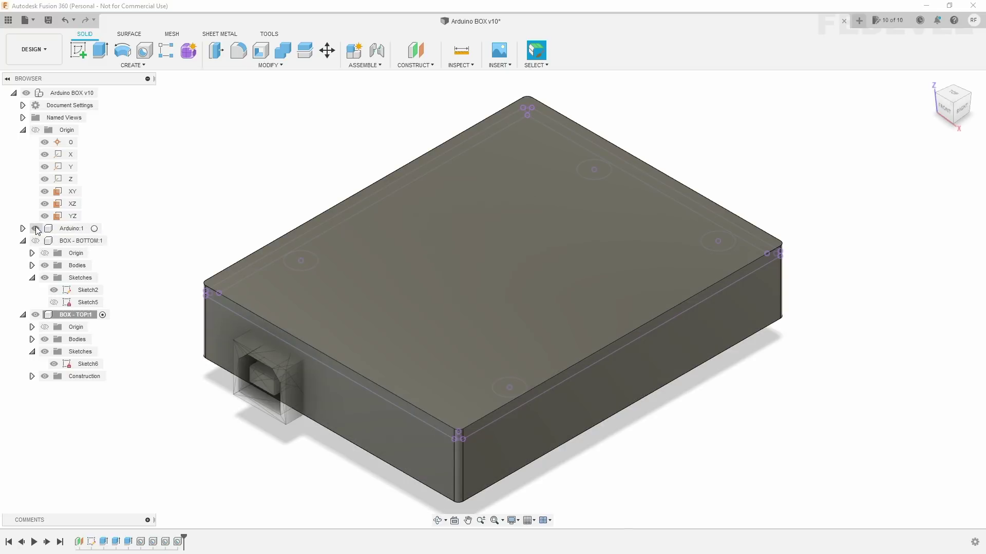
{"action": "left_click", "coordinate": [81, 48]}
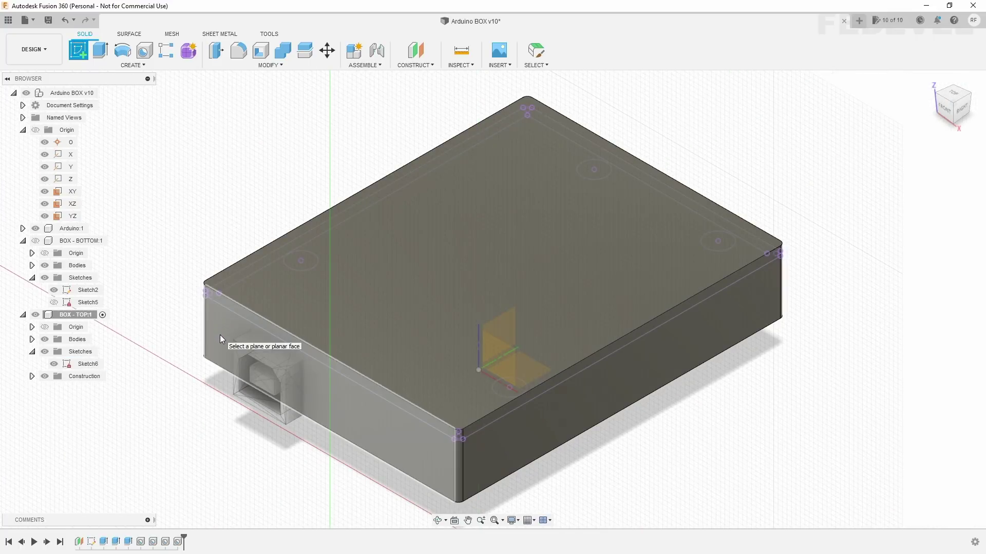
{"action": "left_click", "coordinate": [220, 335]}
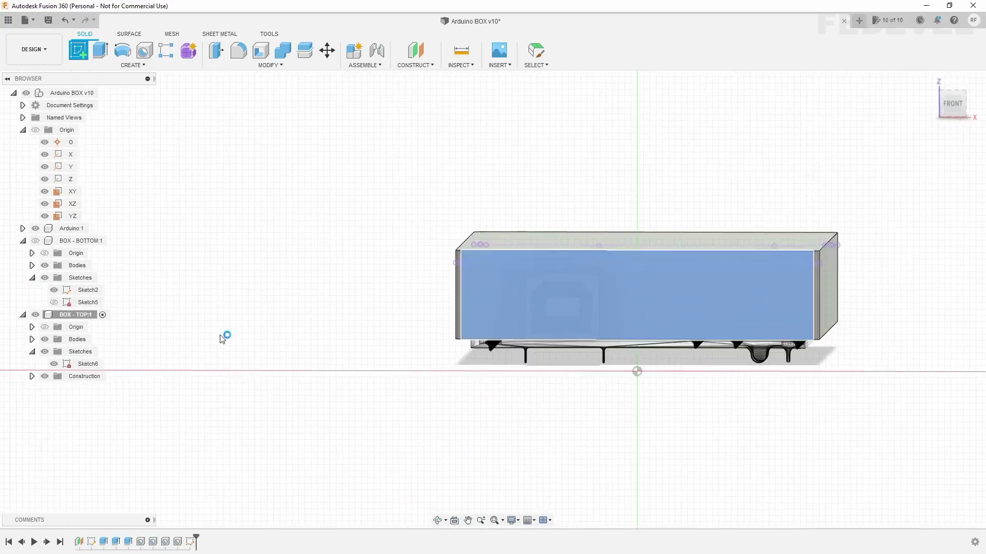
{"action": "scroll", "coordinate": [801, 312], "scroll_direction": "up", "scroll_amount": 2}
{"action": "scroll", "coordinate": [833, 304], "scroll_direction": "up", "scroll_amount": 2}
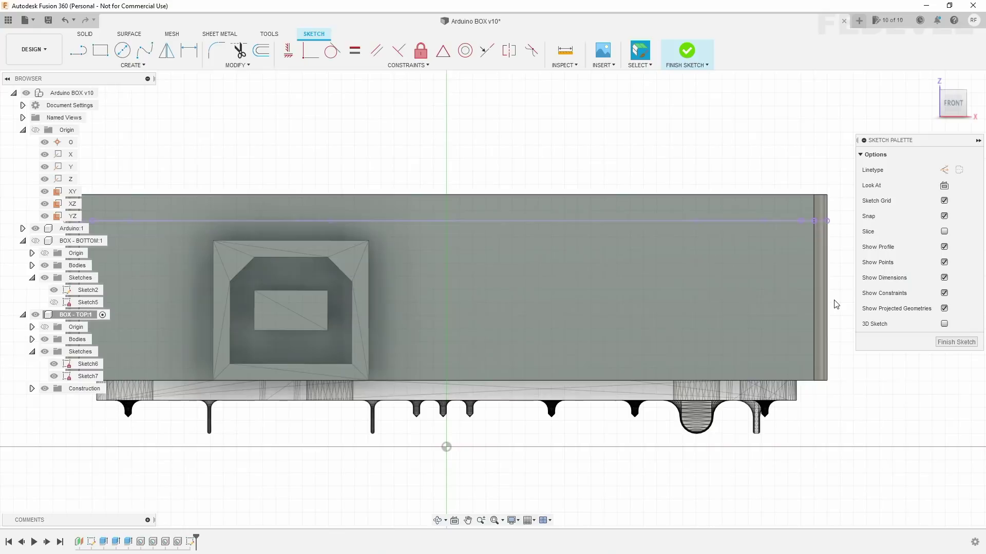
- Hide the lid body and project the USB connector's left and right edges into Sketch7
{"action": "left_click", "coordinate": [44, 340]}
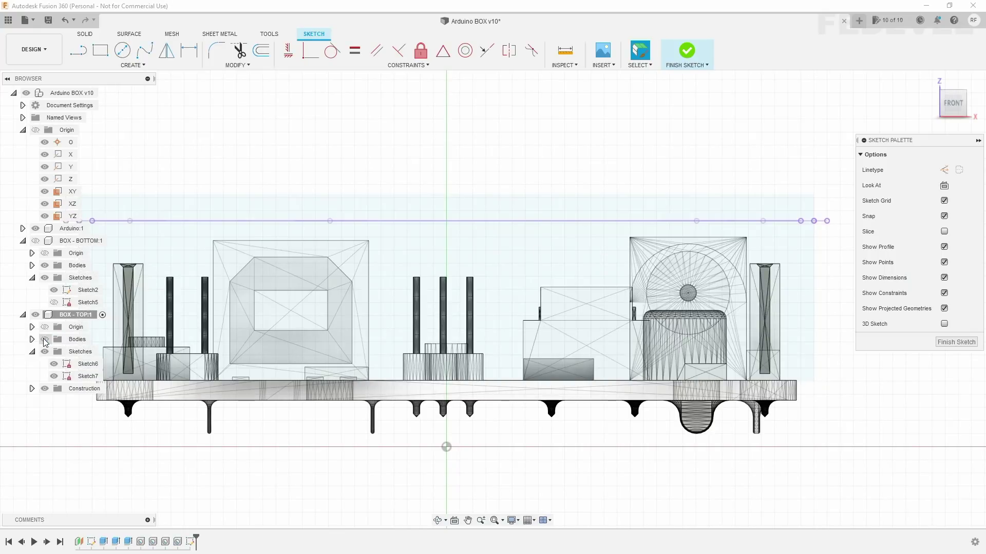
{"action": "left_click", "coordinate": [135, 67]}
{"action": "mouse_move", "coordinate": [108, 247]}
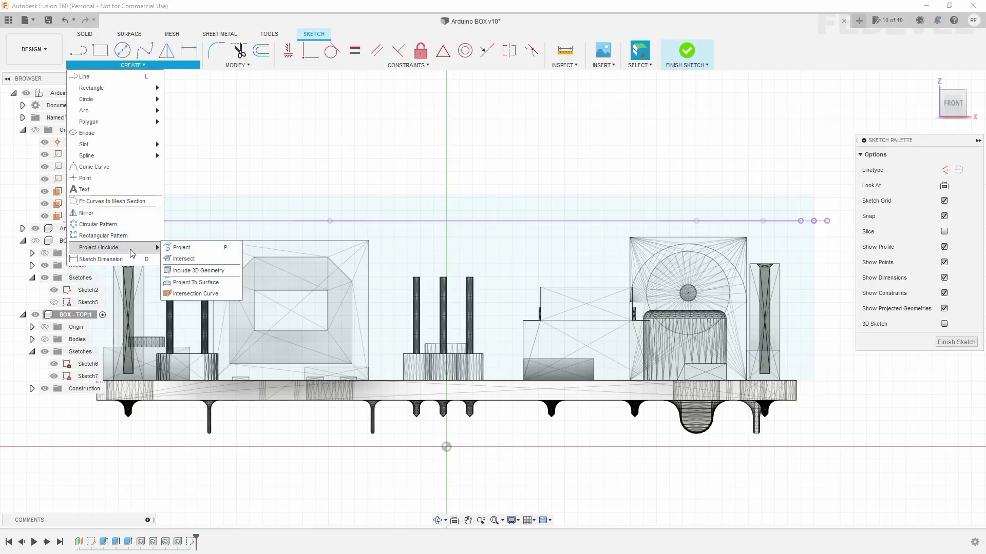
{"action": "left_click", "coordinate": [179, 248]}
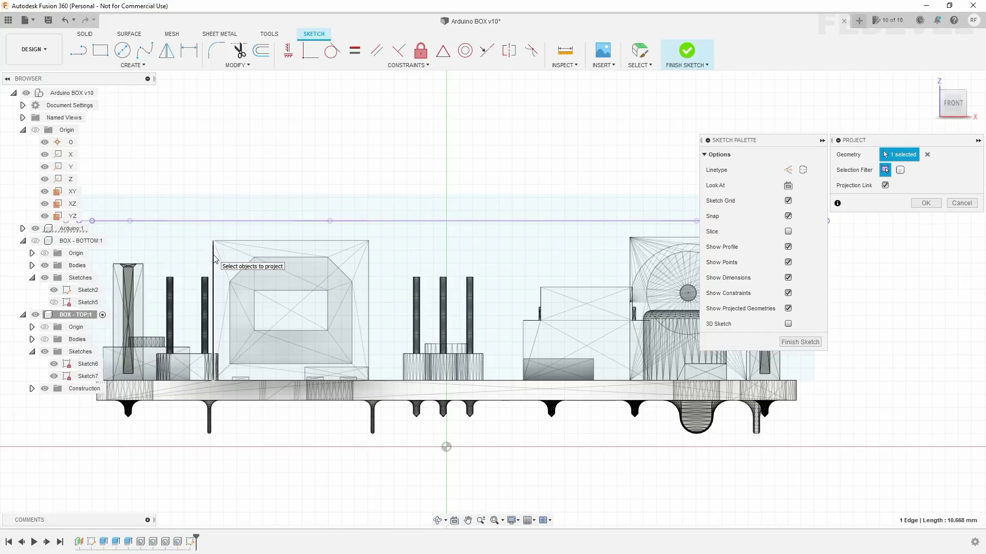
{"action": "left_click", "coordinate": [214, 259]}
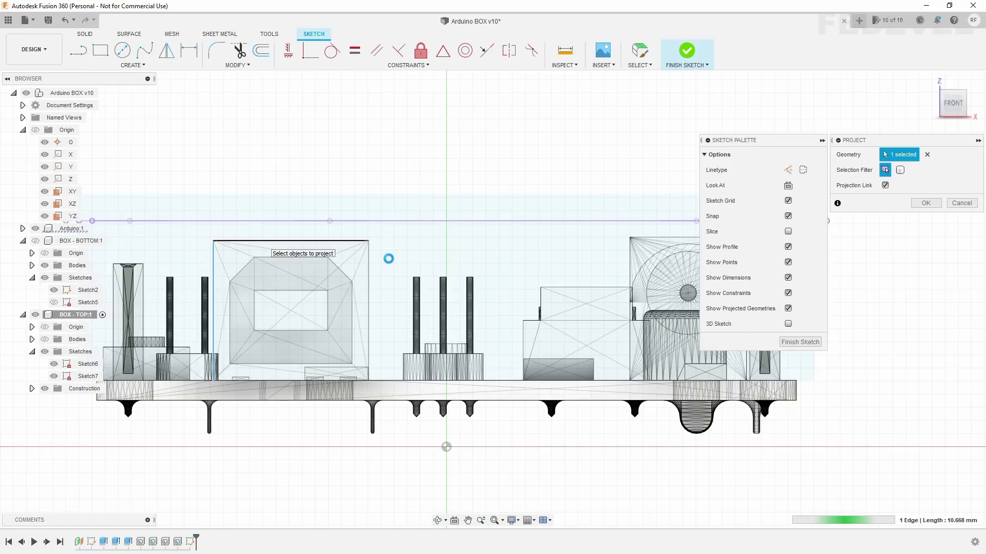
{"action": "left_click", "coordinate": [369, 266]}
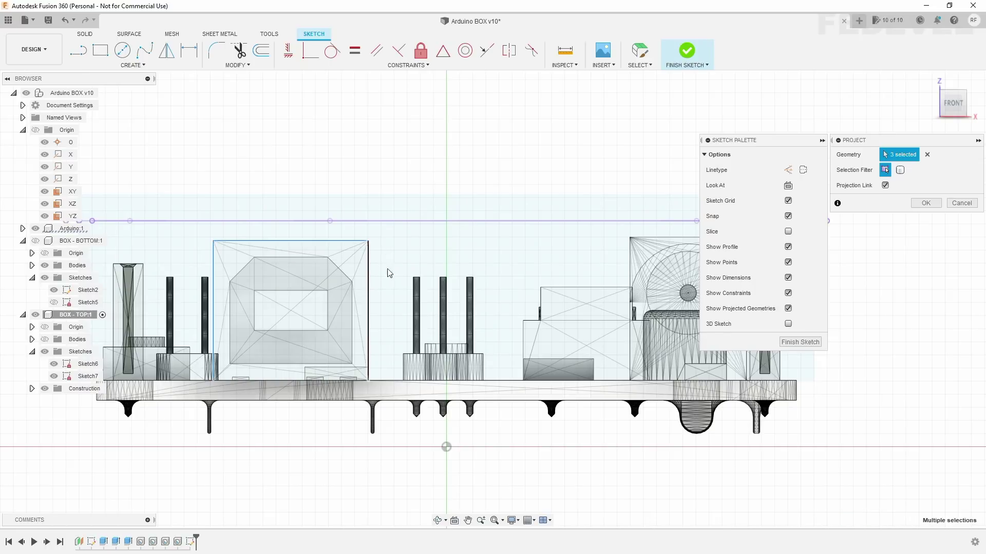
- Project the right-hand connector's left, top and right edges and complete the projection
{"action": "left_click", "coordinate": [630, 270]}
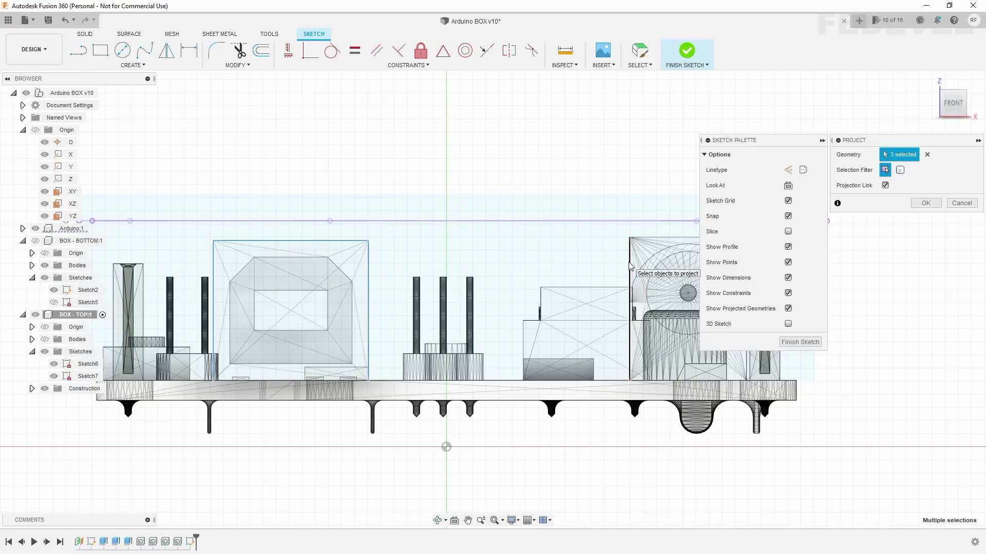
{"action": "scroll", "coordinate": [289, 237], "scroll_direction": "down", "scroll_amount": 2}
{"action": "scroll", "coordinate": [556, 259], "scroll_direction": "up", "scroll_amount": 5}
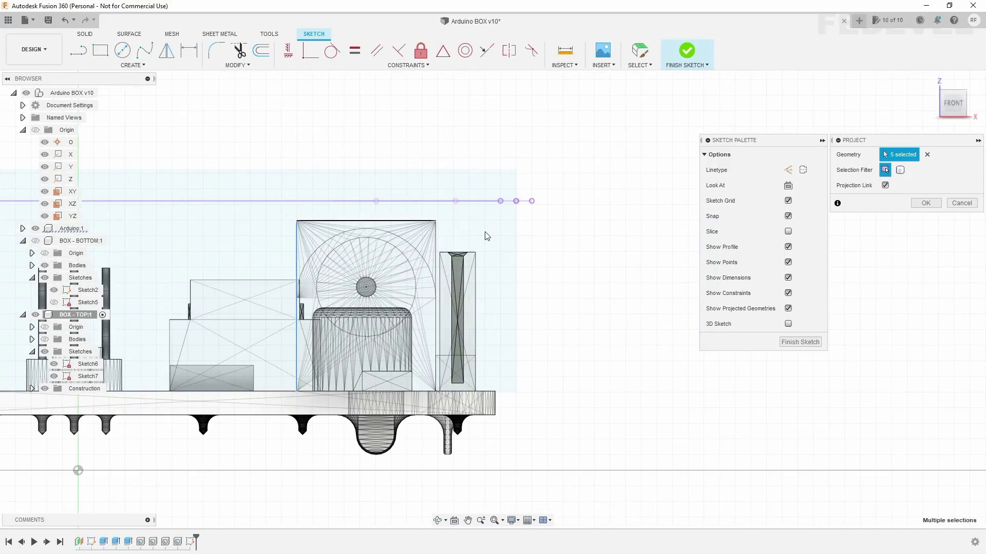
{"action": "left_click", "coordinate": [403, 222]}
{"action": "left_click", "coordinate": [437, 241]}
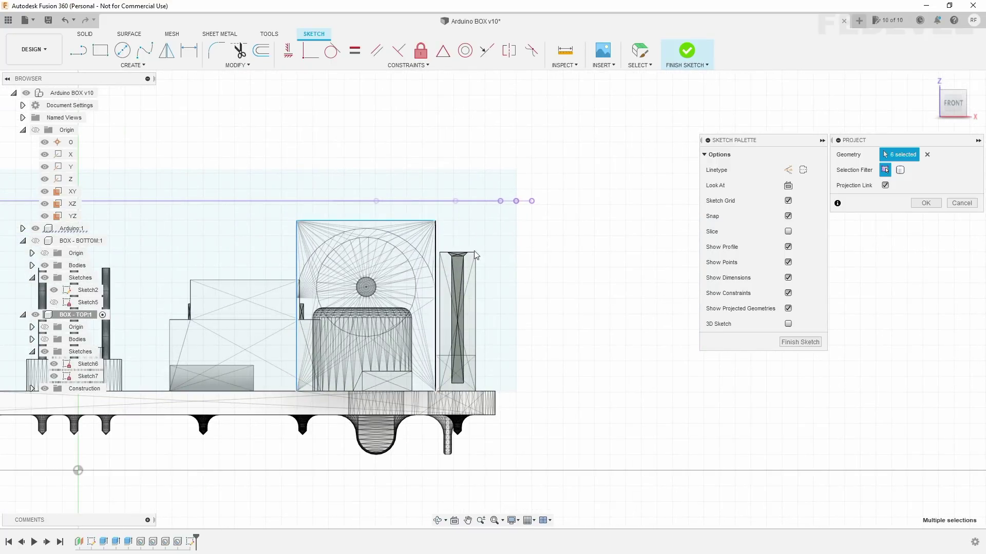
{"action": "scroll", "coordinate": [636, 316], "scroll_direction": "down", "scroll_amount": 1}
{"action": "scroll", "coordinate": [637, 316], "scroll_direction": "down", "scroll_amount": 1}
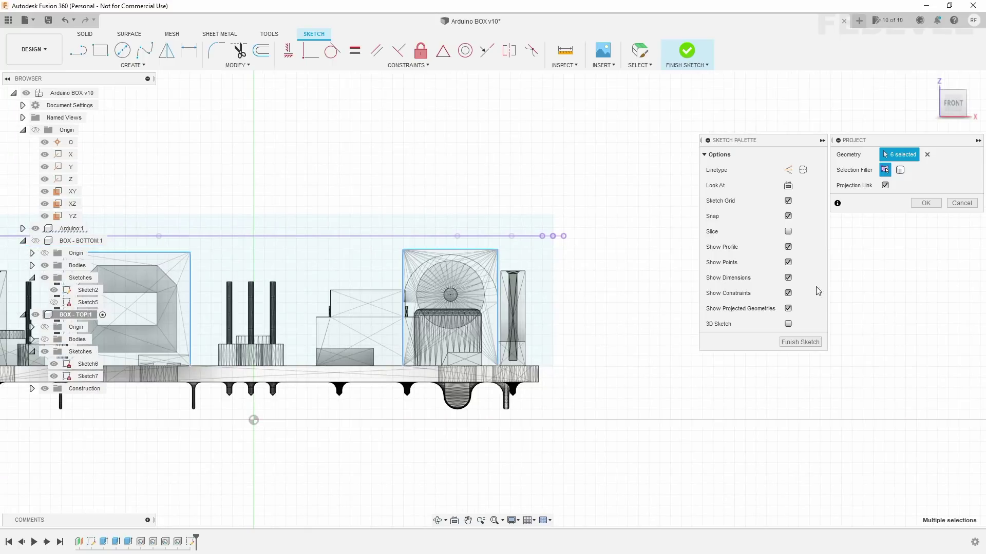
{"action": "left_click", "coordinate": [926, 203]}
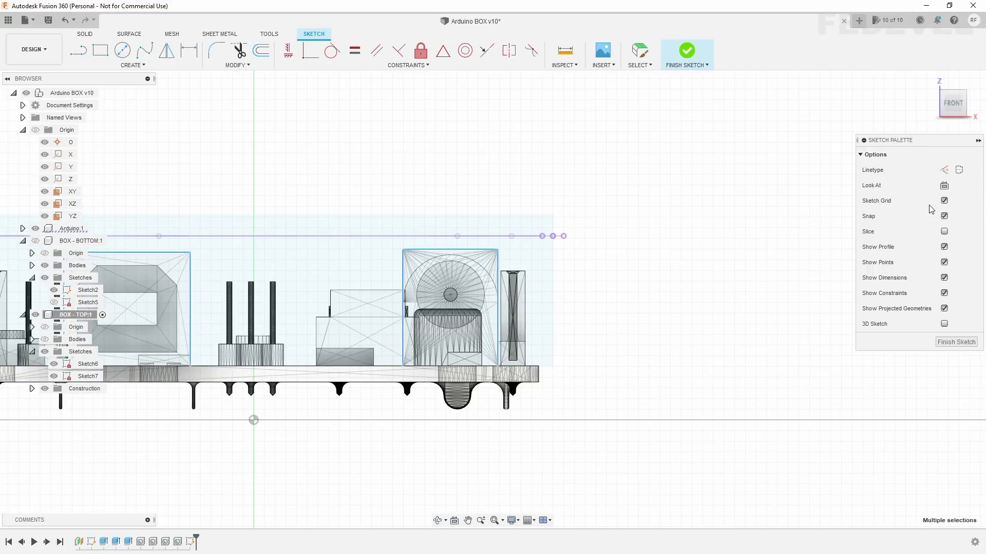
- Offset the right-hand connector's projected rectangle 0.5 mm outward for clearance
{"action": "key", "text": "F6"}
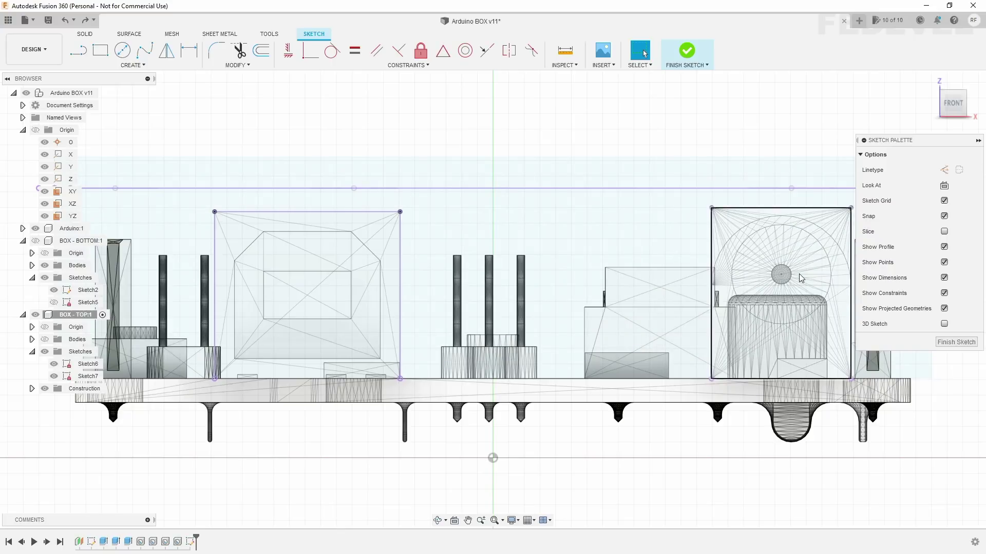
{"action": "left_click", "coordinate": [262, 51]}
{"action": "scroll", "coordinate": [284, 182], "scroll_direction": "down", "scroll_amount": 2}
{"action": "scroll", "coordinate": [298, 195], "scroll_direction": "down", "scroll_amount": 1}
{"action": "scroll", "coordinate": [558, 211], "scroll_direction": "up", "scroll_amount": 5}
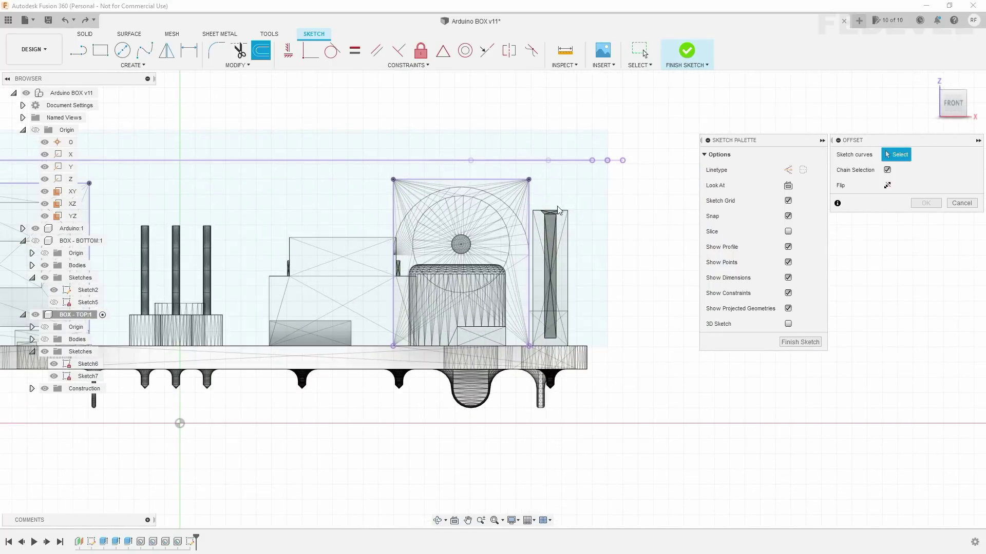
{"action": "left_click", "coordinate": [507, 181]}
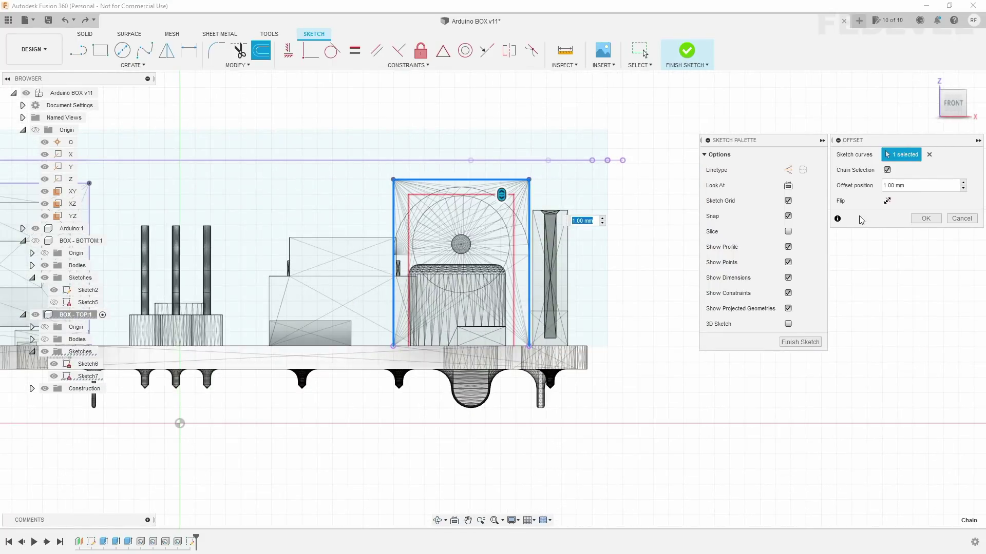
{"action": "left_click", "coordinate": [887, 202]}
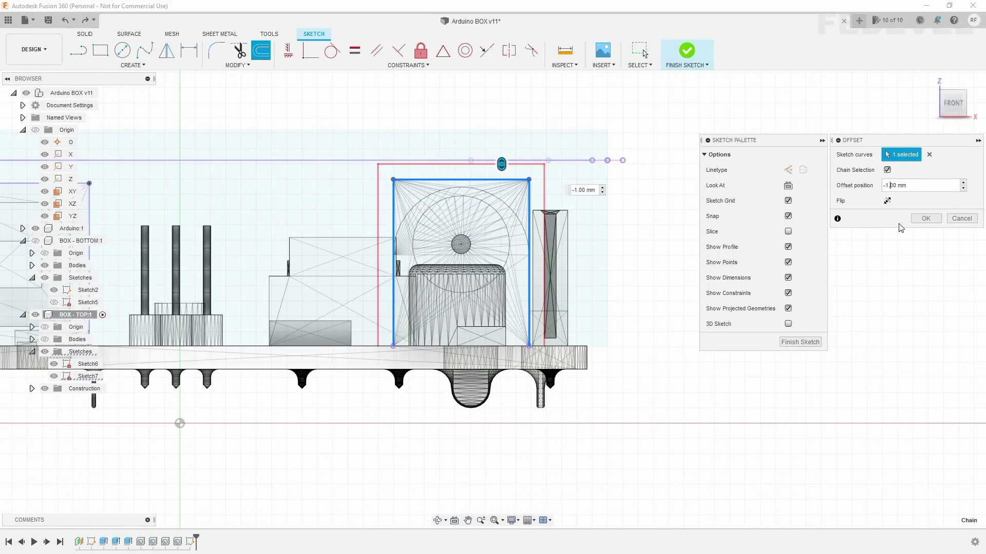
{"action": "type", "text": "0."}
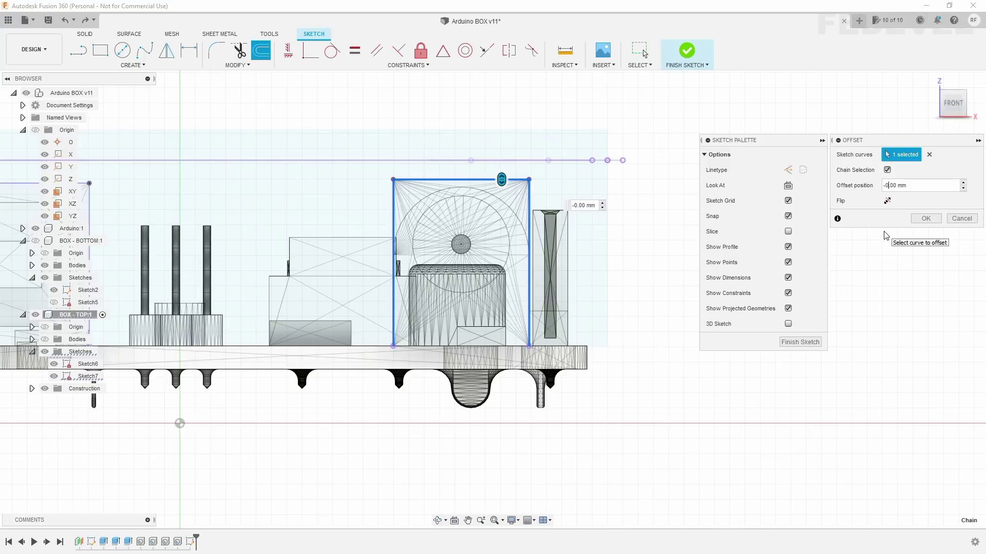
{"action": "type", "text": "5"}
{"action": "left_click", "coordinate": [927, 224]}
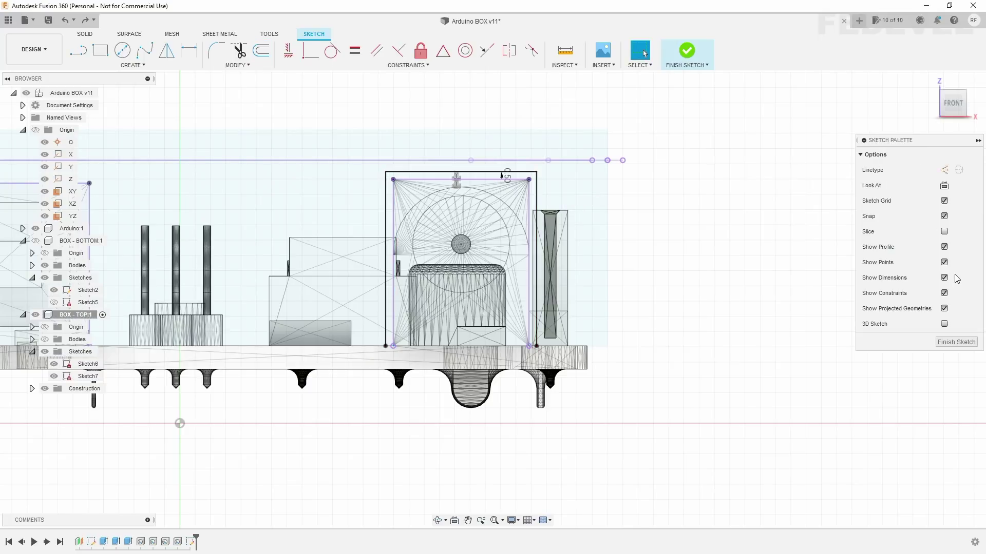
{"action": "key", "text": "F6"}
- Hide the Arduino board and draw the opening's vertical line up from its lower corner
{"action": "scroll", "coordinate": [324, 241], "scroll_direction": "up", "scroll_amount": 2}
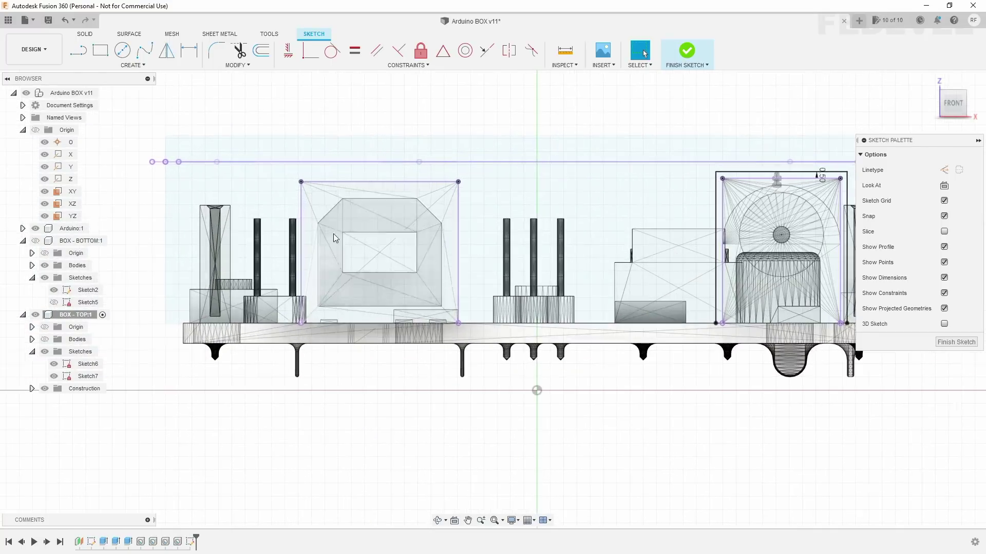
{"action": "scroll", "coordinate": [334, 233], "scroll_direction": "up", "scroll_amount": 3}
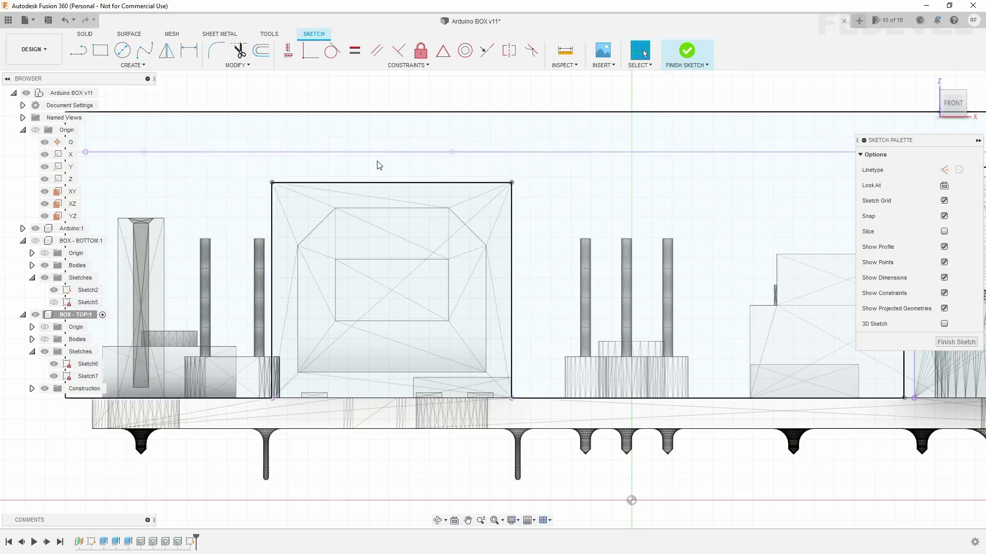
{"action": "left_click", "coordinate": [35, 229]}
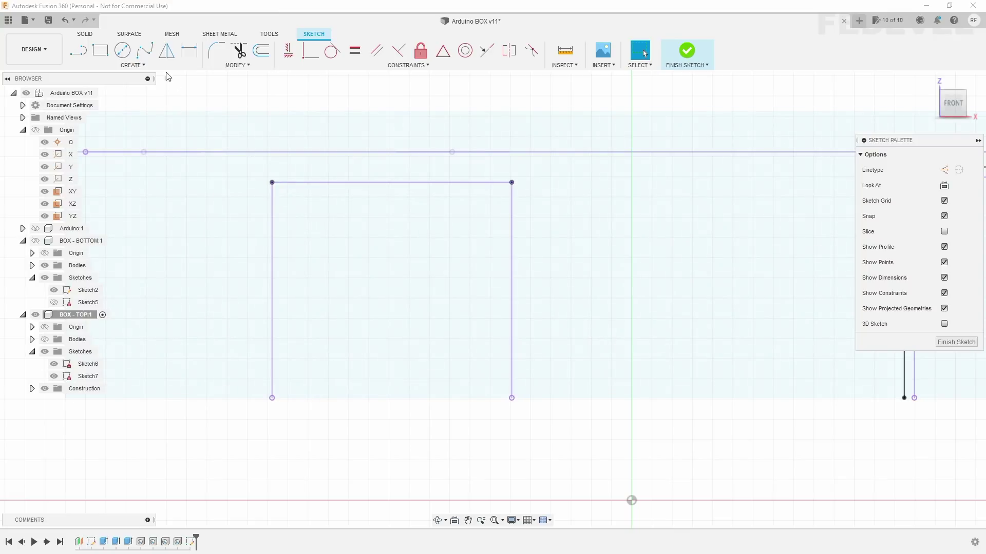
{"action": "left_click", "coordinate": [80, 56]}
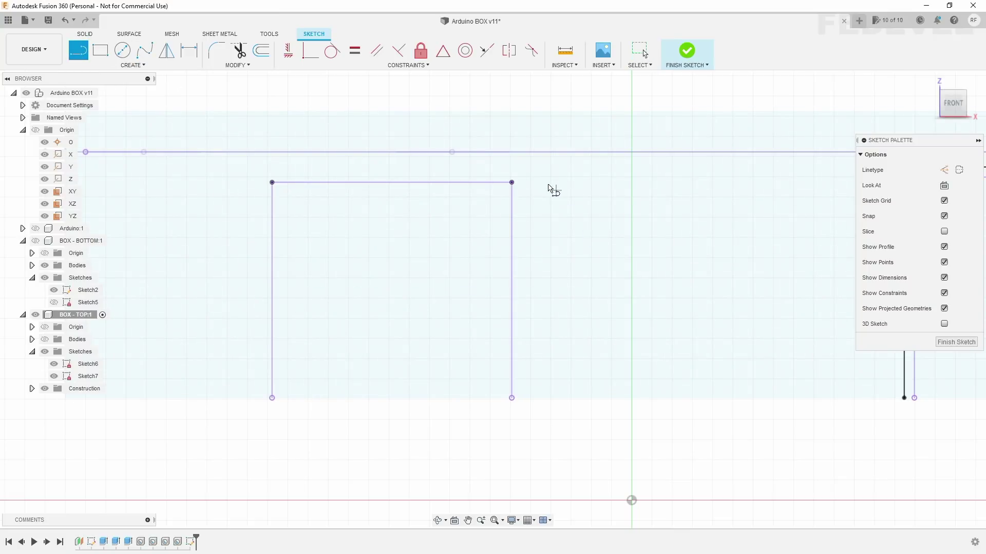
{"action": "left_click", "coordinate": [530, 179]}
{"action": "scroll", "coordinate": [520, 403], "scroll_direction": "up", "scroll_amount": 4}
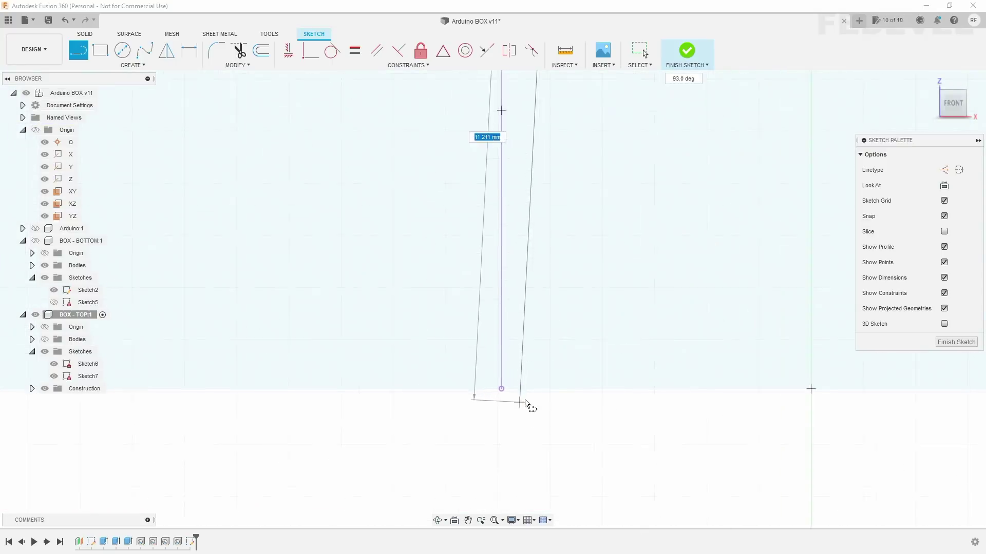
{"action": "scroll", "coordinate": [529, 403], "scroll_direction": "up", "scroll_amount": 2}
{"action": "left_click", "coordinate": [556, 392]}
- Continue the line leftward and close the outline at its lower-left corner
{"action": "scroll", "coordinate": [595, 446], "scroll_direction": "down", "scroll_amount": 3}
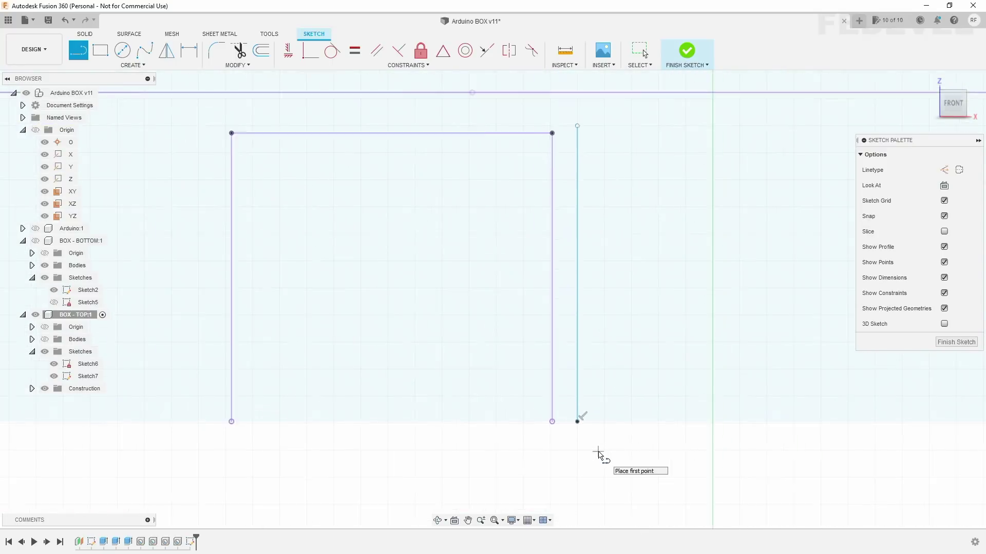
{"action": "scroll", "coordinate": [595, 344], "scroll_direction": "down", "scroll_amount": 1}
{"action": "scroll", "coordinate": [580, 164], "scroll_direction": "up", "scroll_amount": 2}
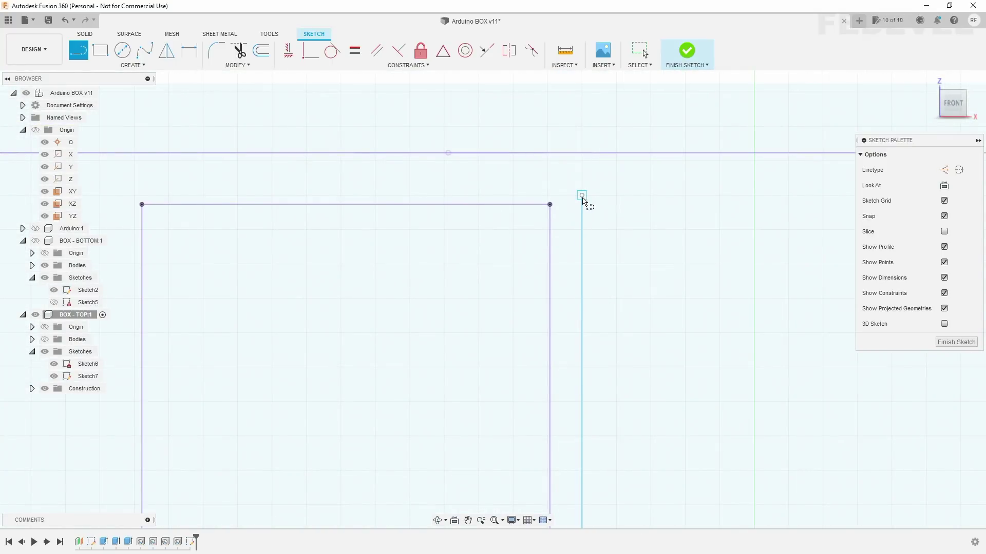
{"action": "left_click", "coordinate": [582, 197]}
{"action": "scroll", "coordinate": [141, 195], "scroll_direction": "up", "scroll_amount": 4}
{"action": "scroll", "coordinate": [134, 203], "scroll_direction": "up", "scroll_amount": 1}
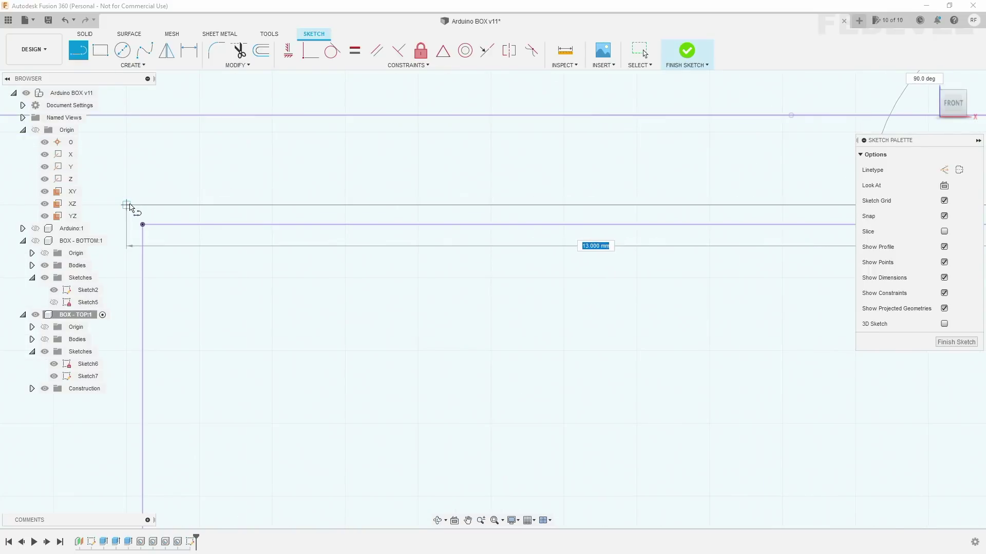
{"action": "scroll", "coordinate": [583, 496], "scroll_direction": "down", "scroll_amount": 3}
{"action": "scroll", "coordinate": [199, 341], "scroll_direction": "down", "scroll_amount": 2}
{"action": "scroll", "coordinate": [191, 320], "scroll_direction": "up", "scroll_amount": 5}
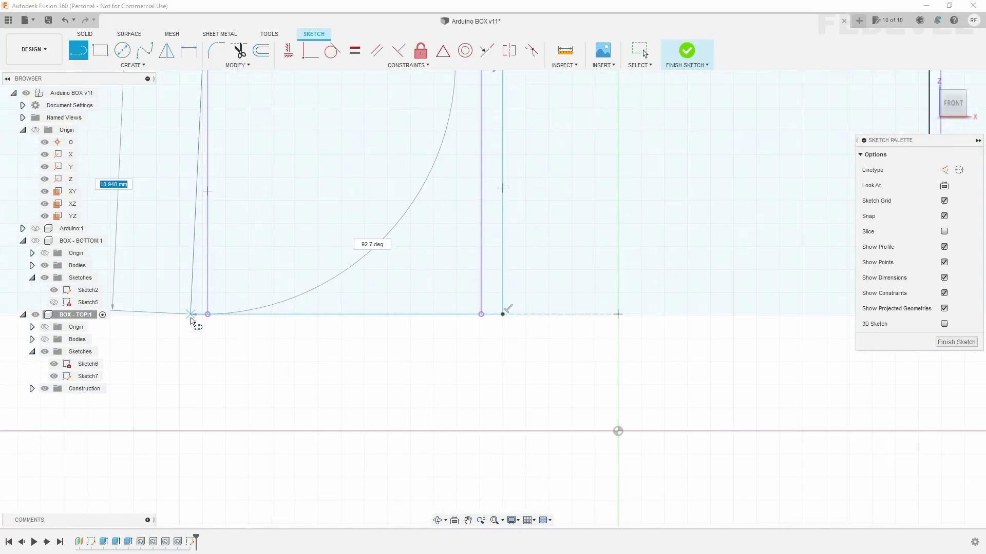
{"action": "scroll", "coordinate": [193, 322], "scroll_direction": "up", "scroll_amount": 2}
{"action": "scroll", "coordinate": [197, 323], "scroll_direction": "up", "scroll_amount": 2}
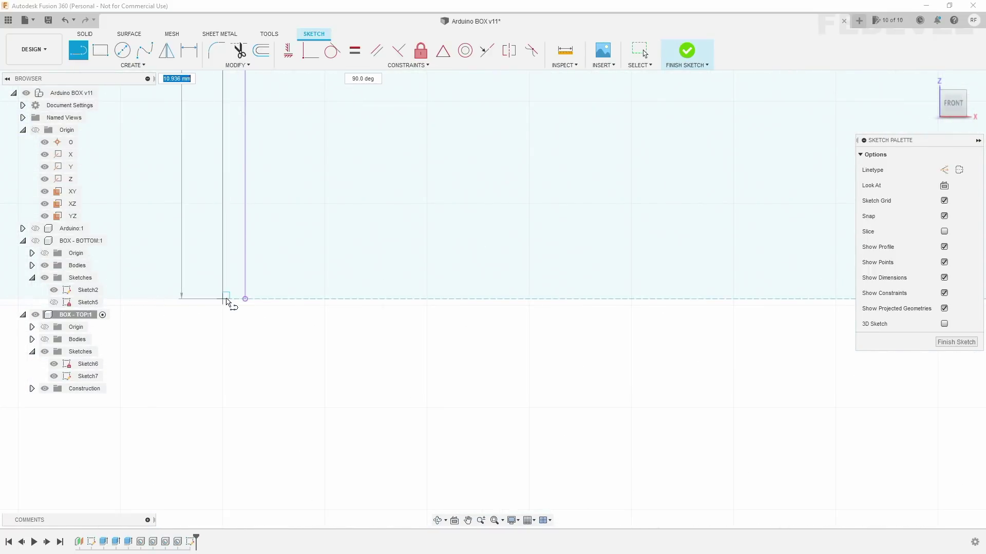
{"action": "left_click", "coordinate": [227, 301]}
{"action": "scroll", "coordinate": [249, 354], "scroll_direction": "down", "scroll_amount": 3}
{"action": "key", "text": "Escape"}
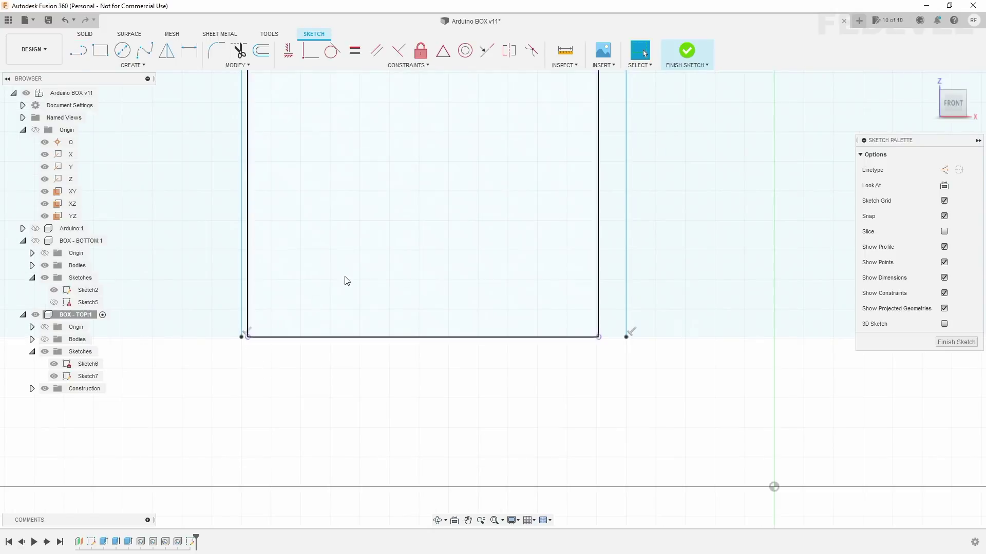
{"action": "scroll", "coordinate": [349, 296], "scroll_direction": "down", "scroll_amount": 3}
{"action": "scroll", "coordinate": [359, 257], "scroll_direction": "up", "scroll_amount": 1}
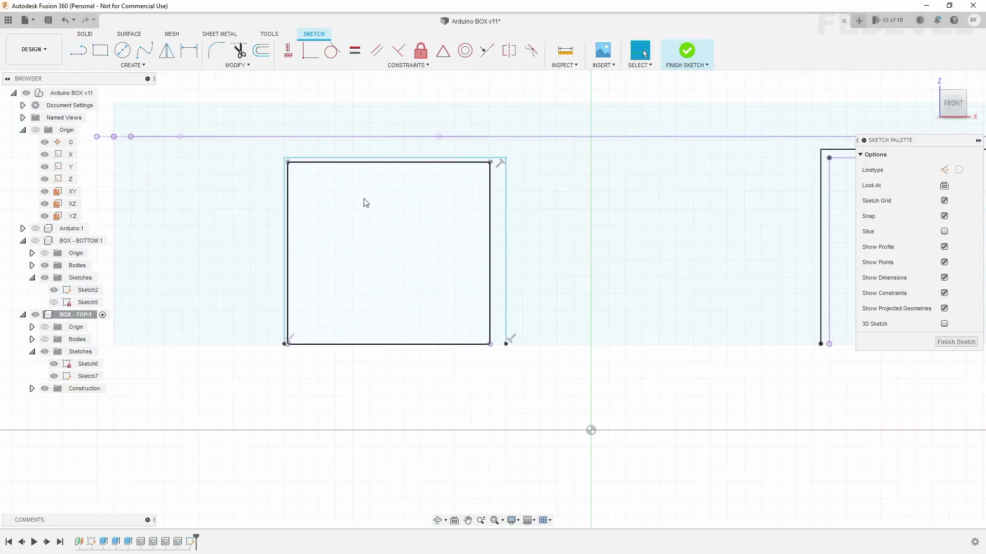
- Dimension the opening's left and right side gaps at 0.50 mm each
{"action": "left_click", "coordinate": [185, 53]}
{"action": "scroll", "coordinate": [276, 374], "scroll_direction": "up", "scroll_amount": 3}
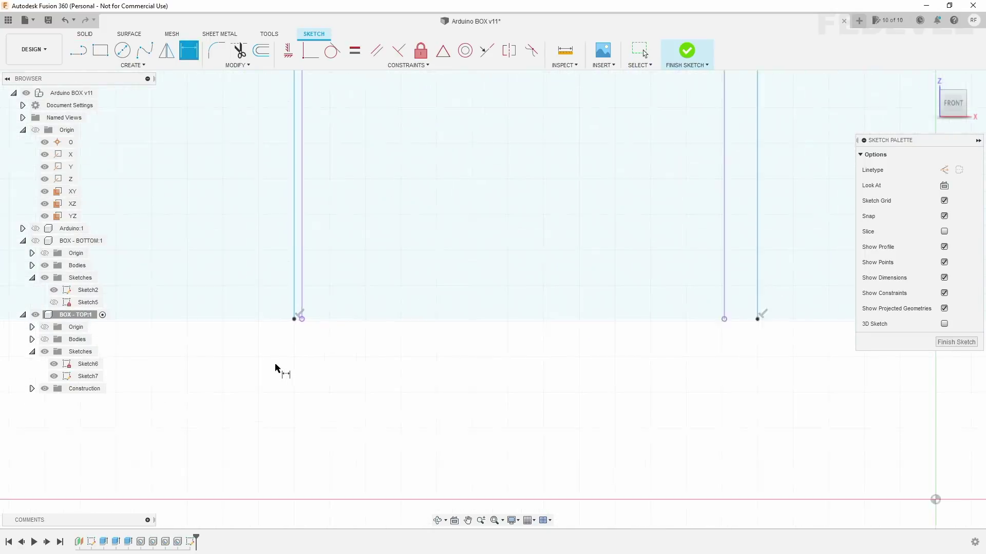
{"action": "scroll", "coordinate": [279, 370], "scroll_direction": "up", "scroll_amount": 2}
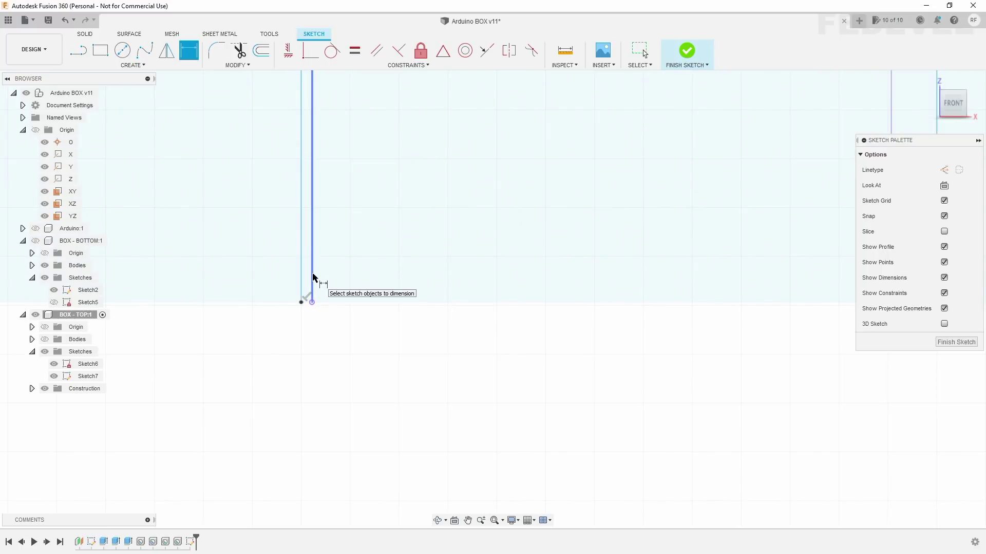
{"action": "left_click", "coordinate": [311, 278]}
{"action": "left_click", "coordinate": [302, 283]}
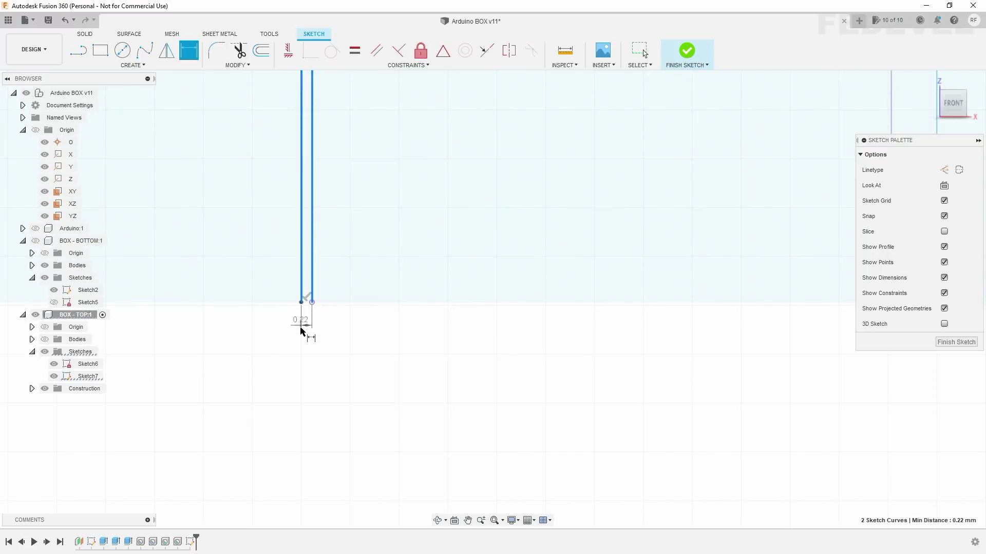
{"action": "left_click", "coordinate": [268, 327]}
{"action": "type", "text": "0.5"}
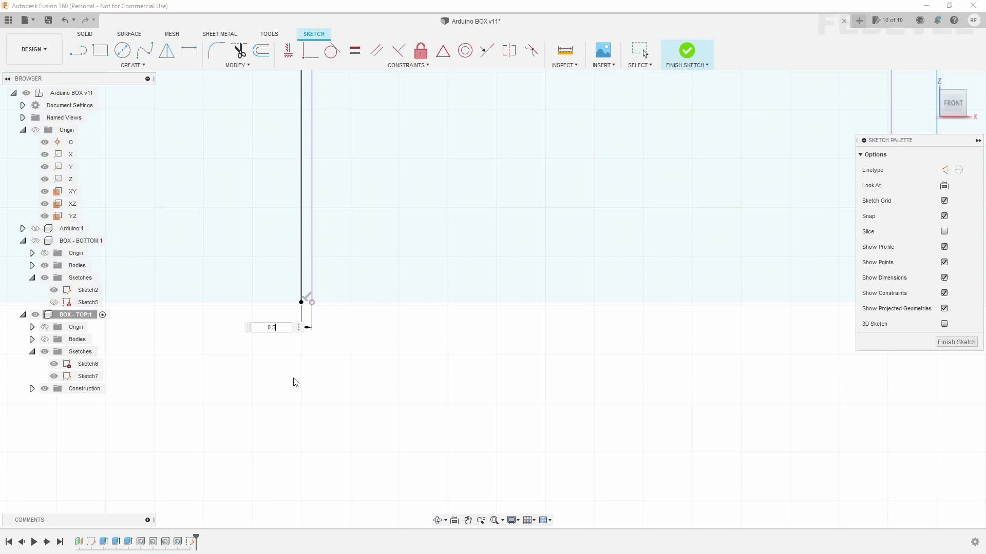
{"action": "key", "text": "Return"}
{"action": "scroll", "coordinate": [247, 354], "scroll_direction": "down", "scroll_amount": 5}
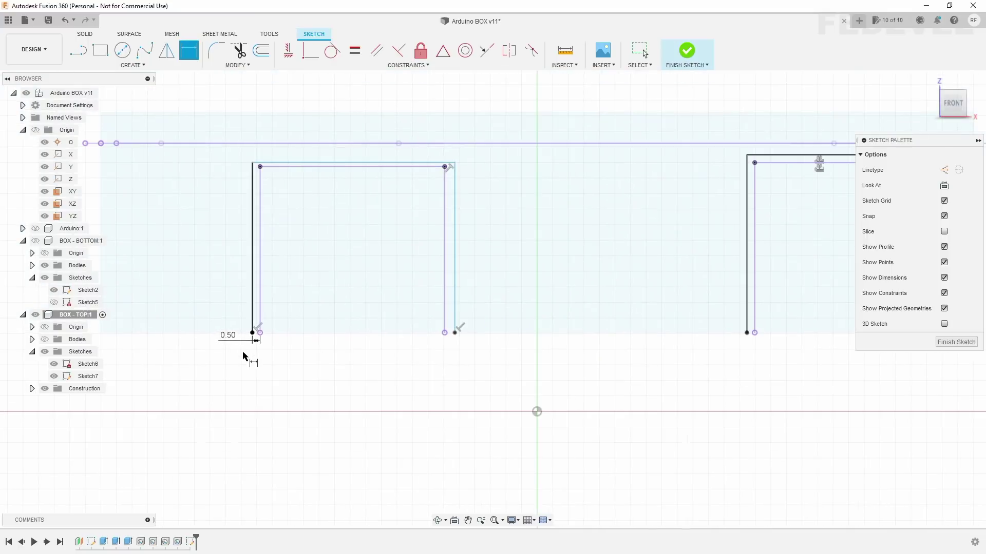
{"action": "scroll", "coordinate": [460, 326], "scroll_direction": "up", "scroll_amount": 1}
{"action": "scroll", "coordinate": [459, 326], "scroll_direction": "up", "scroll_amount": 4}
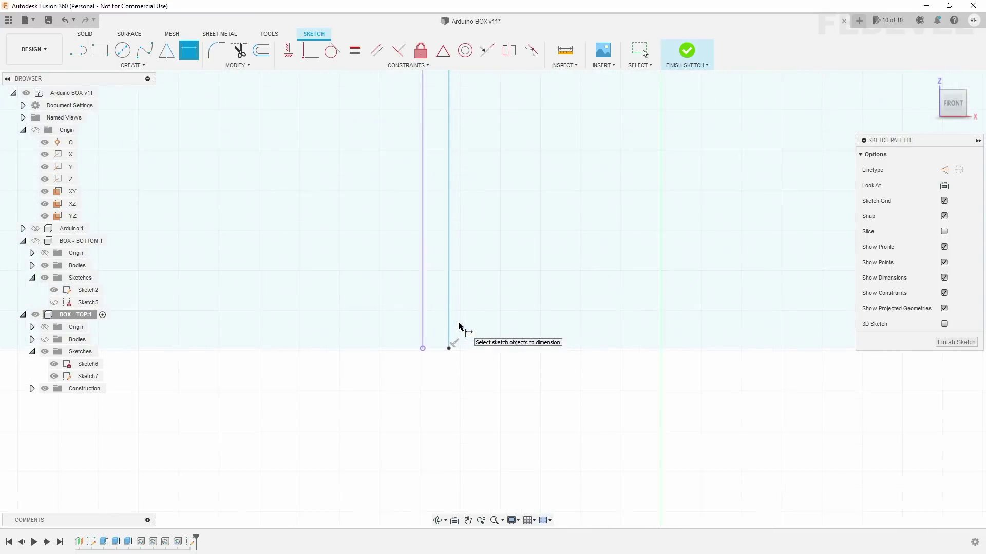
{"action": "left_click", "coordinate": [419, 344]}
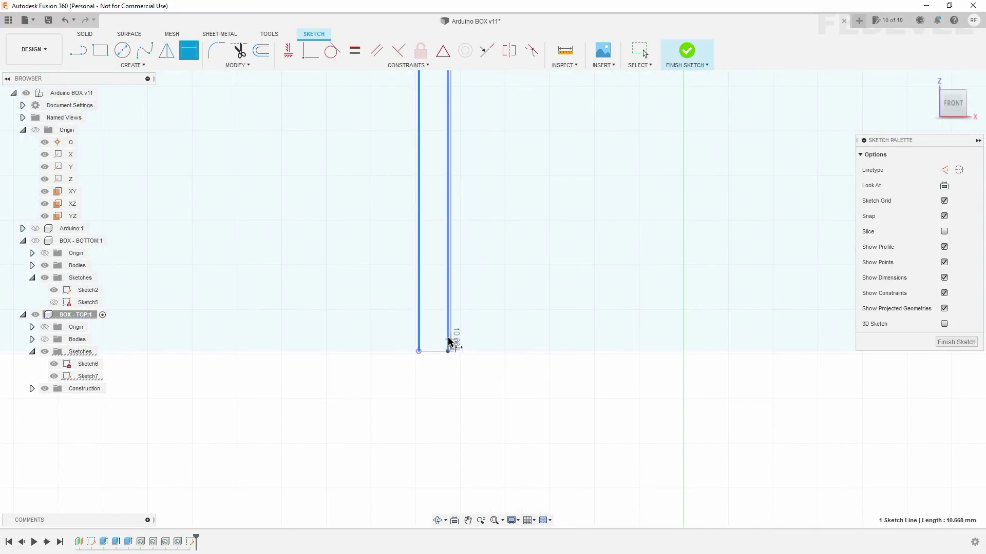
{"action": "left_click", "coordinate": [448, 341]}
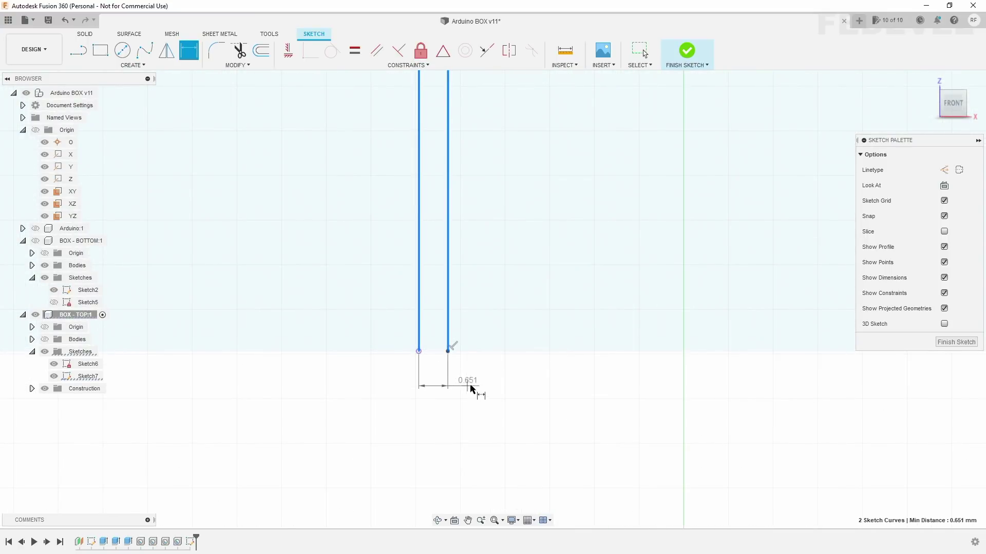
{"action": "left_click", "coordinate": [495, 387]}
{"action": "type", "text": "0.5"}
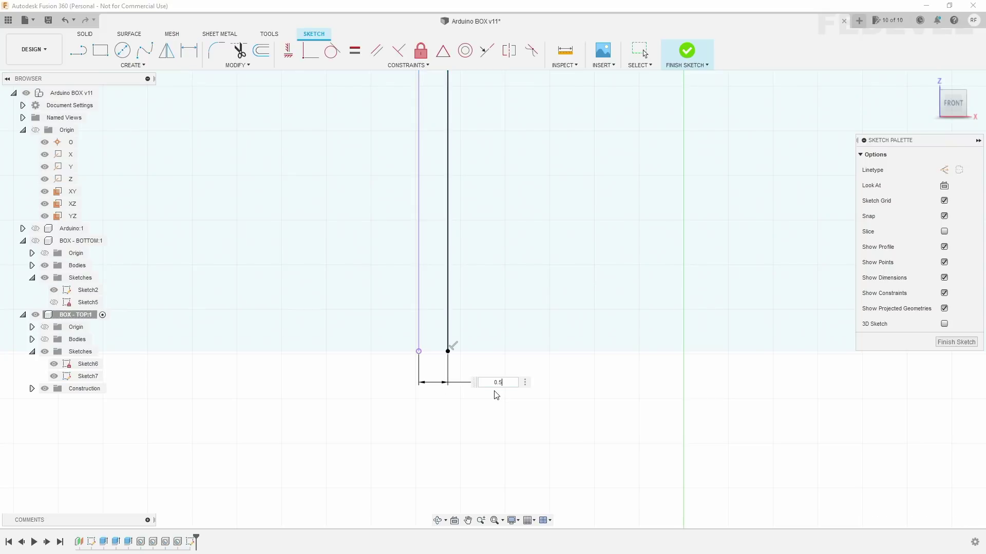
{"action": "key", "text": "Return"}
- Set the top gap to 1.00 mm and finish Sketch7
{"action": "scroll", "coordinate": [565, 482], "scroll_direction": "down", "scroll_amount": 5}
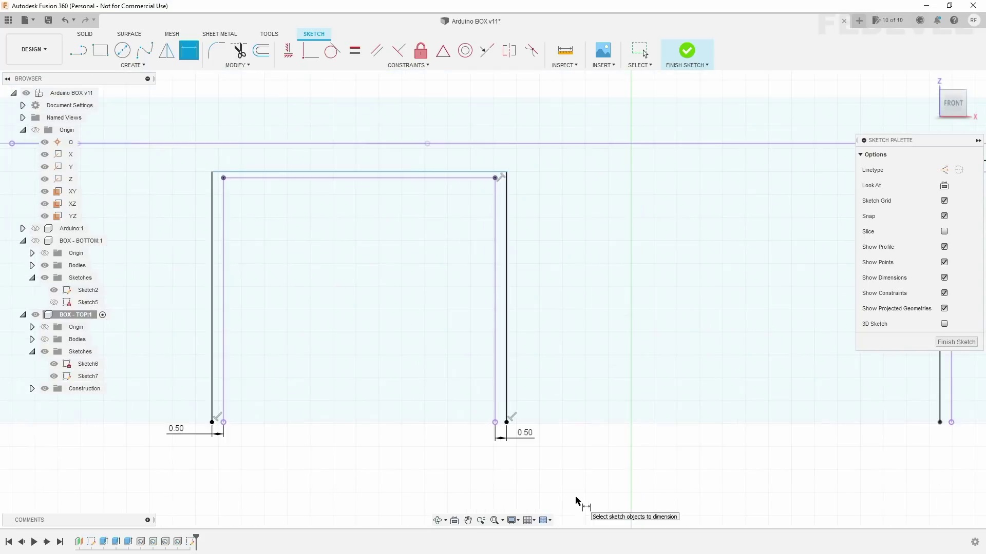
{"action": "scroll", "coordinate": [309, 188], "scroll_direction": "up", "scroll_amount": 3}
{"action": "scroll", "coordinate": [287, 206], "scroll_direction": "up", "scroll_amount": 2}
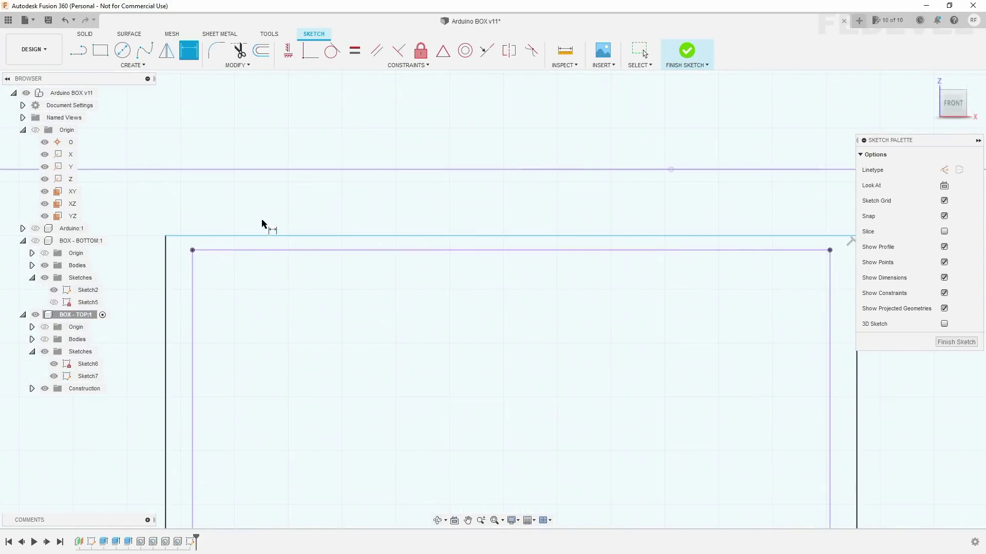
{"action": "left_click", "coordinate": [252, 251]}
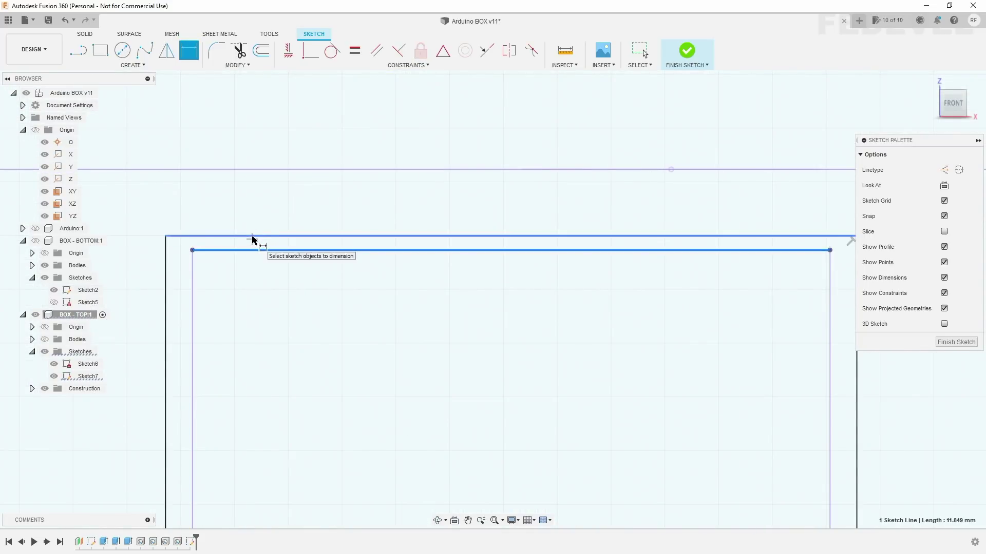
{"action": "left_click", "coordinate": [257, 237]}
{"action": "scroll", "coordinate": [258, 242], "scroll_direction": "down", "scroll_amount": 1}
{"action": "scroll", "coordinate": [258, 242], "scroll_direction": "down", "scroll_amount": 1}
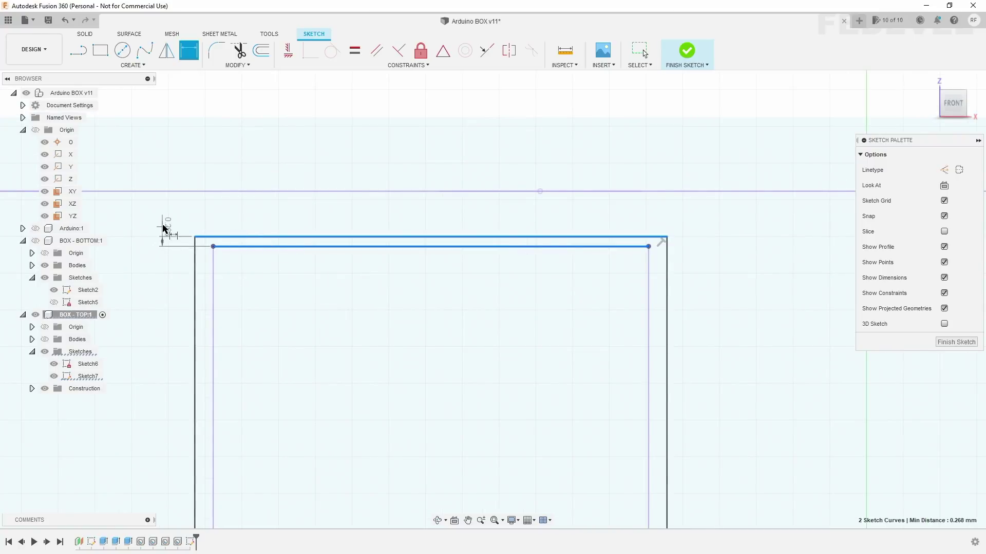
{"action": "left_click", "coordinate": [164, 221]}
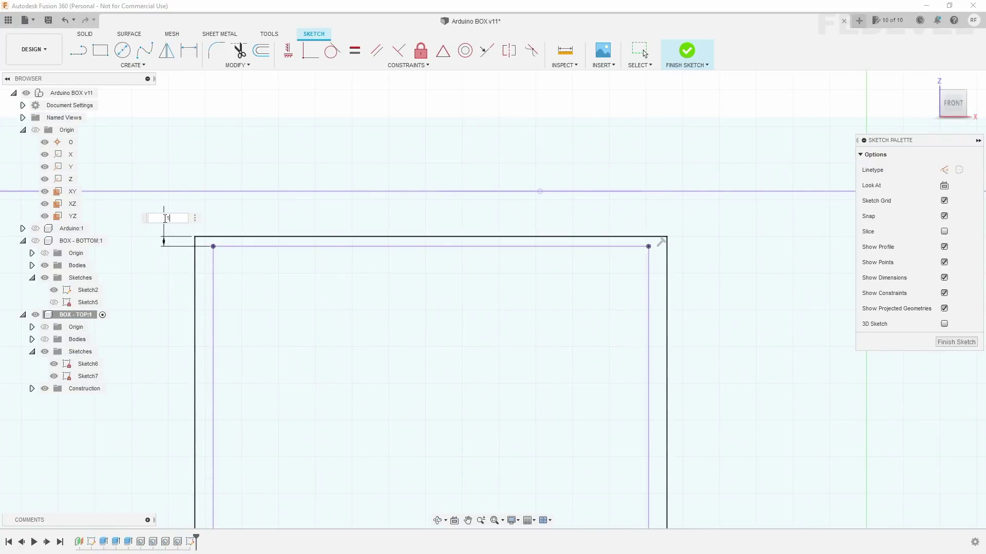
{"action": "type", "text": "00"}
{"action": "key", "text": "Return"}
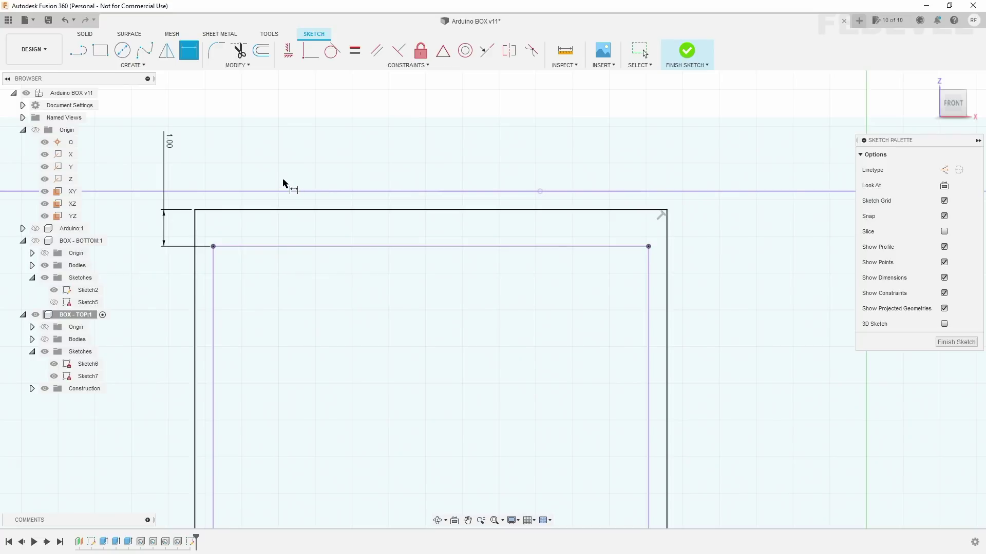
{"action": "scroll", "coordinate": [339, 154], "scroll_direction": "down", "scroll_amount": 2}
{"action": "scroll", "coordinate": [339, 154], "scroll_direction": "down", "scroll_amount": 1}
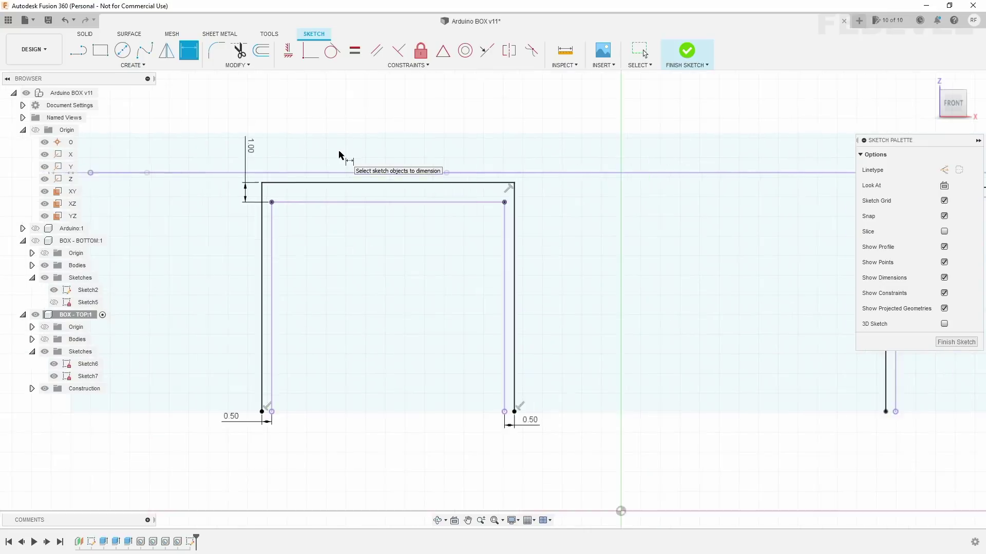
{"action": "scroll", "coordinate": [339, 154], "scroll_direction": "down", "scroll_amount": 1}
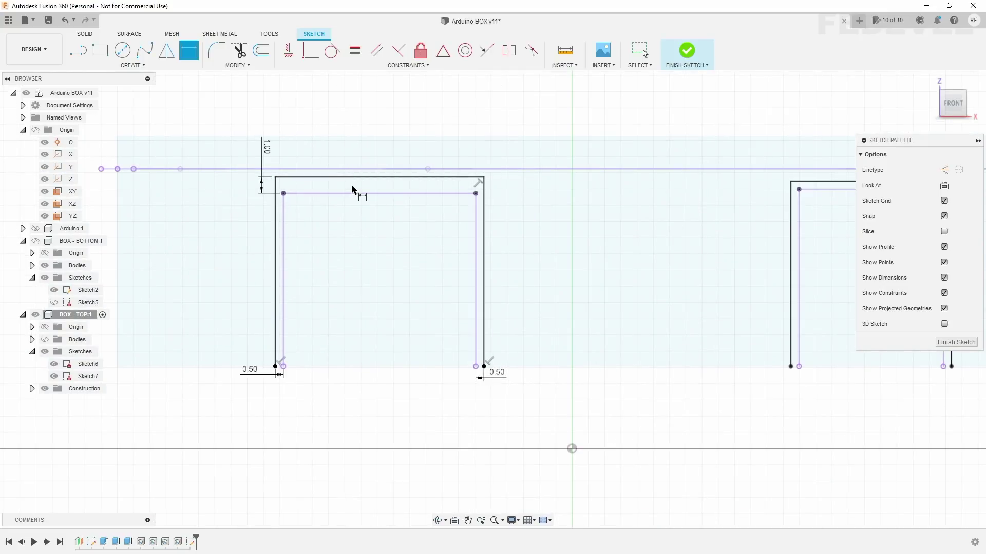
{"action": "left_click", "coordinate": [943, 344]}
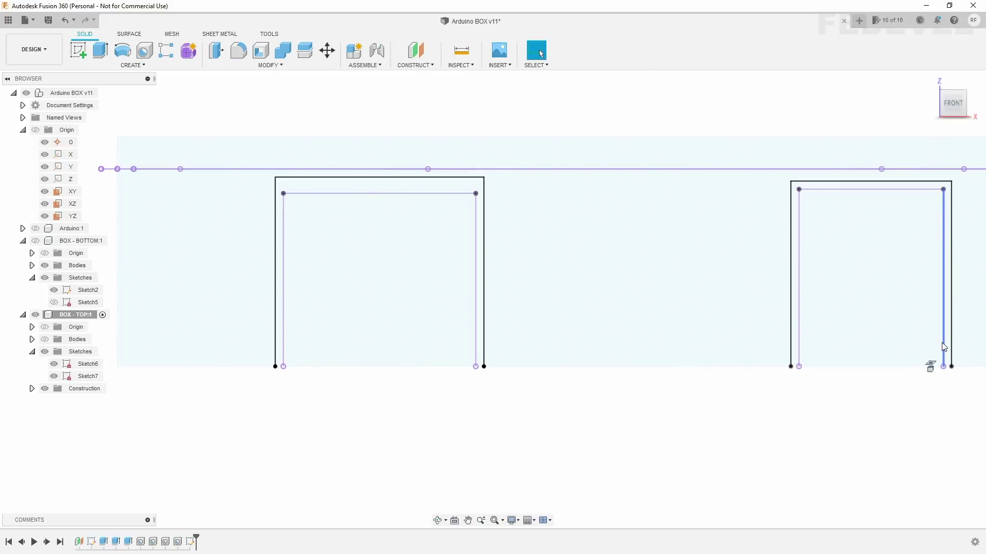
- Show the lid bodies and select the four opening and frame profiles for extrusion
{"action": "left_click", "coordinate": [45, 341]}
{"action": "left_click", "coordinate": [930, 80]}
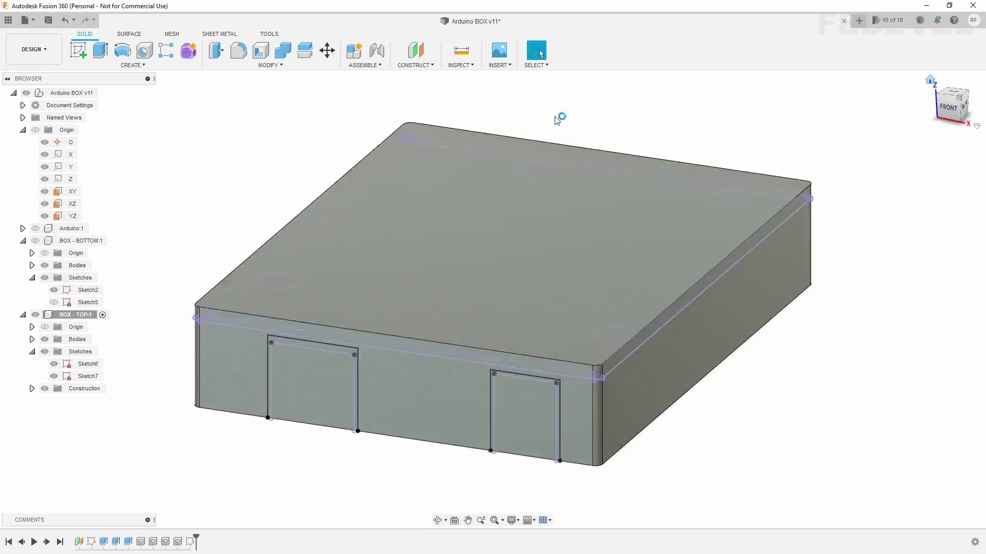
{"action": "scroll", "coordinate": [258, 470], "scroll_direction": "up", "scroll_amount": 4}
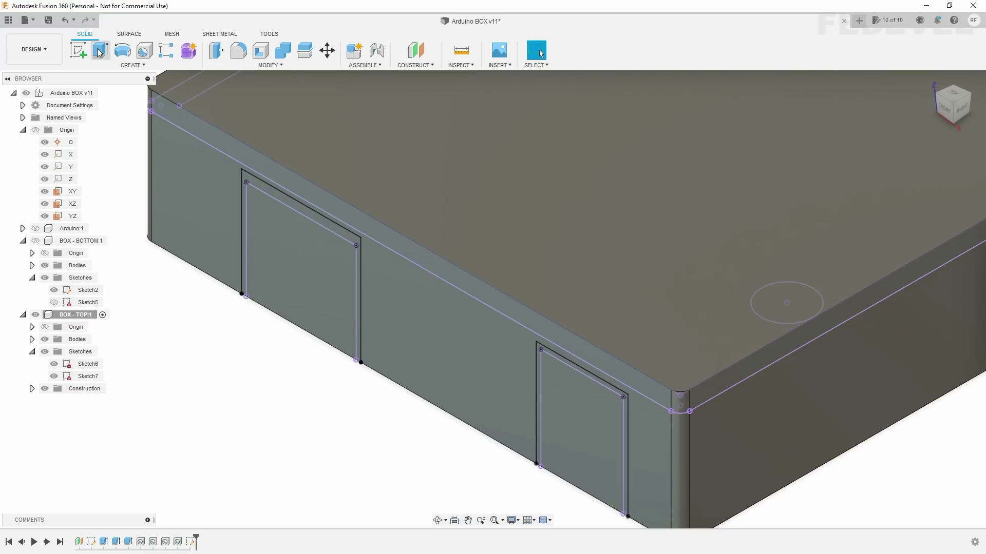
{"action": "left_click", "coordinate": [100, 50]}
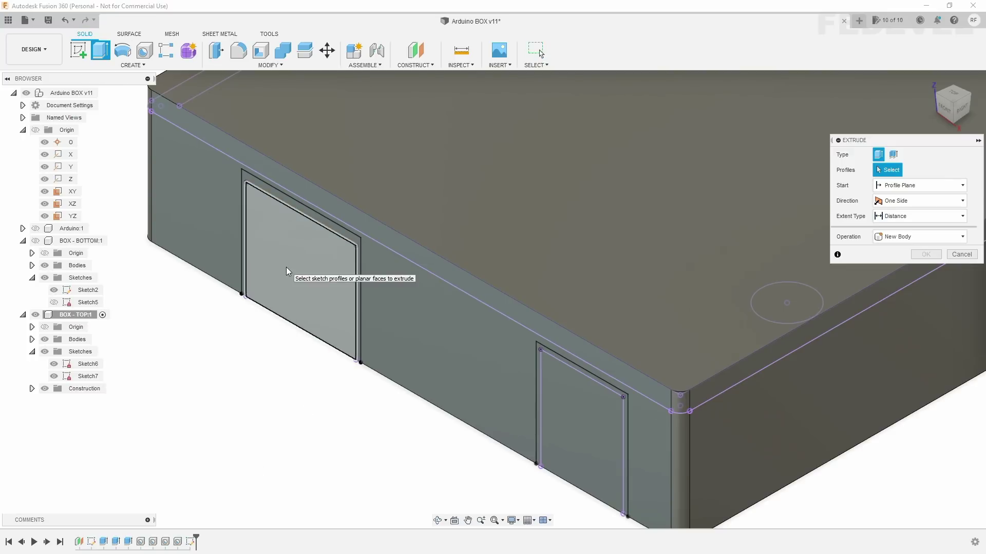
{"action": "left_click", "coordinate": [287, 270]}
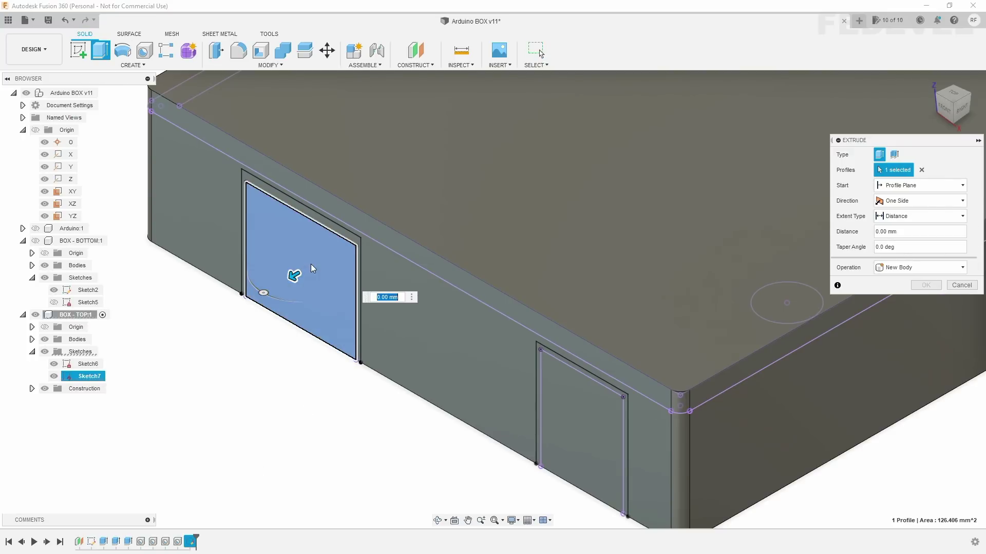
{"action": "left_click", "coordinate": [310, 215]}
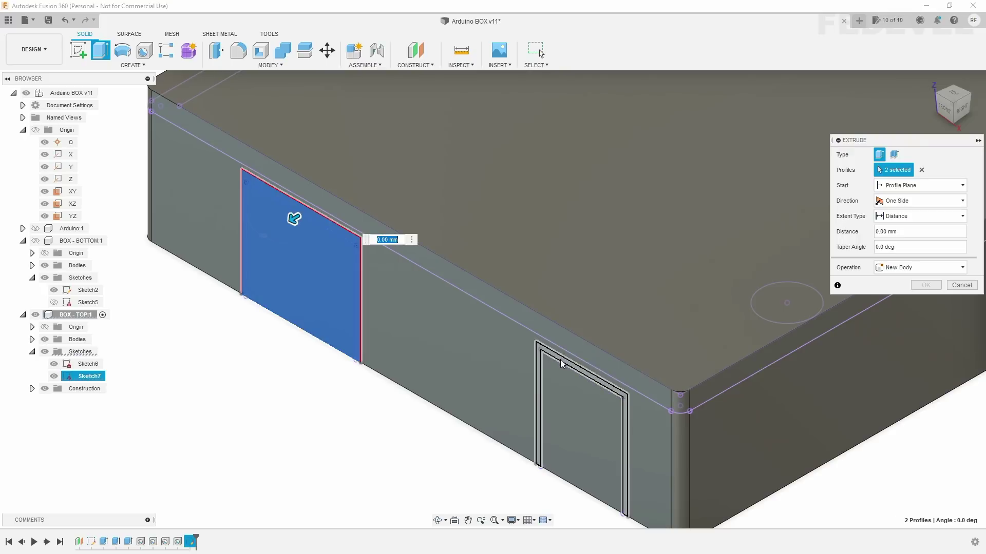
{"action": "left_click", "coordinate": [563, 360]}
{"action": "left_click", "coordinate": [567, 408]}
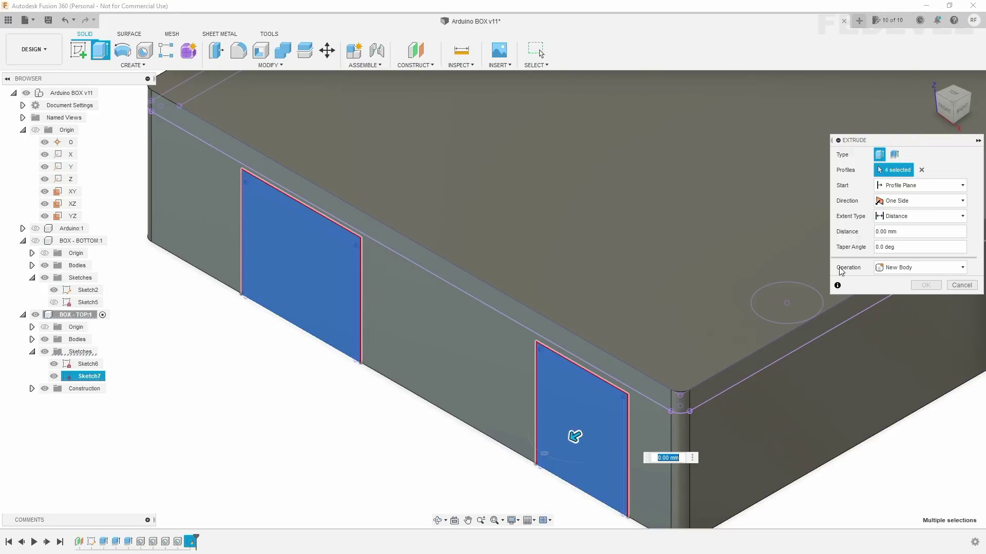
- Cut the profiles through the lid wall with a To Object extent ending at the chosen face
{"action": "left_click", "coordinate": [893, 217]}
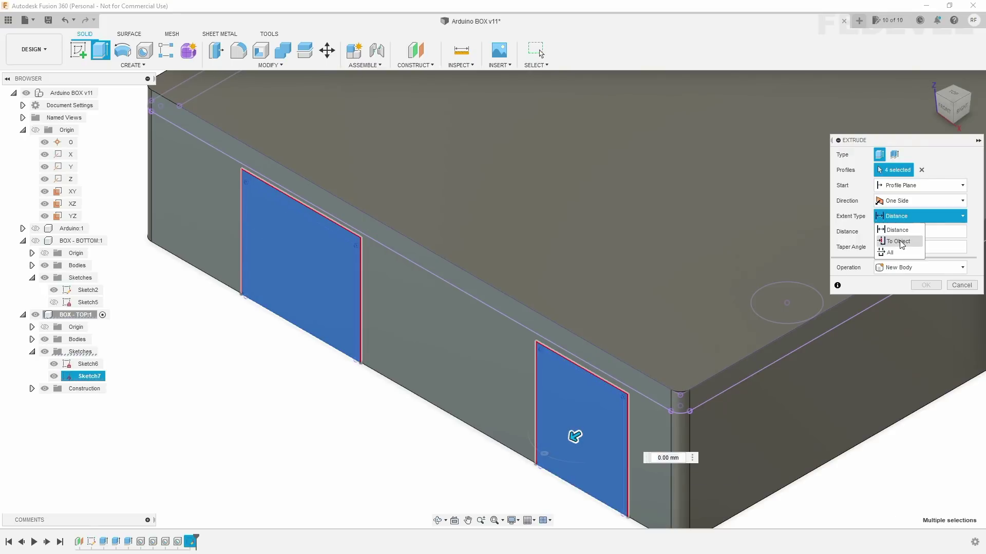
{"action": "left_click", "coordinate": [901, 249]}
{"action": "middle_click_drag", "start_coordinate": [572, 436], "coordinate": [503, 325], "text": "shift"}
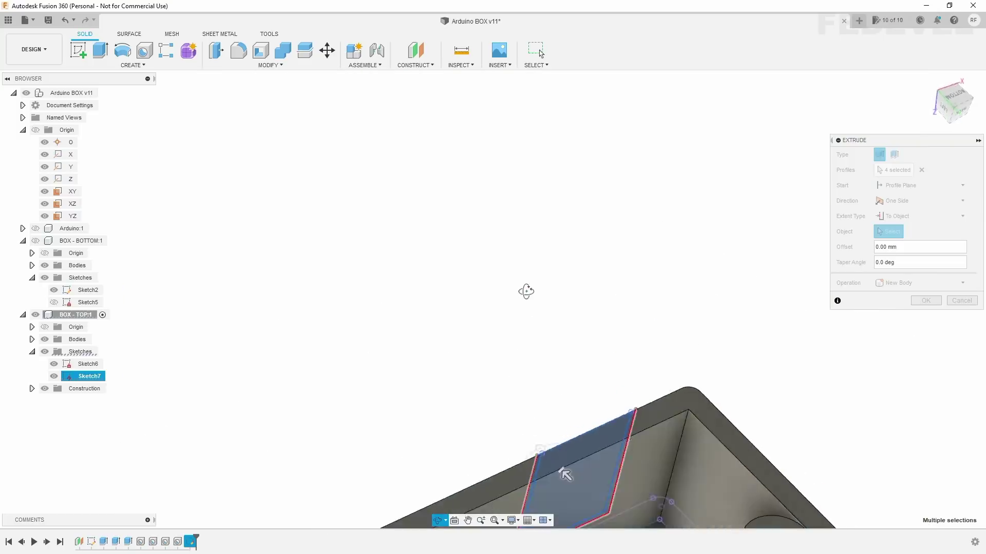
{"action": "left_click", "coordinate": [449, 470]}
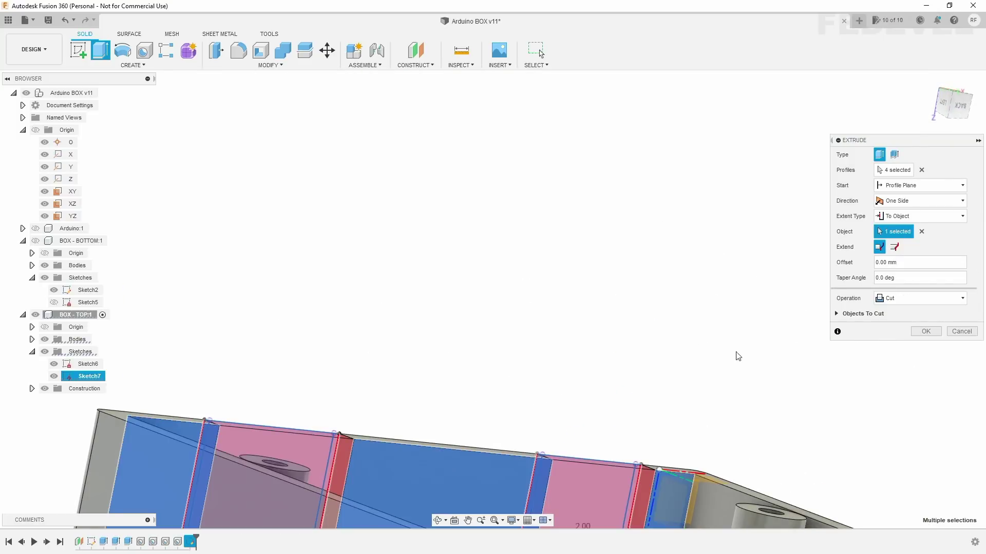
{"action": "left_click", "coordinate": [928, 331]}
{"action": "mouse_move", "coordinate": [618, 196]}
{"action": "middle_mouse_down", "text": "shift"}
{"action": "mouse_move", "coordinate": [608, 182]}
{"action": "mouse_move", "coordinate": [575, 215]}
{"action": "middle_mouse_up", "text": "shift"}
{"action": "middle_click_drag", "start_coordinate": [640, 312], "coordinate": [920, 162], "text": "shift"}
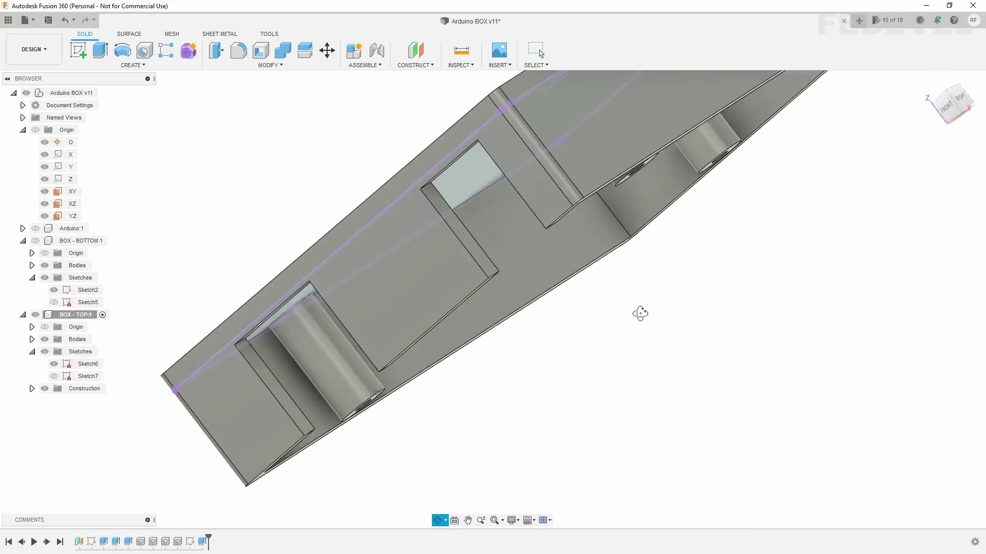
- Show the Arduino board inside the enclosure and check it through the front
{"action": "left_click", "coordinate": [930, 82]}
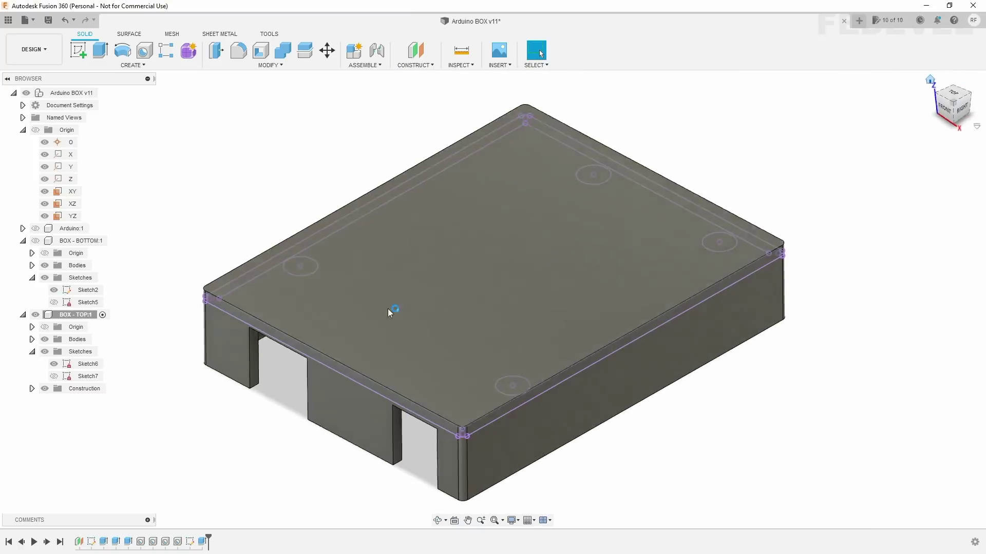
{"action": "left_click", "coordinate": [36, 229]}
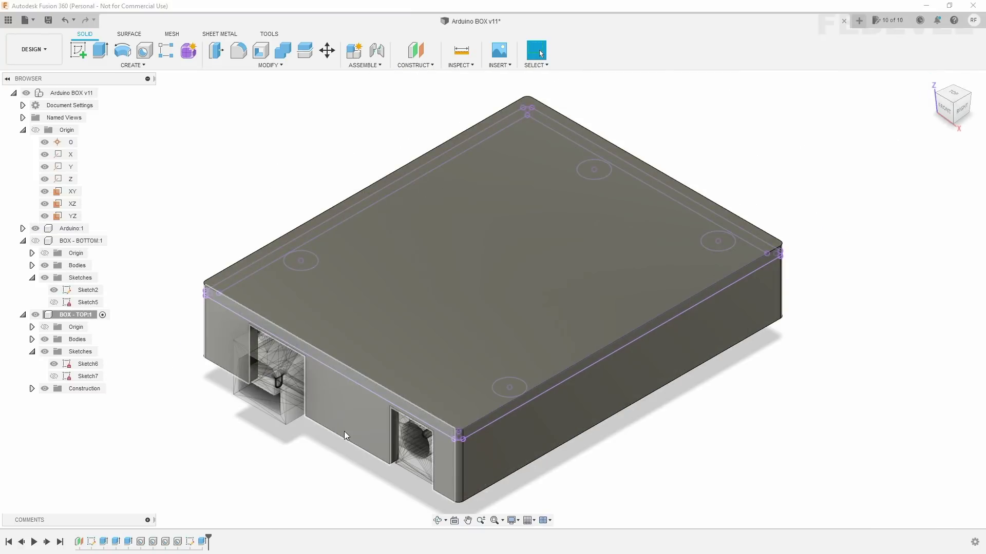
{"action": "mouse_move", "coordinate": [344, 431]}
{"action": "middle_mouse_down", "text": "shift"}
{"action": "mouse_move", "coordinate": [385, 393]}
{"action": "mouse_move", "coordinate": [363, 407]}
{"action": "middle_mouse_up", "text": "shift"}
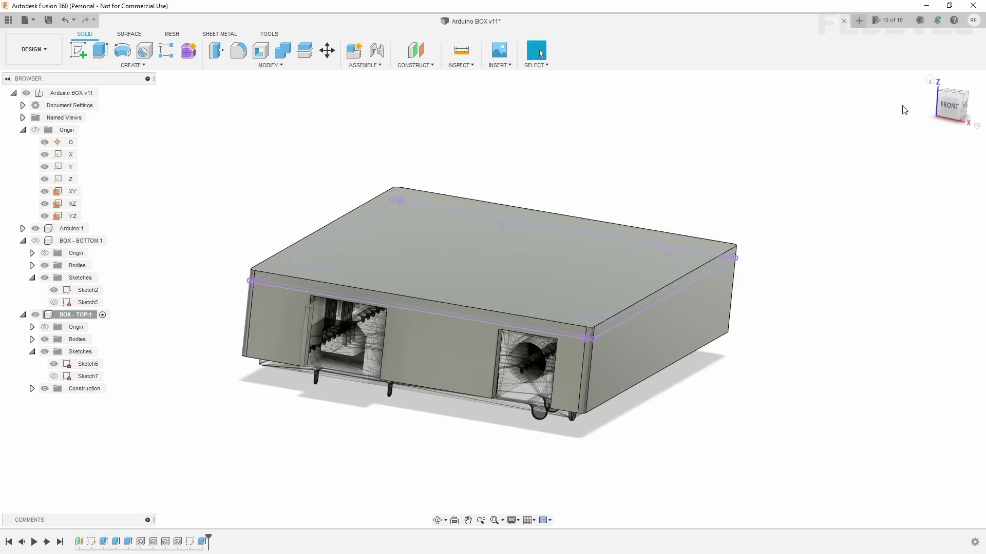
{"action": "left_click", "coordinate": [930, 81]}
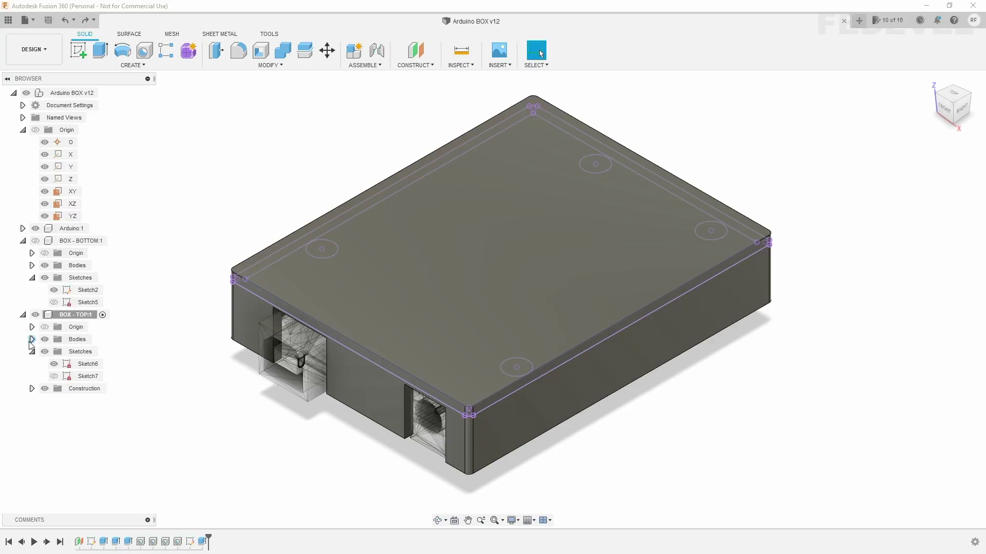
- Expand the lid's Bodies folder and select Body1 through Body5 to identify each one
{"action": "left_click", "coordinate": [32, 339]}
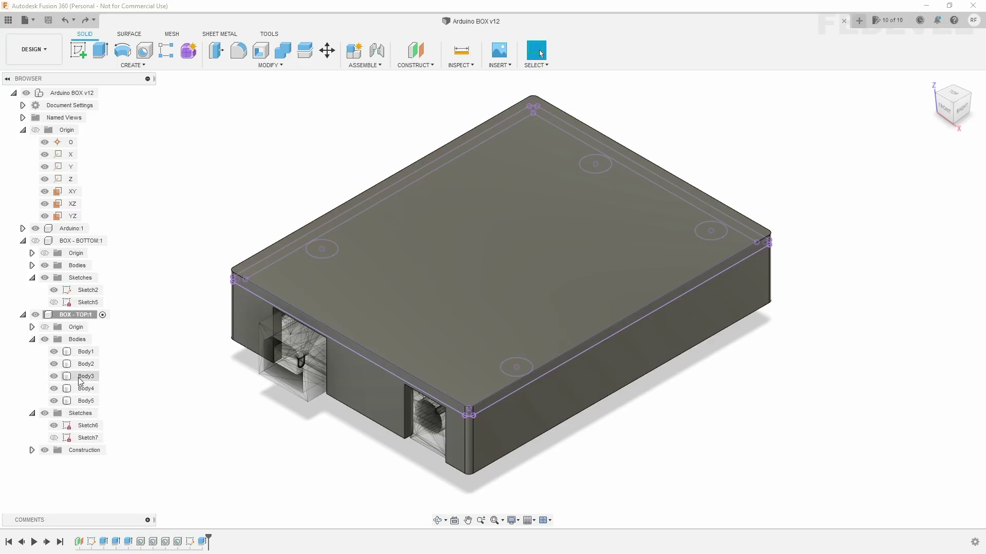
{"action": "left_click", "coordinate": [85, 352]}
{"action": "mouse_move", "coordinate": [218, 435]}
{"action": "middle_mouse_down", "text": "shift"}
{"action": "mouse_move", "coordinate": [280, 412]}
{"action": "mouse_move", "coordinate": [283, 369]}
{"action": "middle_mouse_up", "text": "shift"}
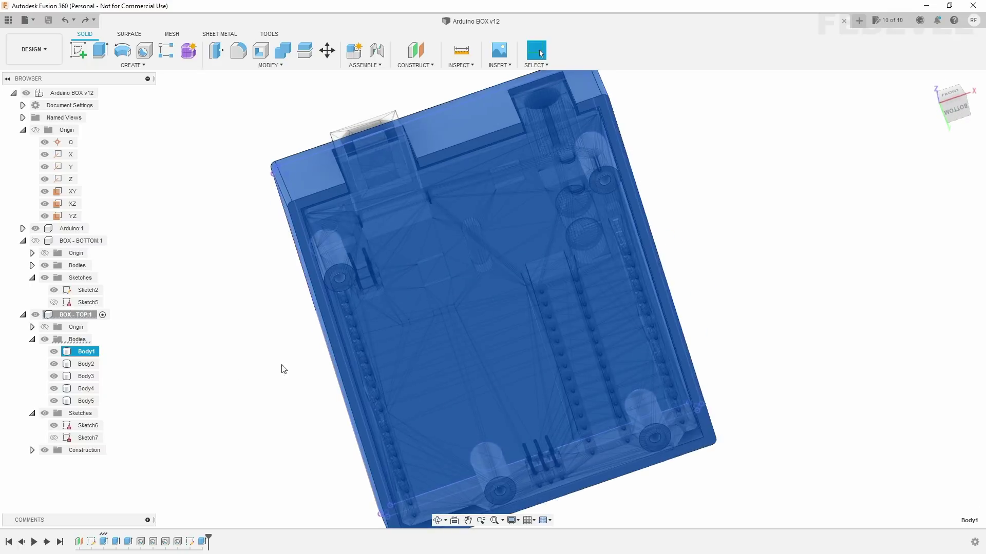
{"action": "left_click", "coordinate": [85, 366]}
{"action": "left_click", "coordinate": [87, 378]}
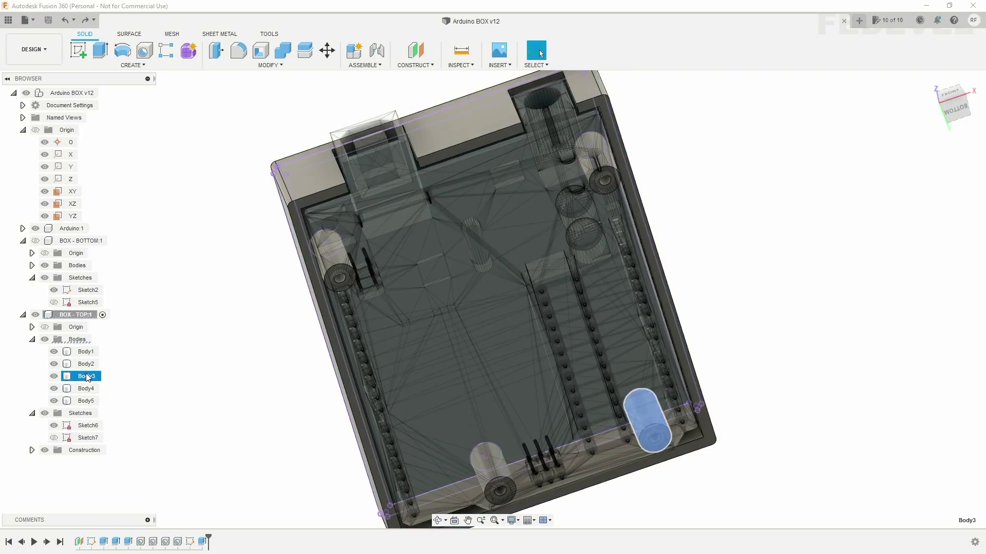
{"action": "left_click", "coordinate": [85, 389]}
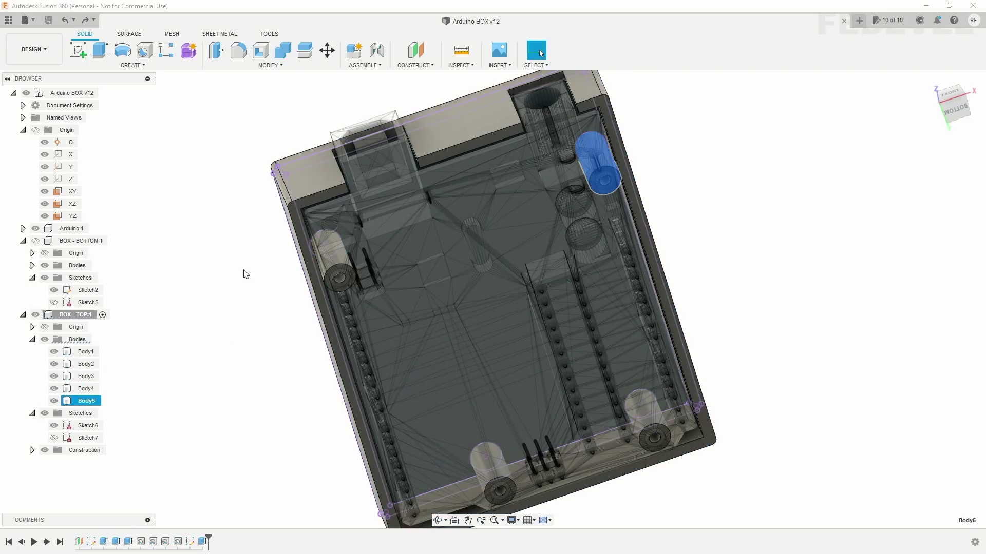
{"action": "left_click", "coordinate": [261, 111]}
- Join Body2–Body5 into target Body1 with a Combine Join
{"action": "left_click", "coordinate": [269, 65]}
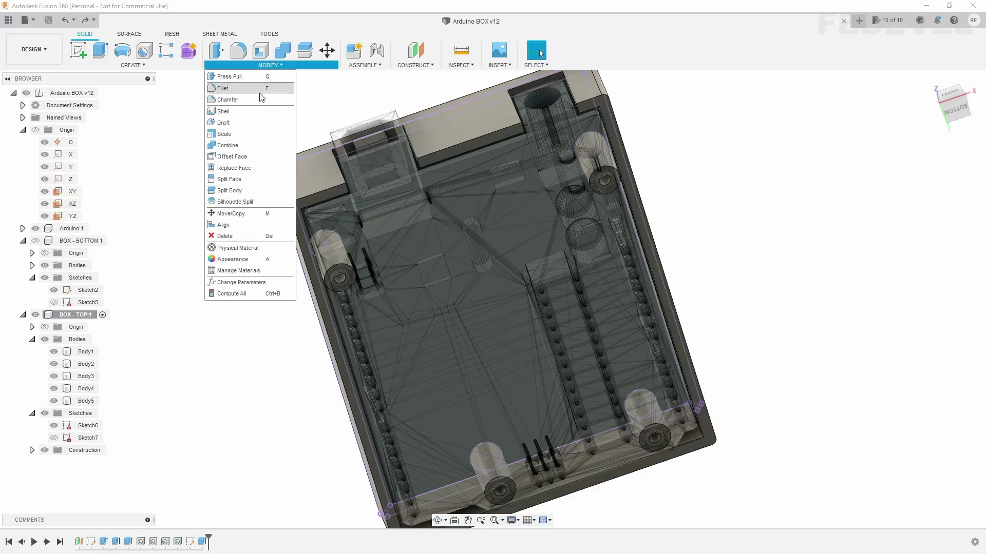
{"action": "left_click", "coordinate": [248, 150]}
{"action": "left_click", "coordinate": [85, 351]}
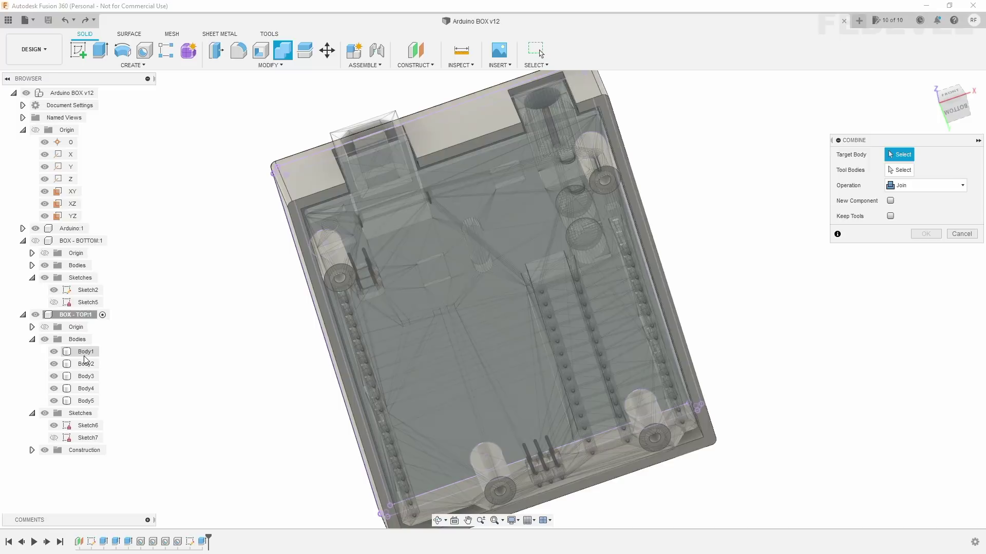
{"action": "left_click", "coordinate": [85, 364]}
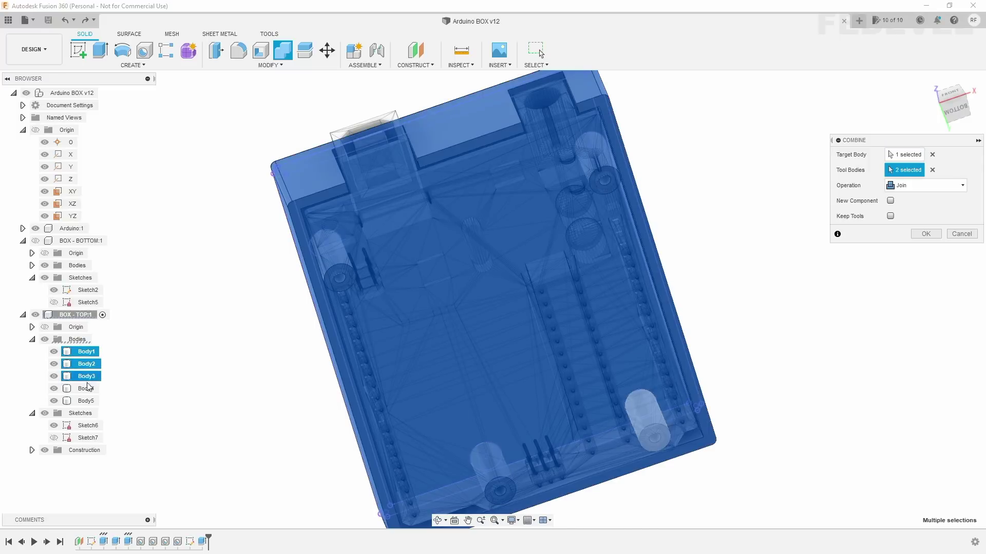
{"action": "left_click", "coordinate": [85, 388]}
{"action": "left_click", "coordinate": [86, 401]}
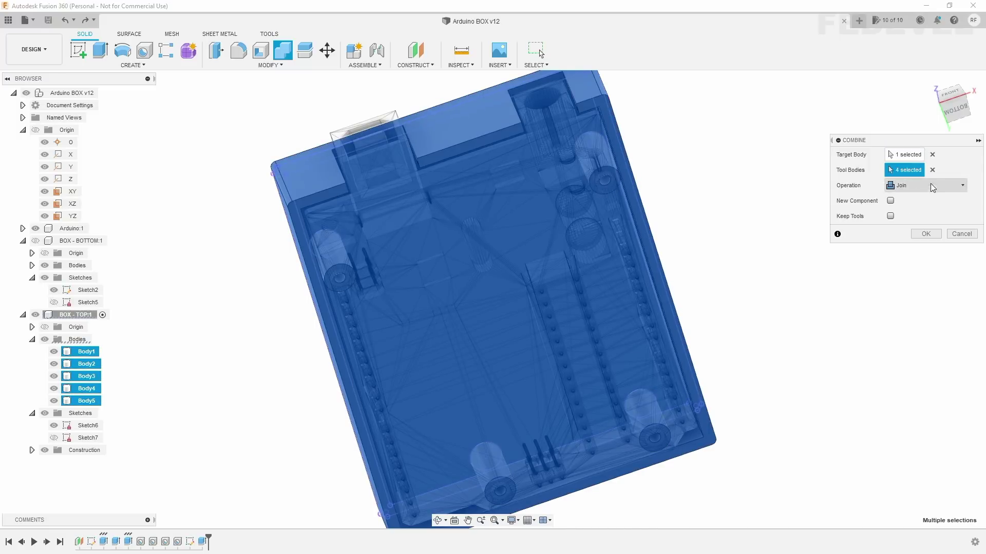
{"action": "left_click", "coordinate": [926, 235]}
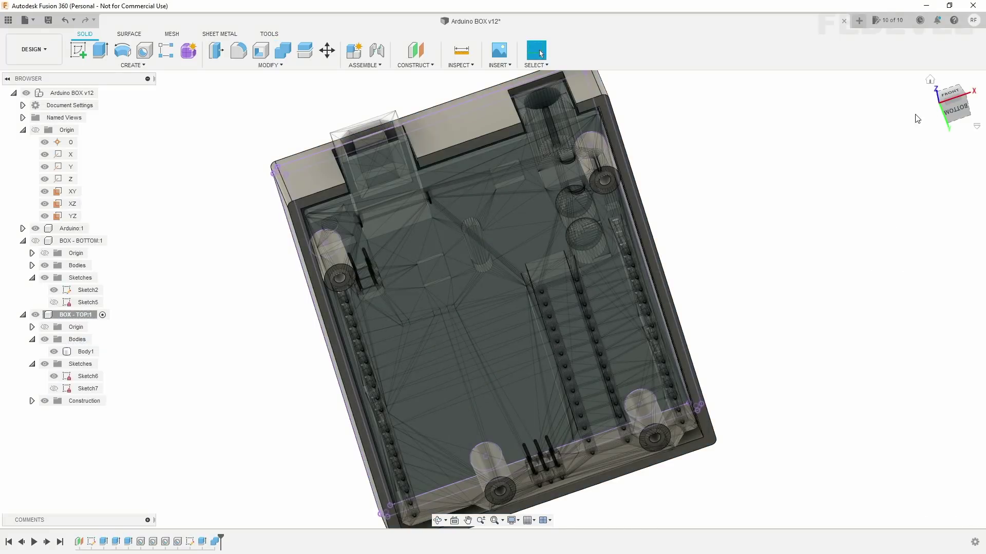
- Inspect the combined lid's underside, standoff and posts, then return to the home view
{"action": "left_click", "coordinate": [930, 81]}
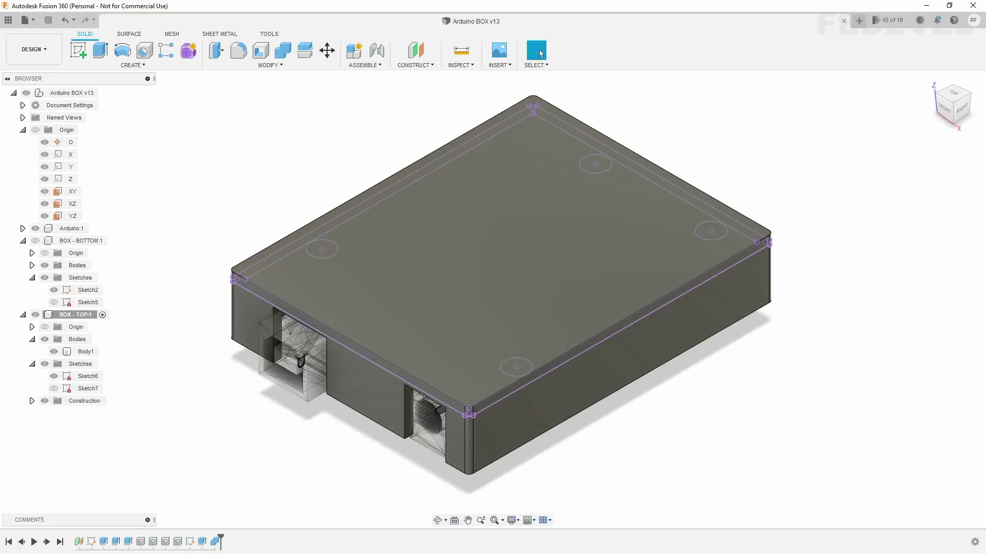
{"action": "middle_click_drag", "start_coordinate": [328, 375], "coordinate": [339, 169], "text": "shift"}
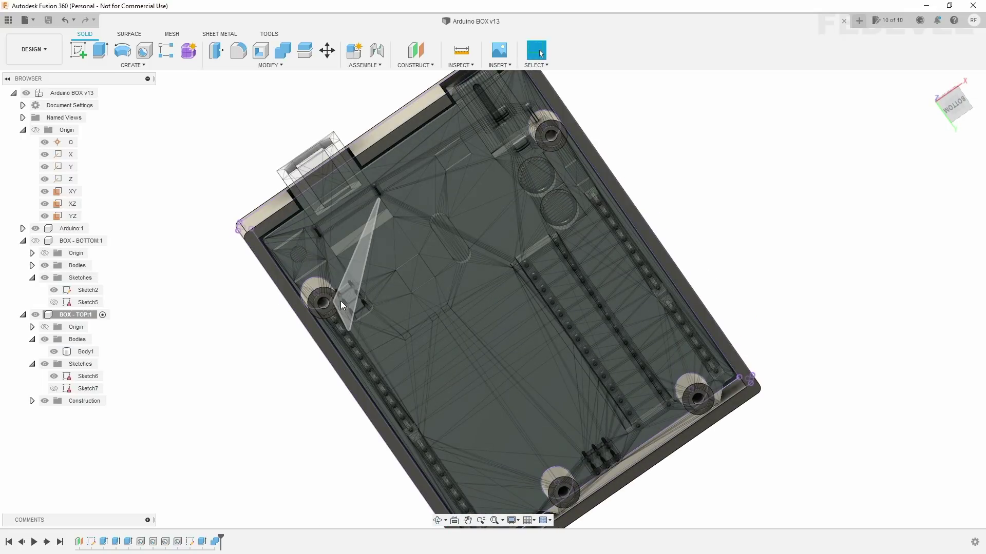
{"action": "scroll", "coordinate": [341, 303], "scroll_direction": "up", "scroll_amount": 3}
{"action": "scroll", "coordinate": [340, 303], "scroll_direction": "up", "scroll_amount": 3}
{"action": "scroll", "coordinate": [359, 282], "scroll_direction": "down", "scroll_amount": 3}
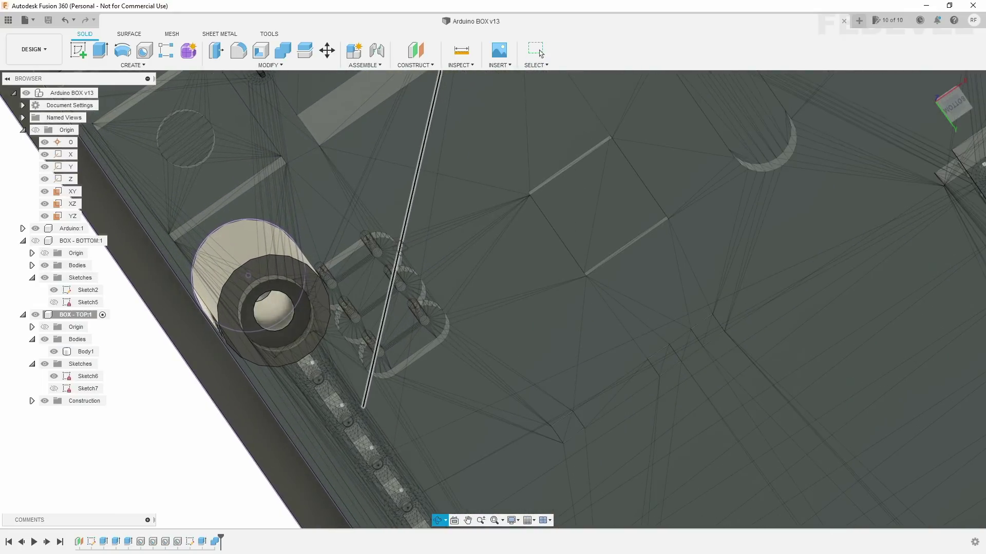
{"action": "middle_click_drag", "start_coordinate": [360, 282], "coordinate": [344, 260], "text": "shift"}
{"action": "scroll", "coordinate": [326, 253], "scroll_direction": "up", "scroll_amount": 3}
{"action": "scroll", "coordinate": [325, 254], "scroll_direction": "up", "scroll_amount": 1}
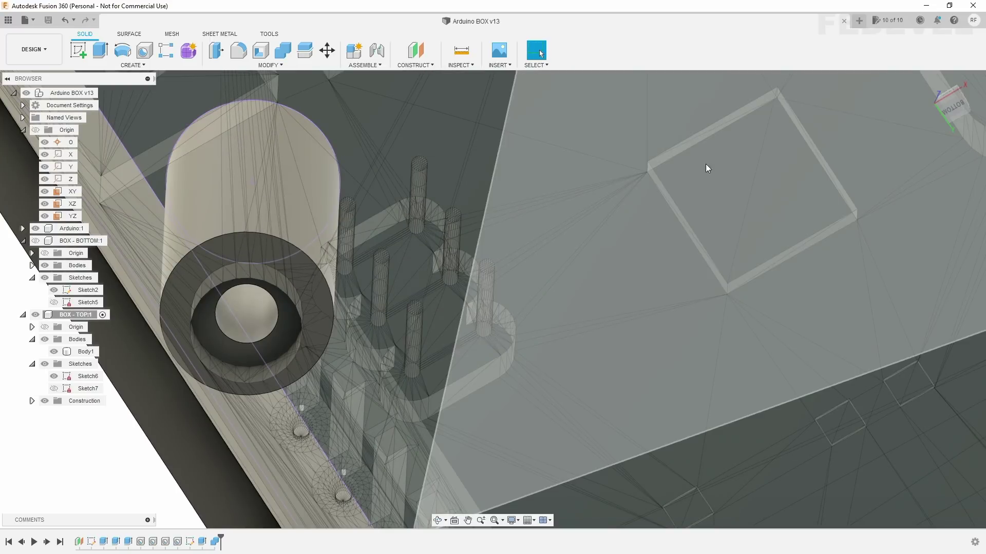
{"action": "left_click", "coordinate": [931, 80]}
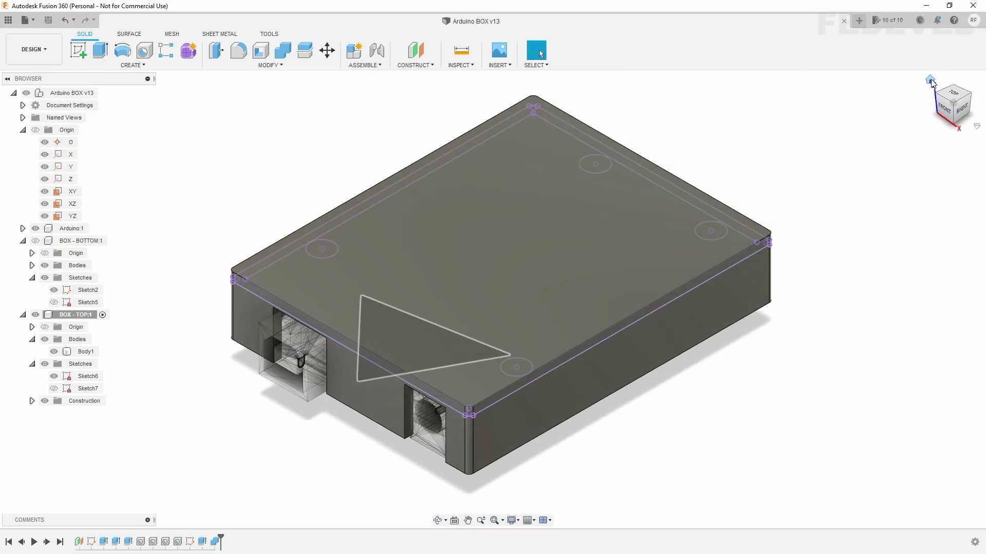
- Combine Cut the Arduino body from the lid with Keep Tools on, and save as v14
{"action": "left_click", "coordinate": [281, 66]}
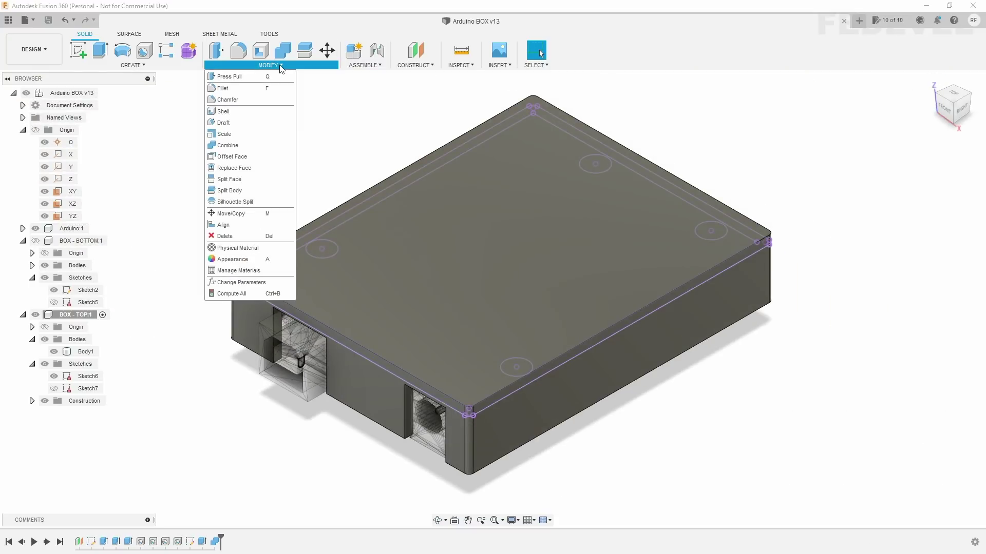
{"action": "left_click", "coordinate": [238, 145]}
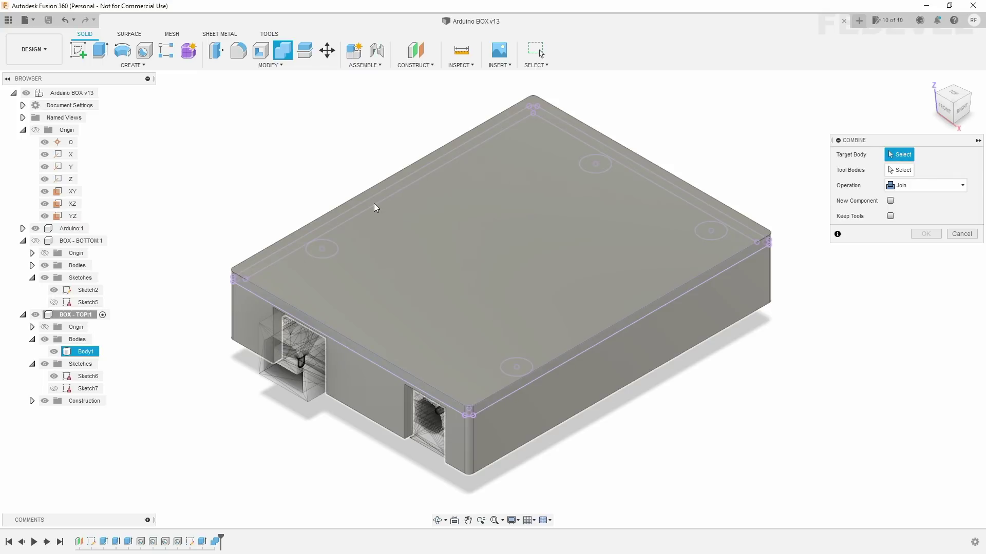
{"action": "left_click", "coordinate": [409, 205]}
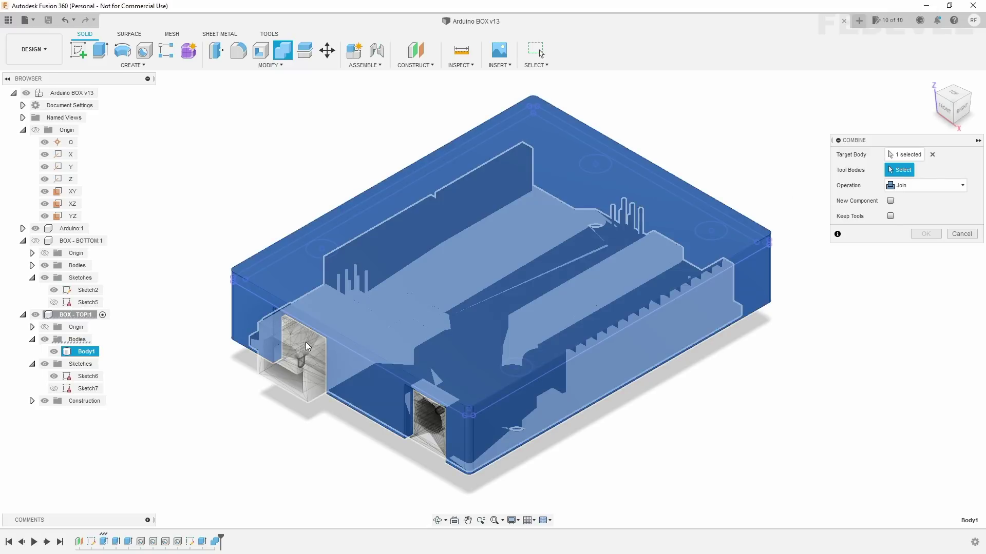
{"action": "left_click", "coordinate": [303, 348]}
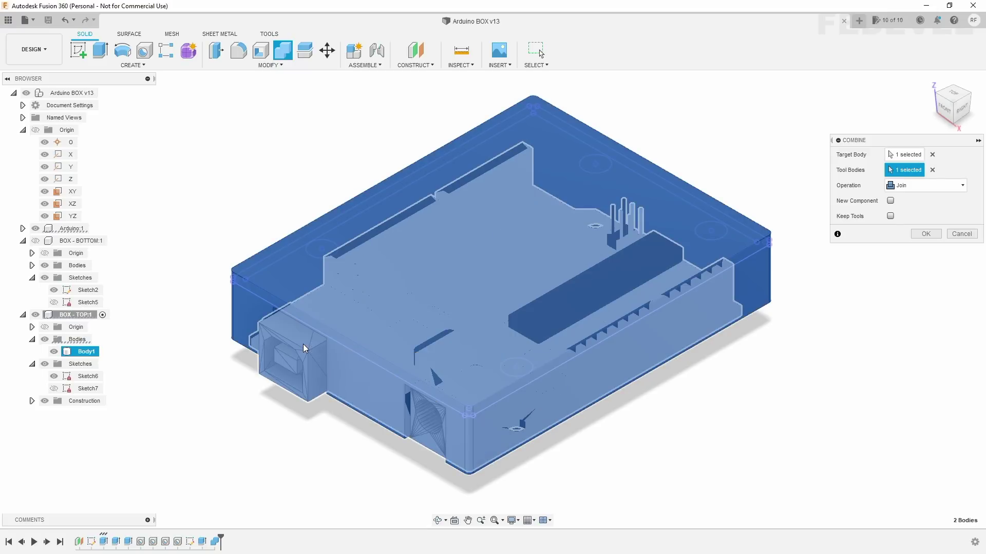
{"action": "left_click", "coordinate": [953, 187]}
{"action": "left_click", "coordinate": [902, 200]}
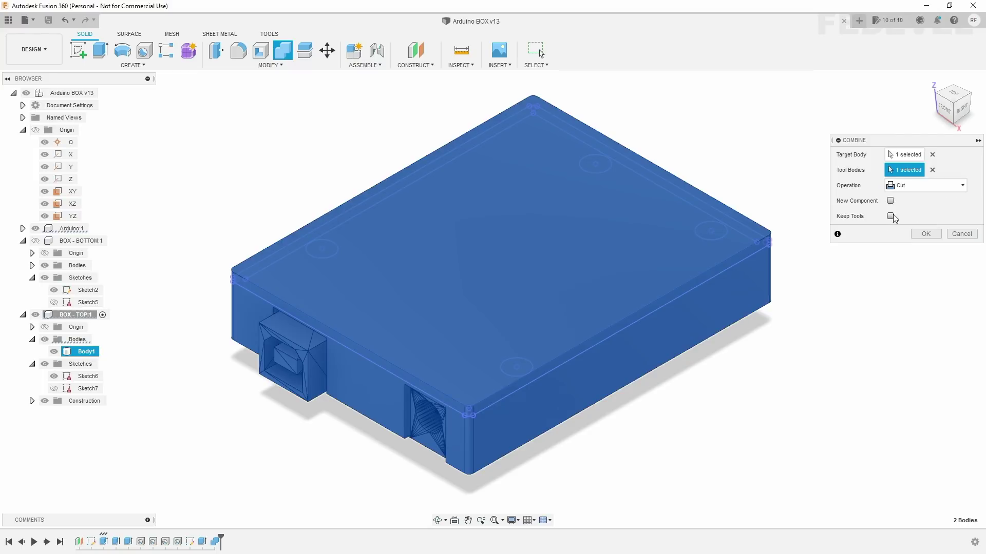
{"action": "left_click", "coordinate": [891, 216]}
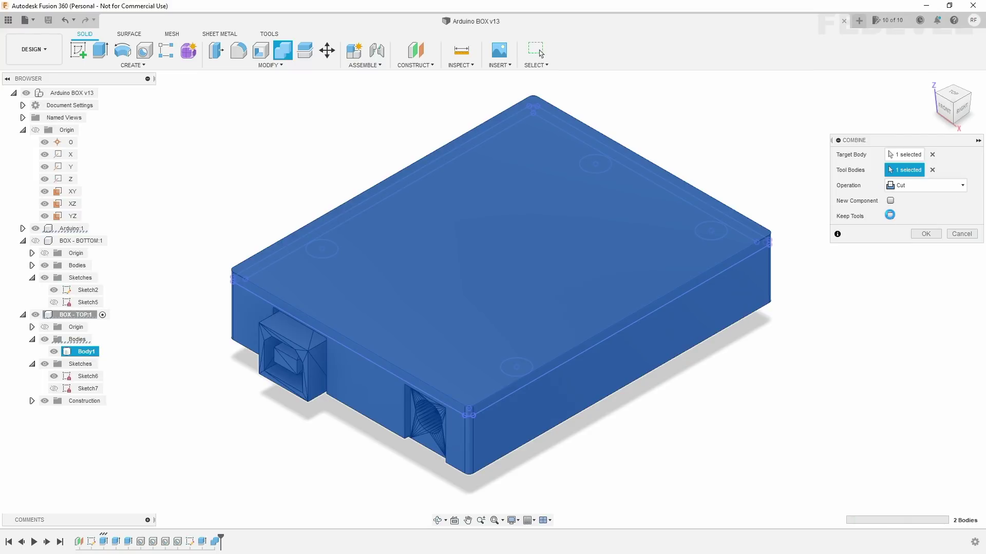
{"action": "left_click", "coordinate": [922, 233]}
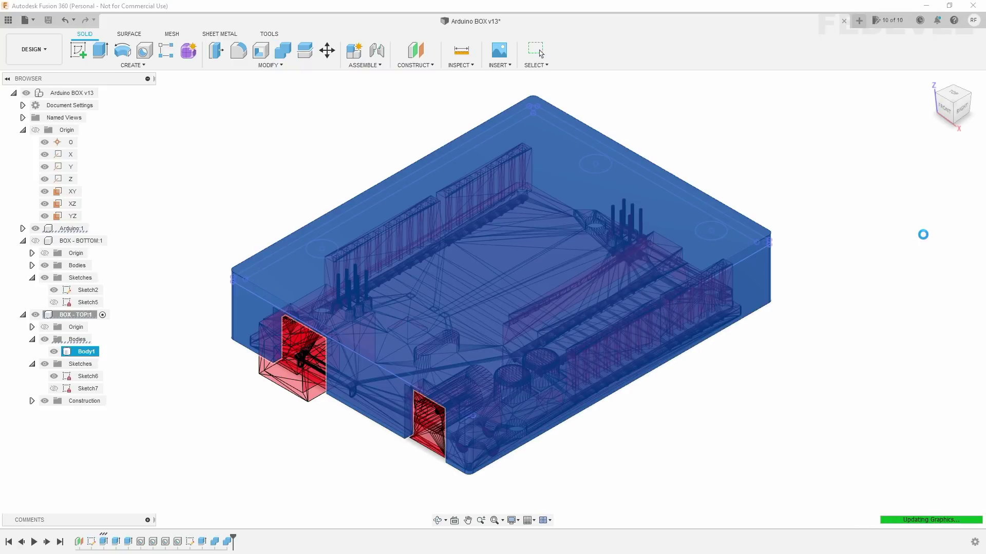
{"action": "key", "text": "ctrl+s"}
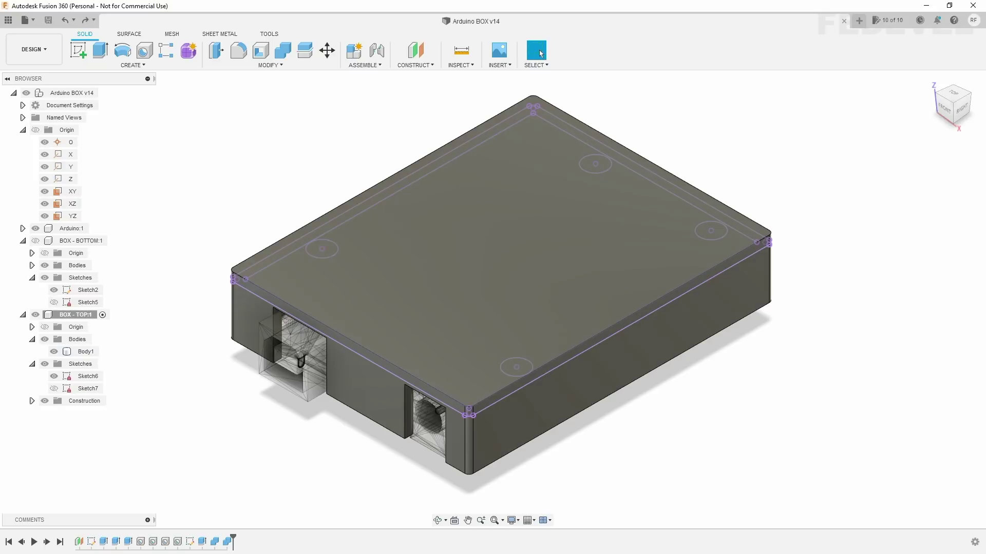
- Hide the Arduino board and orbit to view the lid's inside from below
{"action": "left_click", "coordinate": [35, 229]}
{"action": "middle_click_drag", "start_coordinate": [534, 405], "coordinate": [403, 215], "text": "shift"}
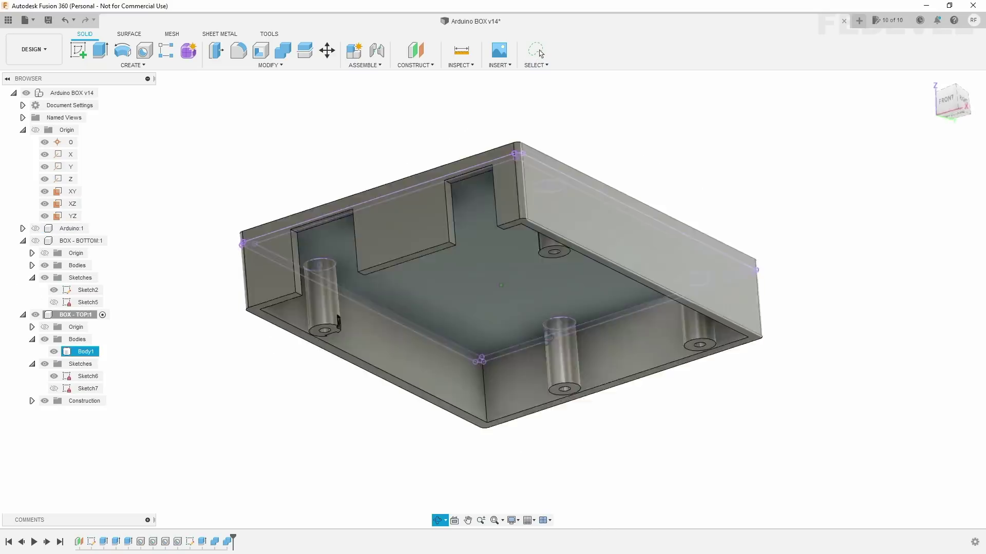
{"action": "scroll", "coordinate": [403, 215], "scroll_direction": "up", "scroll_amount": 3}
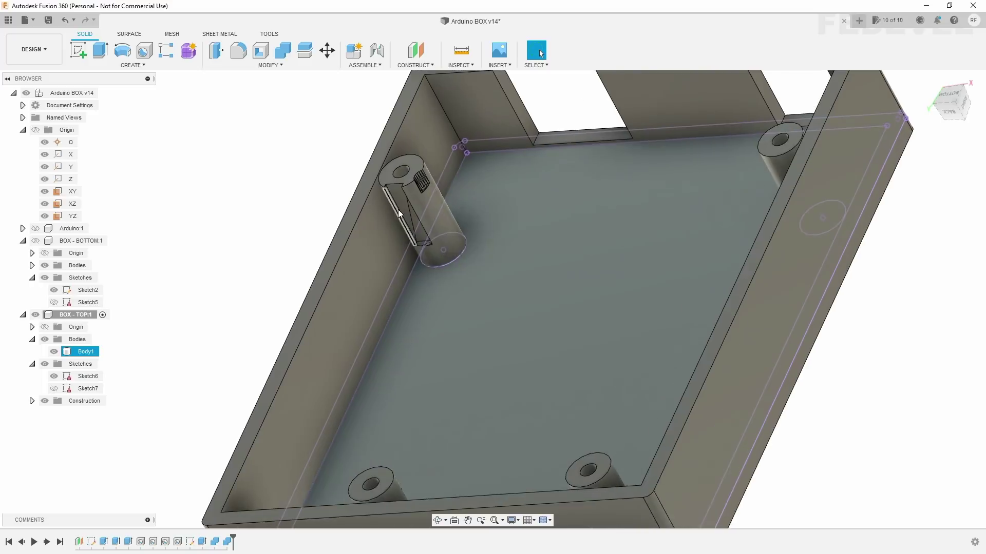
{"action": "scroll", "coordinate": [371, 198], "scroll_direction": "up", "scroll_amount": 3}
{"action": "scroll", "coordinate": [371, 198], "scroll_direction": "up", "scroll_amount": 3}
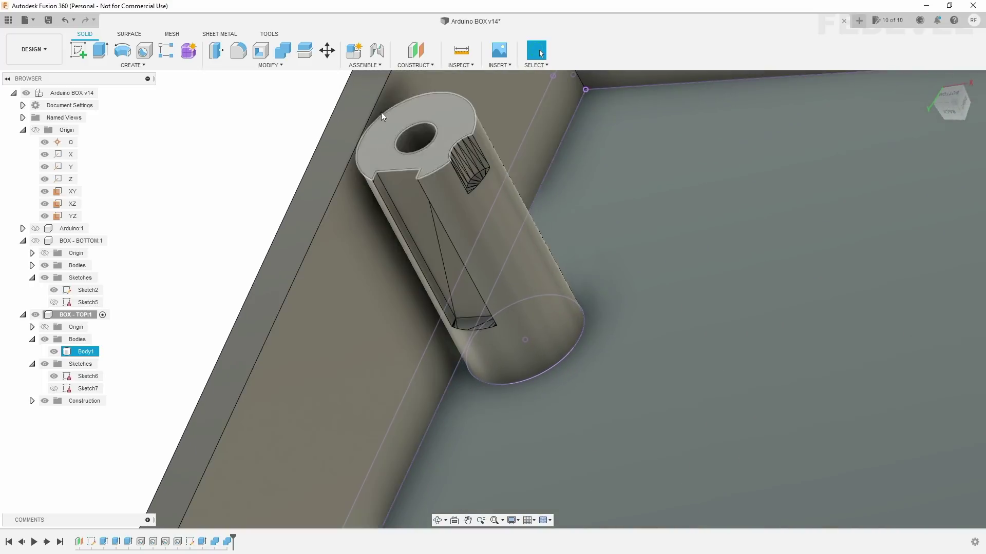
- Start Offset Face with freeform lasso selection and lasso the boss slot faces
{"action": "left_click", "coordinate": [270, 66]}
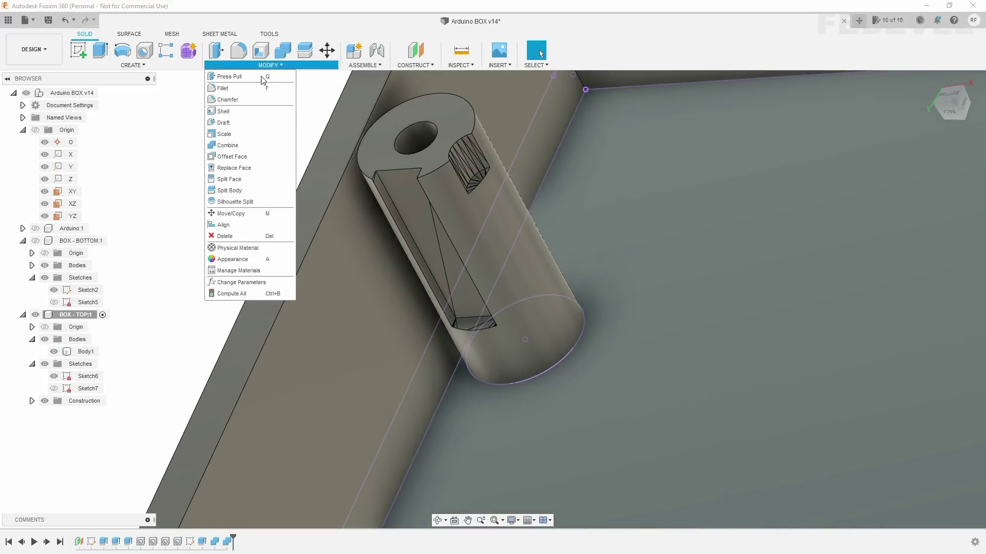
{"action": "left_click", "coordinate": [234, 157]}
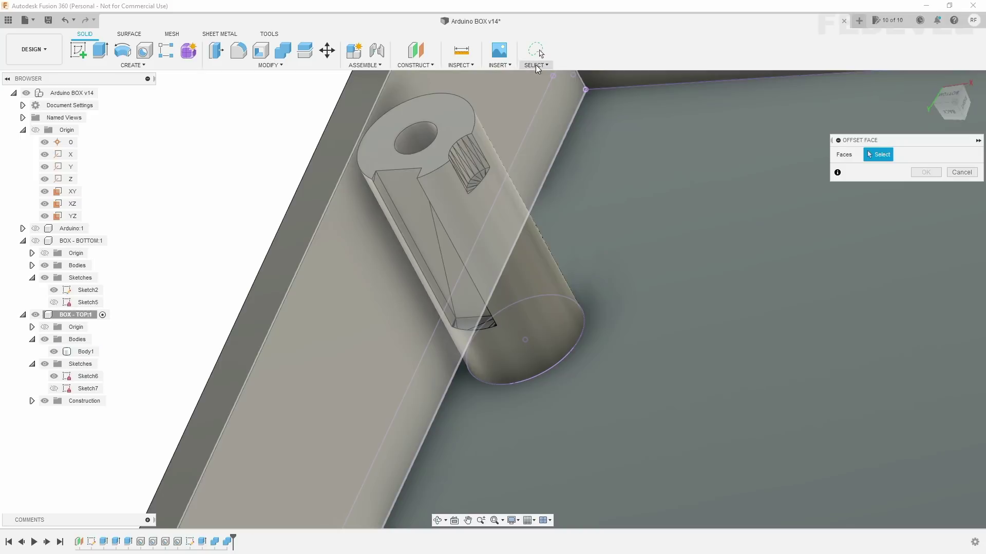
{"action": "left_click", "coordinate": [537, 65]}
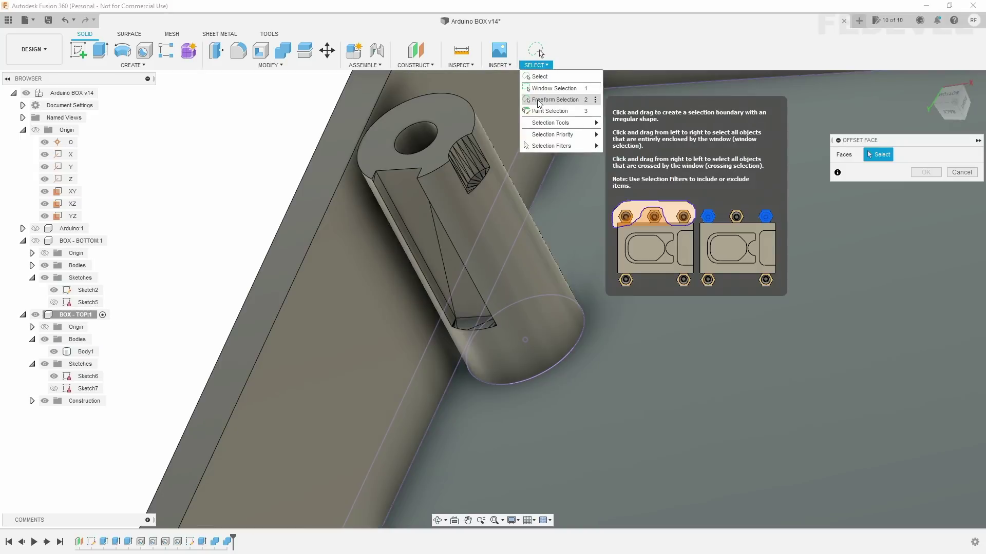
{"action": "left_click", "coordinate": [537, 100]}
{"action": "scroll", "coordinate": [401, 303], "scroll_direction": "up", "scroll_amount": 3}
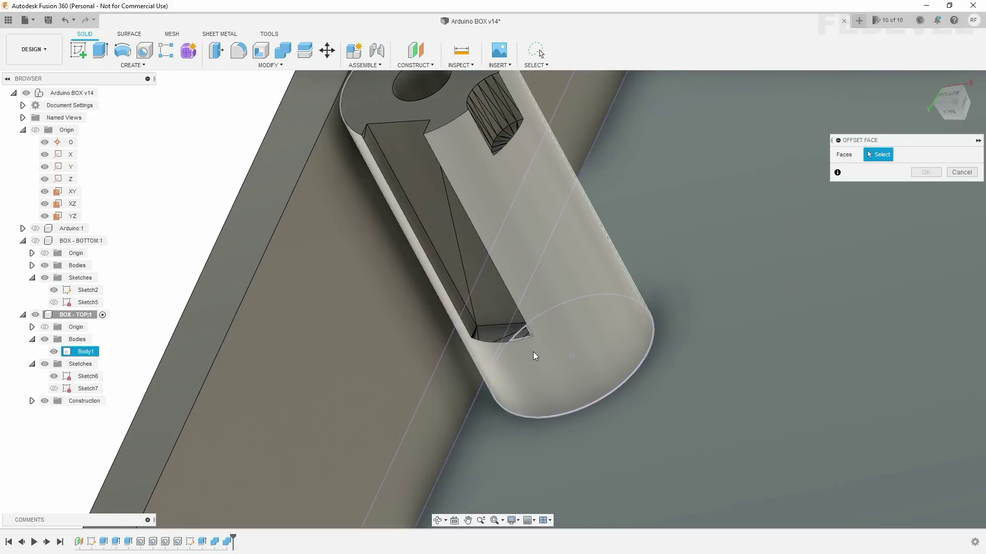
{"action": "left_click_drag", "start_coordinate": [540, 347], "coordinate": [466, 153]}
{"action": "mouse_move", "coordinate": [443, 113]}
{"action": "left_mouse_down"}
{"action": "mouse_move", "coordinate": [379, 109]}
{"action": "mouse_move", "coordinate": [357, 128]}
{"action": "mouse_move", "coordinate": [367, 168]}
{"action": "mouse_move", "coordinate": [432, 300]}
{"action": "mouse_move", "coordinate": [474, 347]}
{"action": "mouse_move", "coordinate": [535, 350]}
{"action": "left_mouse_up"}
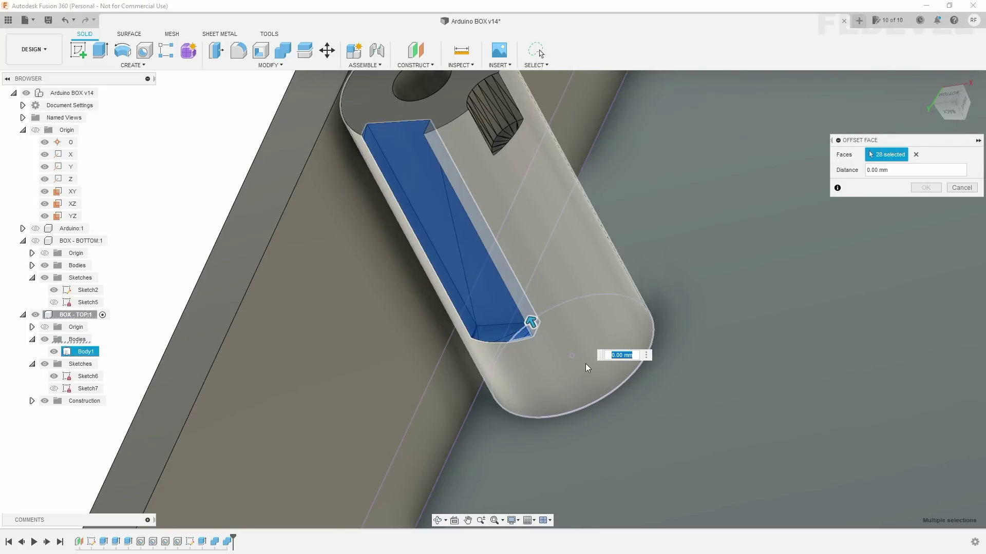
{"action": "mouse_move", "coordinate": [585, 364]}
{"action": "middle_mouse_down", "text": "shift"}
{"action": "mouse_move", "coordinate": [602, 230]}
{"action": "mouse_move", "coordinate": [544, 260]}
{"action": "mouse_move", "coordinate": [584, 237]}
{"action": "mouse_move", "coordinate": [511, 248]}
{"action": "mouse_move", "coordinate": [575, 364]}
{"action": "middle_mouse_up", "text": "shift"}
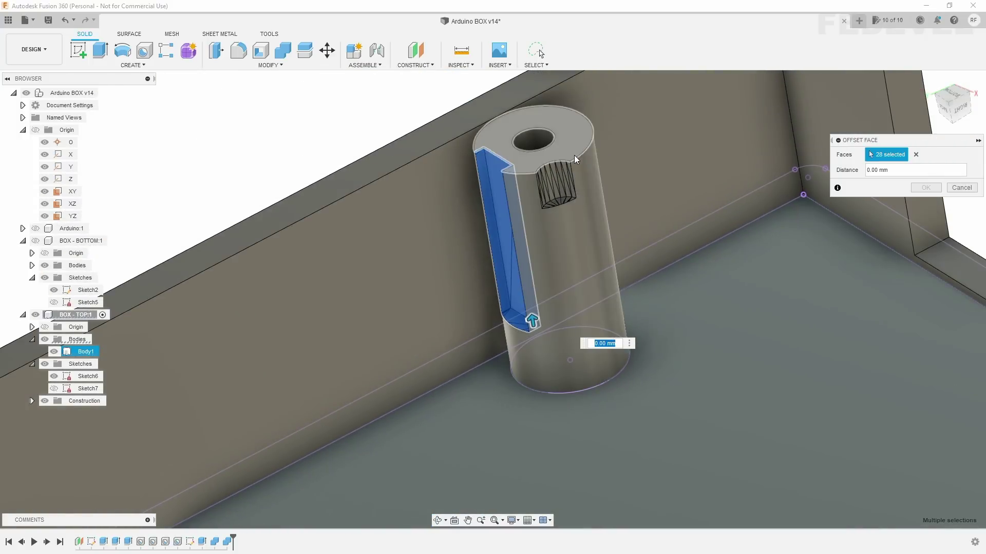
{"action": "scroll", "coordinate": [574, 155], "scroll_direction": "up", "scroll_amount": 3}
{"action": "scroll", "coordinate": [577, 155], "scroll_direction": "up", "scroll_amount": 2}
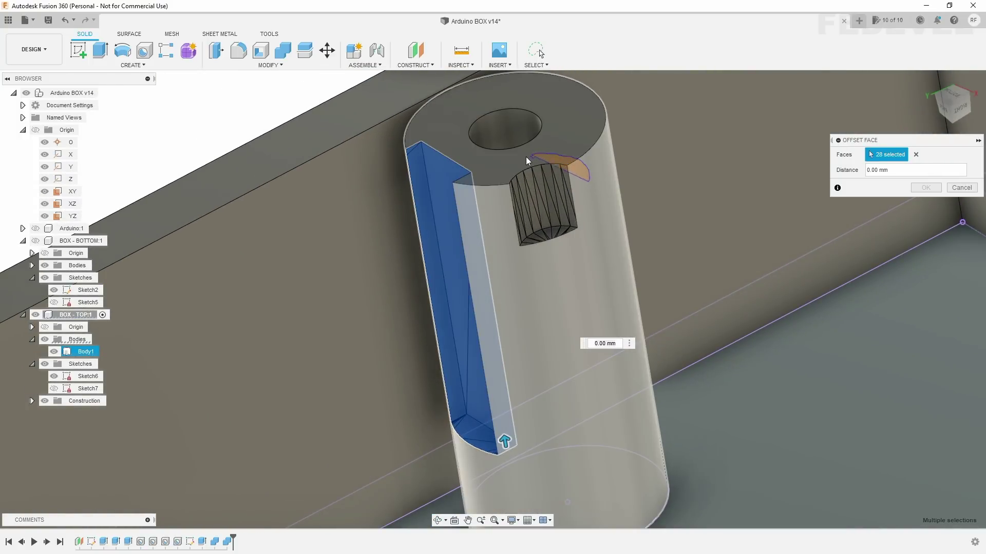
- Add the ribbed pocket and small slot faces, then offset them by -0.5 mm
{"action": "left_click", "coordinate": [596, 236]}
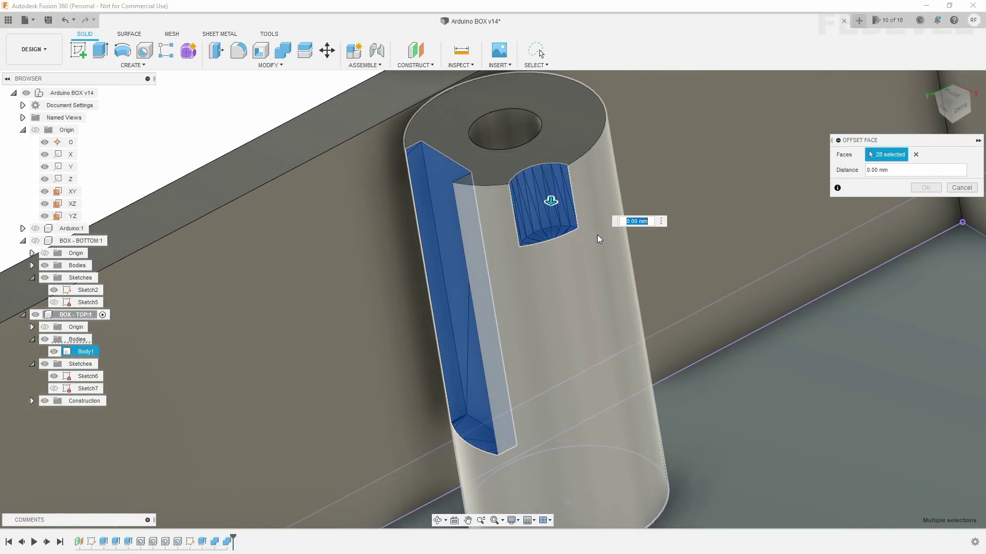
{"action": "scroll", "coordinate": [574, 236], "scroll_direction": "down", "scroll_amount": 3}
{"action": "scroll", "coordinate": [574, 330], "scroll_direction": "down", "scroll_amount": 2}
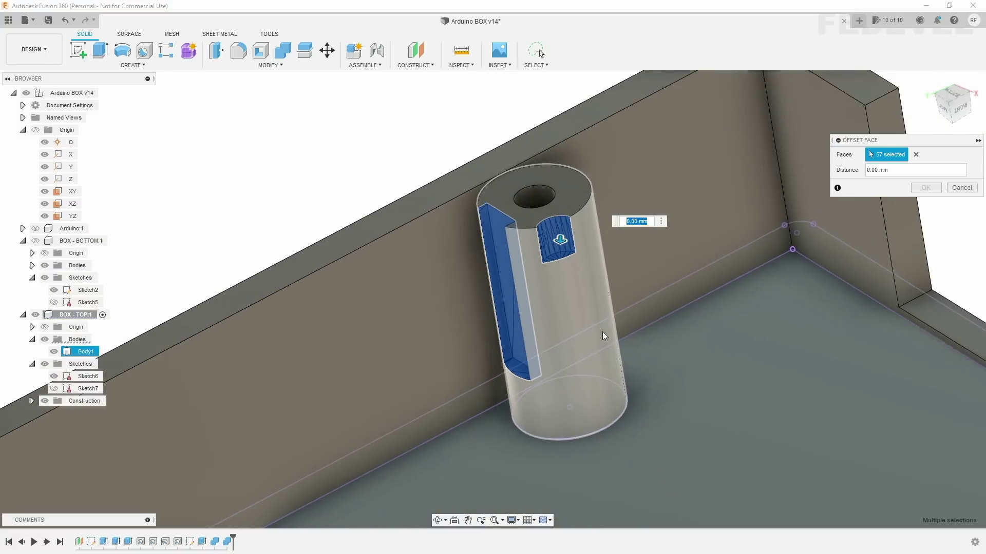
{"action": "scroll", "coordinate": [667, 368], "scroll_direction": "down", "scroll_amount": 2}
{"action": "mouse_move", "coordinate": [750, 372]}
{"action": "middle_mouse_down", "text": "shift"}
{"action": "mouse_move", "coordinate": [636, 329]}
{"action": "mouse_move", "coordinate": [510, 90]}
{"action": "middle_mouse_up", "text": "shift"}
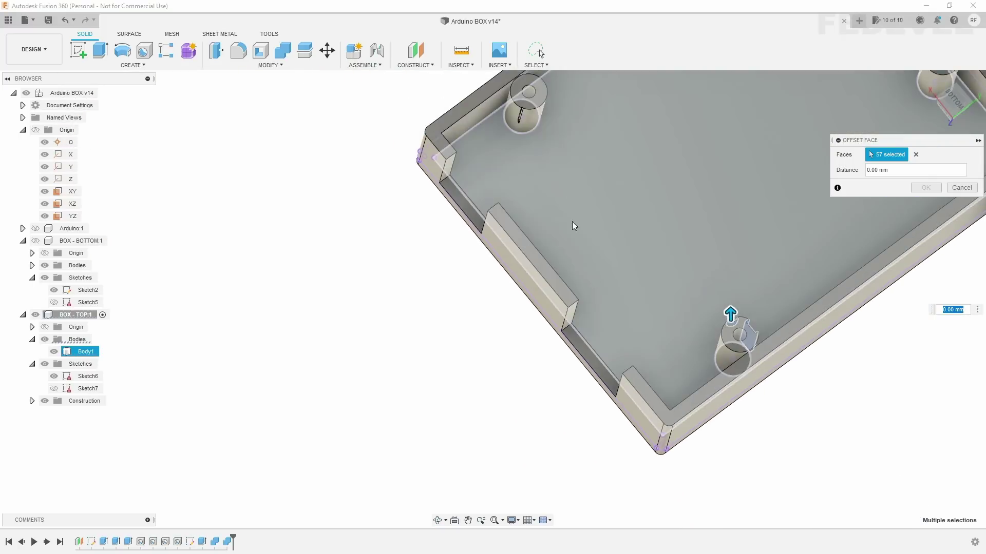
{"action": "scroll", "coordinate": [514, 93], "scroll_direction": "up", "scroll_amount": 1}
{"action": "scroll", "coordinate": [519, 100], "scroll_direction": "up", "scroll_amount": 3}
{"action": "scroll", "coordinate": [519, 100], "scroll_direction": "up", "scroll_amount": 2}
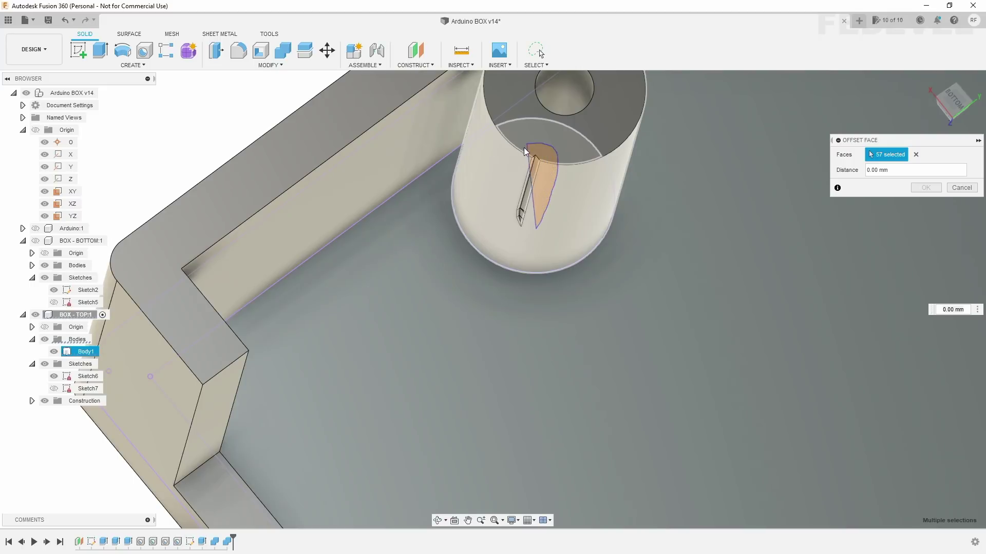
{"action": "left_click", "coordinate": [528, 239]}
{"action": "type", "text": "-0"}
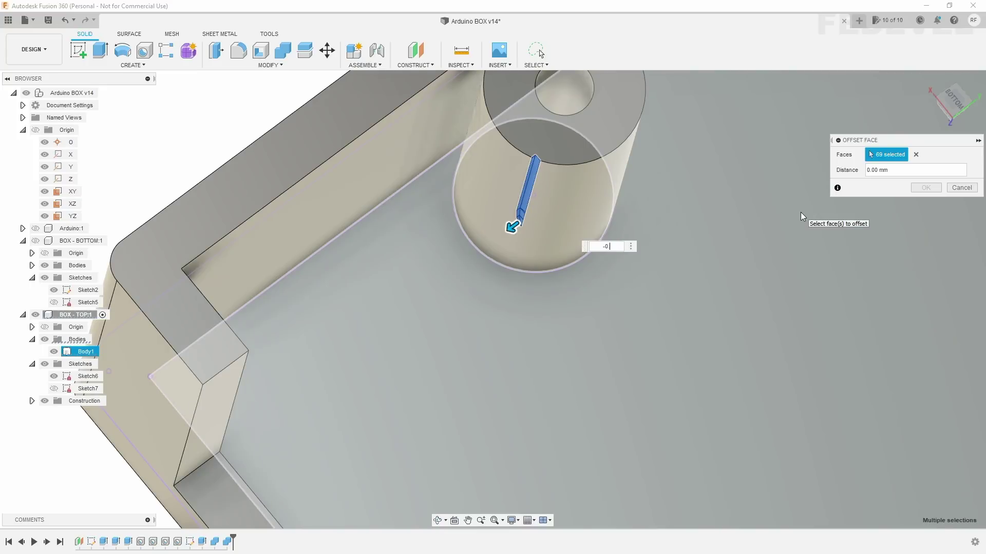
{"action": "type", "text": ".5"}
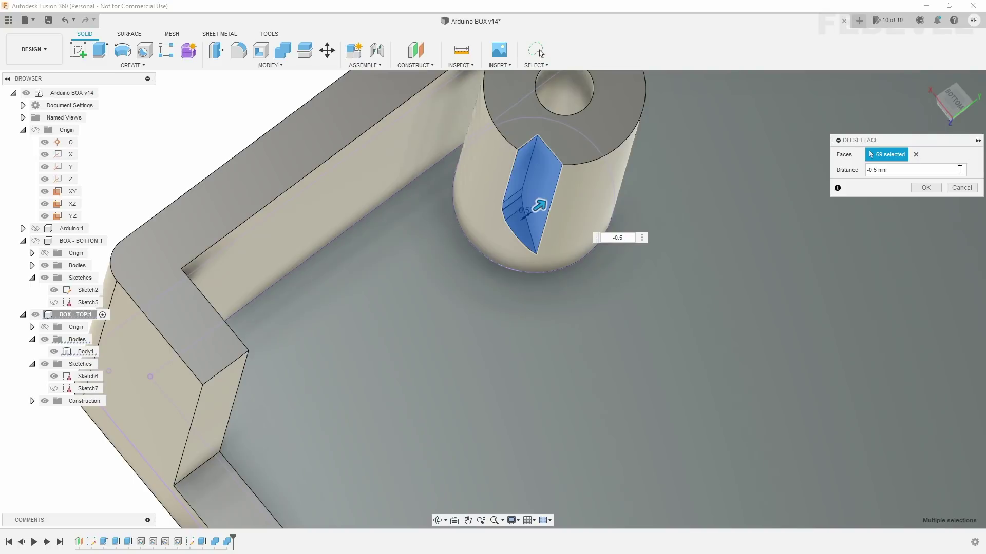
{"action": "left_click", "coordinate": [931, 189]}
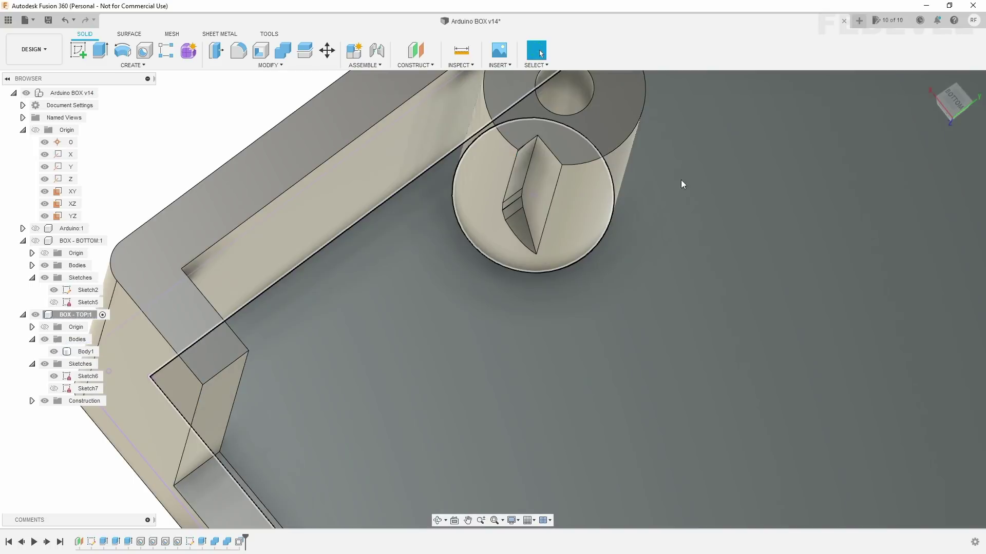
{"action": "scroll", "coordinate": [594, 164], "scroll_direction": "down", "scroll_amount": 5}
{"action": "scroll", "coordinate": [739, 324], "scroll_direction": "down", "scroll_amount": 3}
{"action": "middle_click_drag", "start_coordinate": [755, 357], "coordinate": [666, 370], "text": "shift"}
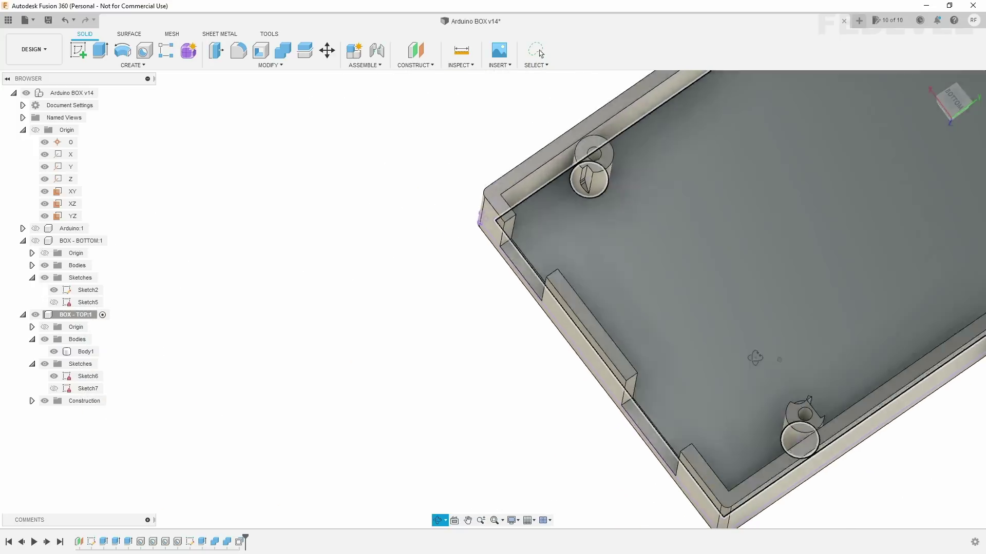
{"action": "left_click", "coordinate": [541, 54]}
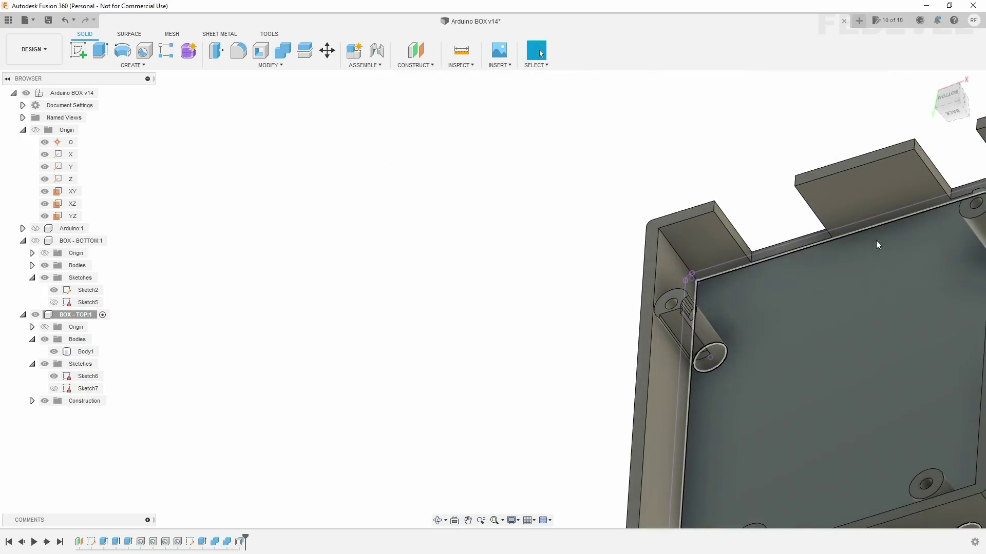
{"action": "left_click", "coordinate": [931, 81]}
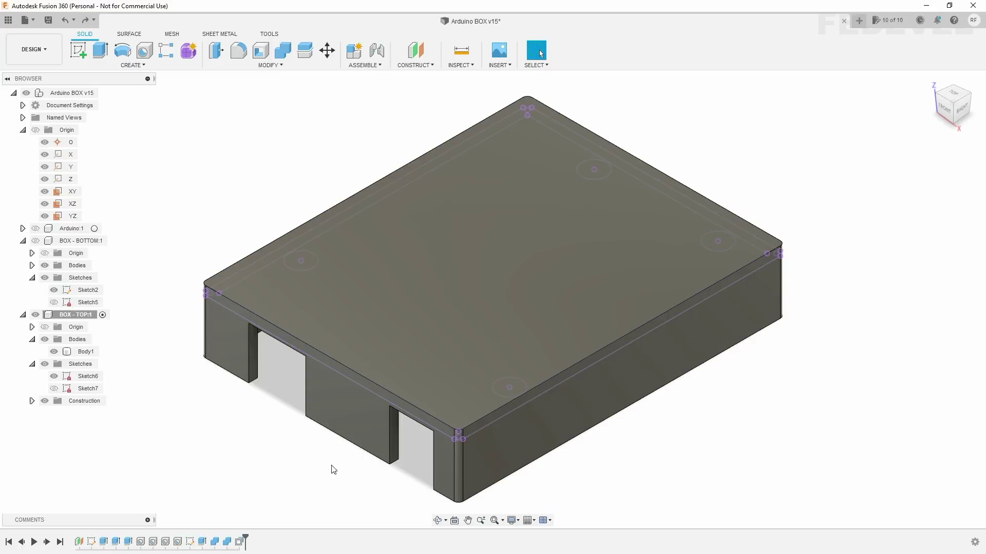
{"action": "middle_click_drag", "start_coordinate": [343, 458], "coordinate": [282, 130], "text": "shift"}
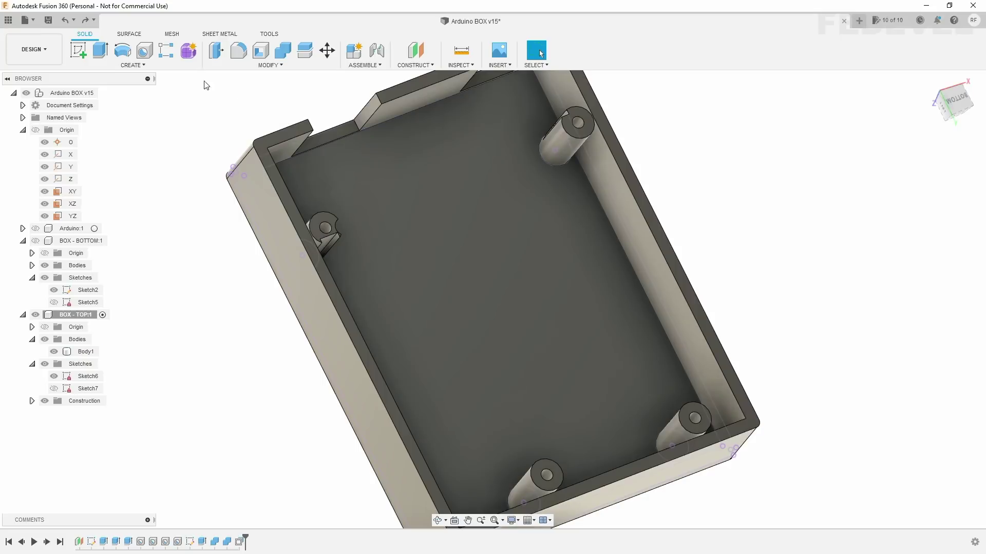
{"action": "left_click", "coordinate": [75, 52]}
- Sketch on the box rim face and project its four inner edges into the sketch
{"action": "left_click", "coordinate": [282, 137]}
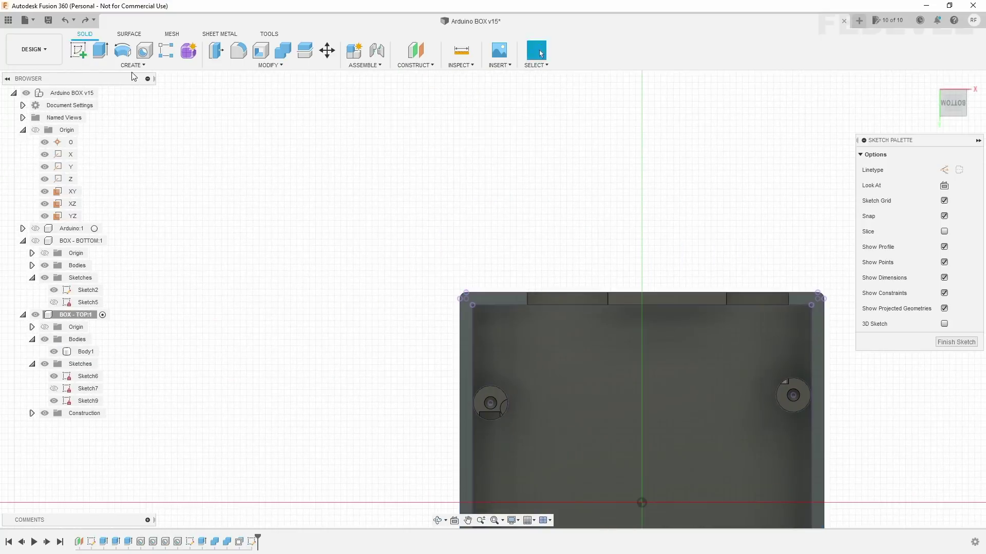
{"action": "left_click", "coordinate": [133, 65]}
{"action": "mouse_move", "coordinate": [98, 247]}
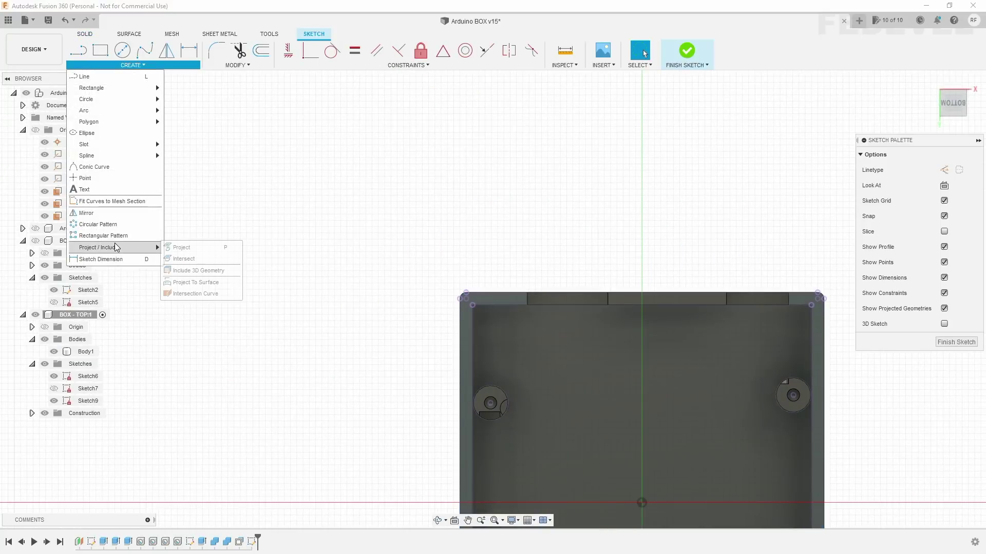
{"action": "left_click", "coordinate": [190, 249]}
{"action": "scroll", "coordinate": [265, 147], "scroll_direction": "down", "scroll_amount": 3}
{"action": "scroll", "coordinate": [406, 245], "scroll_direction": "up", "scroll_amount": 4}
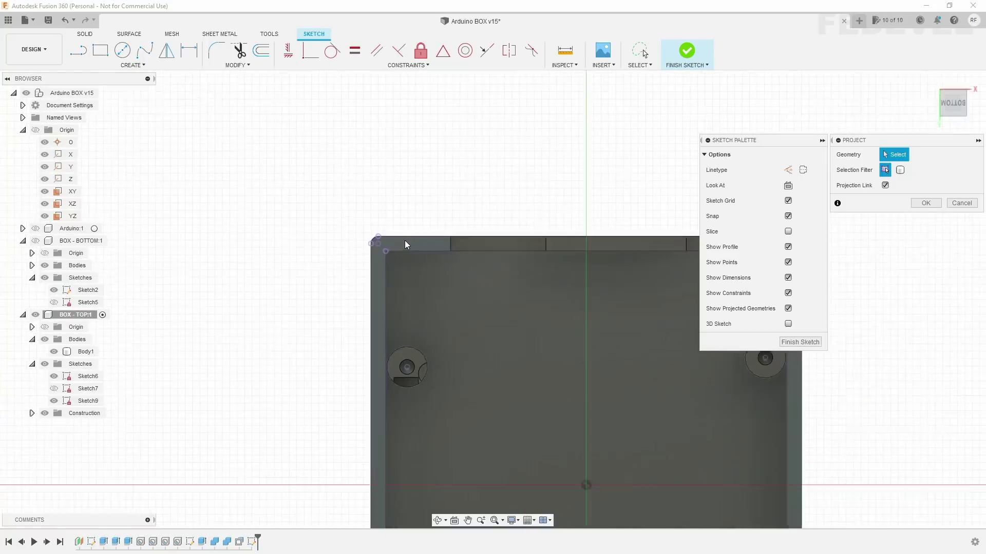
{"action": "left_click", "coordinate": [407, 256]}
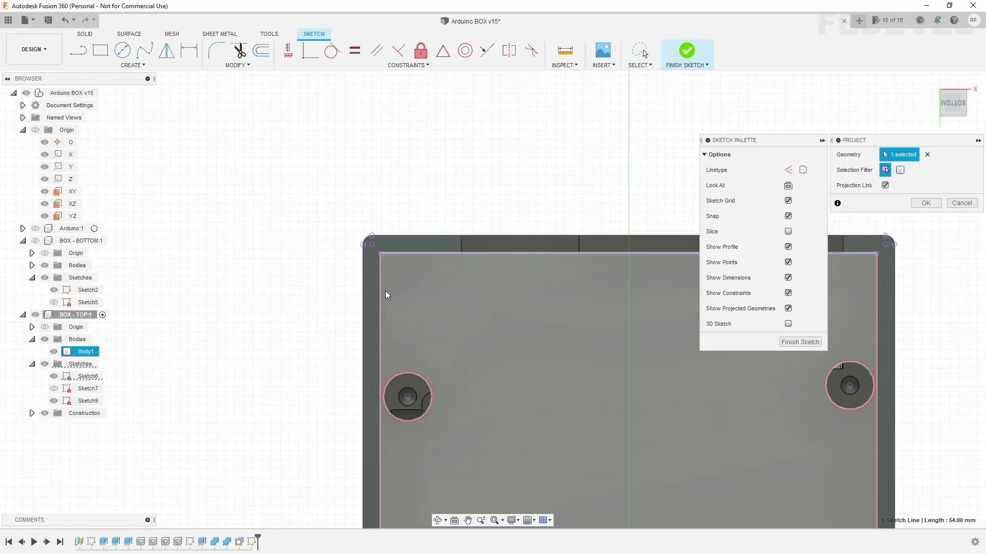
{"action": "left_click", "coordinate": [382, 290]}
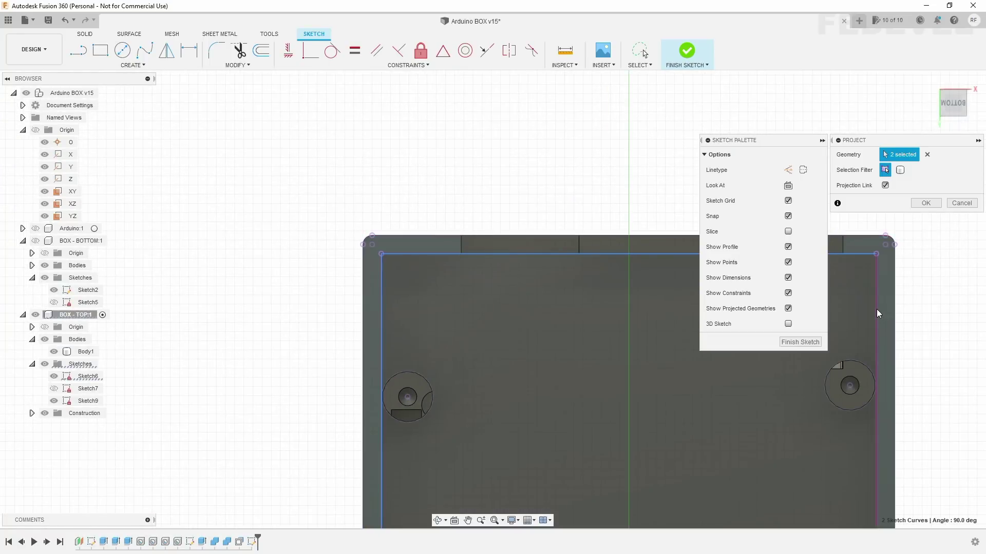
{"action": "left_click", "coordinate": [877, 314]}
{"action": "scroll", "coordinate": [444, 130], "scroll_direction": "down", "scroll_amount": 4}
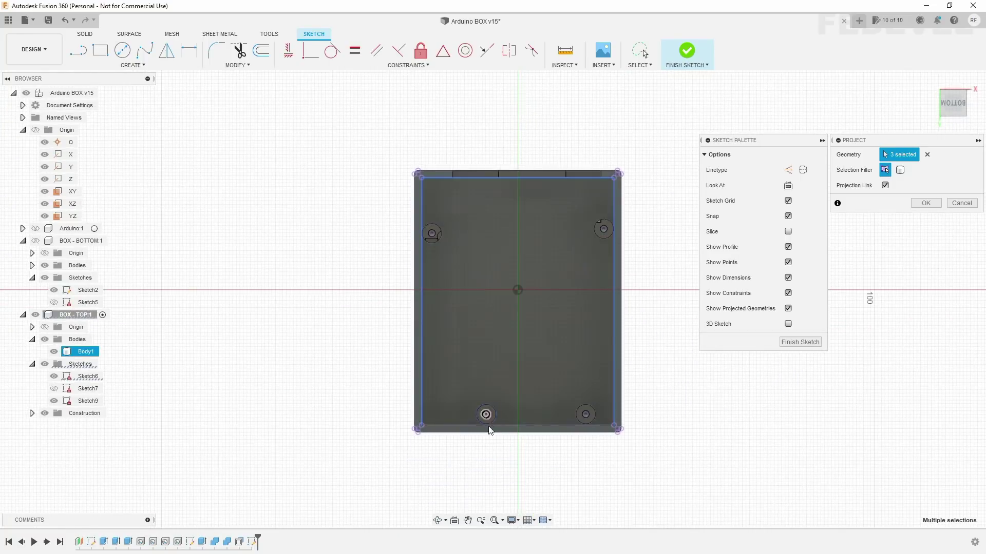
{"action": "scroll", "coordinate": [489, 429], "scroll_direction": "up", "scroll_amount": 4}
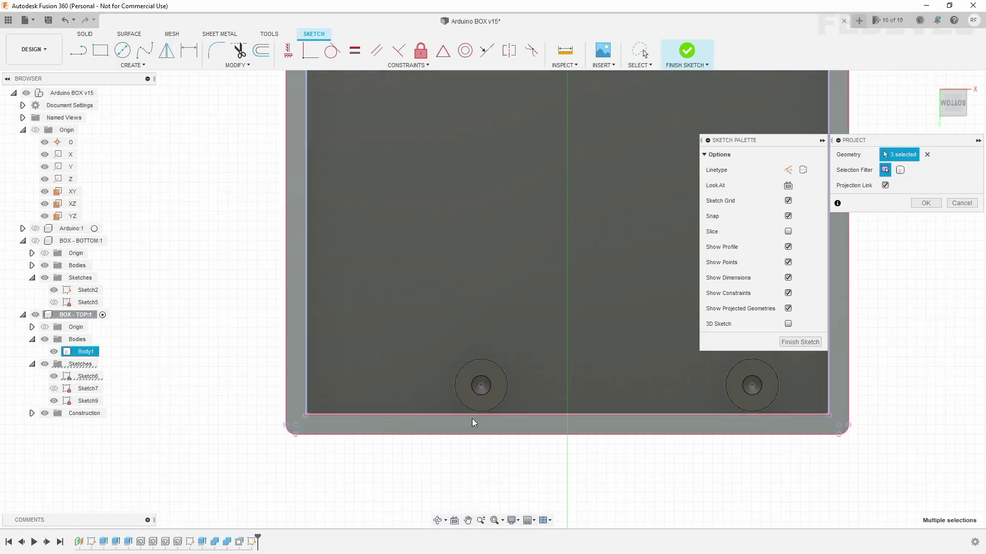
{"action": "left_click", "coordinate": [438, 414]}
{"action": "left_click", "coordinate": [926, 203]}
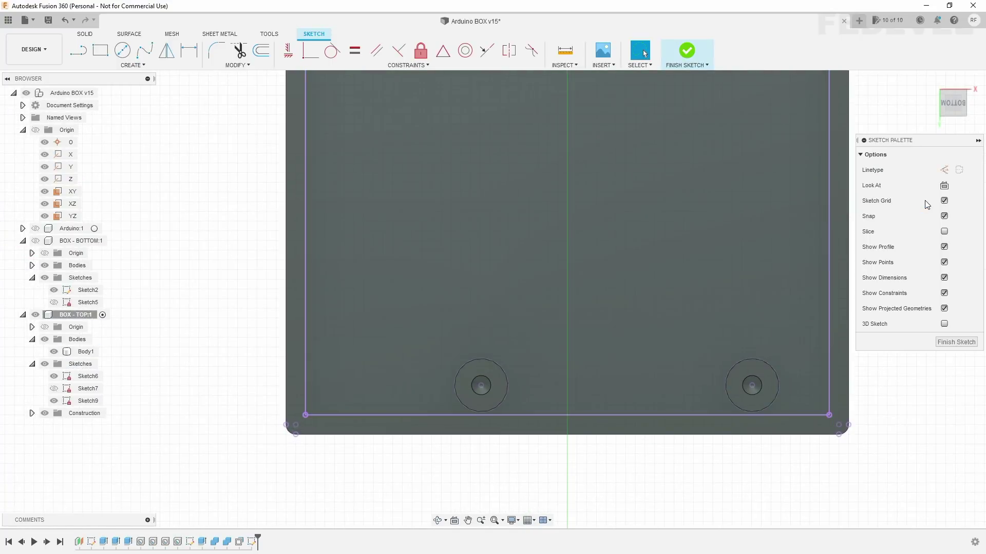
{"action": "key", "text": "F6"}
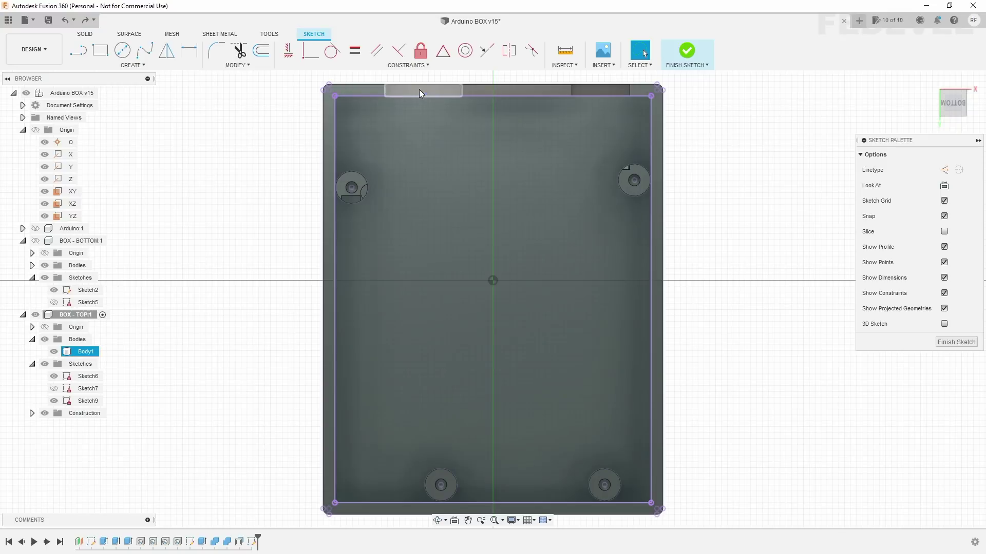
- Select the top, left, bottom and right sides of the lid rectangle
{"action": "left_click", "coordinate": [414, 97]}
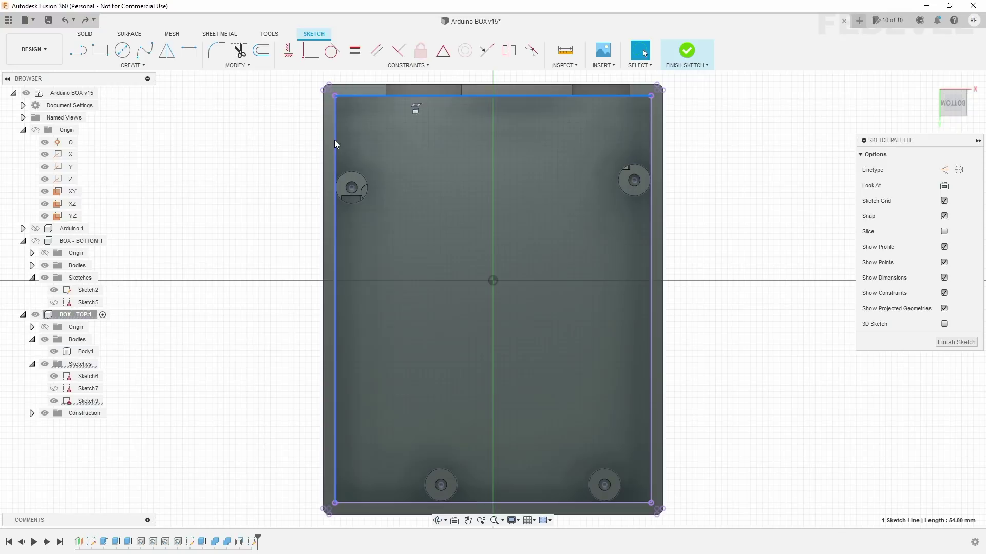
{"action": "left_click", "coordinate": [334, 140], "text": "shift"}
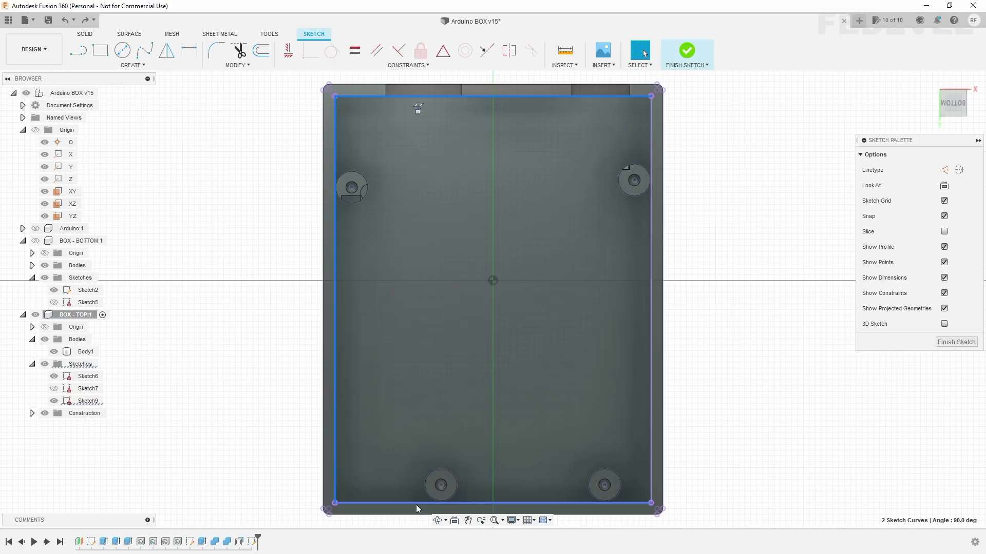
{"action": "left_click", "coordinate": [415, 504], "text": "shift"}
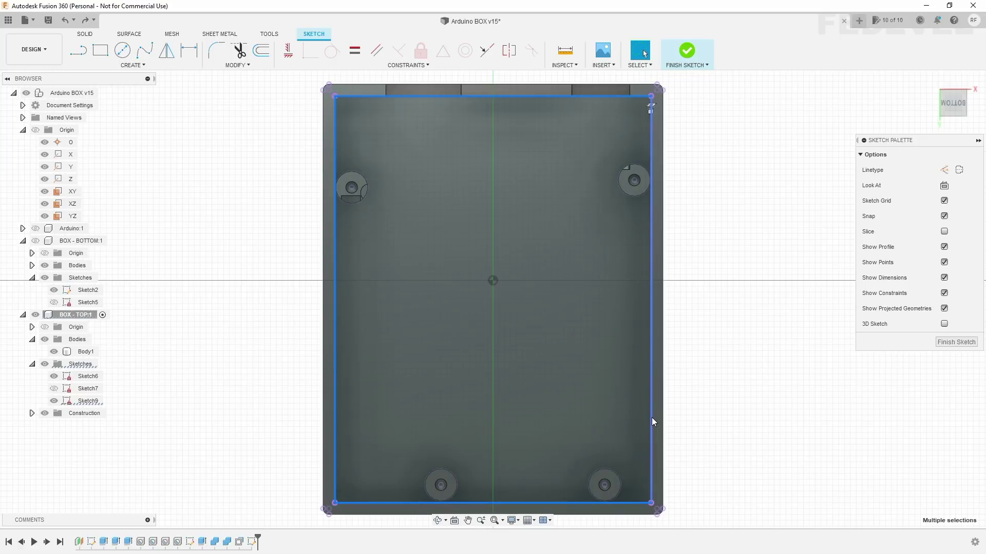
{"action": "left_click", "coordinate": [652, 417], "text": "shift"}
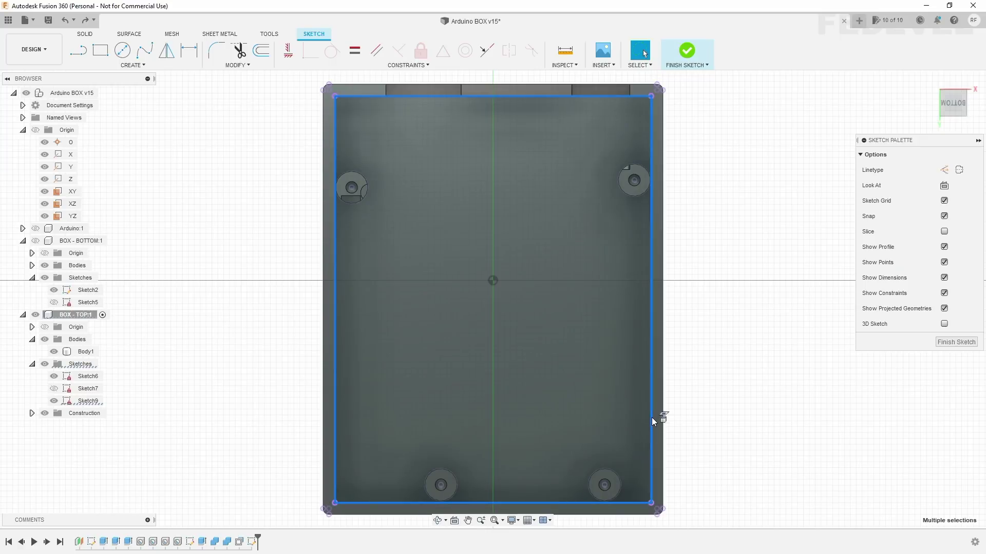
- Offset the selected lid rectangle 0.80 mm outward
{"action": "left_click", "coordinate": [261, 51]}
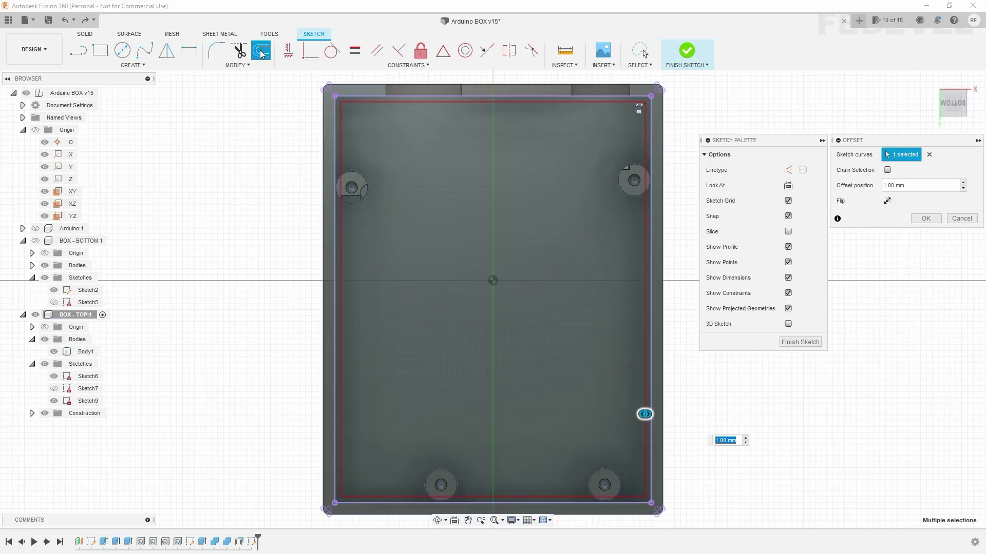
{"action": "left_click", "coordinate": [887, 202]}
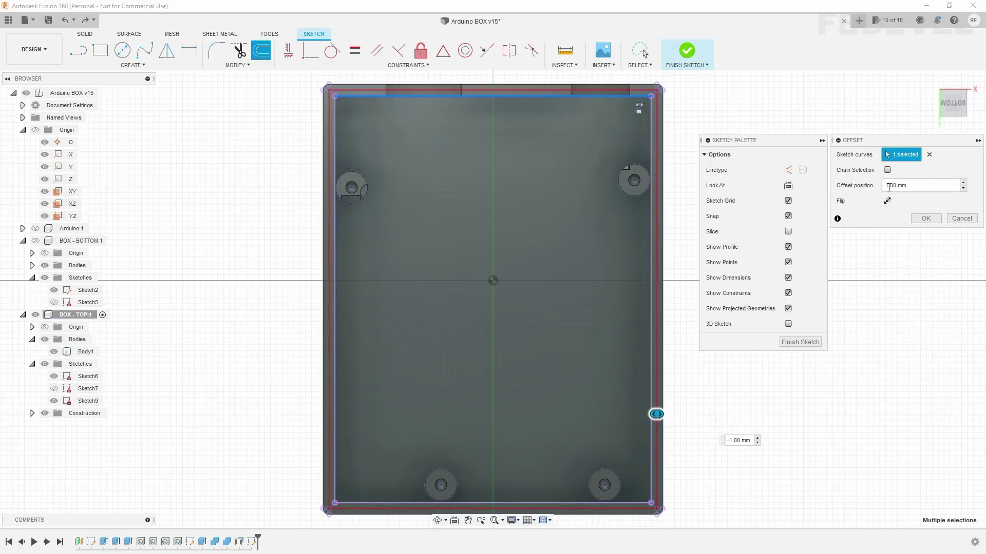
{"action": "type", "text": "0"}
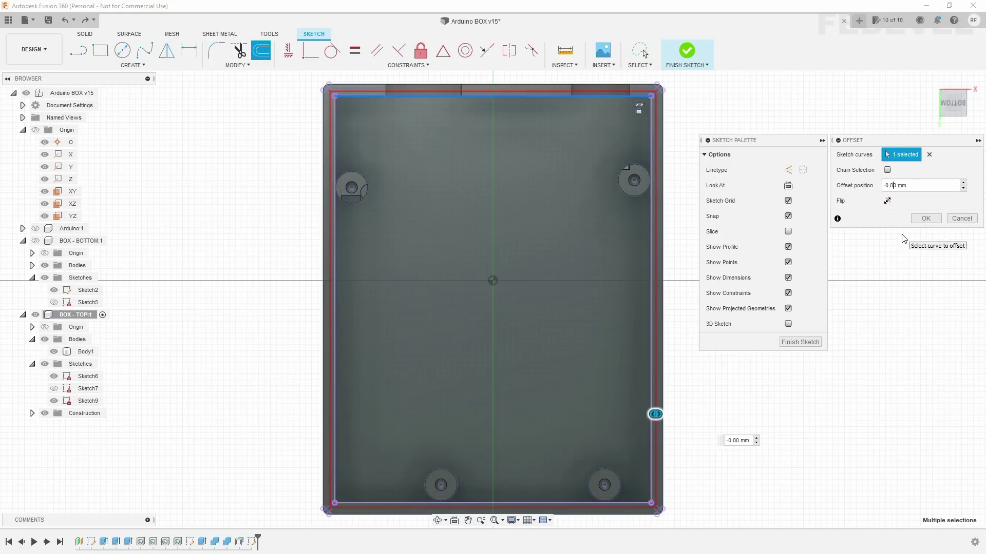
{"action": "left_click", "coordinate": [924, 218]}
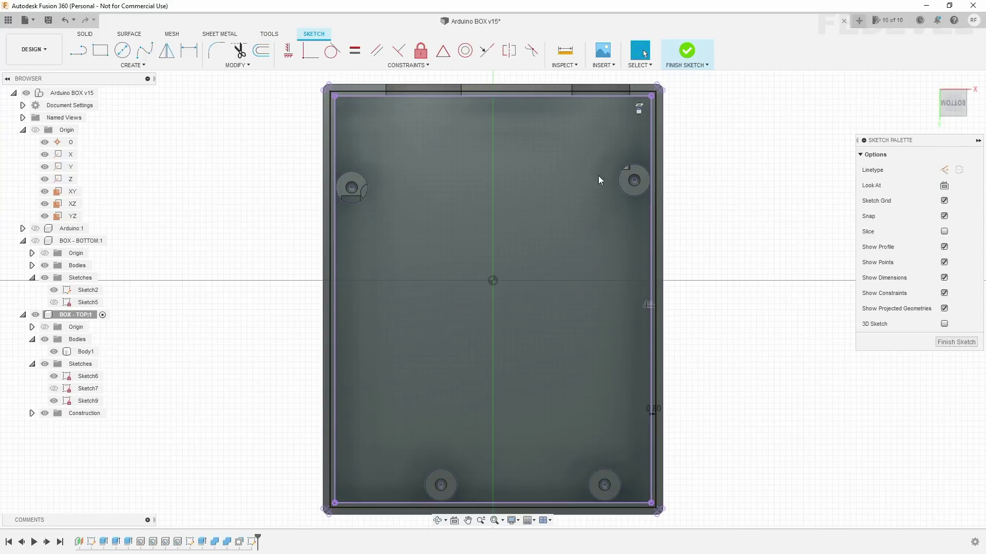
- Project the four tab edges along the box's top wall into the sketch
{"action": "left_click", "coordinate": [132, 65]}
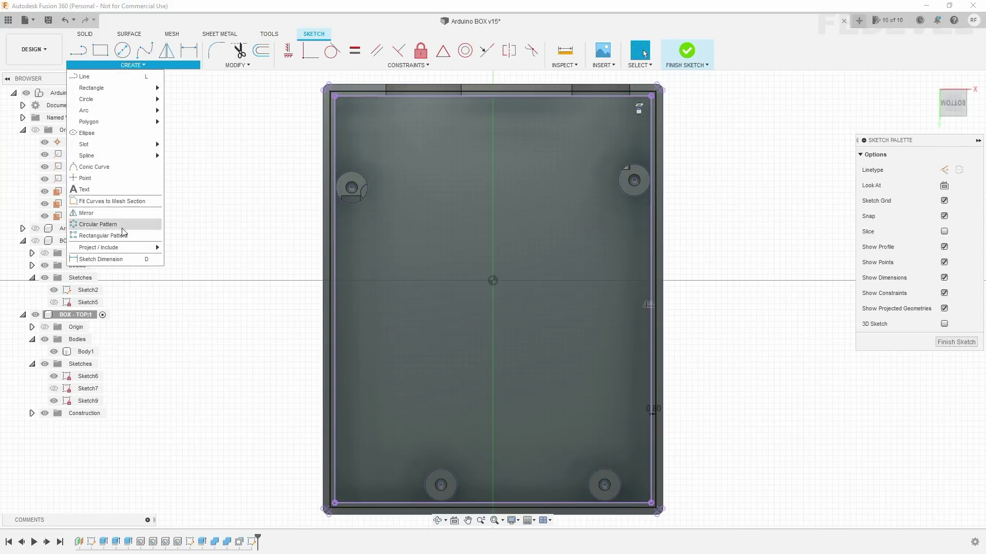
{"action": "mouse_move", "coordinate": [99, 247]}
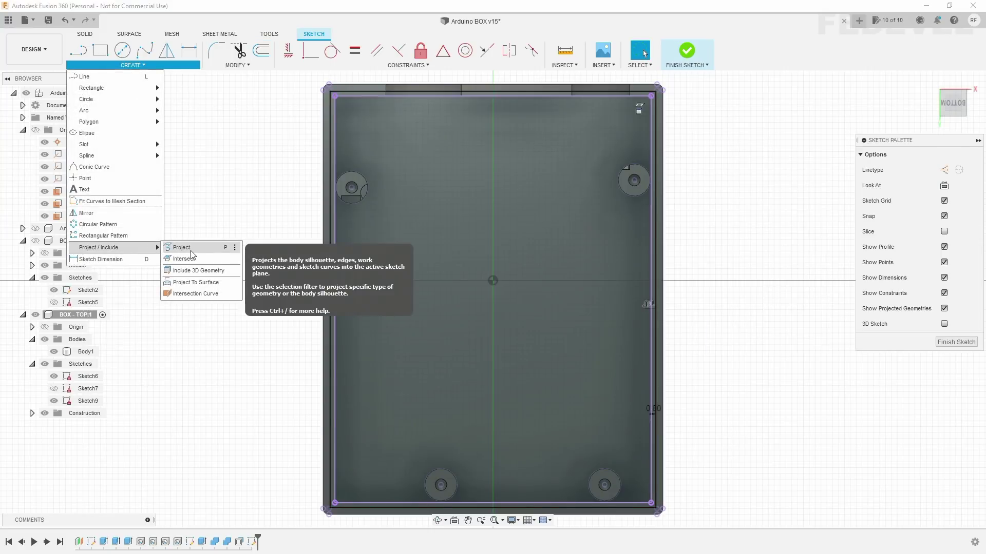
{"action": "left_click", "coordinate": [167, 250]}
{"action": "scroll", "coordinate": [373, 111], "scroll_direction": "up", "scroll_amount": 3}
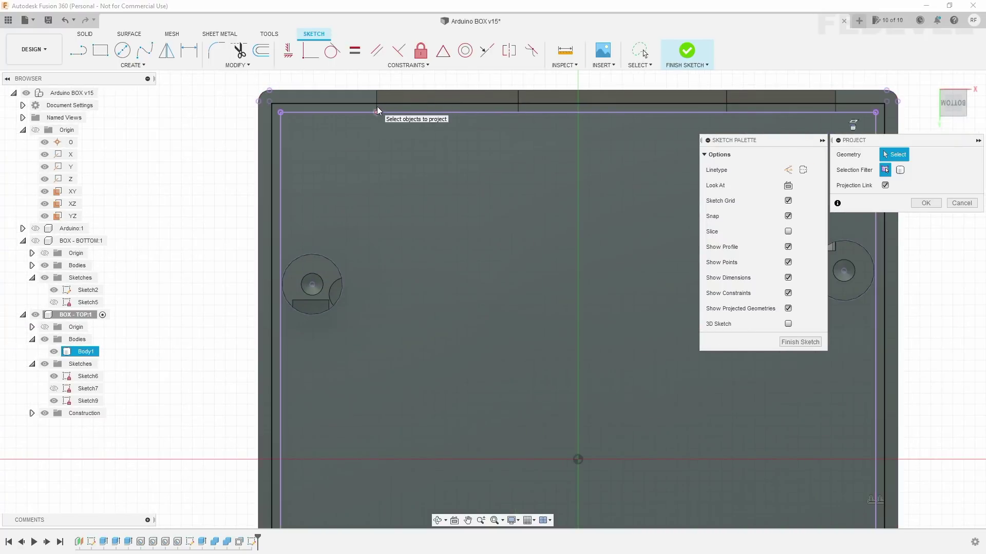
{"action": "left_click", "coordinate": [377, 106]}
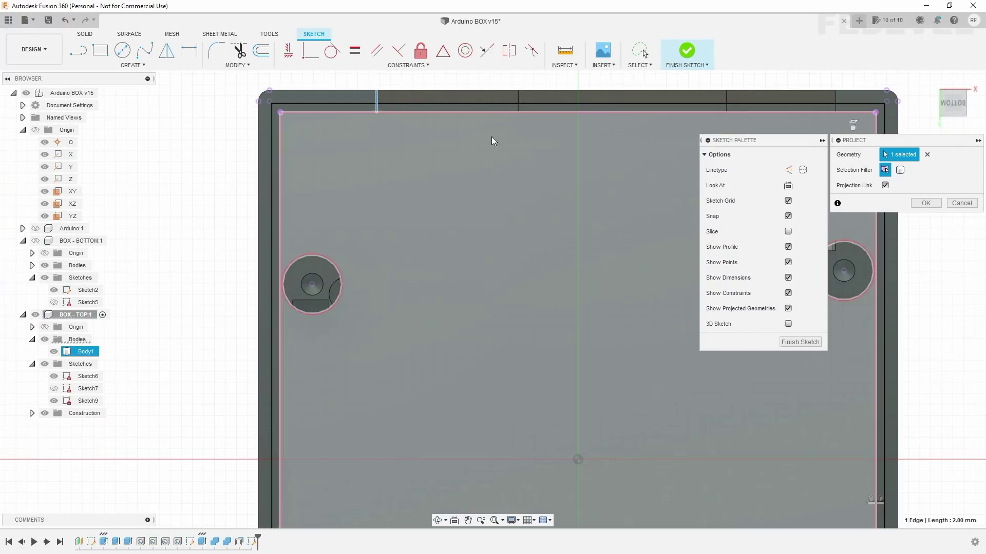
{"action": "left_click", "coordinate": [518, 107]}
{"action": "left_click", "coordinate": [727, 107]}
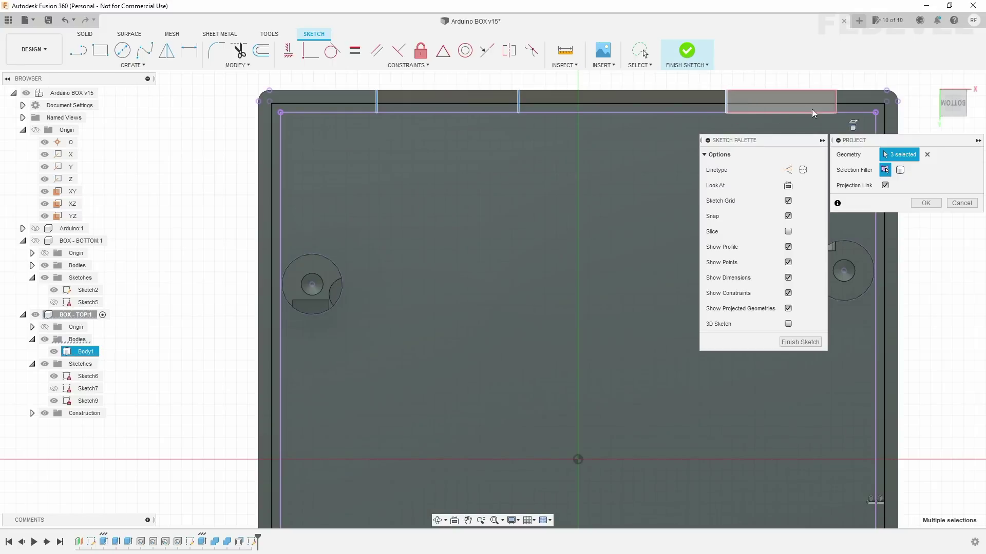
{"action": "left_click", "coordinate": [837, 107]}
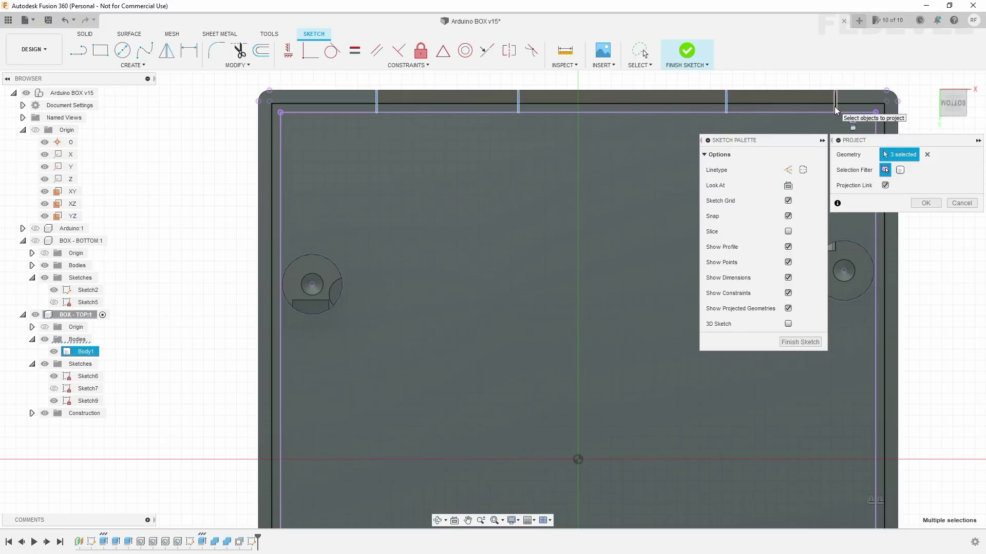
{"action": "left_click", "coordinate": [926, 203]}
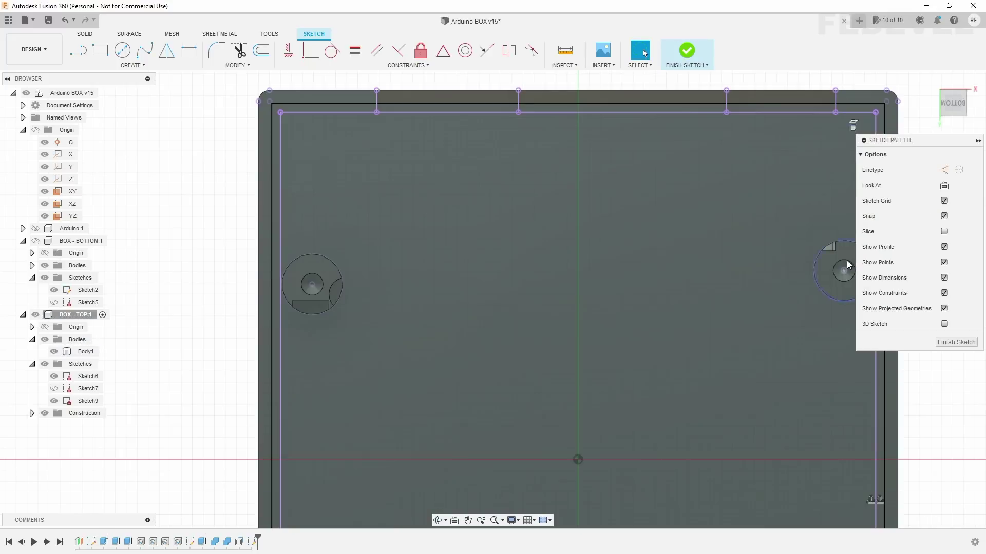
- Finish the sketch and extrude the rim ring and tab strip 1.5 mm, joined to the lid
{"action": "left_click", "coordinate": [948, 341]}
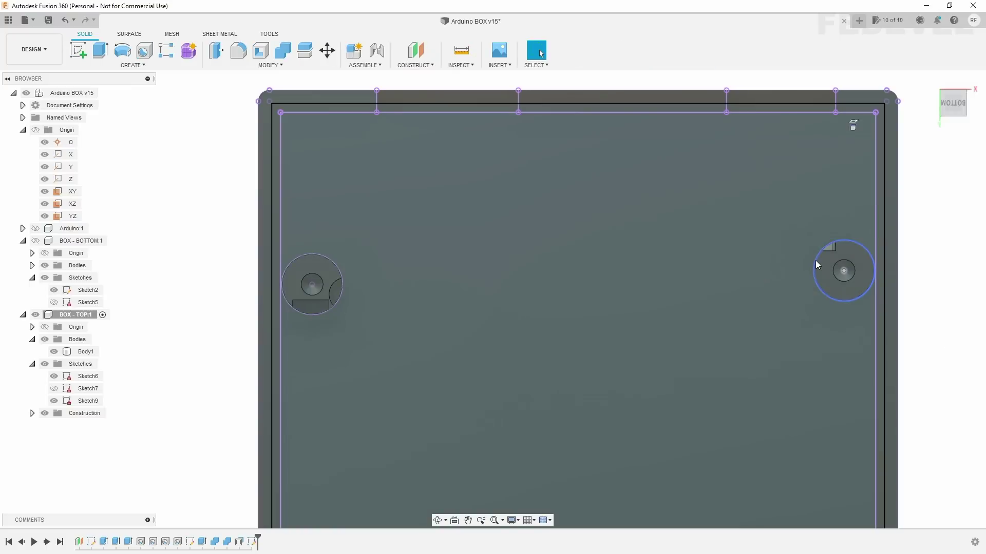
{"action": "scroll", "coordinate": [458, 124], "scroll_direction": "down", "scroll_amount": 5}
{"action": "scroll", "coordinate": [458, 123], "scroll_direction": "down", "scroll_amount": 1}
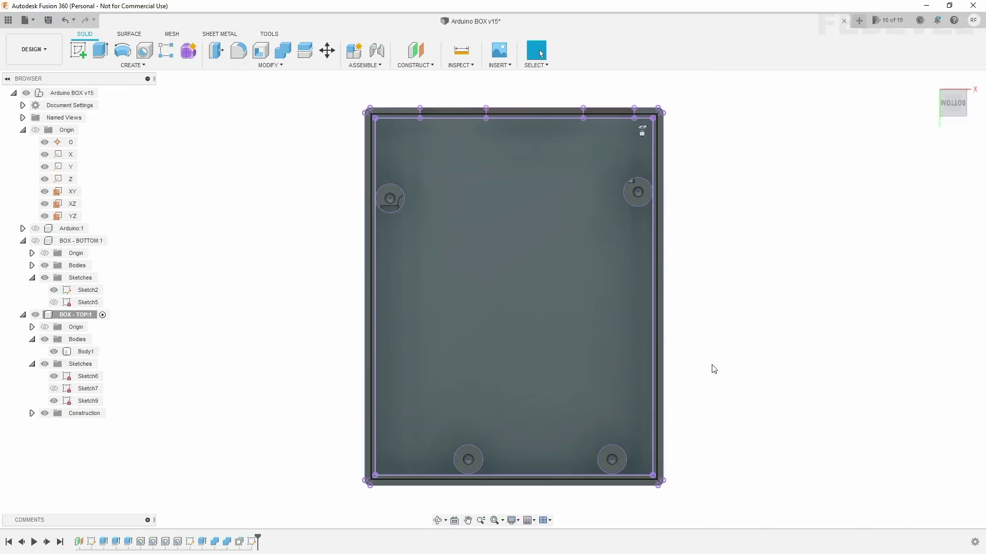
{"action": "mouse_move", "coordinate": [711, 367]}
{"action": "middle_mouse_down", "text": "shift"}
{"action": "mouse_move", "coordinate": [709, 344]}
{"action": "mouse_move", "coordinate": [702, 350]}
{"action": "middle_mouse_up", "text": "shift"}
{"action": "key", "text": "Escape"}
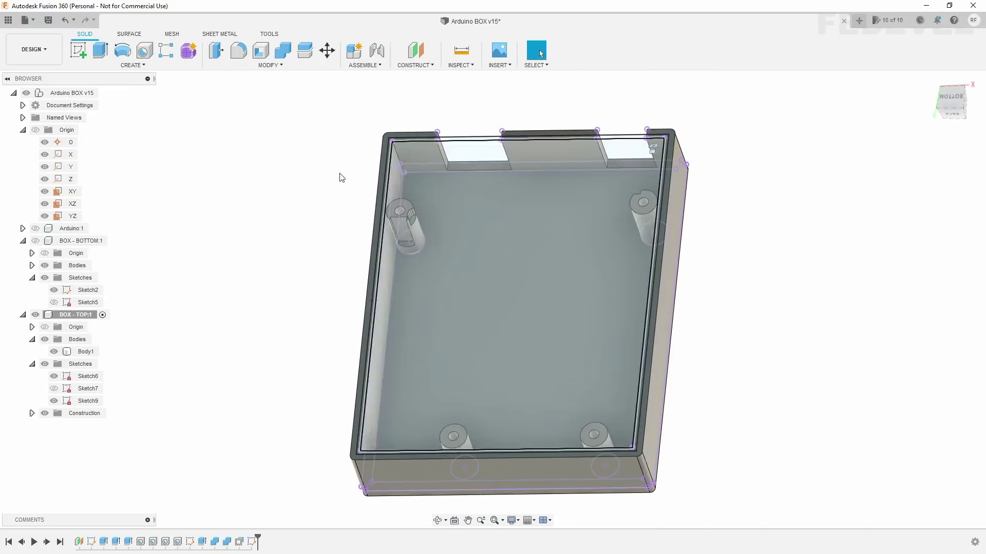
{"action": "left_click", "coordinate": [101, 49]}
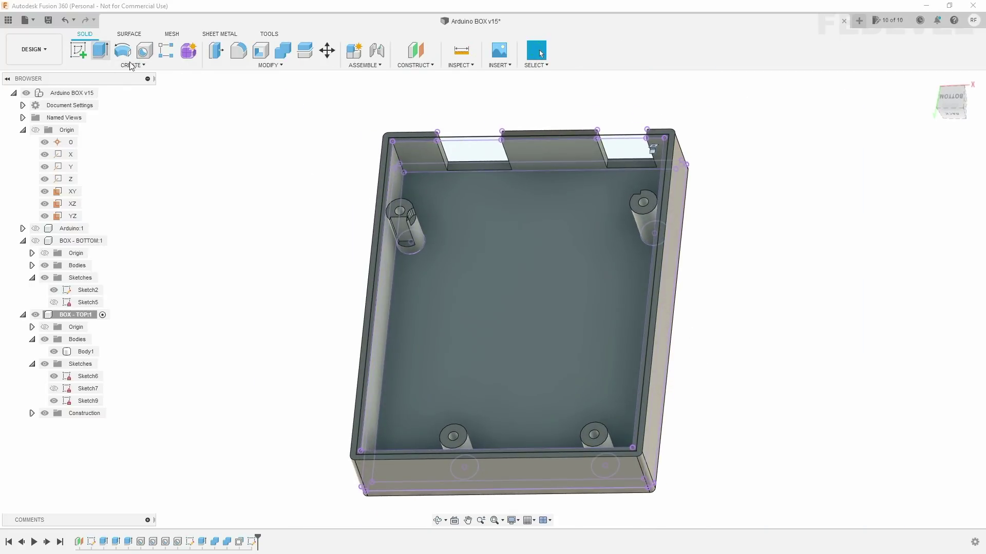
{"action": "left_click", "coordinate": [390, 147]}
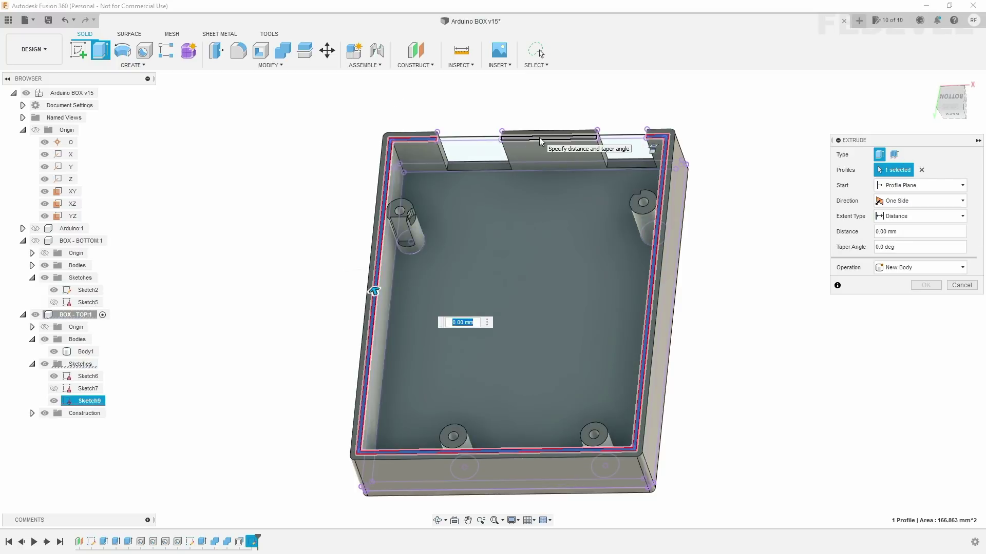
{"action": "left_click", "coordinate": [540, 138]}
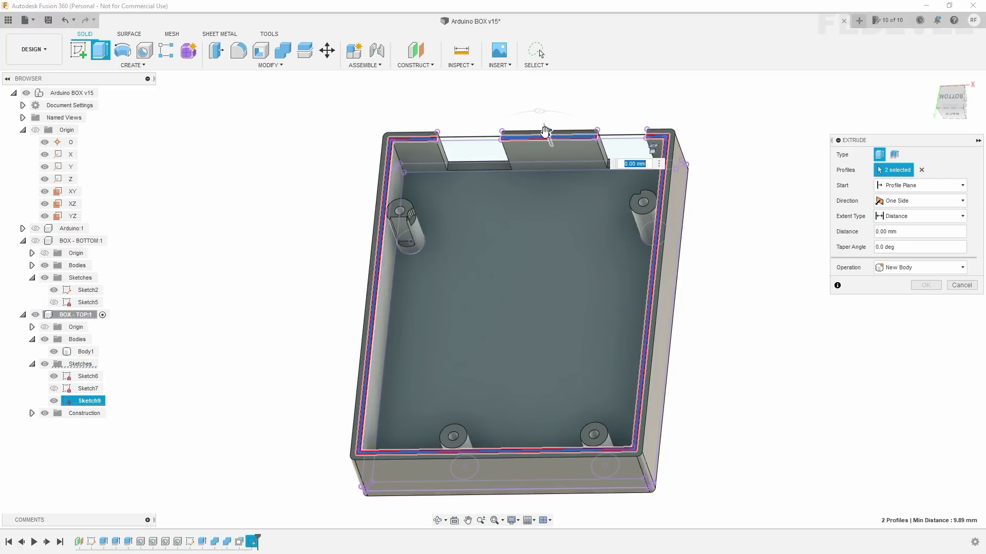
{"action": "left_click_drag", "start_coordinate": [544, 133], "coordinate": [542, 121]}
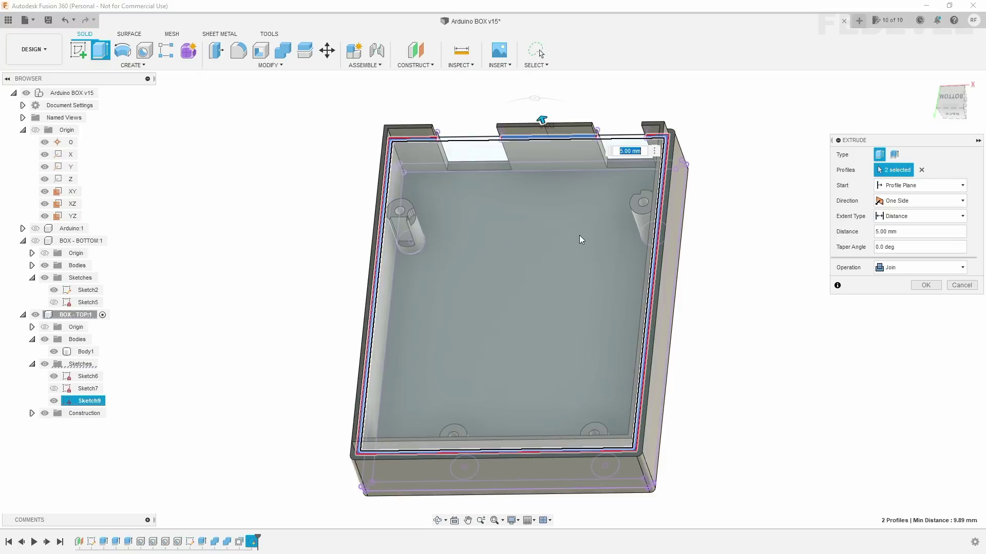
{"action": "type", "text": "1.5"}
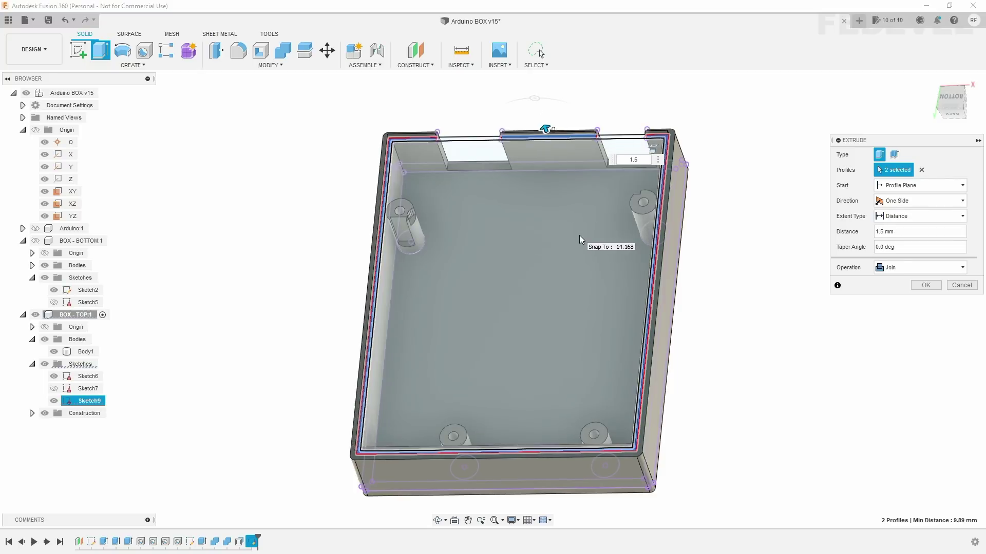
{"action": "left_click", "coordinate": [926, 284]}
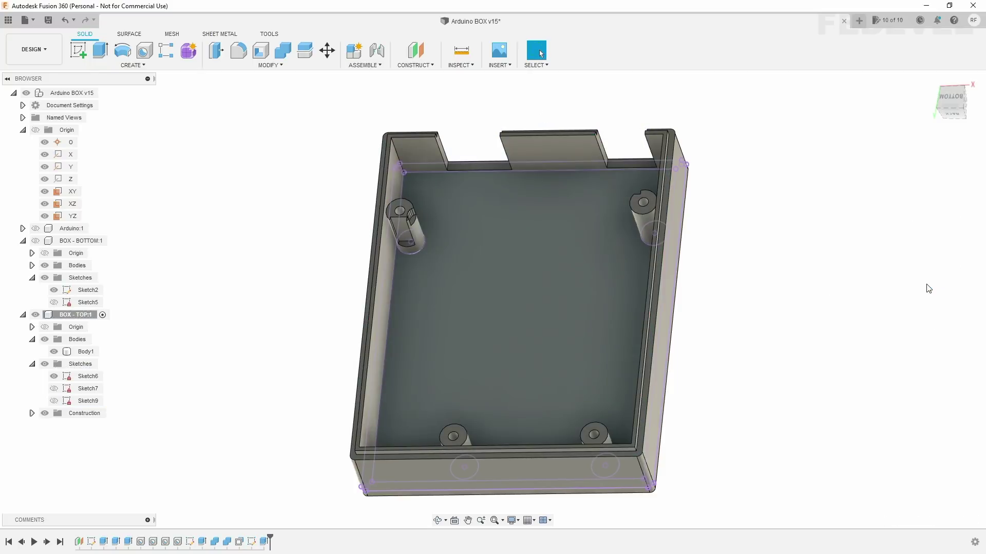
- Return to the home view and activate the root Arduino BOX component
{"action": "left_click", "coordinate": [930, 80]}
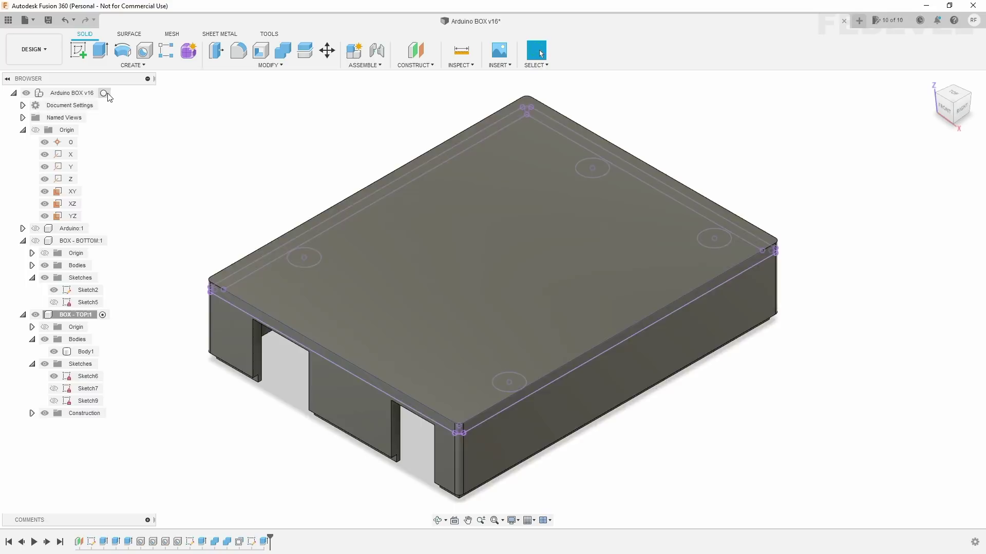
{"action": "left_click", "coordinate": [104, 92]}
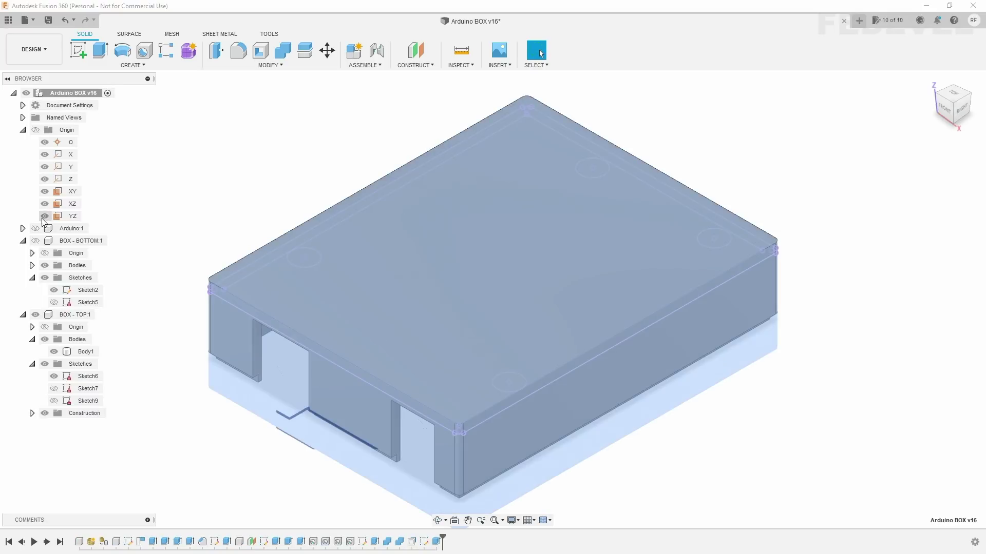
- Show the box bottom and start a section analysis cutting from the box's side face
{"action": "left_click", "coordinate": [34, 229]}
{"action": "left_click", "coordinate": [35, 229]}
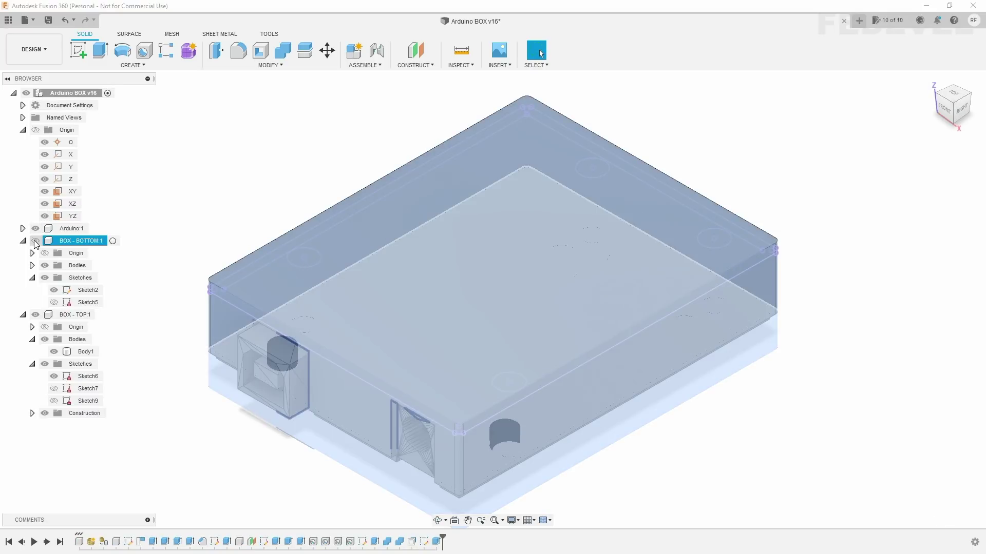
{"action": "left_click", "coordinate": [35, 242]}
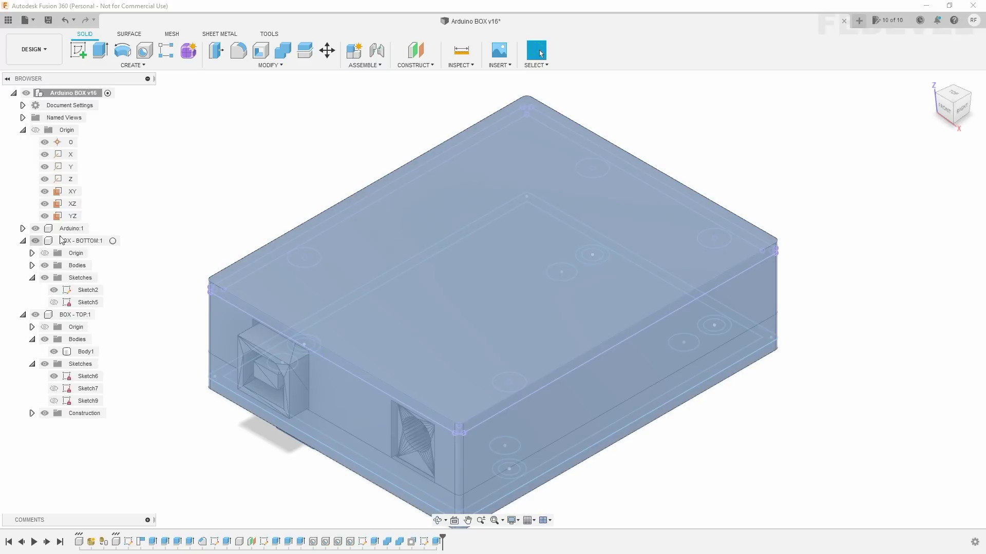
{"action": "left_click", "coordinate": [473, 65]}
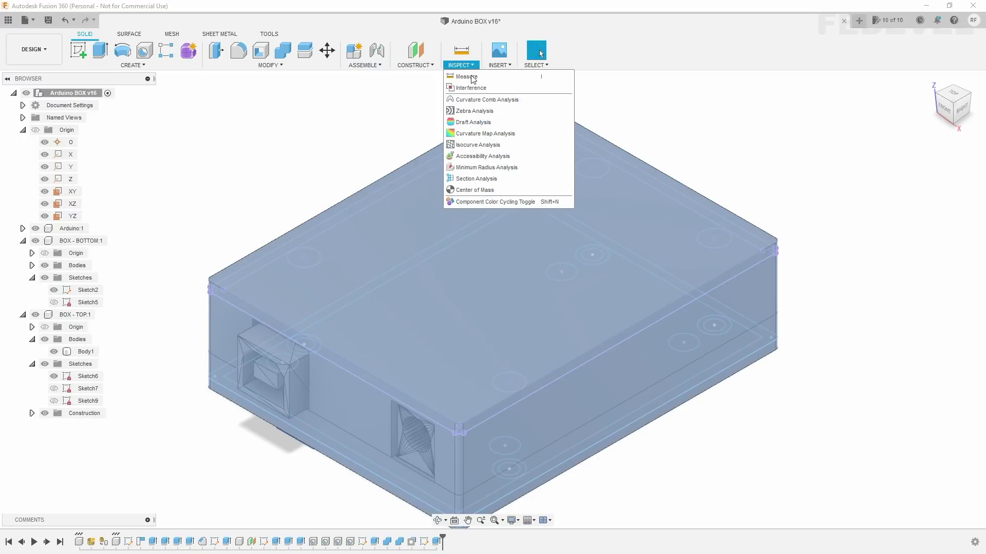
{"action": "left_click", "coordinate": [500, 177]}
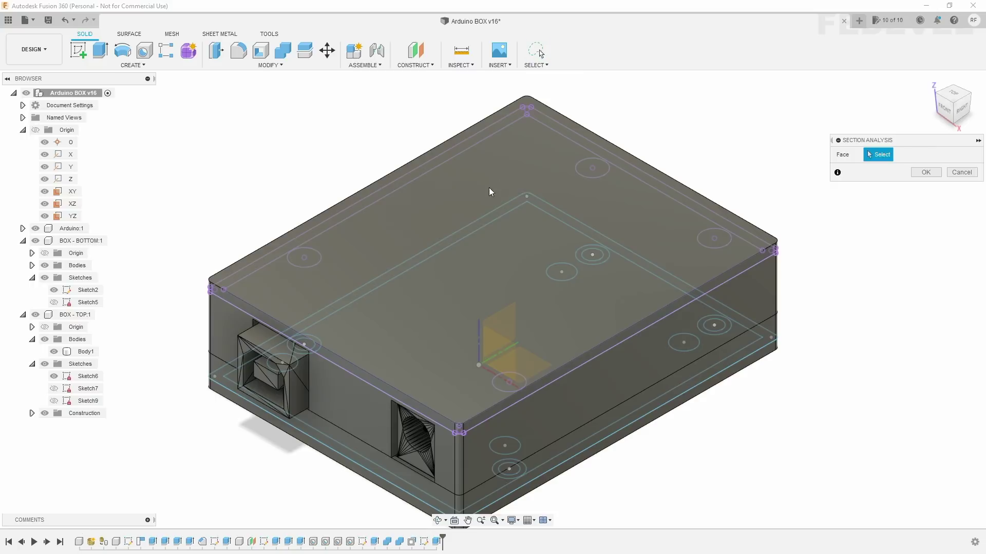
{"action": "left_click", "coordinate": [220, 335]}
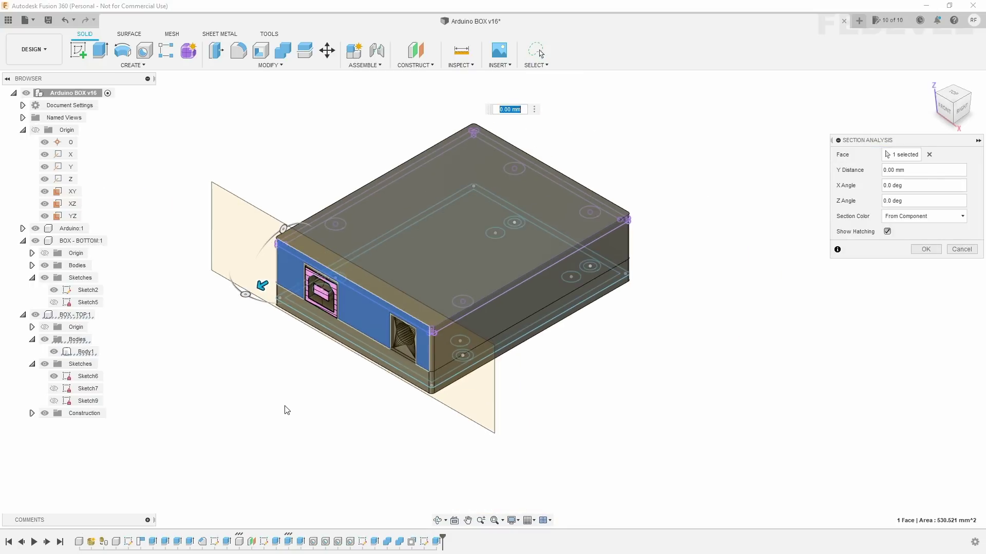
{"action": "scroll", "coordinate": [326, 359], "scroll_direction": "up", "scroll_amount": 5}
{"action": "middle_click_drag", "start_coordinate": [325, 359], "coordinate": [262, 203], "text": "shift"}
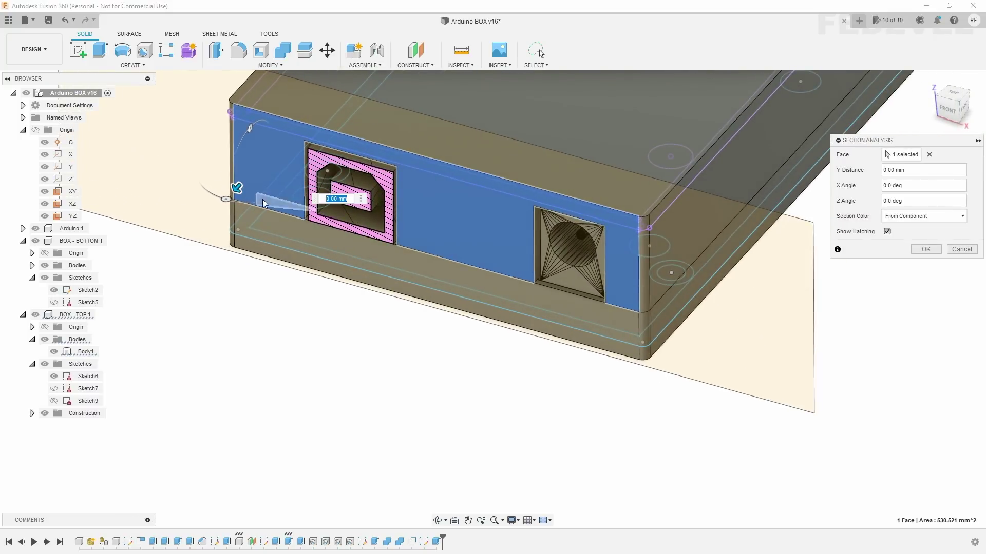
{"action": "left_click_drag", "start_coordinate": [238, 186], "coordinate": [242, 180]}
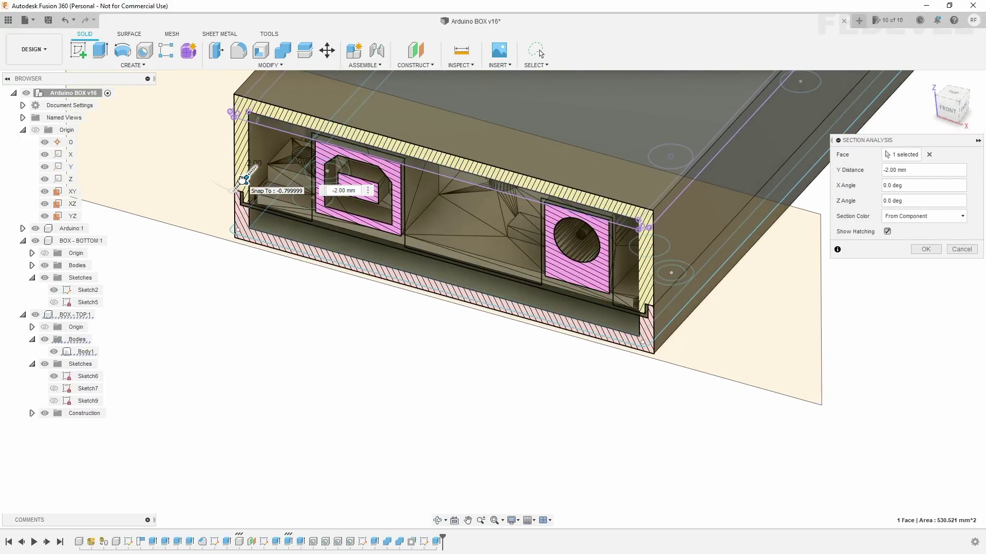
- Deepen the section cut to -17.00 mm, inspect the screw post, confirm, and hide it
{"action": "scroll", "coordinate": [259, 189], "scroll_direction": "up", "scroll_amount": 5}
{"action": "mouse_move", "coordinate": [268, 171]}
{"action": "middle_mouse_down", "text": "shift"}
{"action": "mouse_move", "coordinate": [277, 89]}
{"action": "mouse_move", "coordinate": [303, 199]}
{"action": "middle_mouse_up", "text": "shift"}
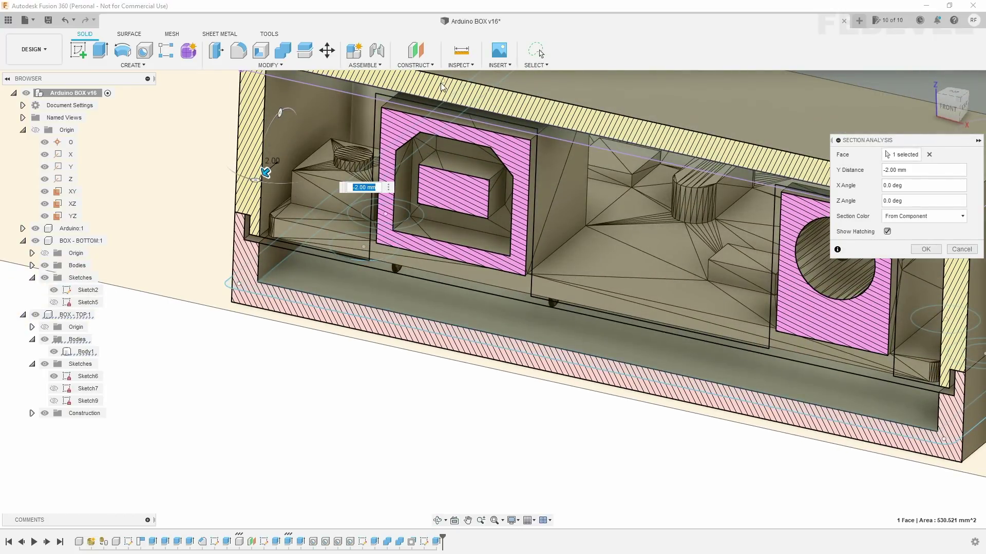
{"action": "scroll", "coordinate": [241, 234], "scroll_direction": "up", "scroll_amount": 3}
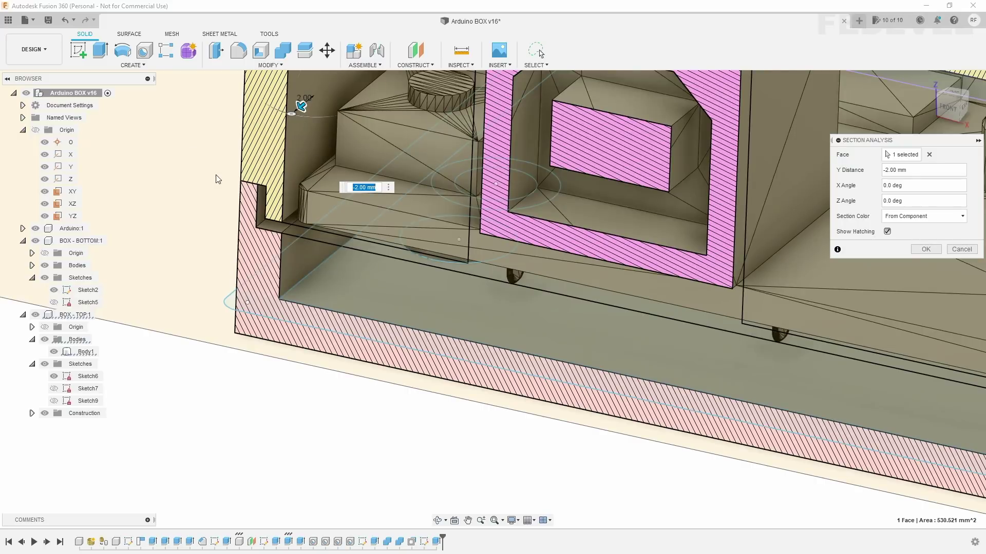
{"action": "scroll", "coordinate": [218, 179], "scroll_direction": "down", "scroll_amount": 3}
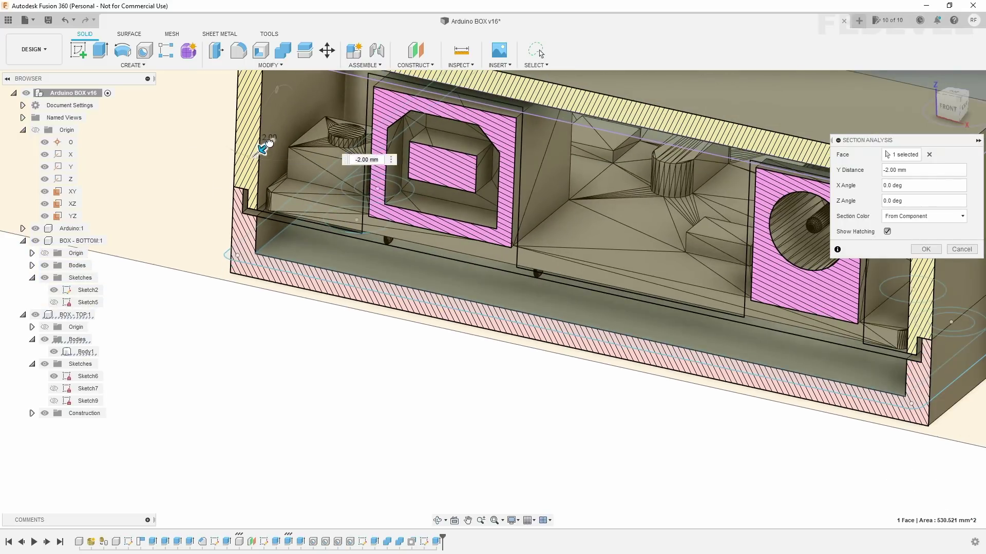
{"action": "mouse_move", "coordinate": [265, 147]}
{"action": "left_mouse_down"}
{"action": "mouse_move", "coordinate": [328, 97]}
{"action": "mouse_move", "coordinate": [355, 91]}
{"action": "left_mouse_up"}
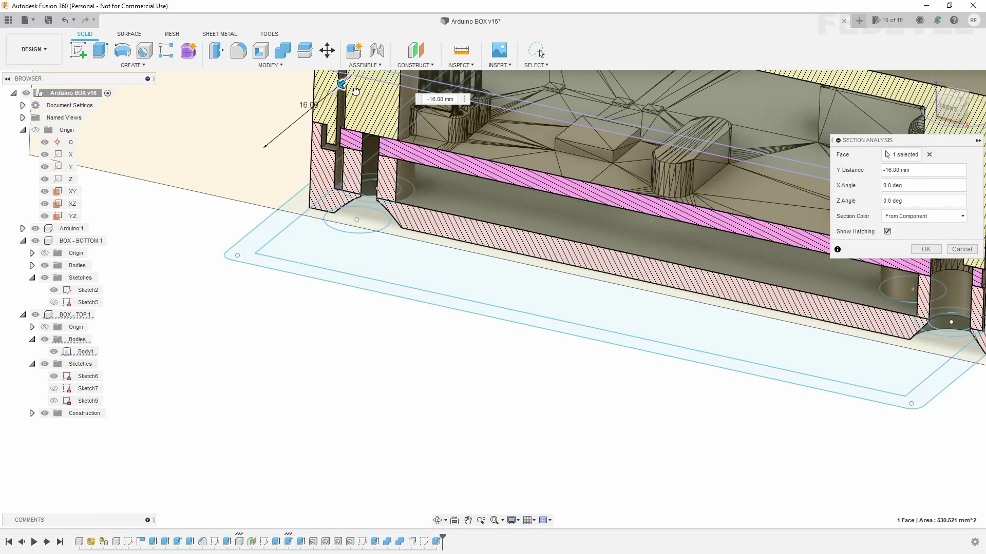
{"action": "mouse_move", "coordinate": [372, 162]}
{"action": "middle_mouse_down", "text": "shift"}
{"action": "mouse_move", "coordinate": [491, 171]}
{"action": "mouse_move", "coordinate": [463, 200]}
{"action": "middle_mouse_up", "text": "shift"}
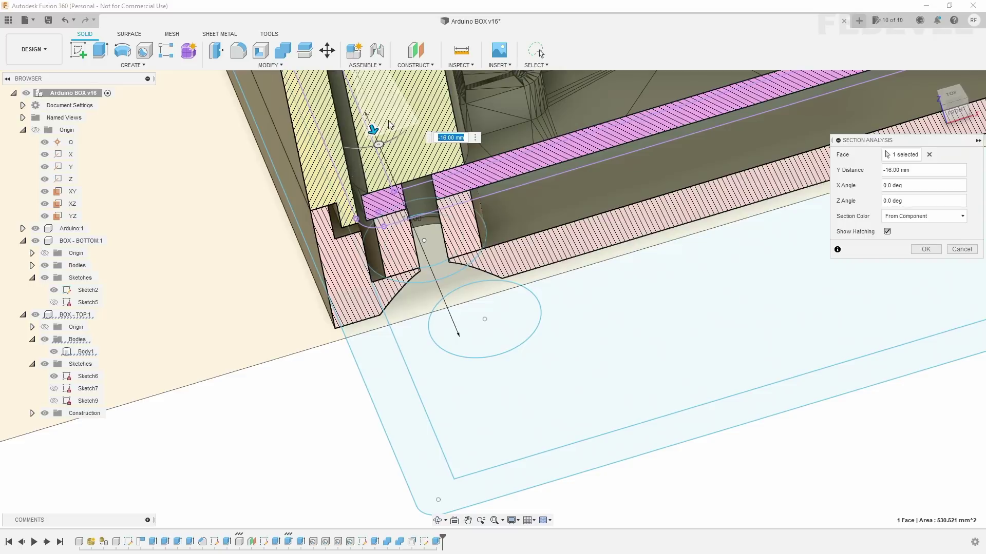
{"action": "left_click_drag", "start_coordinate": [373, 129], "coordinate": [379, 112]}
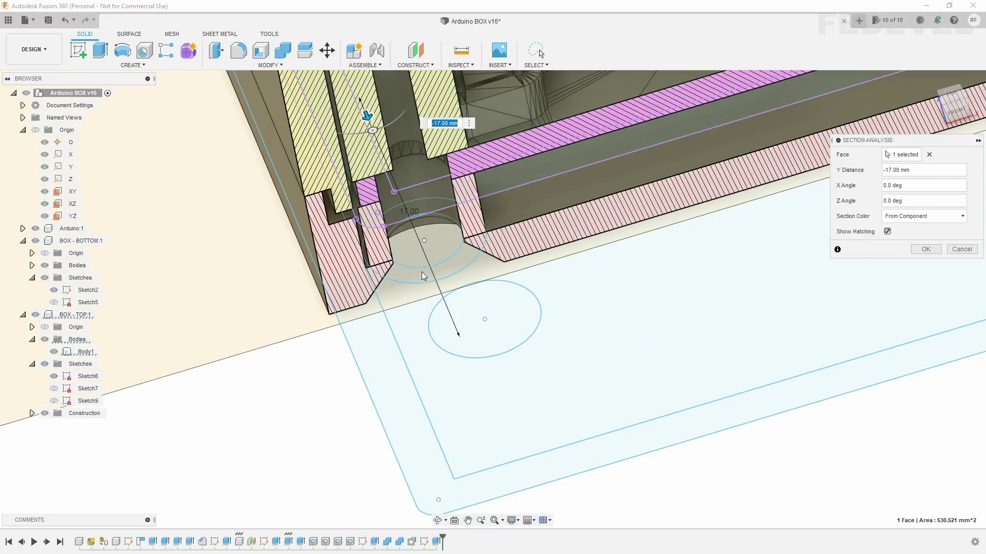
{"action": "middle_click_drag", "start_coordinate": [421, 275], "coordinate": [463, 267], "text": "shift"}
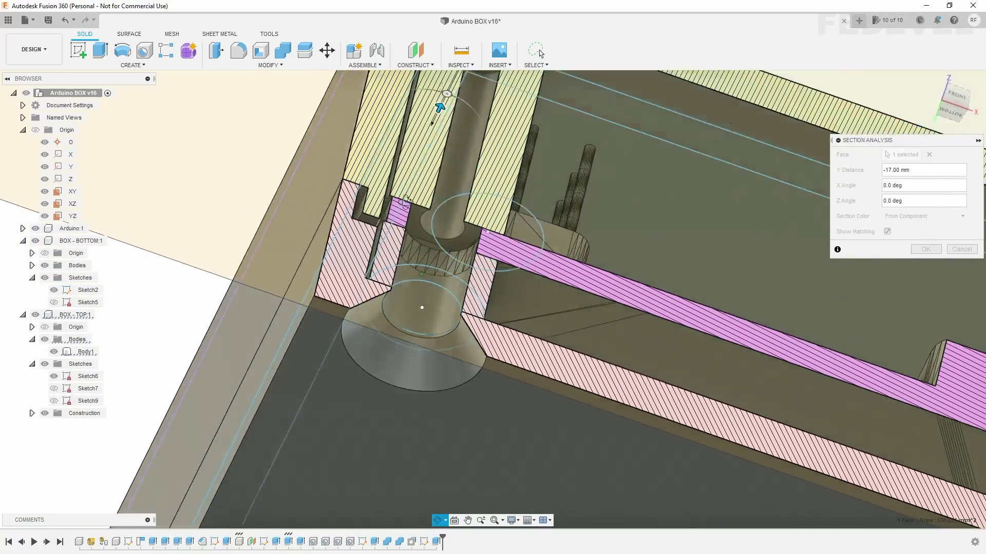
{"action": "middle_click_drag", "start_coordinate": [421, 308], "coordinate": [428, 248], "text": "shift"}
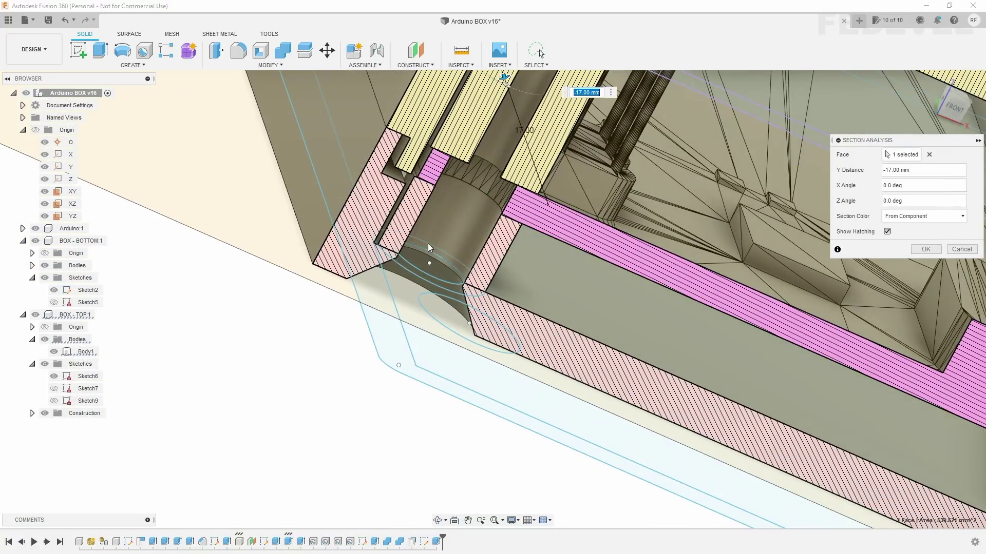
{"action": "scroll", "coordinate": [455, 254], "scroll_direction": "down", "scroll_amount": 5}
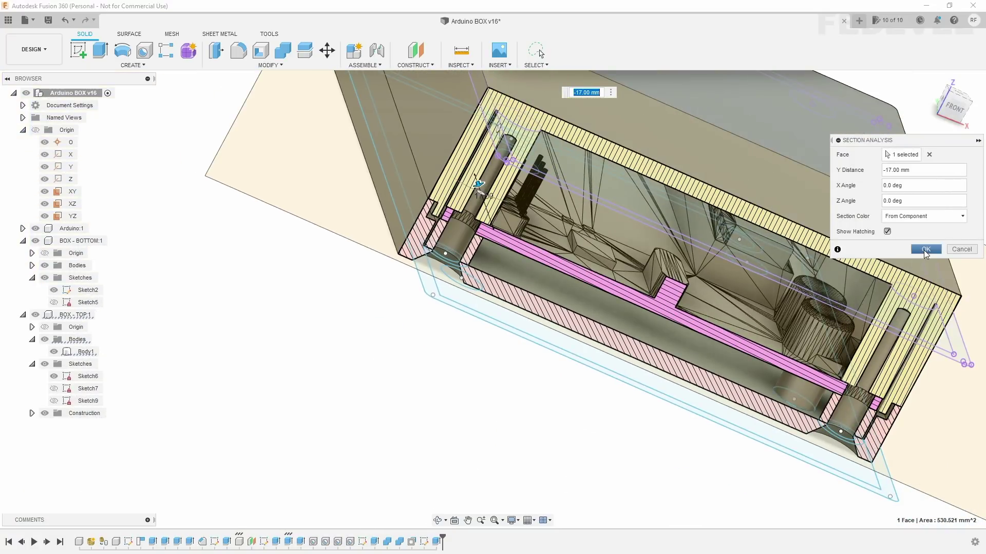
{"action": "left_click", "coordinate": [926, 250]}
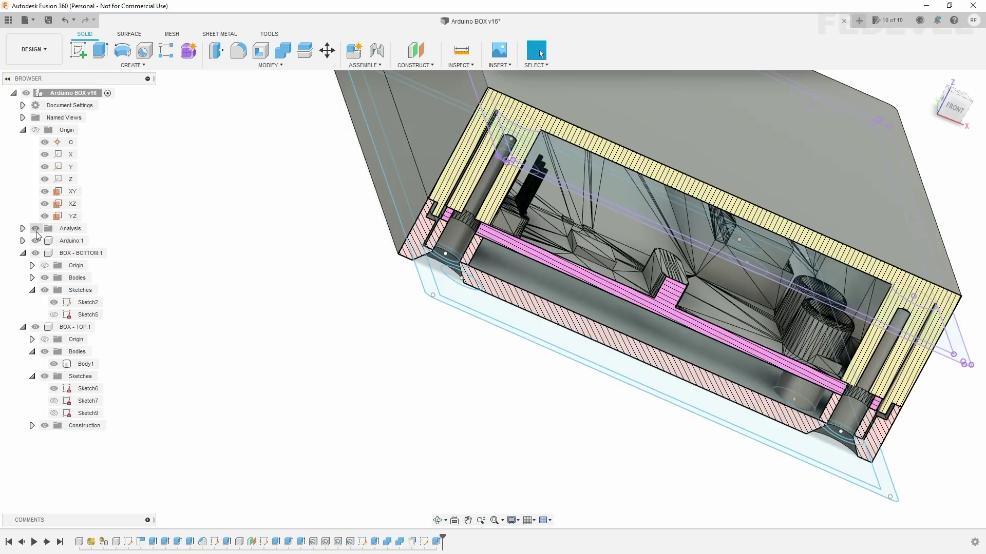
{"action": "left_click", "coordinate": [35, 228]}
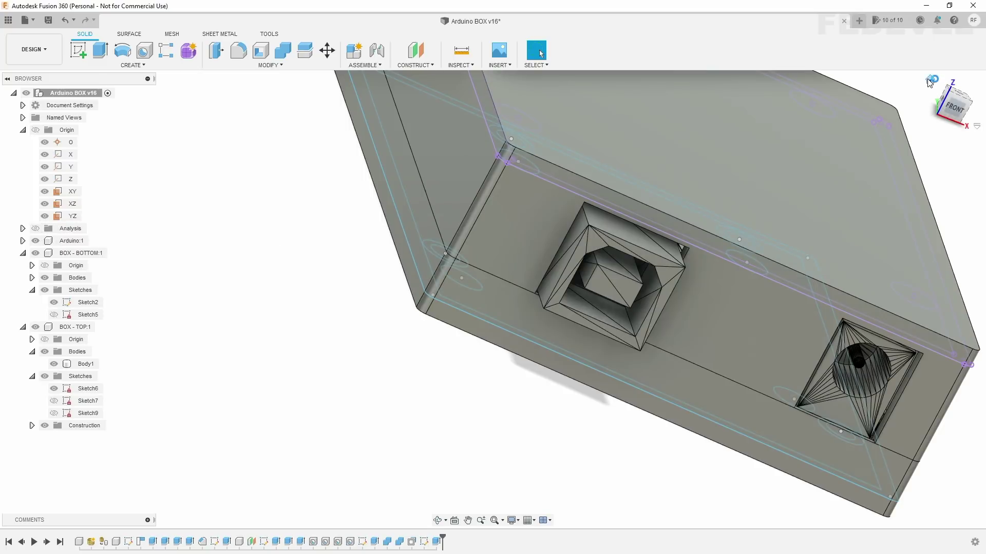
- Activate BOX - TOP and start a landscape-oriented sketch on the lid's top face
{"action": "left_click", "coordinate": [929, 81]}
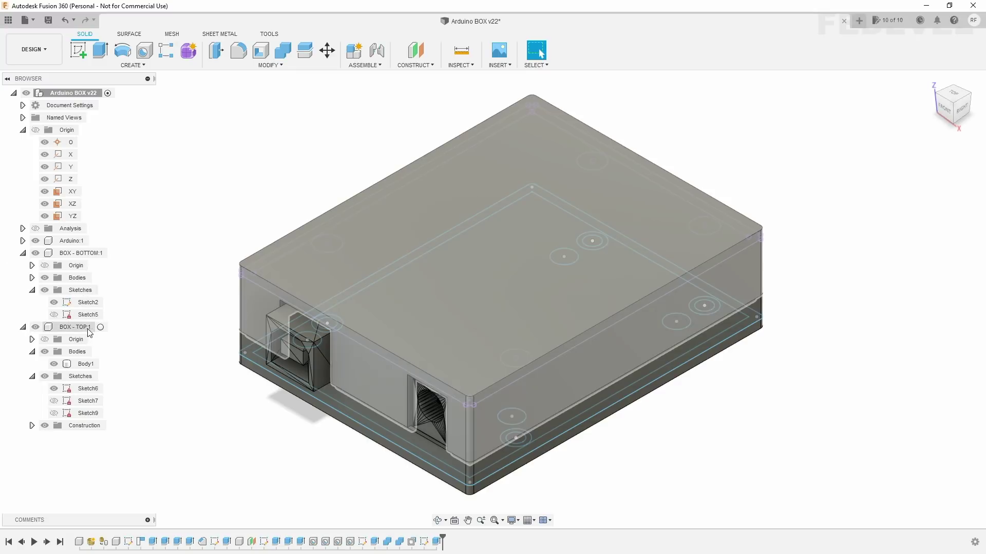
{"action": "left_click", "coordinate": [102, 327]}
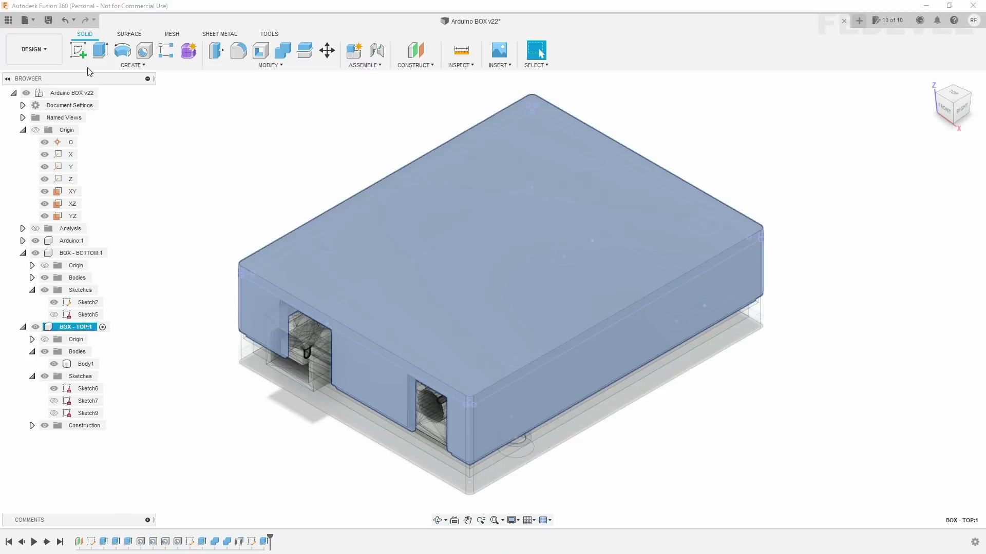
{"action": "left_click", "coordinate": [82, 44]}
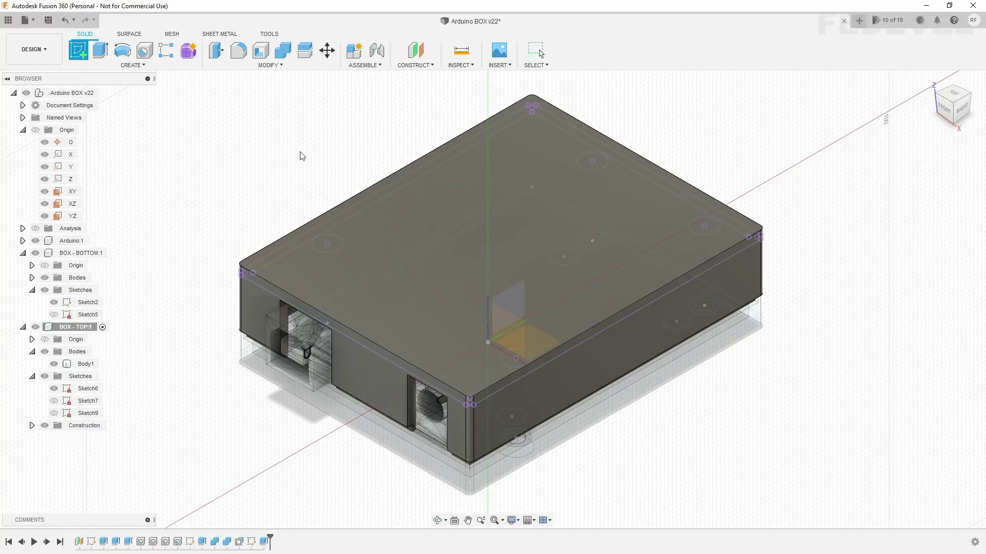
{"action": "left_click", "coordinate": [295, 237]}
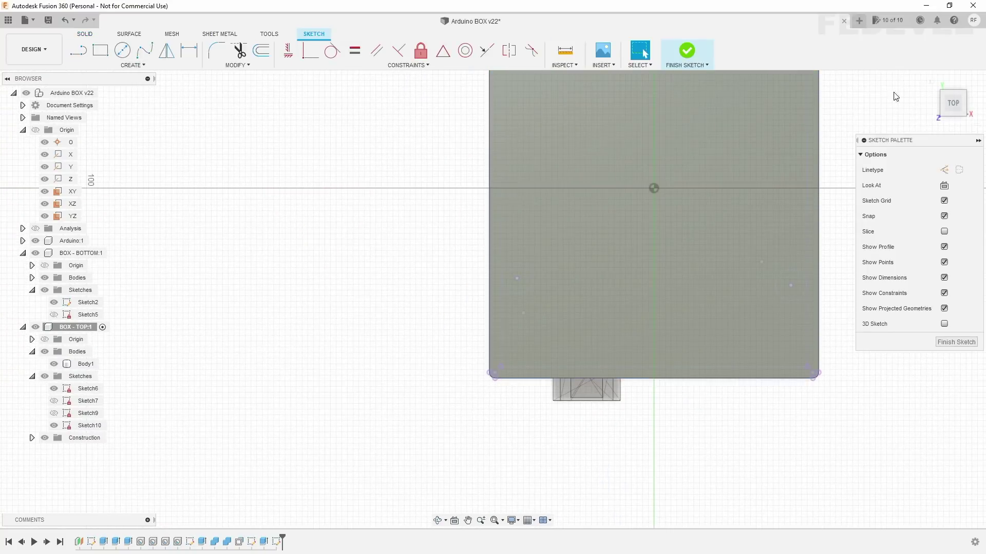
{"action": "left_click", "coordinate": [980, 92]}
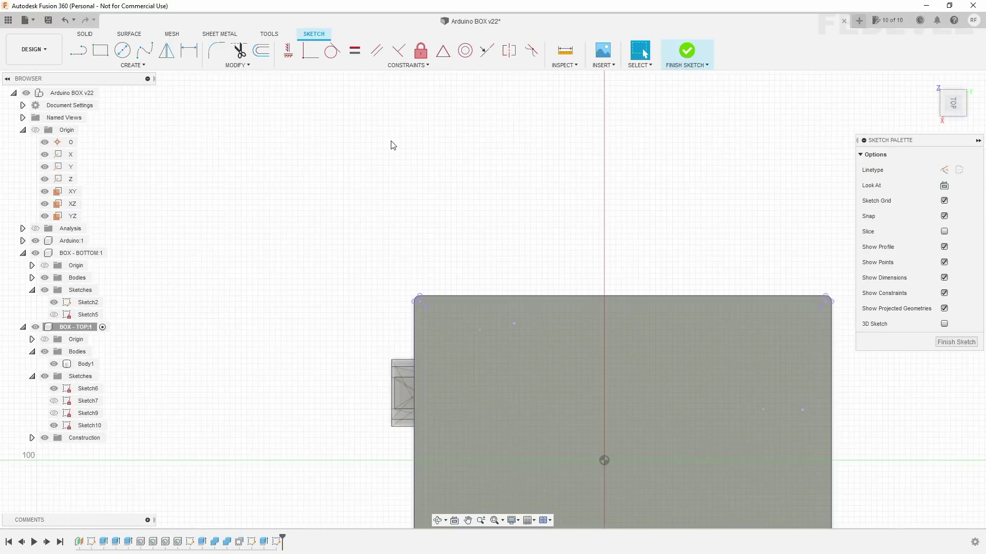
- Add 9.00 mm Arial Black text 'FEDEVEL' and move it near the lid's centre
{"action": "left_click", "coordinate": [127, 66]}
{"action": "left_click", "coordinate": [84, 189]}
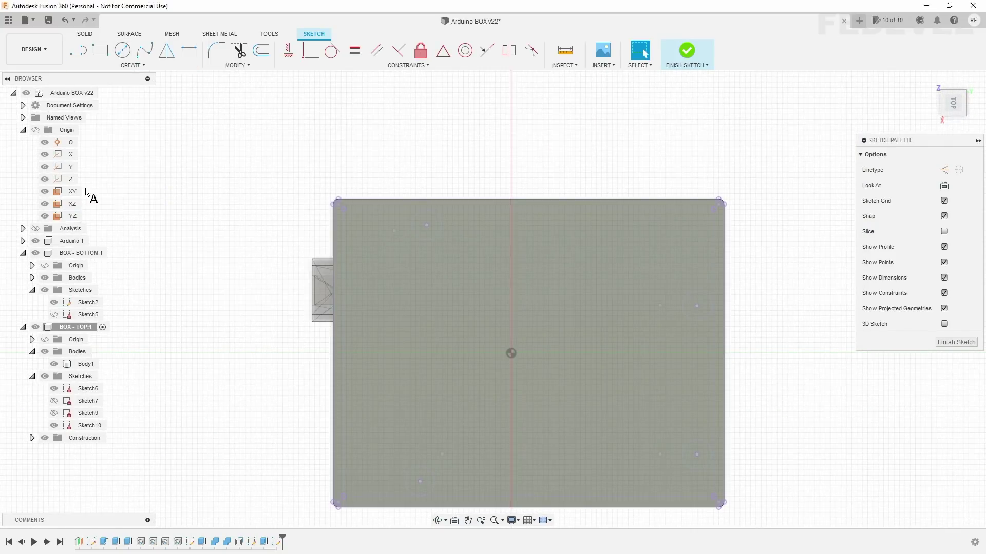
{"action": "left_click", "coordinate": [404, 300]}
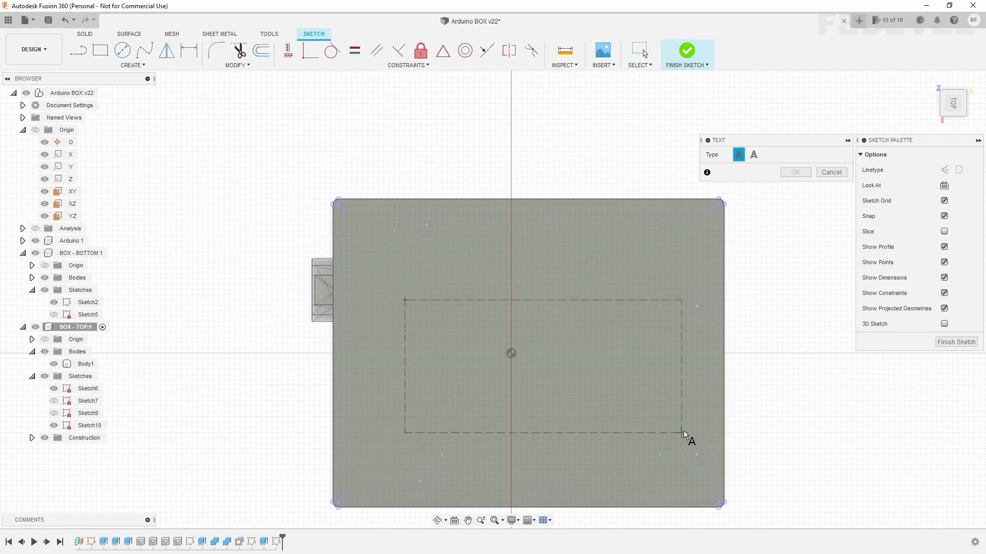
{"action": "left_click", "coordinate": [649, 427]}
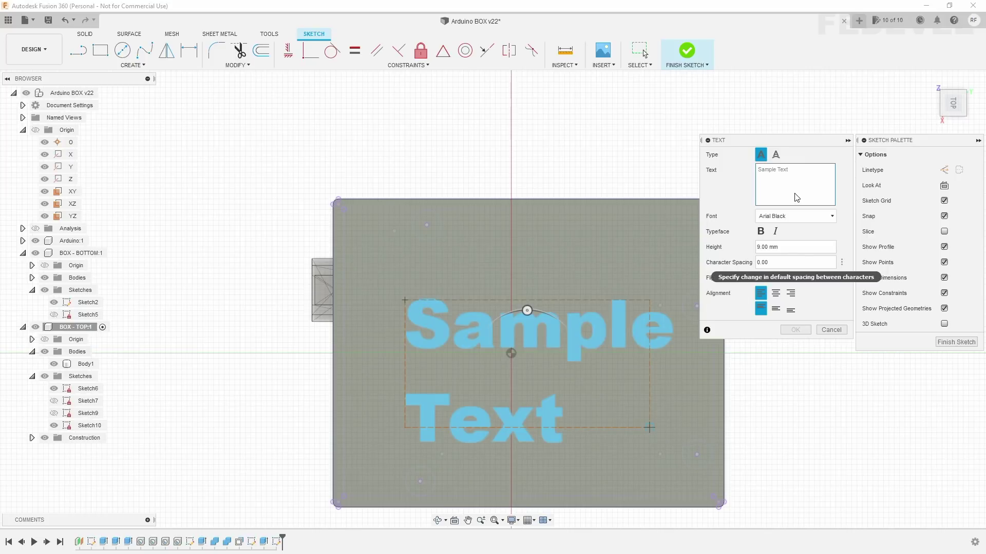
{"action": "type", "text": "FEDE"}
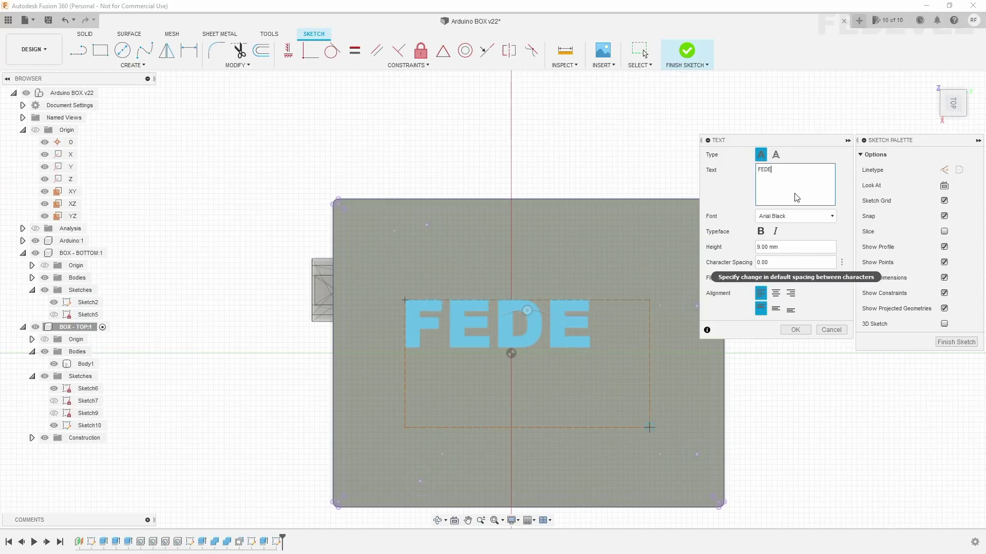
{"action": "type", "text": "VEL"}
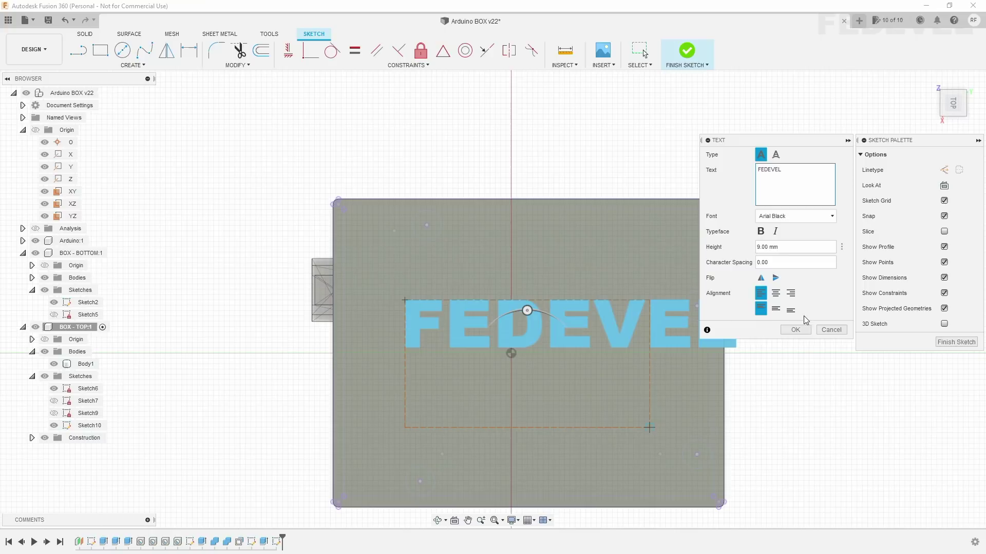
{"action": "left_click", "coordinate": [796, 330]}
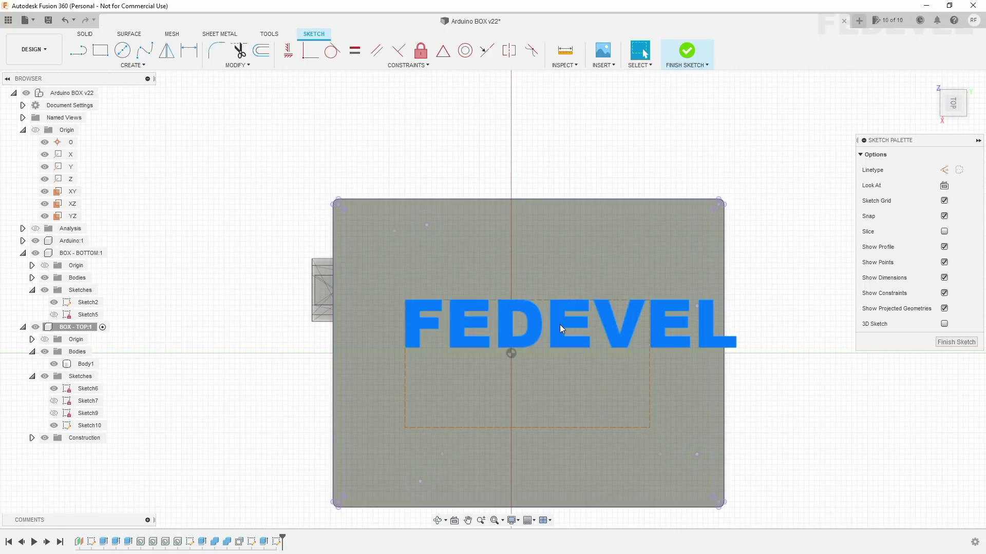
{"action": "left_click_drag", "start_coordinate": [560, 324], "coordinate": [524, 347]}
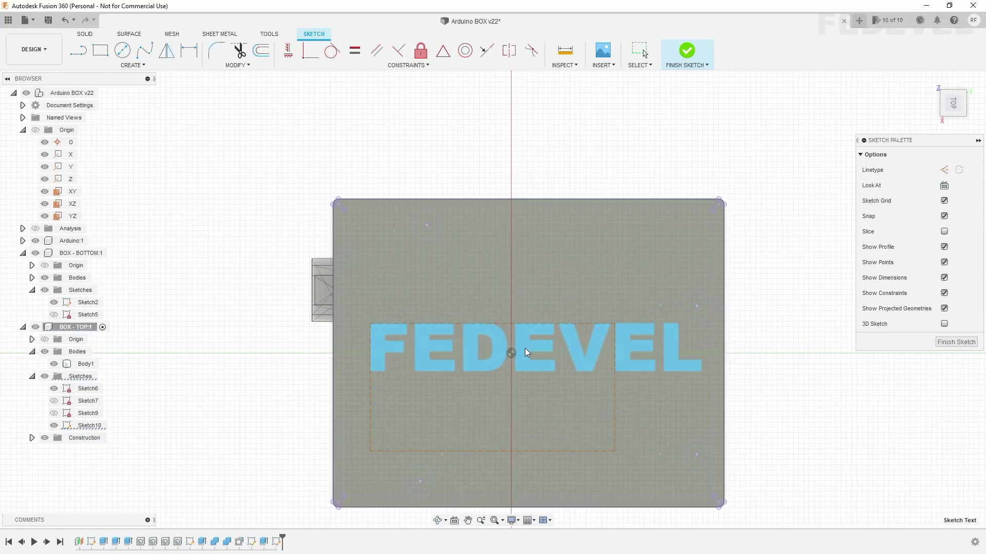
- Finish the sketch and extrude-cut the FEDEVEL text -0.5 mm into the lid top
{"action": "left_click", "coordinate": [941, 344]}
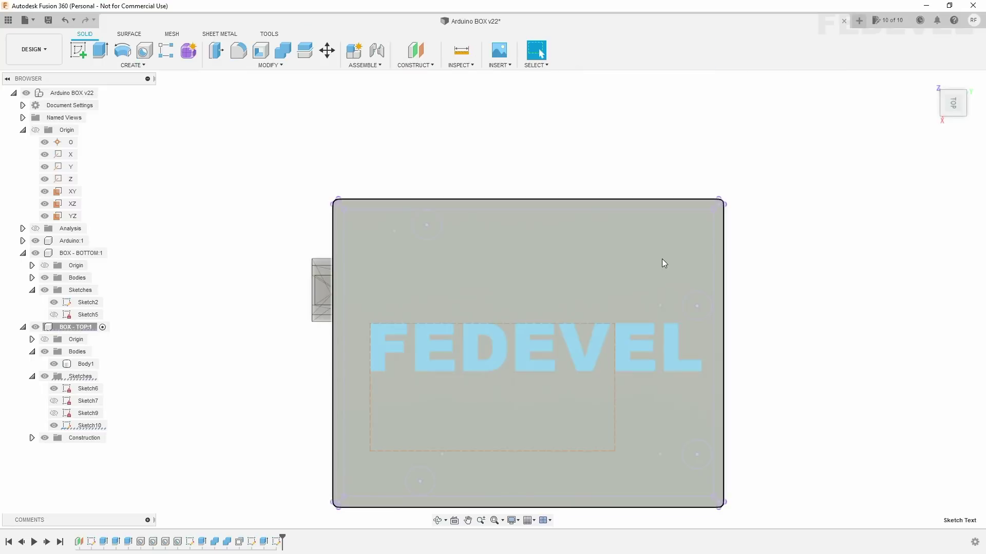
{"action": "left_click", "coordinate": [935, 79]}
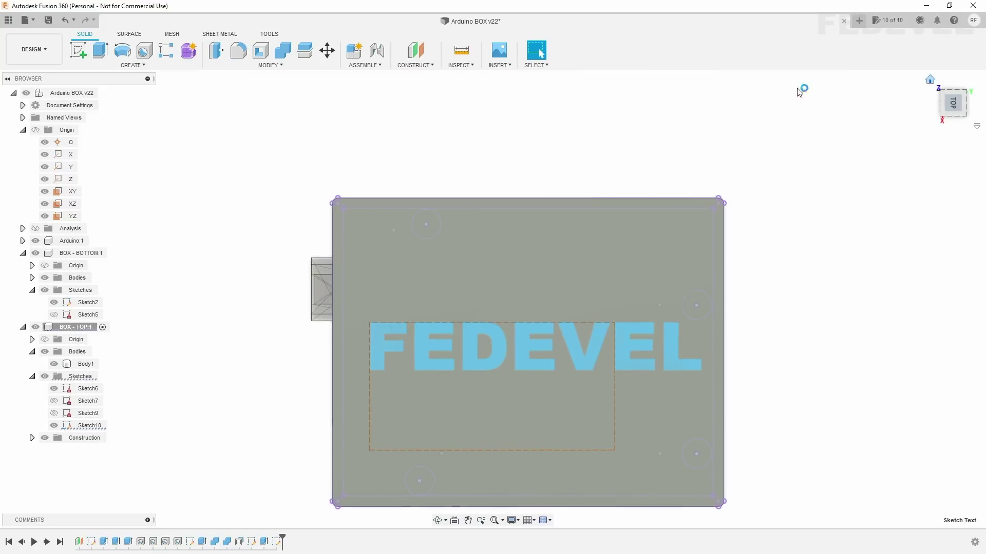
{"action": "left_click", "coordinate": [100, 50]}
{"action": "left_click", "coordinate": [492, 230]}
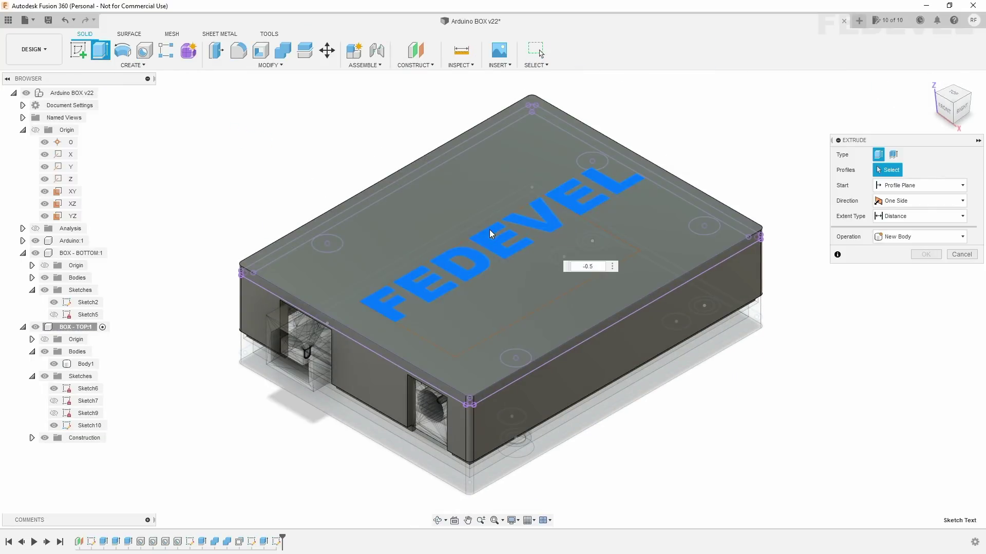
{"action": "left_click_drag", "start_coordinate": [501, 233], "coordinate": [741, 285]}
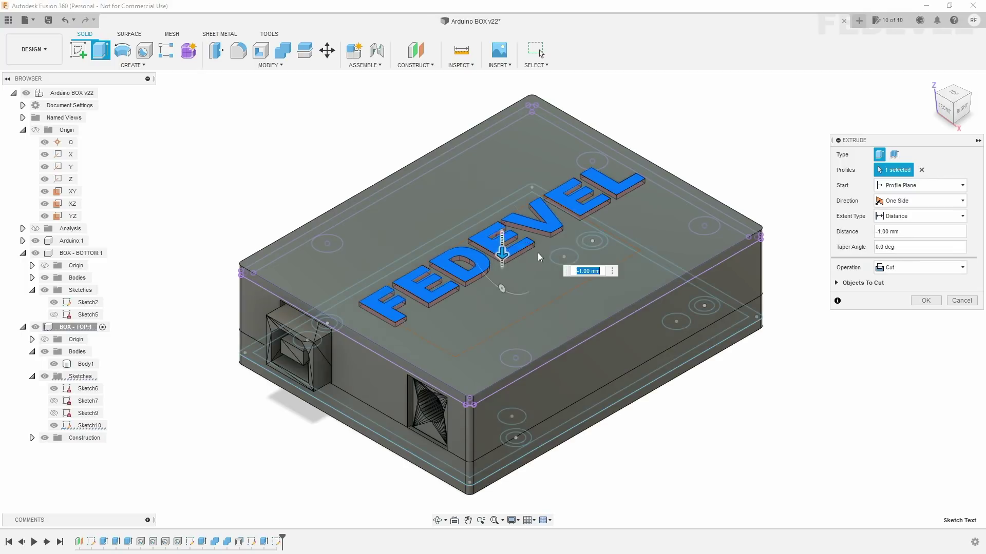
{"action": "type", "text": "-"}
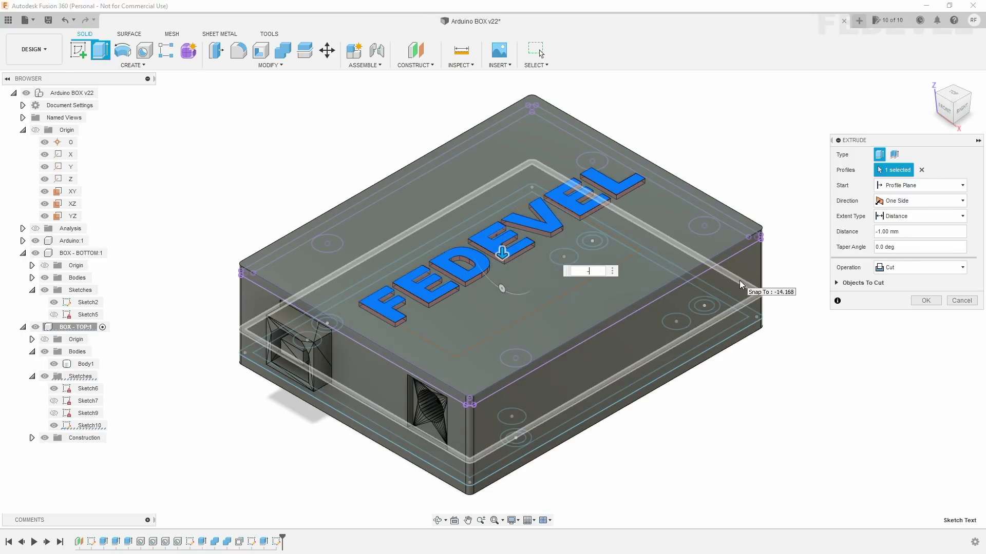
{"action": "type", "text": "0.5"}
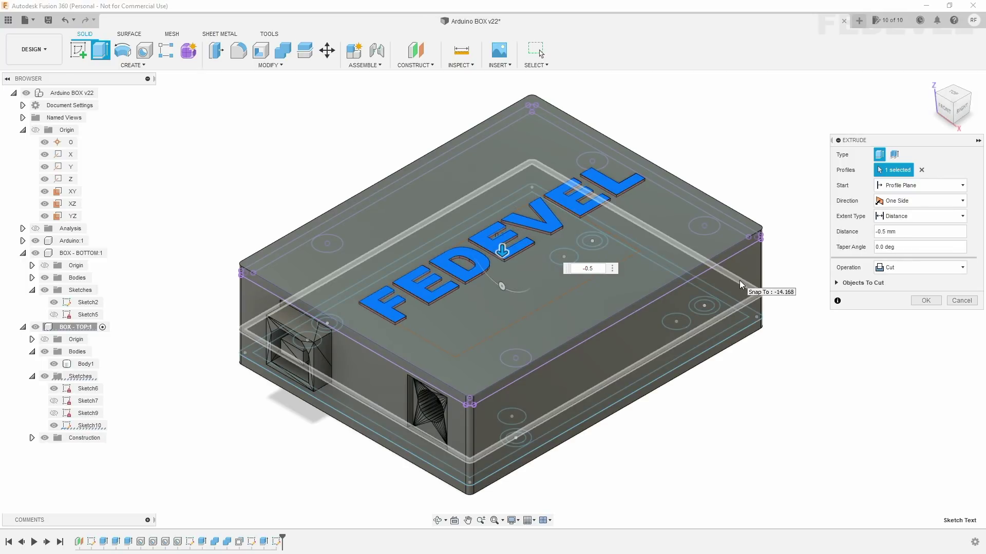
{"action": "key", "text": "Return"}
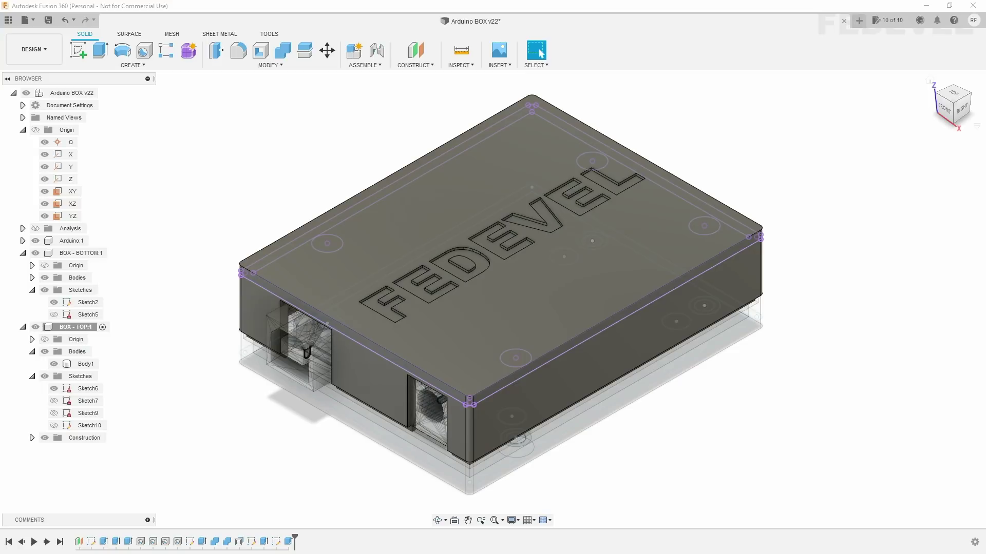
- Join Body2–Body9 of BOX - BOTTOM into Body1, then reactivate the root assembly
{"action": "left_click", "coordinate": [90, 253]}
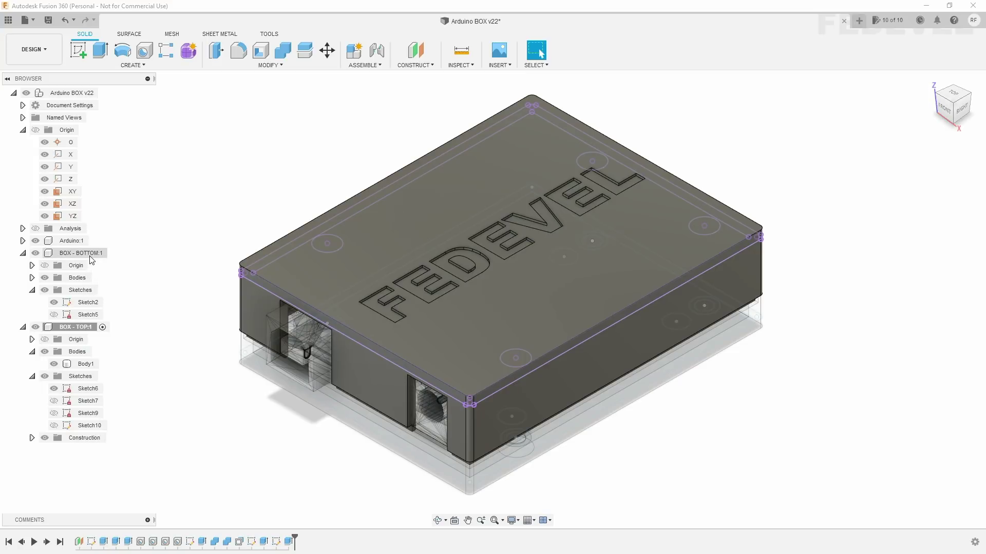
{"action": "left_click", "coordinate": [114, 254]}
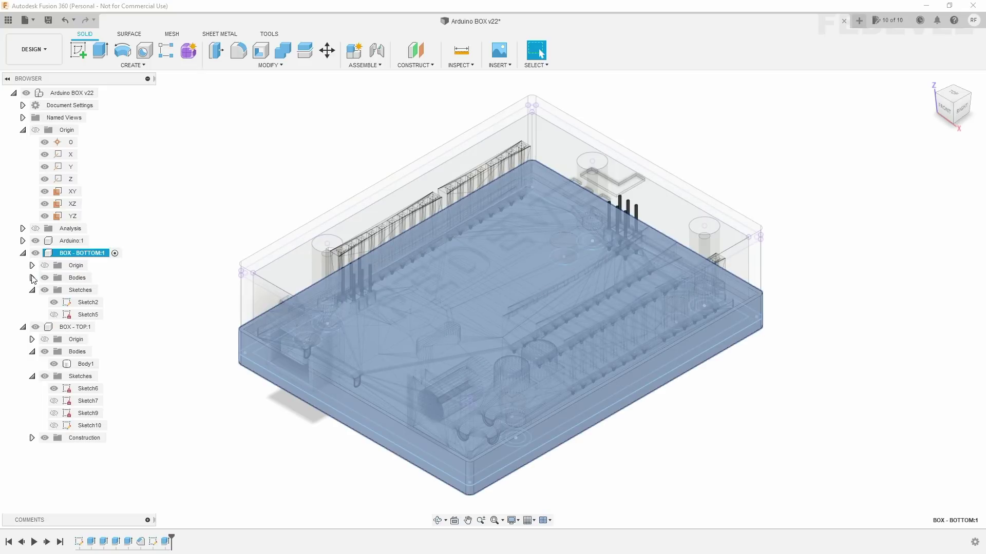
{"action": "left_click", "coordinate": [31, 277]}
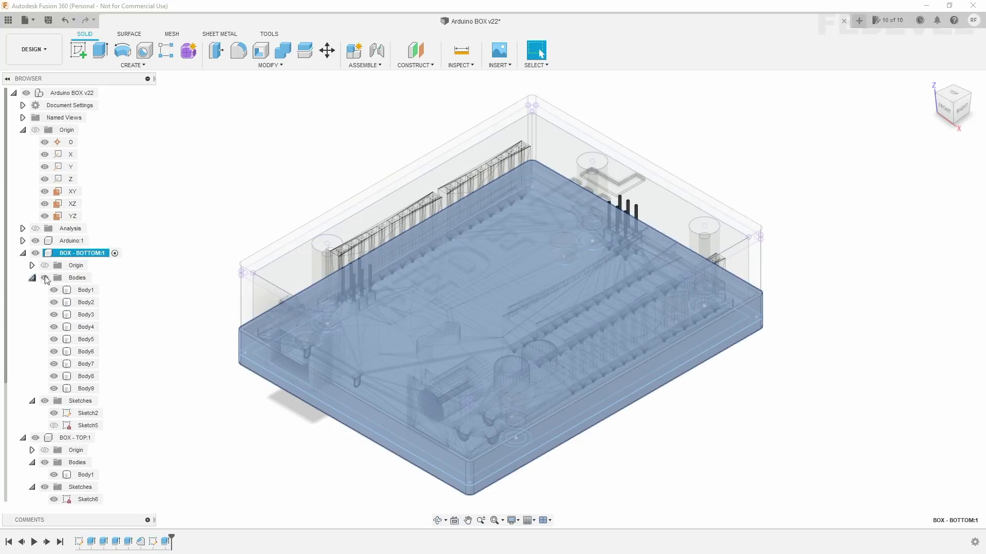
{"action": "left_click", "coordinate": [257, 63]}
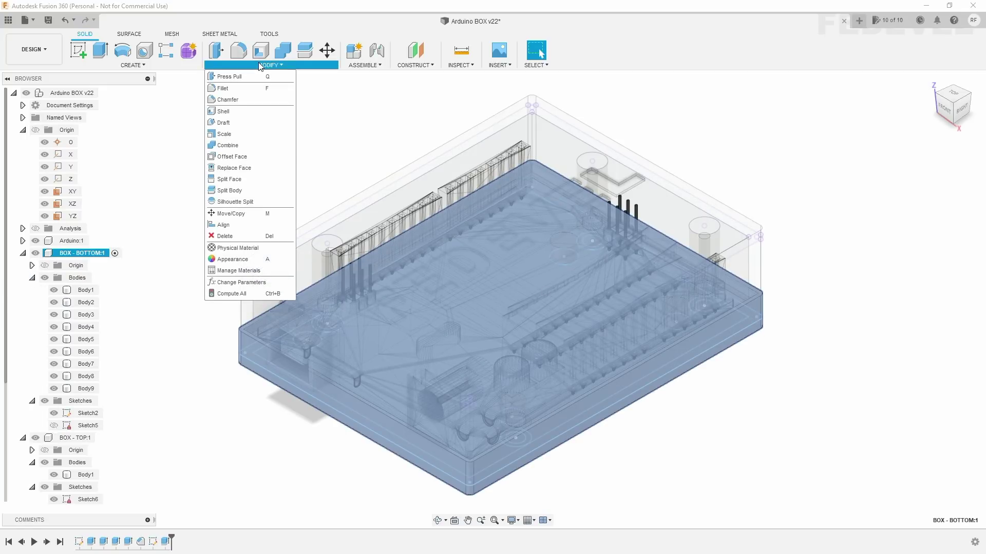
{"action": "left_click", "coordinate": [242, 146]}
{"action": "left_click", "coordinate": [99, 292]}
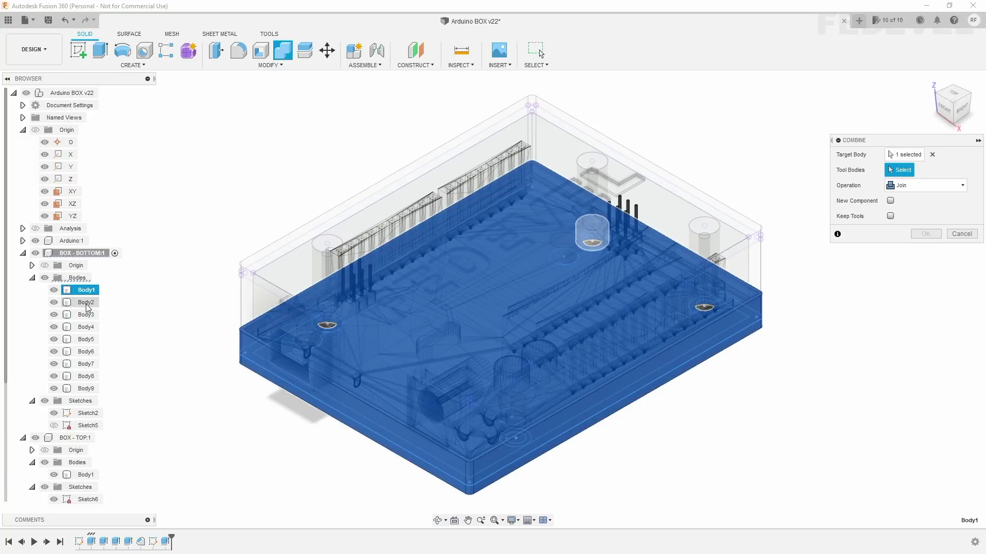
{"action": "left_click", "coordinate": [87, 303]}
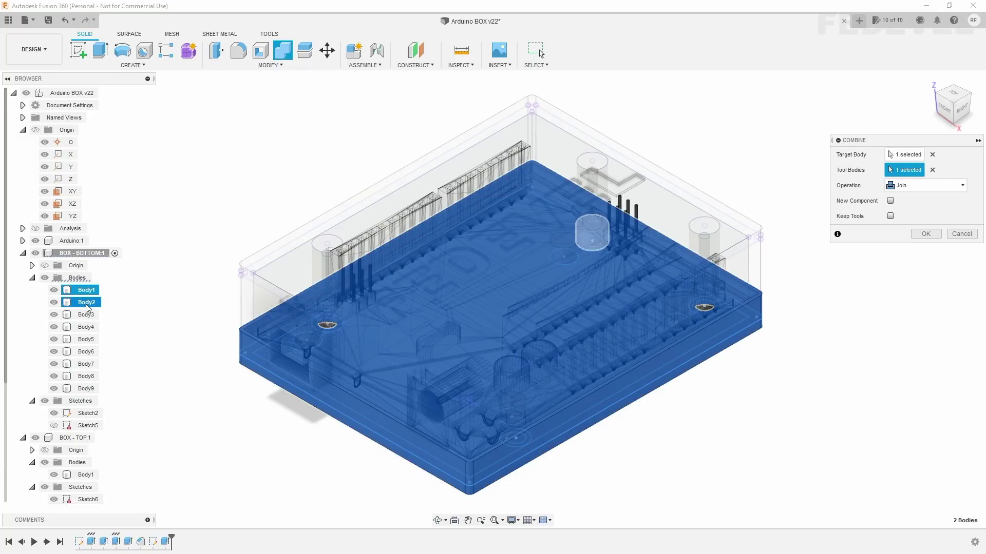
{"action": "left_click", "coordinate": [87, 388], "text": "shift"}
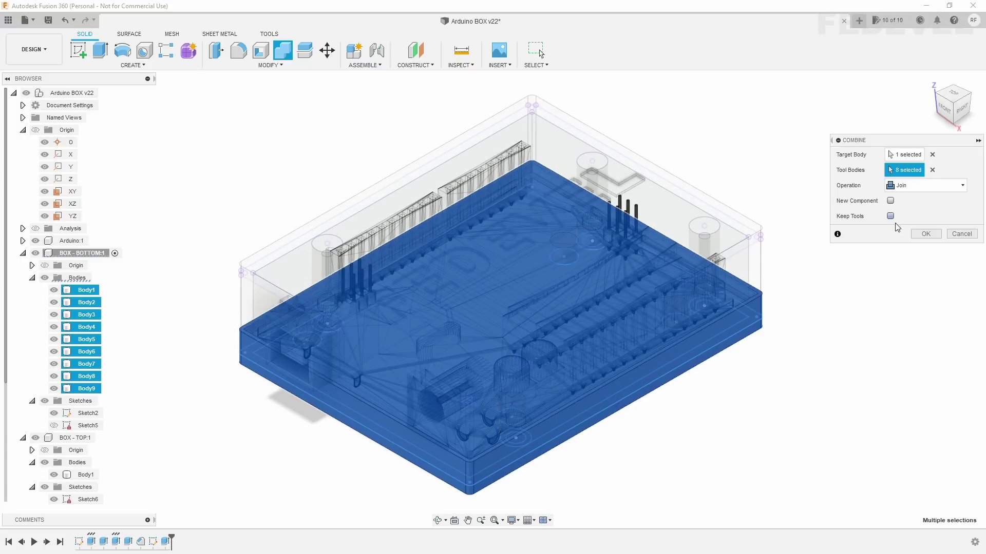
{"action": "left_click", "coordinate": [925, 234]}
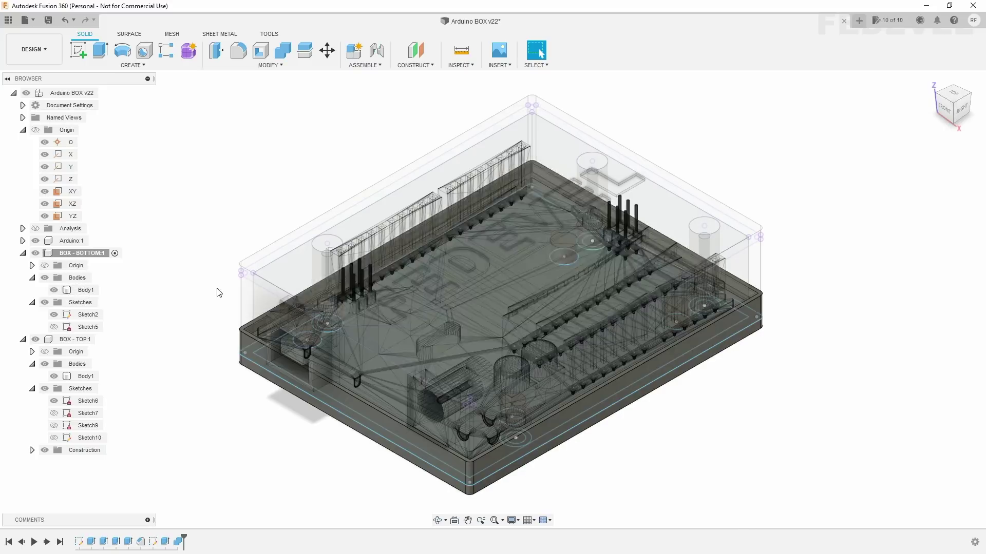
{"action": "left_click", "coordinate": [375, 286]}
{"action": "left_click", "coordinate": [83, 291]}
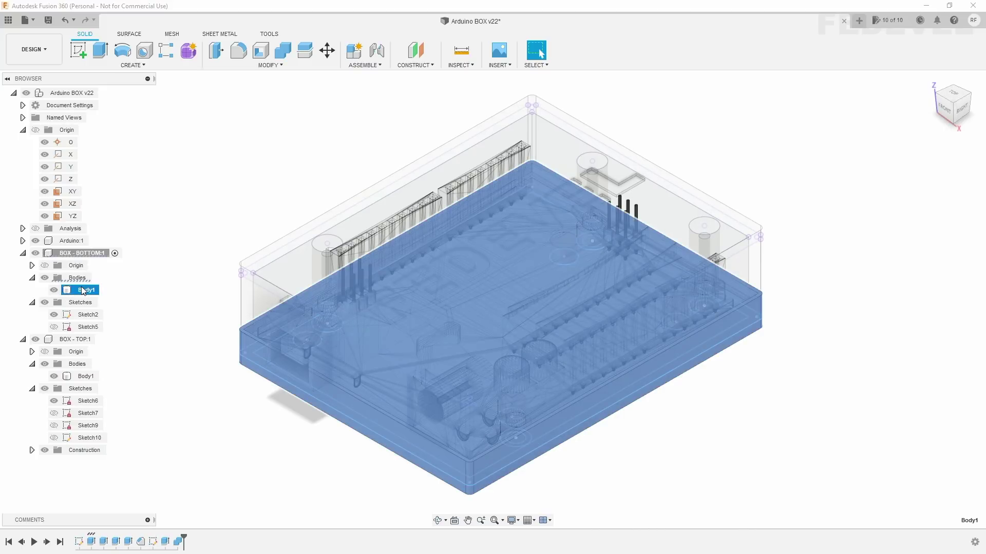
{"action": "left_click", "coordinate": [105, 94]}
- Hide Sketch2 and Sketch6, then return to the standard isometric view
{"action": "left_click", "coordinate": [222, 130]}
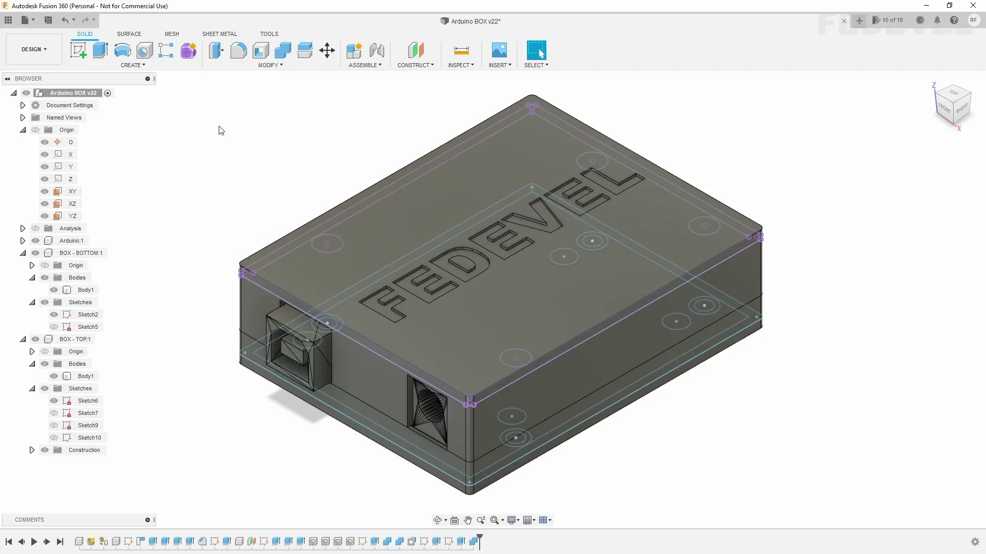
{"action": "left_click", "coordinate": [54, 315]}
{"action": "left_click", "coordinate": [65, 403]}
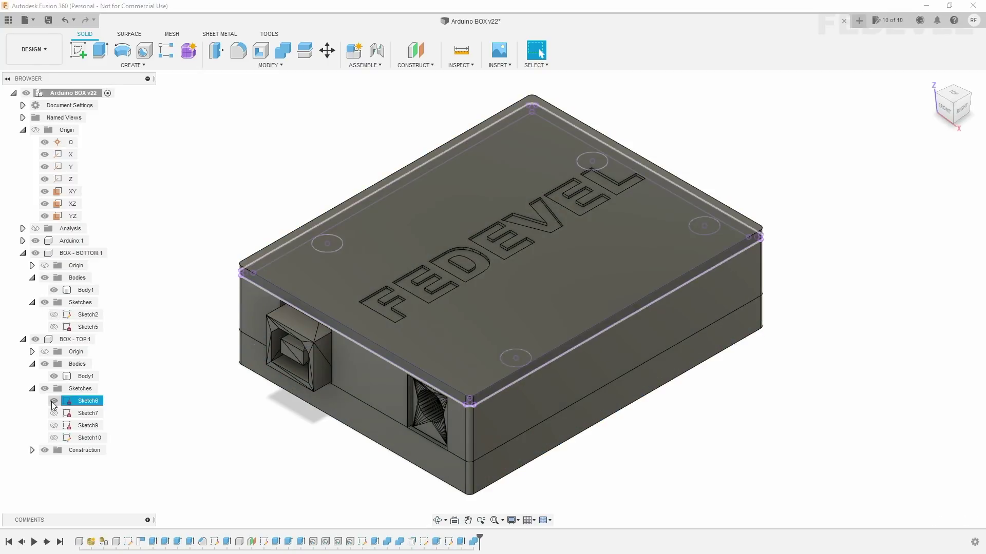
{"action": "left_click", "coordinate": [53, 403]}
{"action": "left_click", "coordinate": [391, 229]}
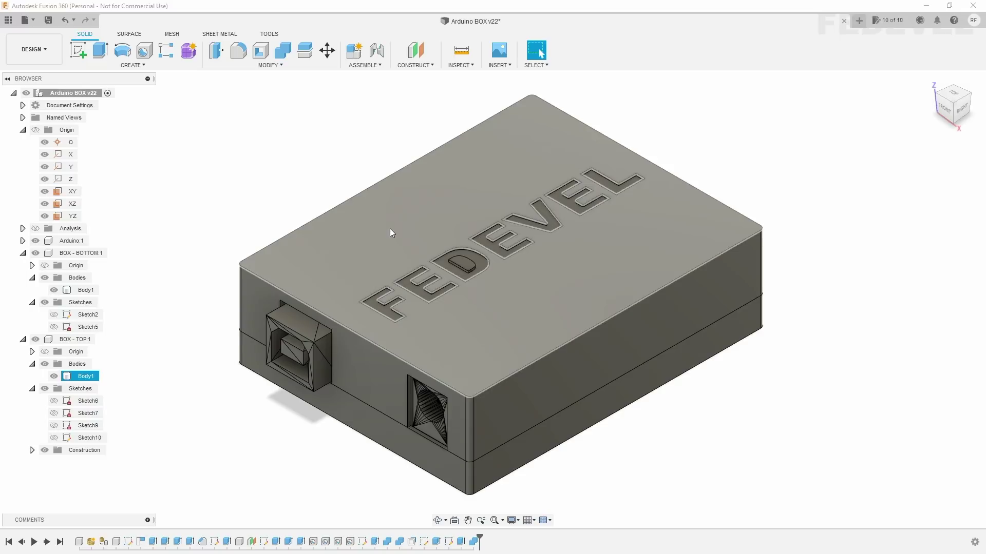
{"action": "mouse_move", "coordinate": [391, 229]}
{"action": "middle_mouse_down", "text": "shift"}
{"action": "mouse_move", "coordinate": [405, 62]}
{"action": "mouse_move", "coordinate": [380, 252]}
{"action": "mouse_move", "coordinate": [916, 69]}
{"action": "middle_mouse_up", "text": "shift"}
{"action": "key", "text": "Escape"}
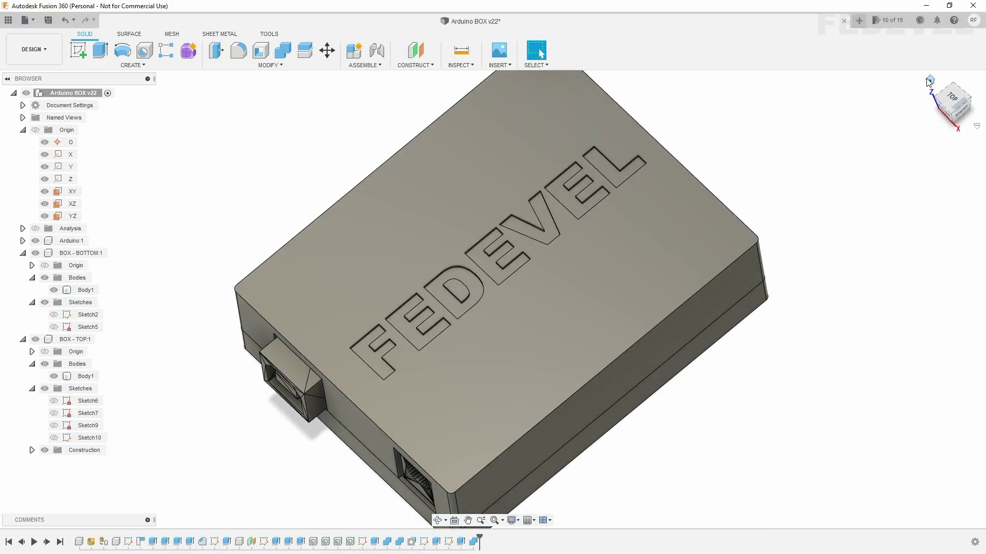
{"action": "left_click", "coordinate": [930, 80]}
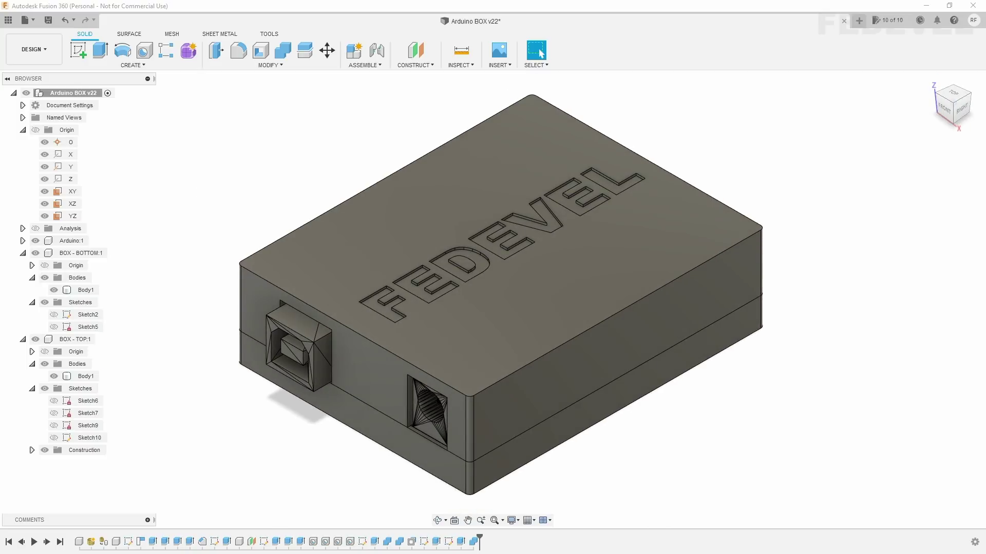
- Hide the Arduino board and the bottom box
{"action": "left_click", "coordinate": [35, 241]}
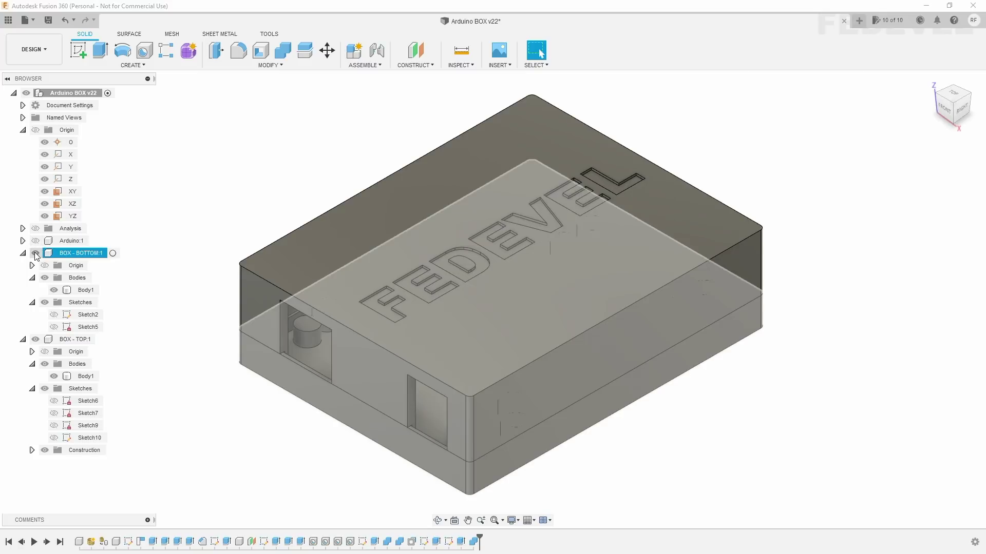
{"action": "left_click", "coordinate": [35, 253]}
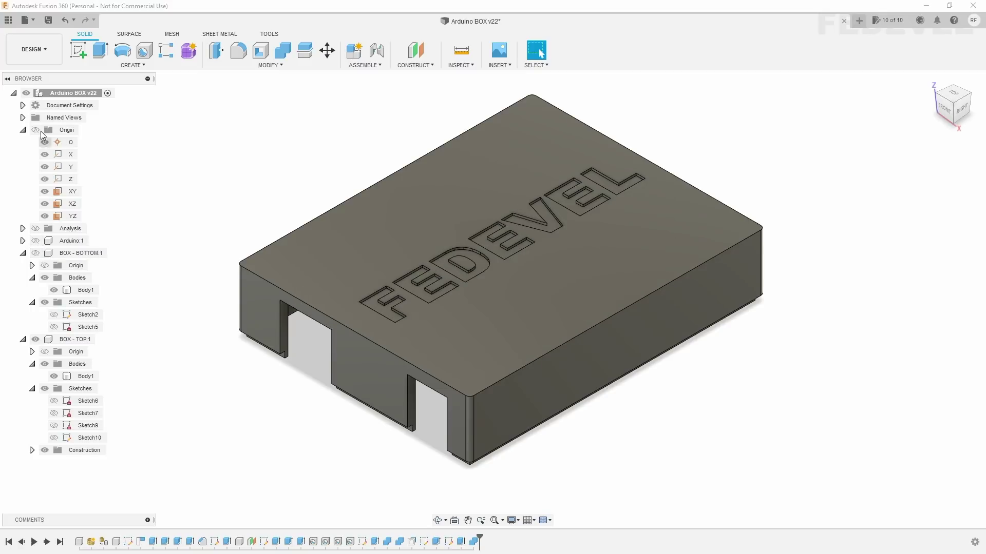
{"action": "left_click", "coordinate": [35, 21]}
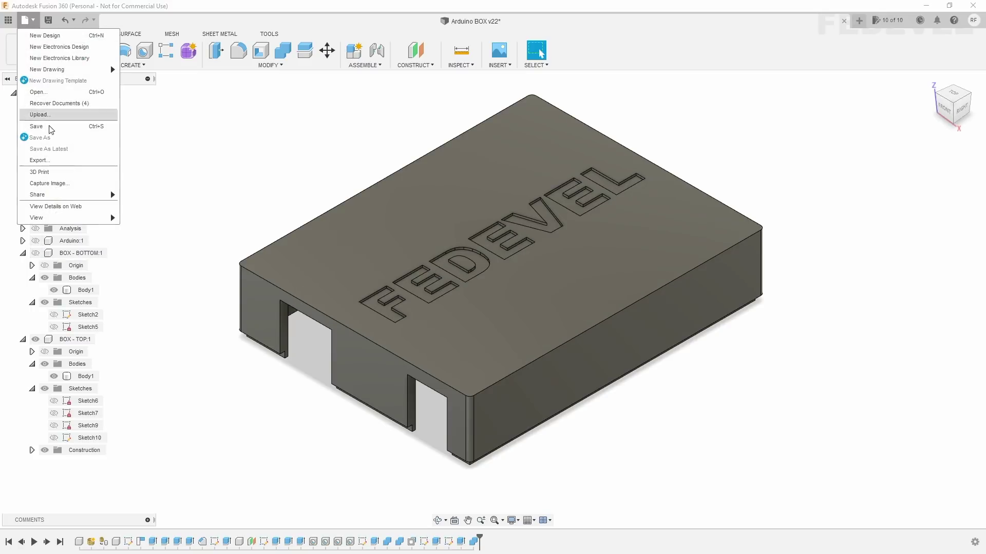
- Export the lid as an STL file named 'TOP - Arduino BOX' and close the job status
{"action": "left_click", "coordinate": [49, 160]}
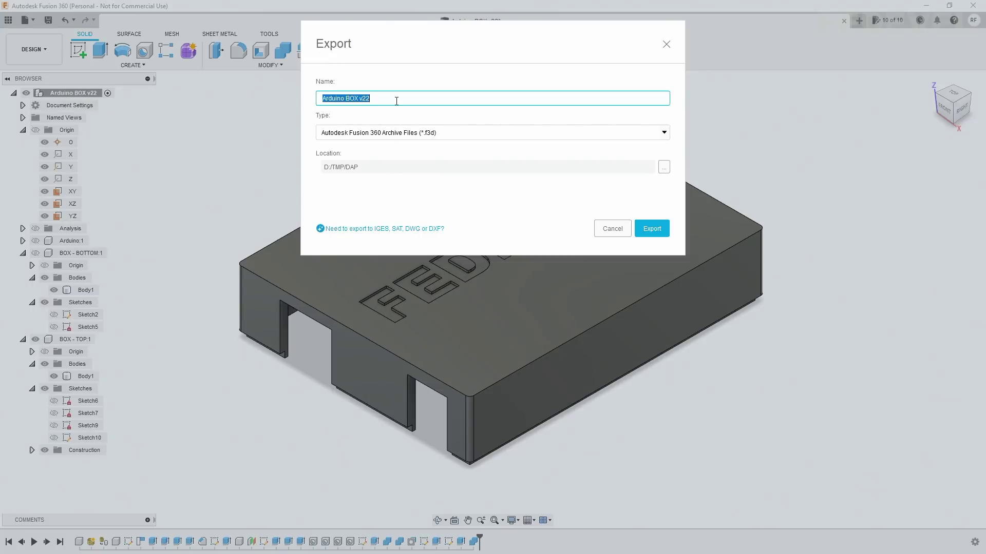
{"action": "left_click", "coordinate": [397, 101]}
{"action": "type", "text": "TOP -"}
{"action": "left_click", "coordinate": [388, 134]}
{"action": "scroll", "coordinate": [362, 170], "scroll_direction": "down", "scroll_amount": 2}
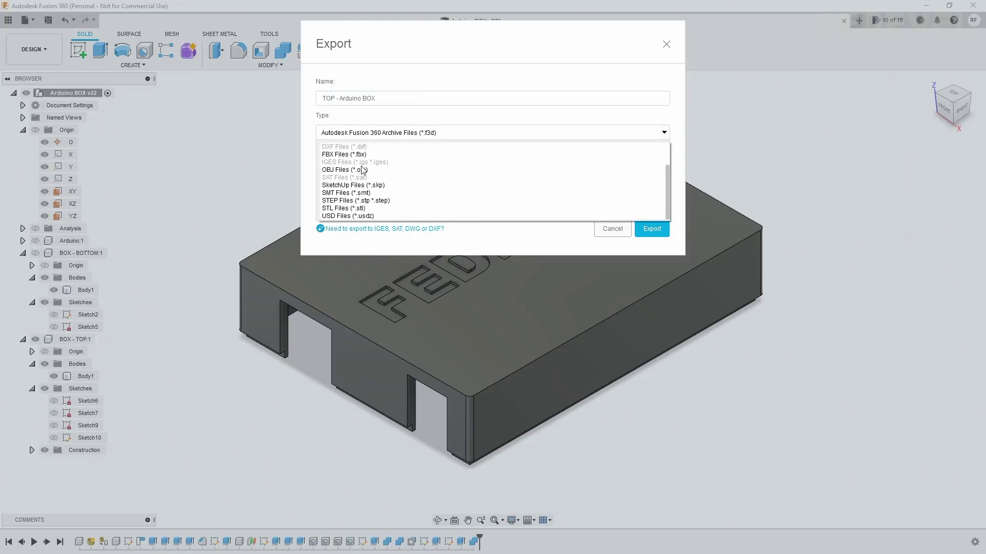
{"action": "left_click", "coordinate": [365, 208]}
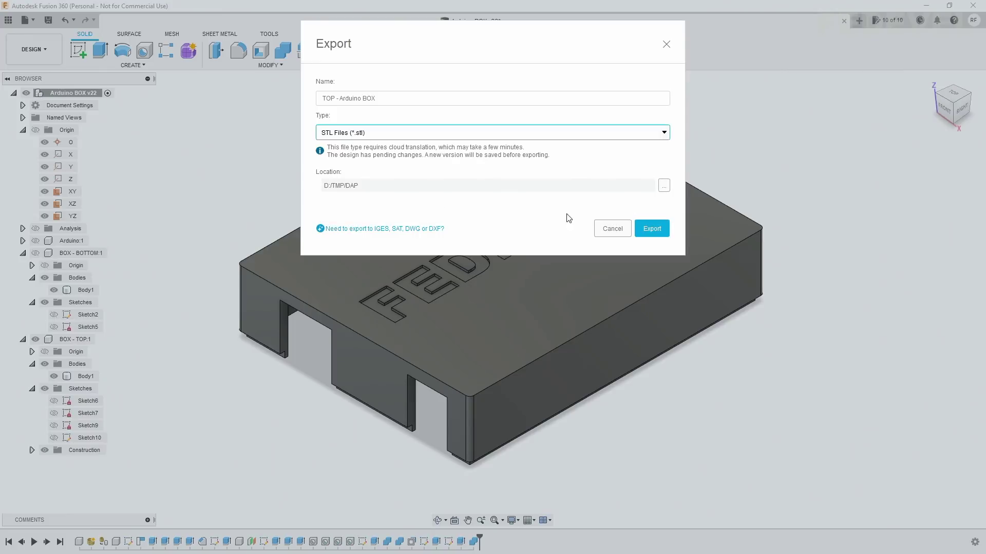
{"action": "left_click", "coordinate": [650, 230]}
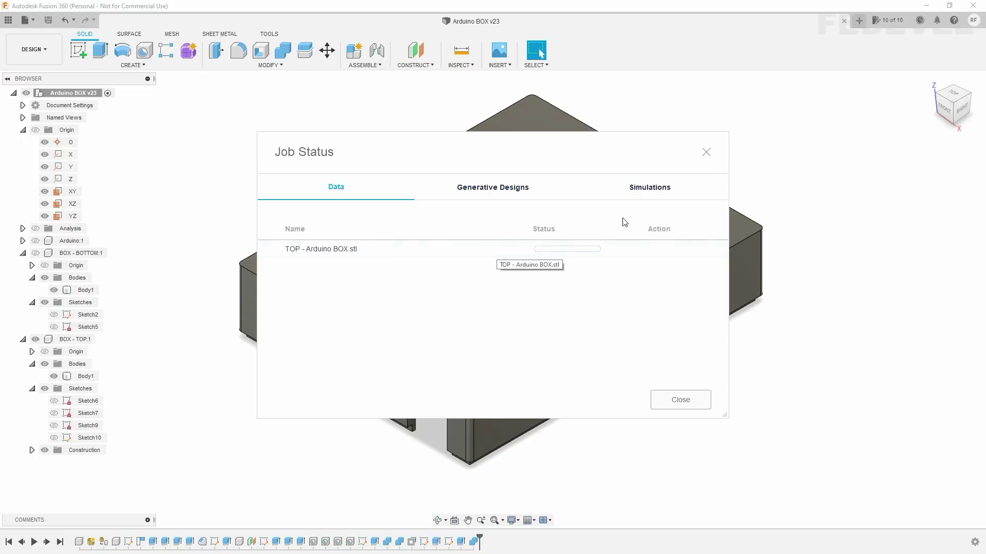
{"action": "left_click", "coordinate": [706, 152]}
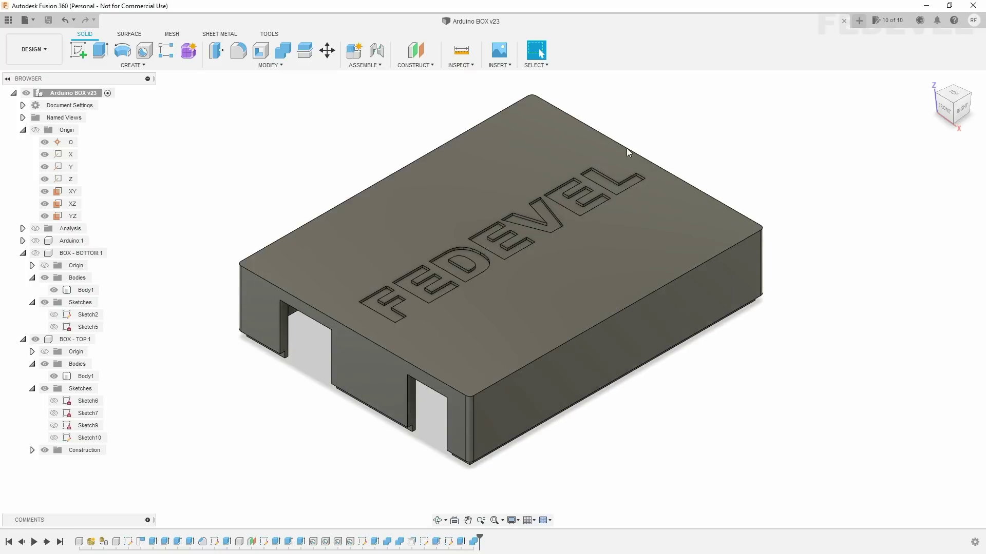
{"action": "left_click", "coordinate": [44, 342]}
- Hide the lid and show the enclosure bottom again for export
{"action": "left_click", "coordinate": [36, 339]}
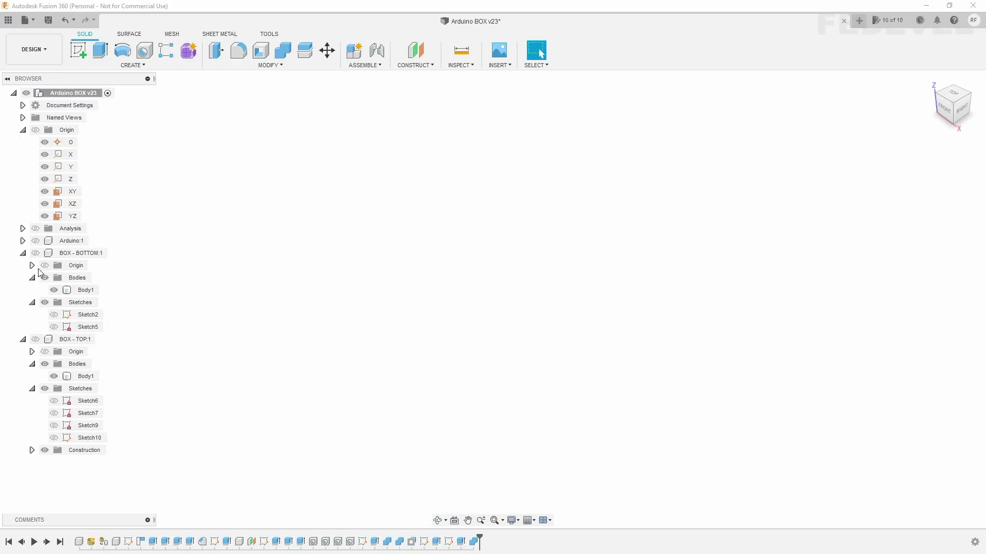
{"action": "left_click", "coordinate": [35, 253]}
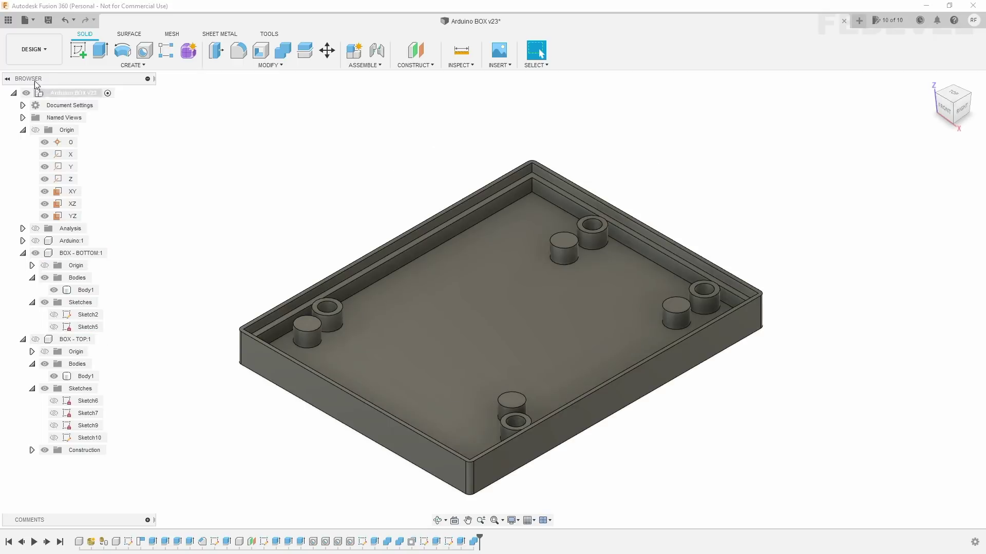
{"action": "left_click", "coordinate": [34, 20]}
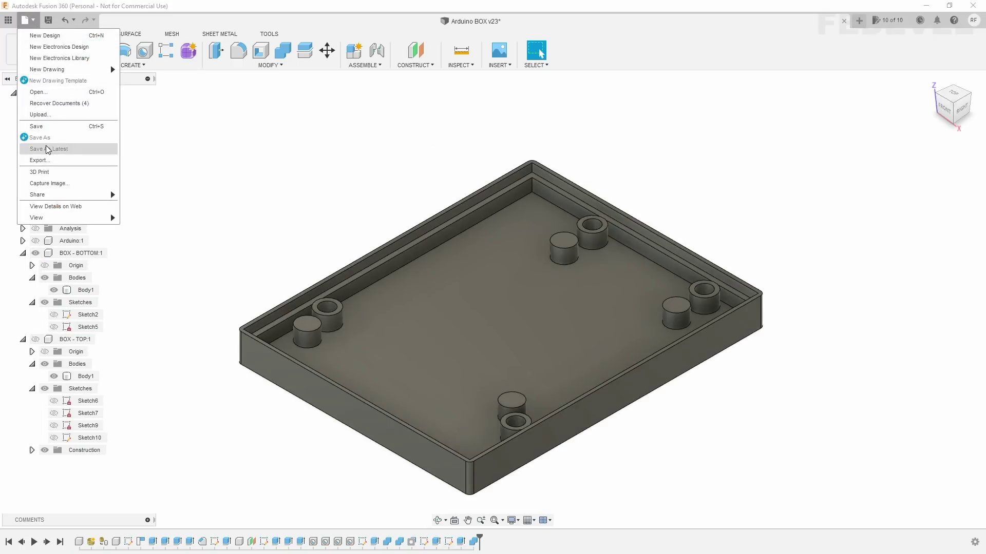
{"action": "left_click", "coordinate": [46, 160]}
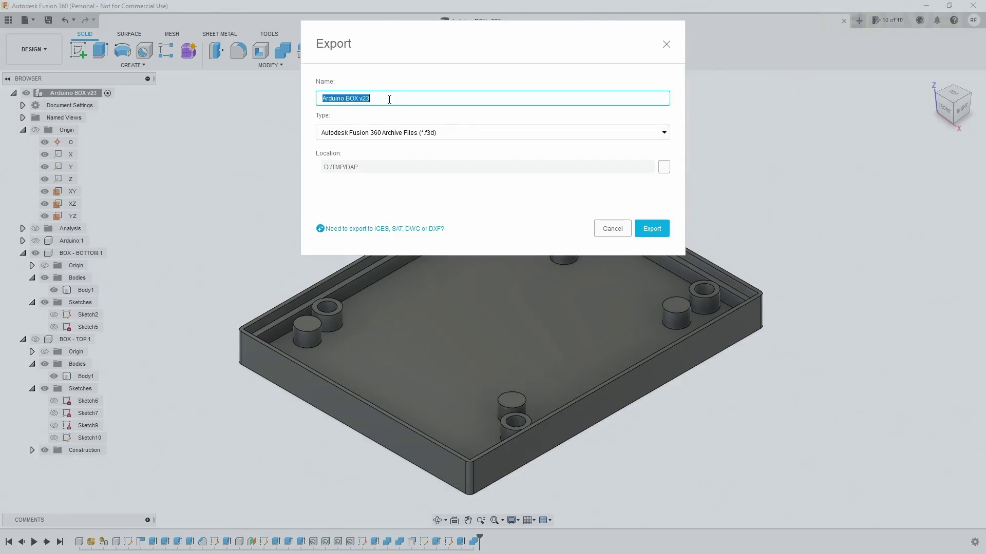
- Export the bottom as 'BOTTOM - Arduino BOX' in STL format and dismiss the job status
{"action": "left_click", "coordinate": [391, 98]}
{"action": "type", "text": "BOTTOM"}
{"action": "type", "text": " -"}
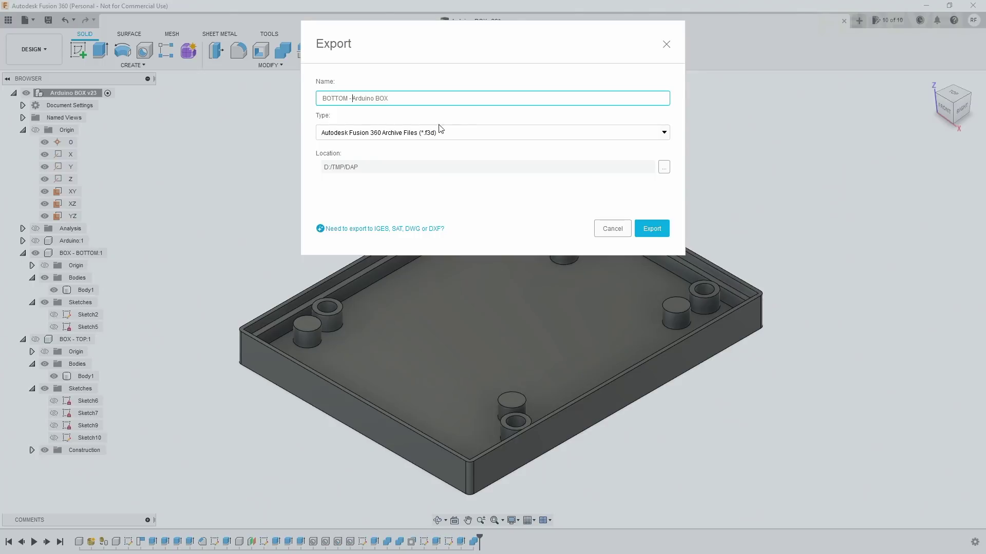
{"action": "left_click", "coordinate": [439, 133]}
{"action": "scroll", "coordinate": [380, 206], "scroll_direction": "down", "scroll_amount": 2}
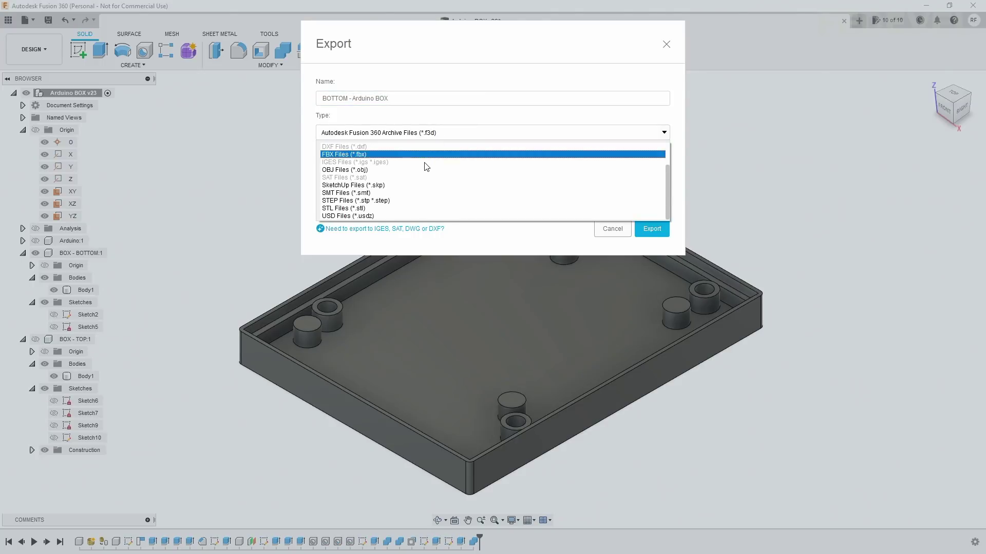
{"action": "left_click", "coordinate": [379, 211]}
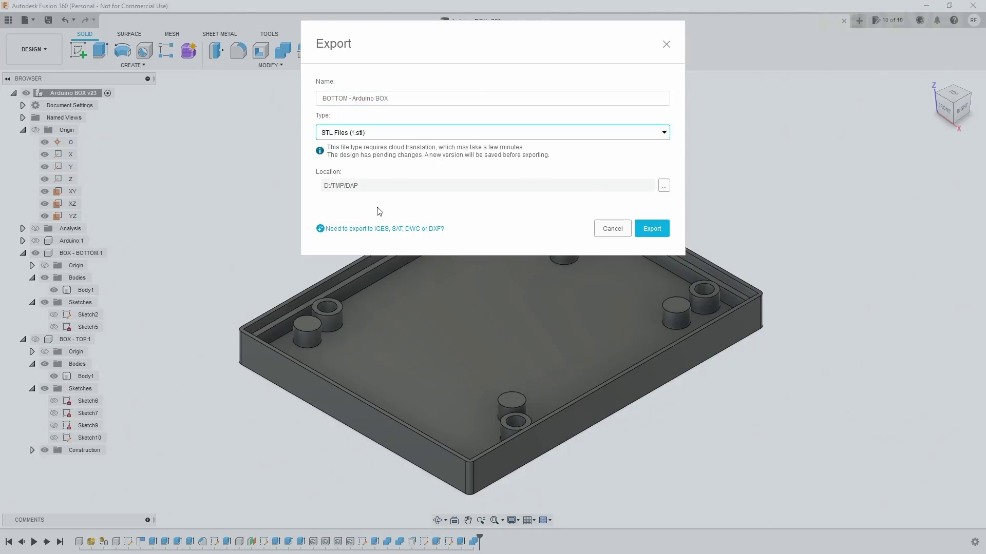
{"action": "left_click", "coordinate": [652, 227]}
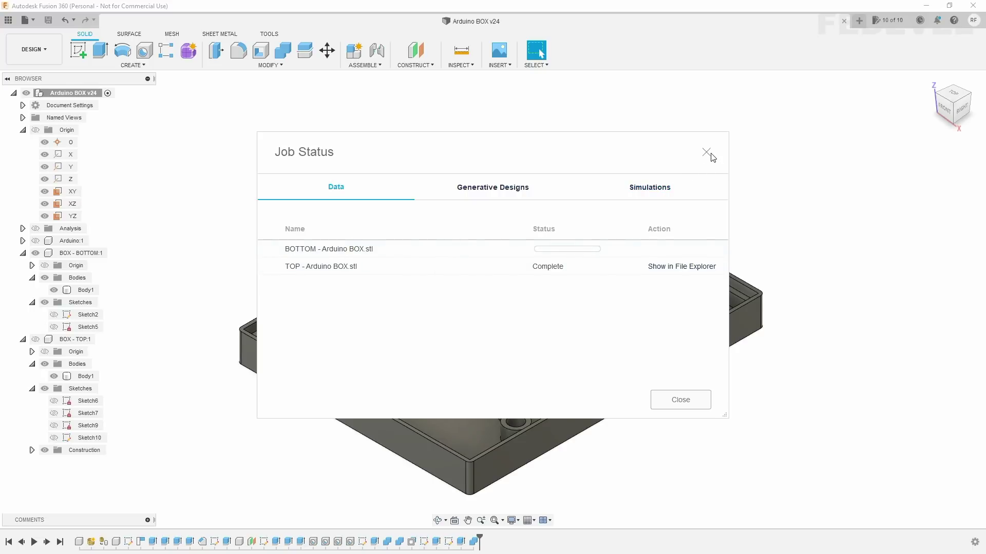
{"action": "left_click", "coordinate": [708, 154]}
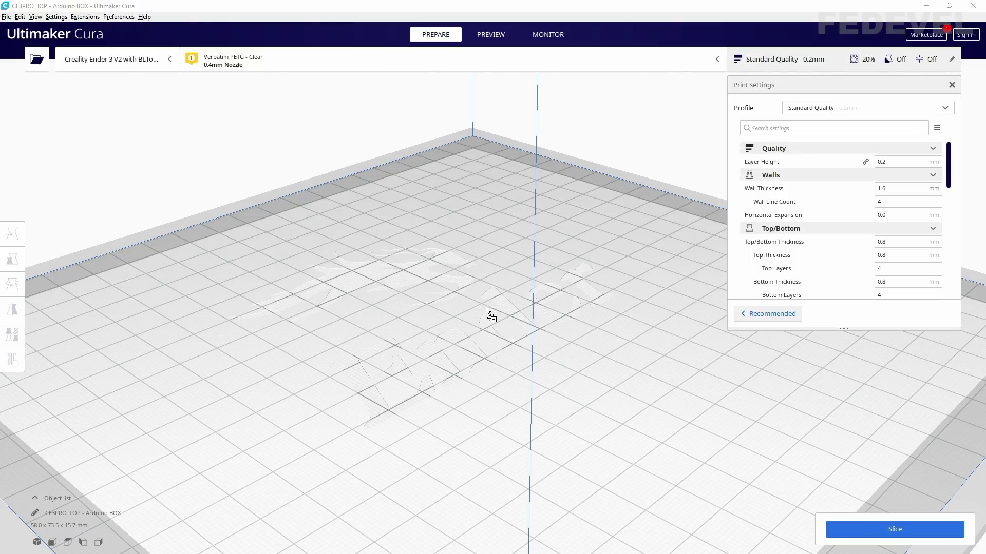
- Load the TOP - Arduino BOX STL onto Cura's build plate and select it
{"action": "left_click_drag", "start_coordinate": [487, 307], "coordinate": [486, 307]}
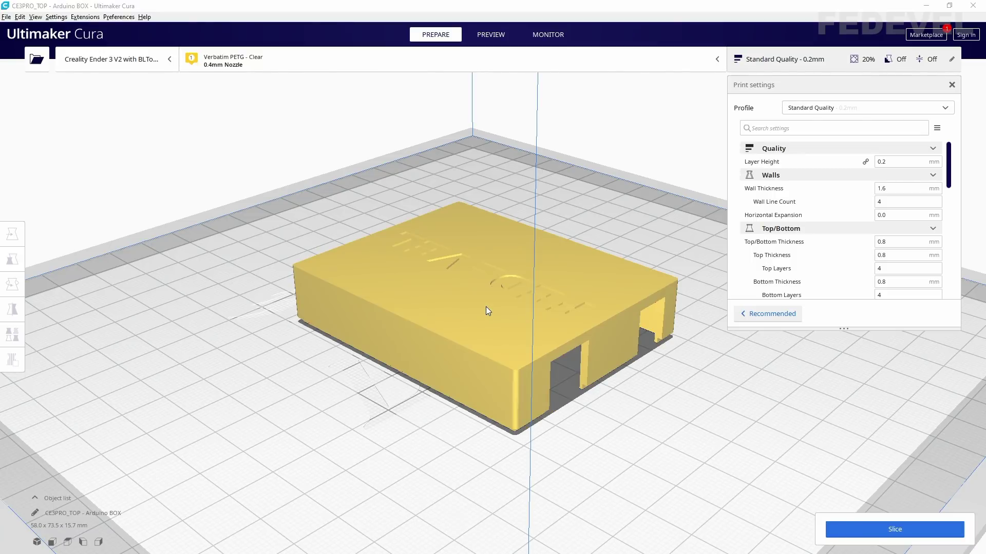
{"action": "left_click", "coordinate": [433, 307]}
{"action": "scroll", "coordinate": [205, 326], "scroll_direction": "up", "scroll_amount": 2}
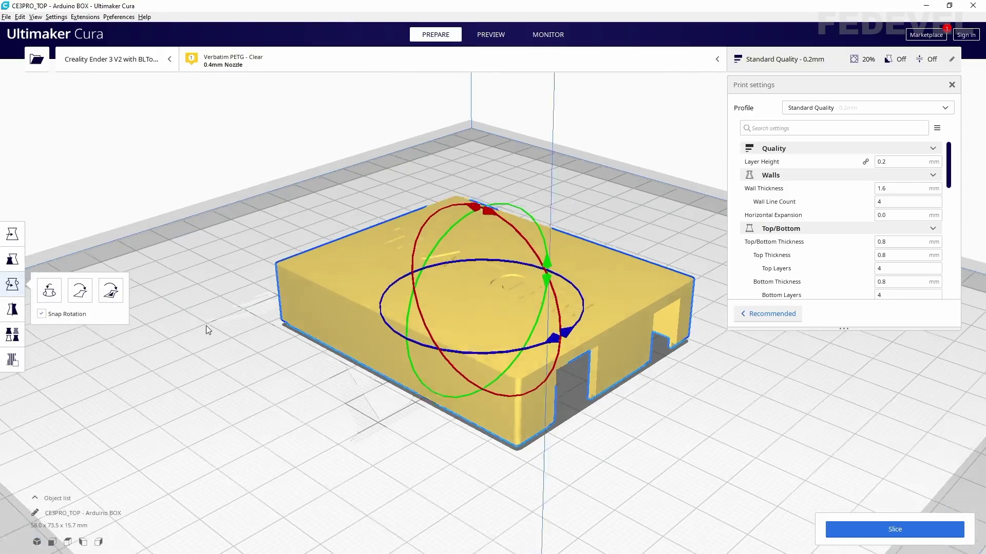
{"action": "scroll", "coordinate": [205, 325], "scroll_direction": "up", "scroll_amount": 2}
{"action": "scroll", "coordinate": [205, 326], "scroll_direction": "up", "scroll_amount": 2}
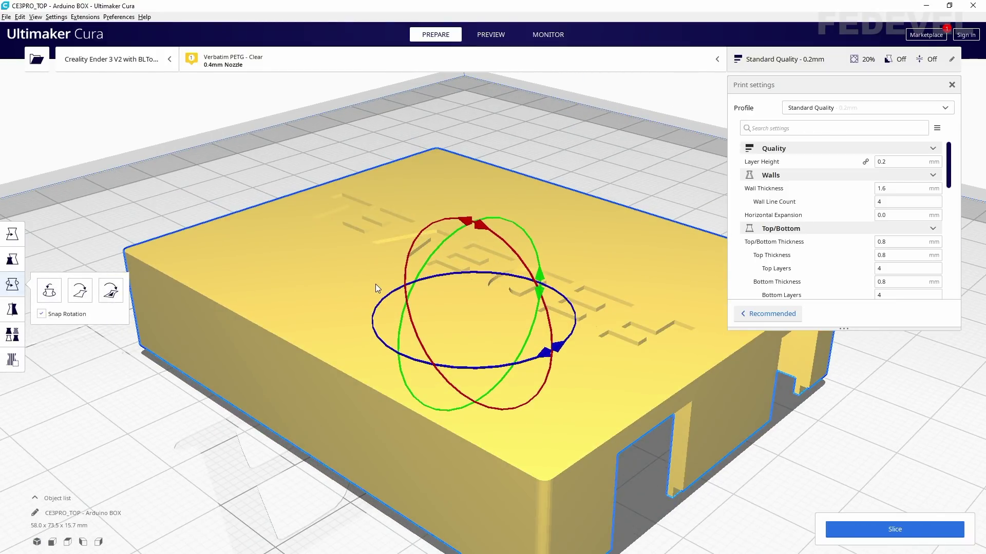
{"action": "scroll", "coordinate": [375, 284], "scroll_direction": "up", "scroll_amount": 1}
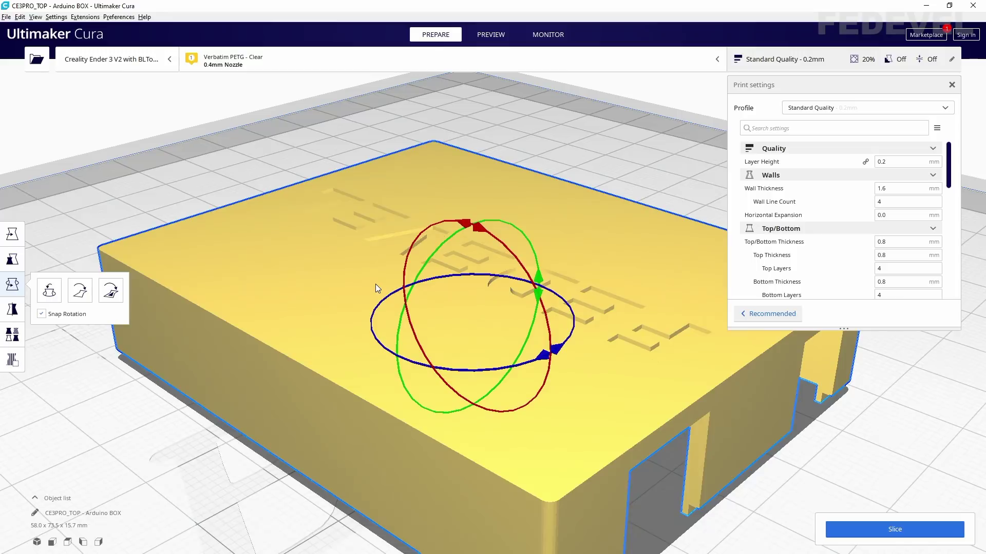
- Lay the lid flat on its engraved top face using Lay flat by face
{"action": "left_click", "coordinate": [115, 291]}
{"action": "scroll", "coordinate": [245, 252], "scroll_direction": "up", "scroll_amount": 2}
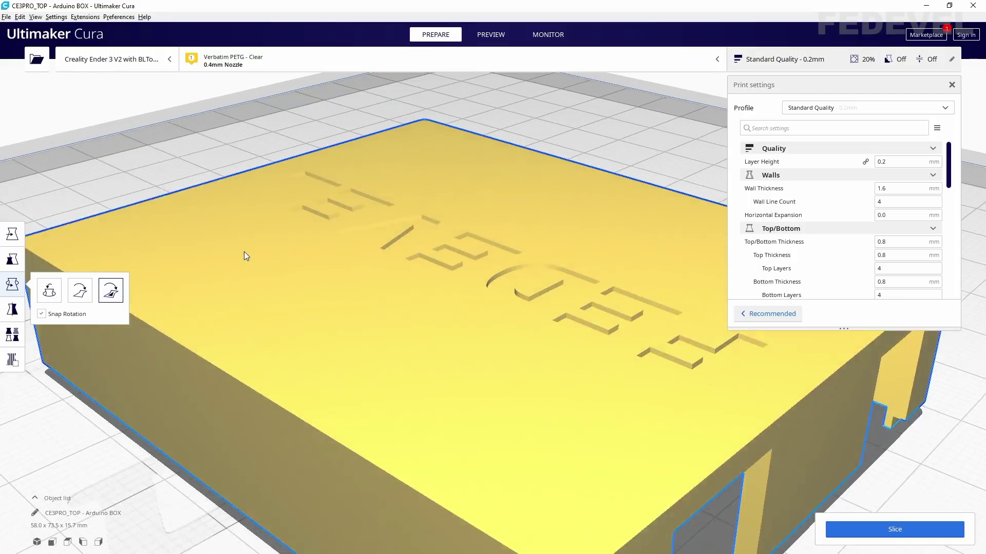
{"action": "scroll", "coordinate": [244, 252], "scroll_direction": "up", "scroll_amount": 2}
{"action": "scroll", "coordinate": [244, 251], "scroll_direction": "up", "scroll_amount": 2}
{"action": "left_click", "coordinate": [226, 389]}
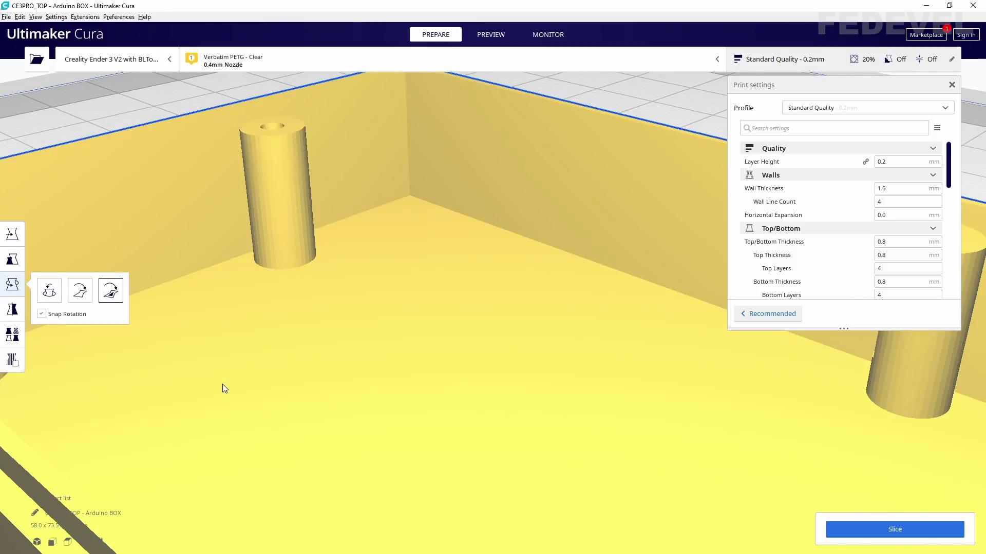
{"action": "scroll", "coordinate": [354, 195], "scroll_direction": "up", "scroll_amount": 2}
{"action": "scroll", "coordinate": [353, 196], "scroll_direction": "down", "scroll_amount": 5}
{"action": "scroll", "coordinate": [353, 196], "scroll_direction": "down", "scroll_amount": 2}
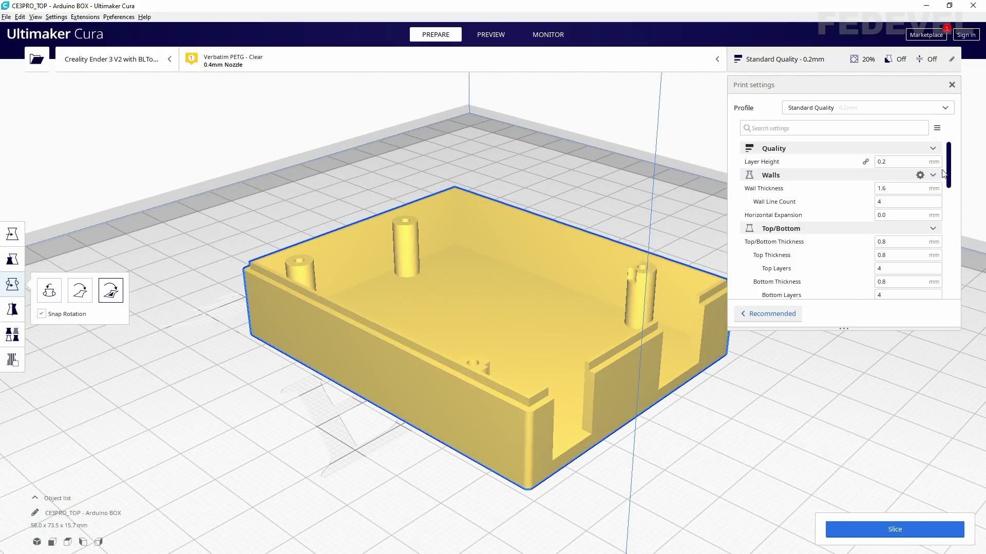
- Slice the lid, giving about 2 h 35 min and 18 g of filament
{"action": "left_click_drag", "start_coordinate": [950, 165], "coordinate": [951, 240]}
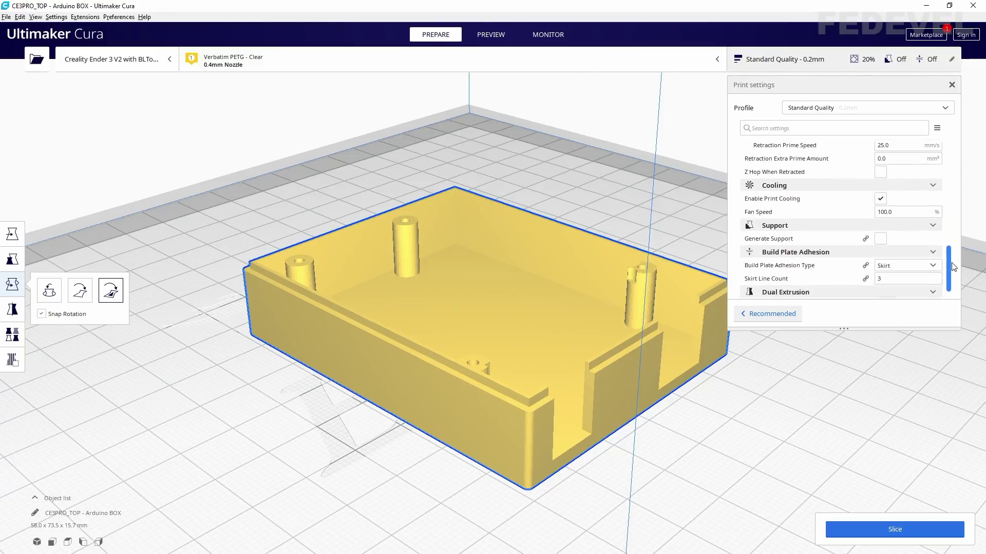
{"action": "left_click_drag", "start_coordinate": [951, 240], "coordinate": [952, 143]}
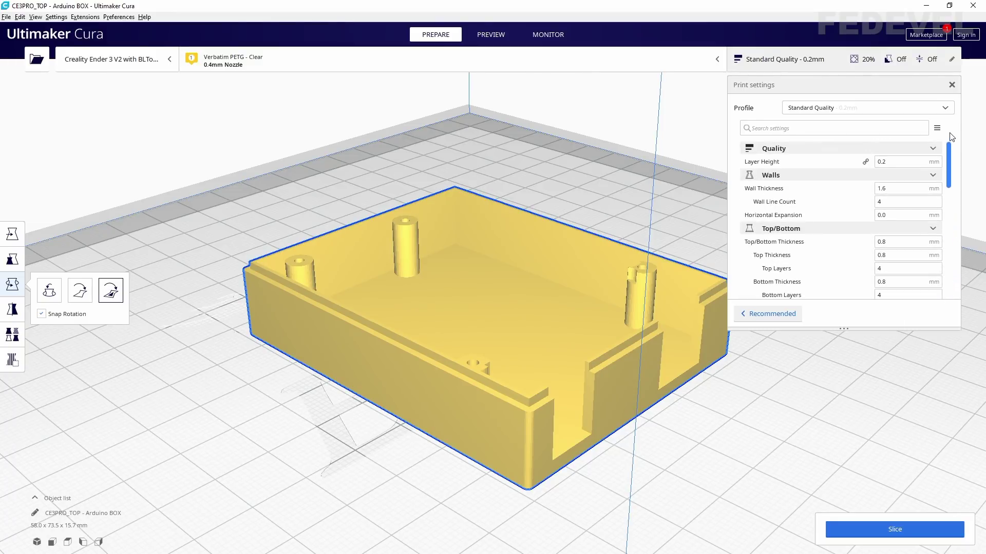
{"action": "left_click", "coordinate": [895, 526]}
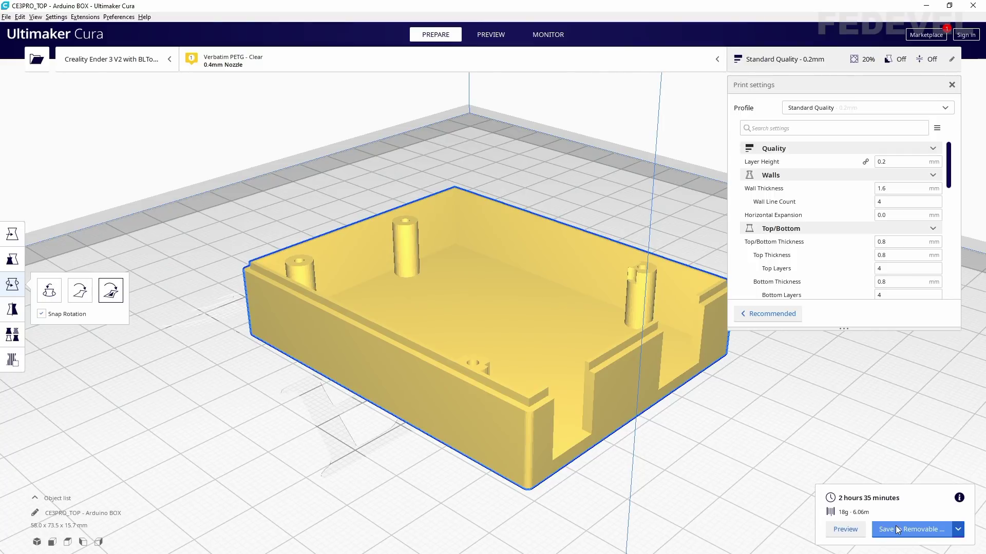
- Preview the lid's lower layers, save its G-code to the removable drive, and eject it
{"action": "left_click", "coordinate": [846, 530]}
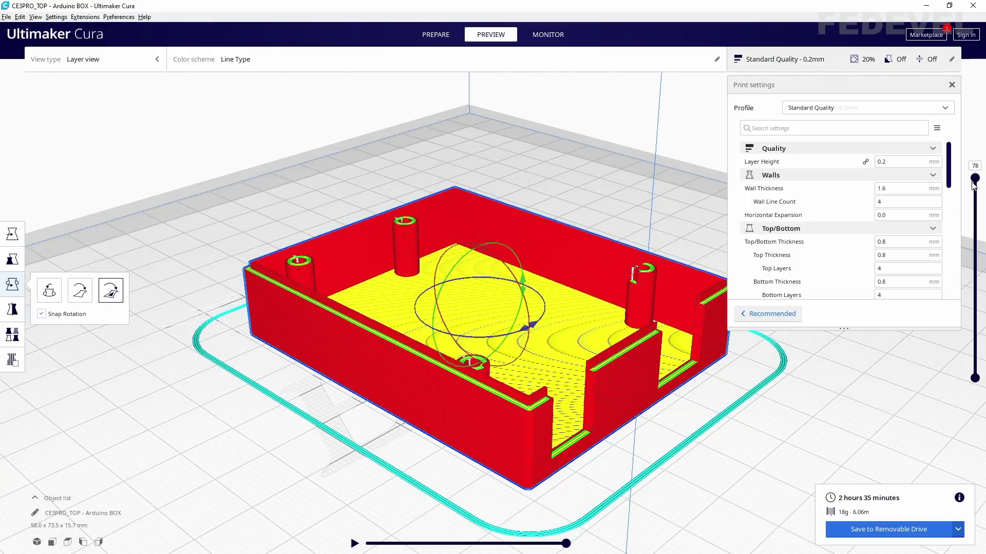
{"action": "mouse_move", "coordinate": [975, 179]}
{"action": "left_mouse_down"}
{"action": "mouse_move", "coordinate": [977, 388]}
{"action": "mouse_move", "coordinate": [975, 178]}
{"action": "left_mouse_up"}
{"action": "left_click", "coordinate": [870, 536]}
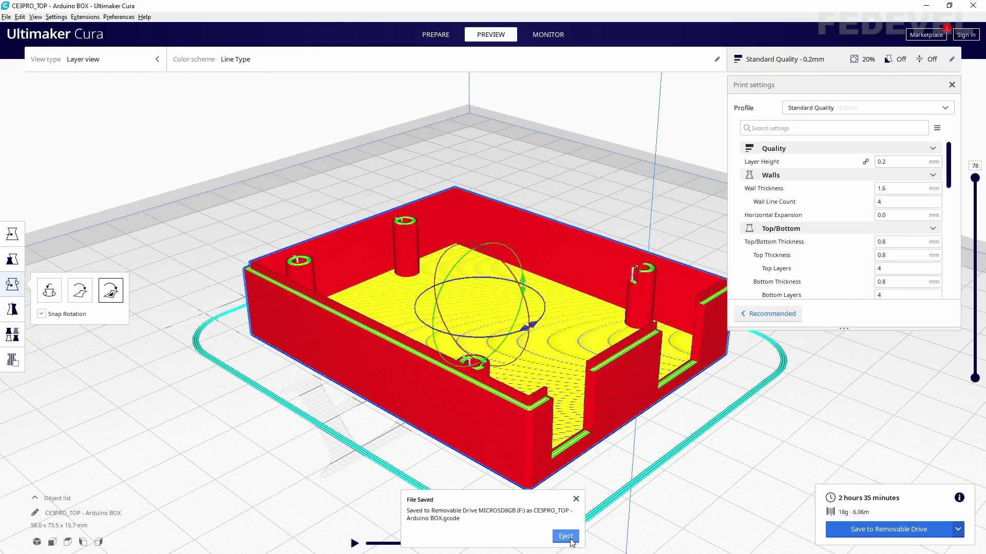
{"action": "left_click", "coordinate": [565, 536]}
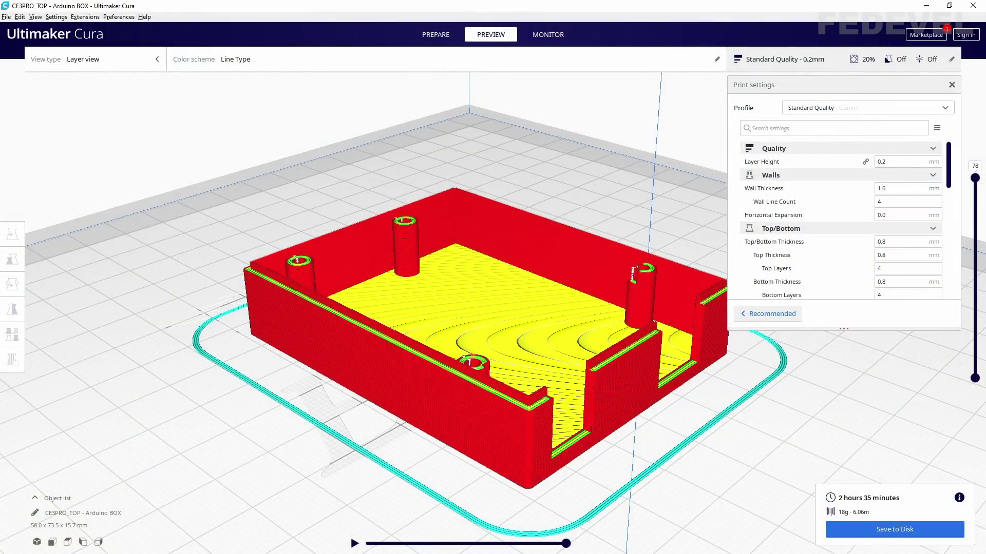
- Start a new Cura project and load the BOTTOM - Arduino BOX STL
{"action": "left_click", "coordinate": [9, 17]}
{"action": "left_click", "coordinate": [8, 29]}
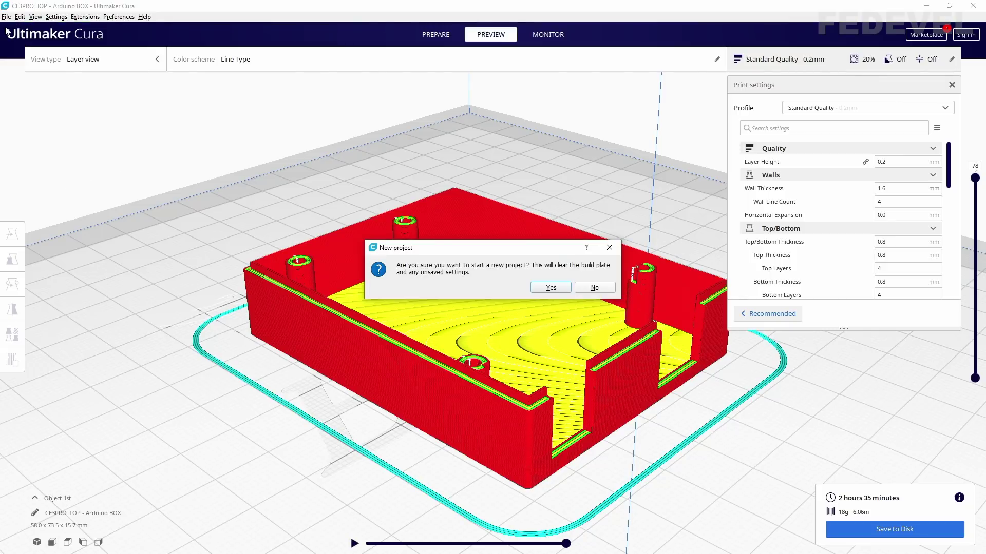
{"action": "left_click", "coordinate": [552, 288]}
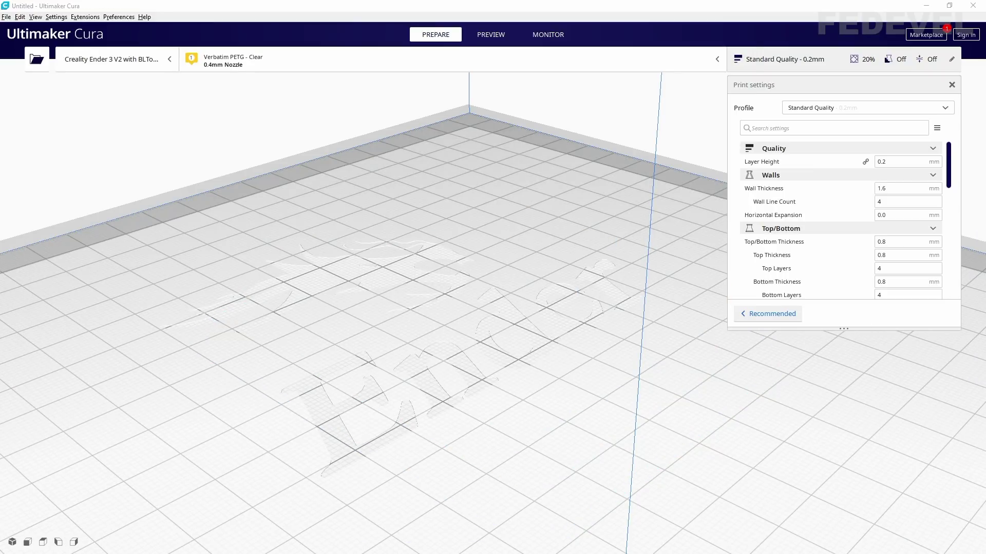
{"action": "left_click_drag", "start_coordinate": [780, 532], "coordinate": [441, 325]}
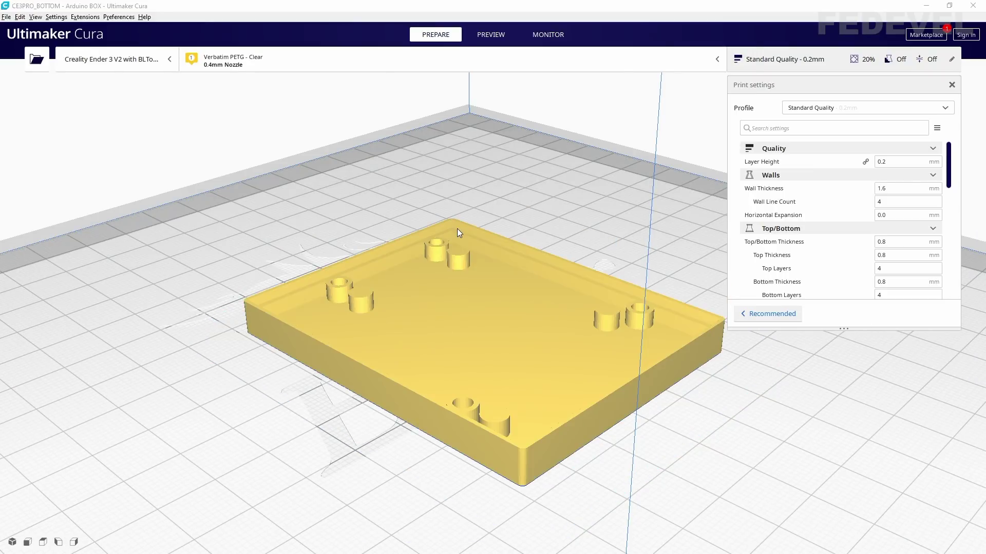
- Slice the bottom (1 h 41 min, 12 g) and preview its lower layers
{"action": "scroll", "coordinate": [423, 187], "scroll_direction": "down", "scroll_amount": 3}
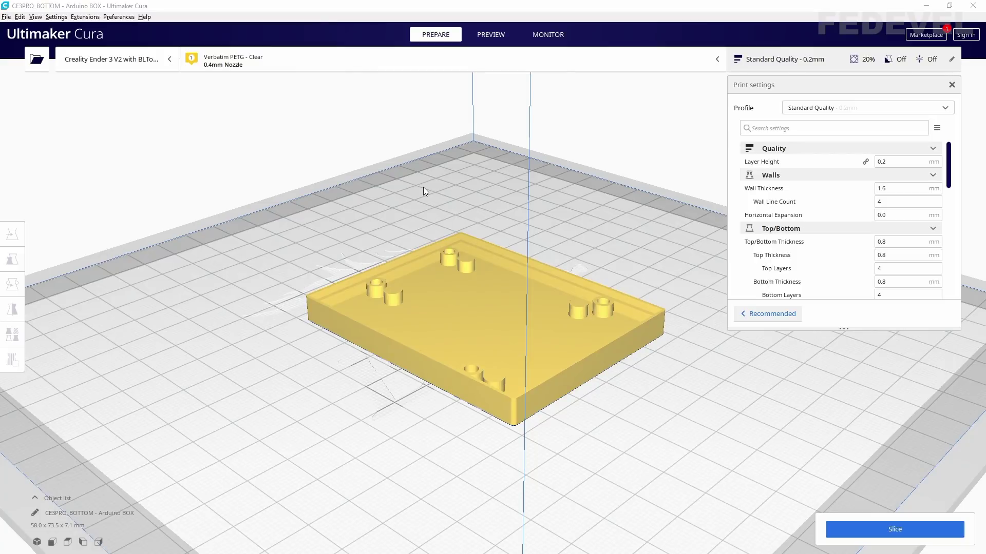
{"action": "left_click", "coordinate": [861, 524]}
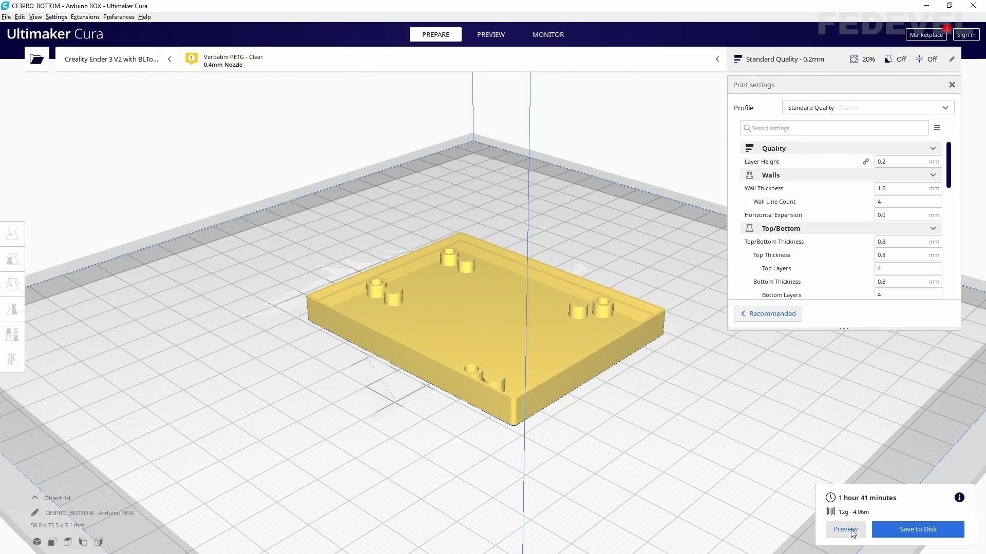
{"action": "left_click", "coordinate": [847, 534]}
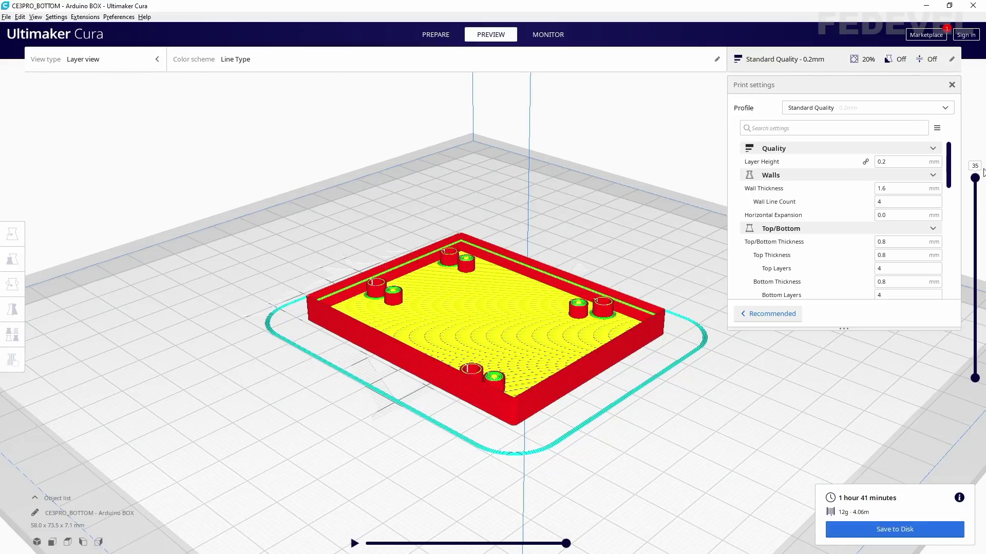
{"action": "mouse_move", "coordinate": [975, 179]}
{"action": "left_mouse_down"}
{"action": "mouse_move", "coordinate": [975, 364]}
{"action": "mouse_move", "coordinate": [975, 177]}
{"action": "left_mouse_up"}
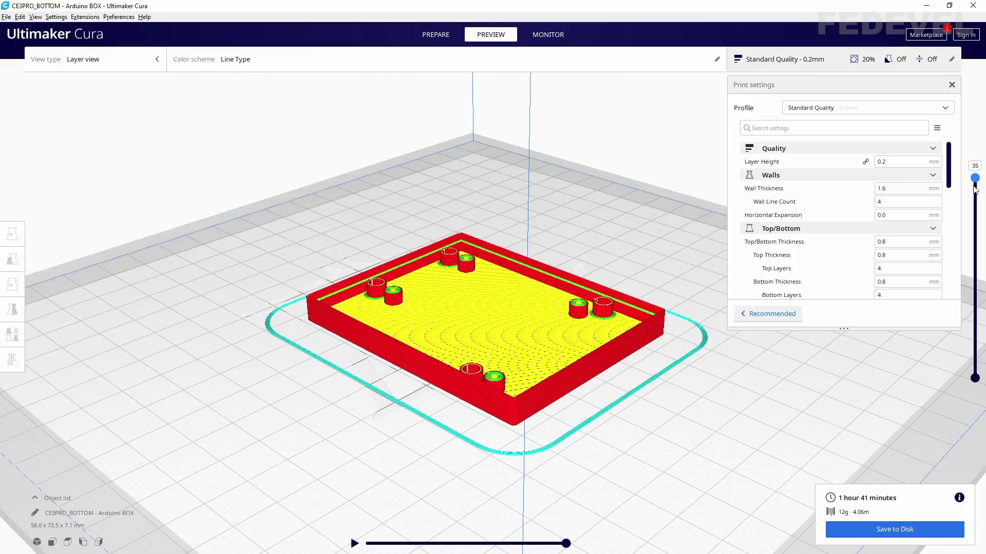